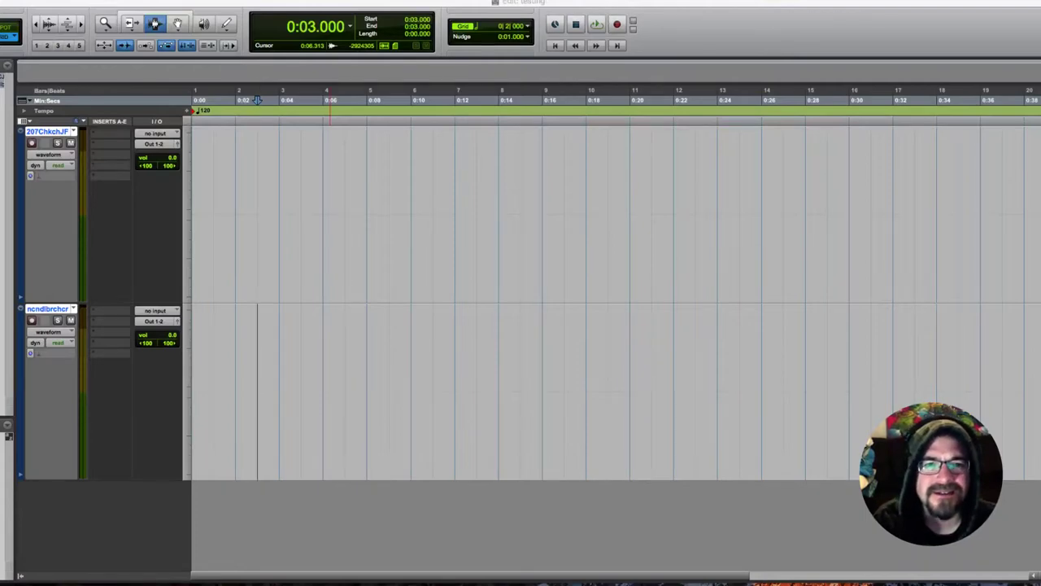
Cut the clip from the 289JBPYHIT track, make that track the first one, and paste the clip at the session start for playback
drag(1040, 346, 918, 508)
double_click(936, 508)
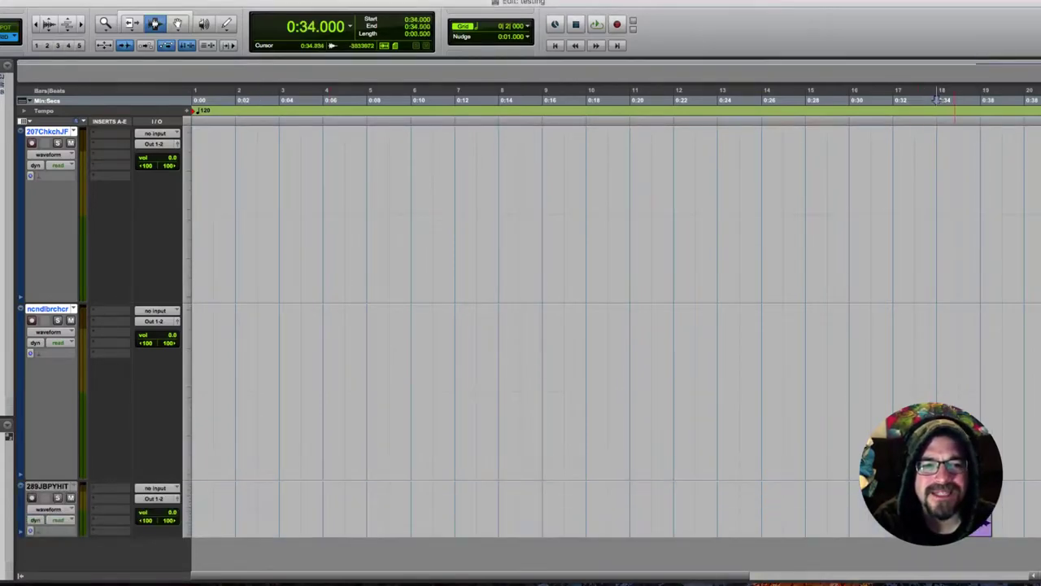
key(Delete)
drag(47, 486, 48, 130)
key(Return)
key(super+v)
key(space)
key(space)
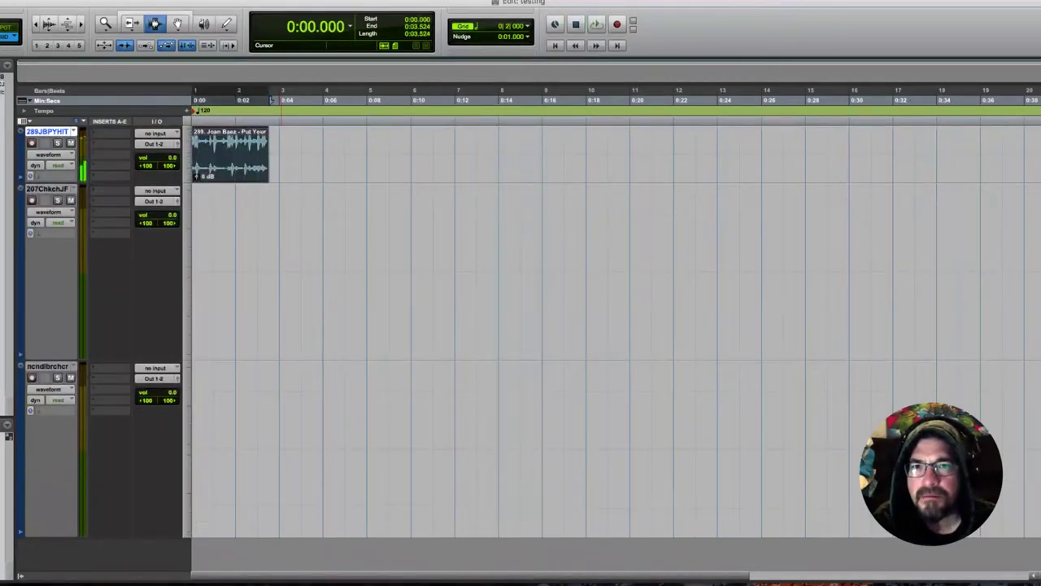
Set the session tempo at bar 1 to 83 BPM
click(187, 111)
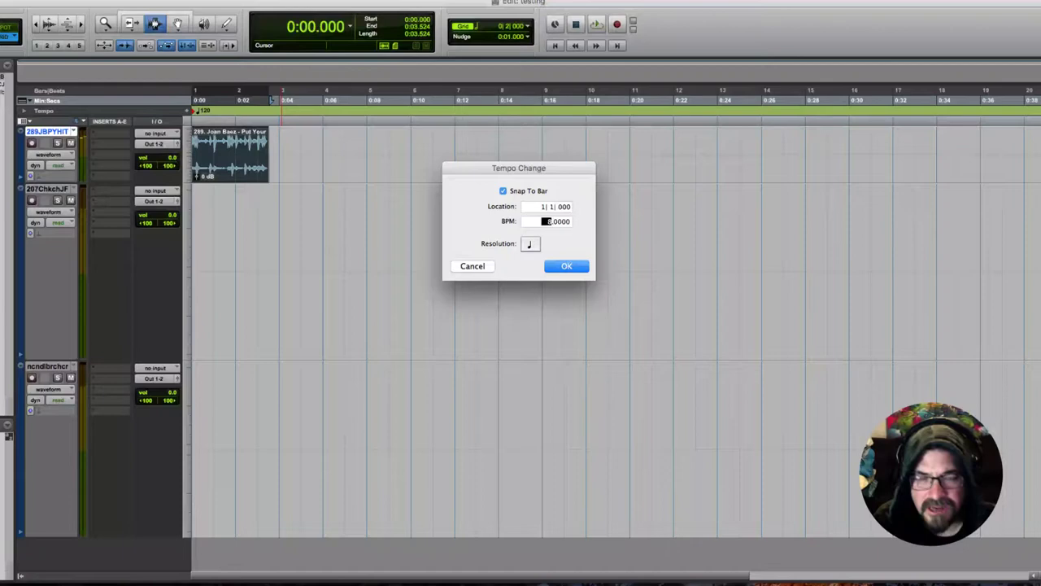
text(83)
key(Return)
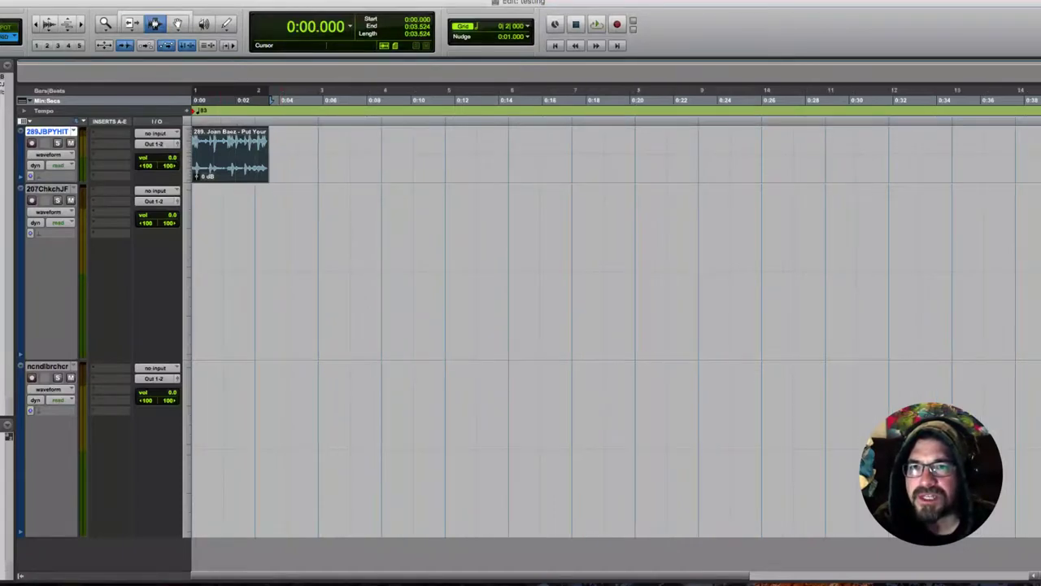
Switch the Trim tool to time compression/expansion mode and reduce all tracks to the same smaller height
click(131, 25)
click(159, 46)
alt+click(188, 201)
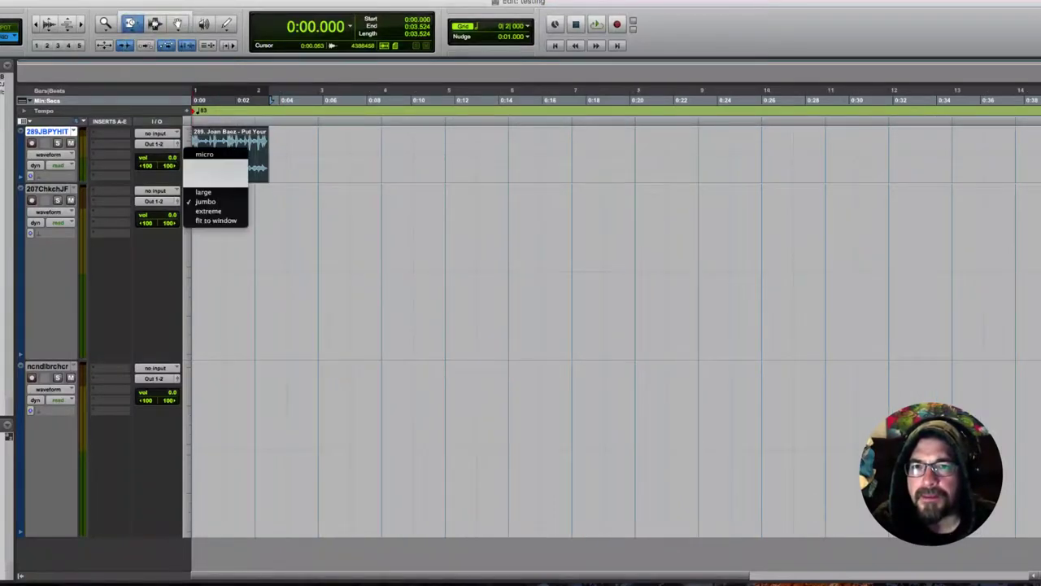
alt+click(212, 181)
Enable Polyphonic Elastic Audio on the 289JBPYHIT track and set its timebase to Ticks
click(39, 176)
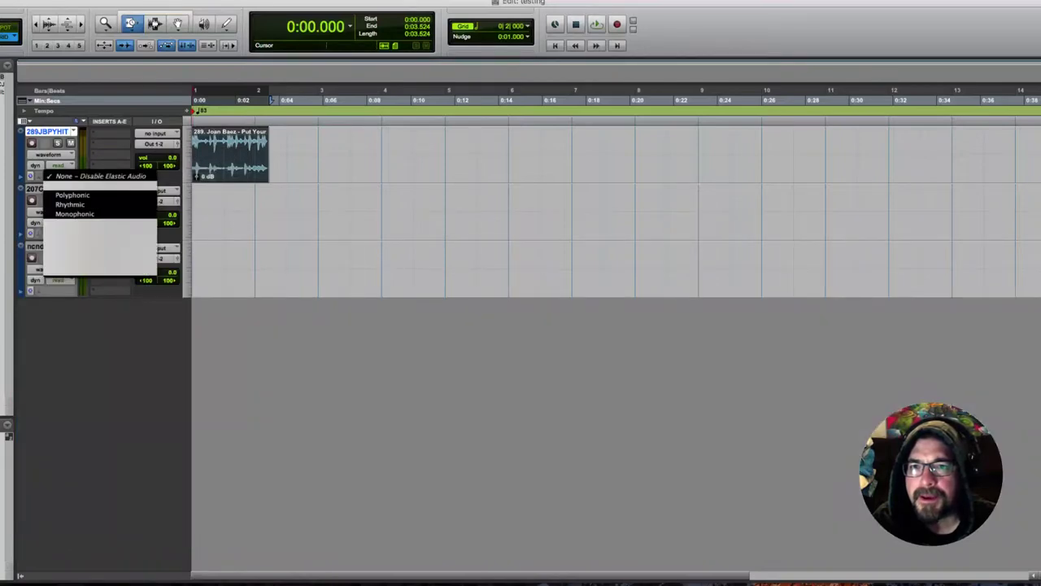
click(74, 195)
click(30, 176)
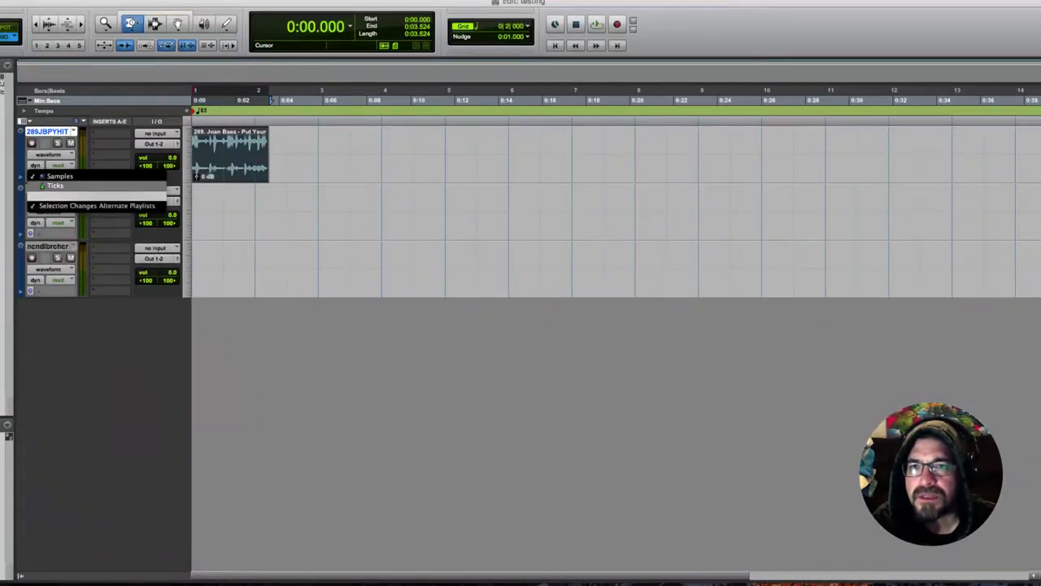
click(55, 186)
Make the 289JBPYHIT track taller, activate the Smart Tool, and play its clip
click(188, 171)
click(204, 181)
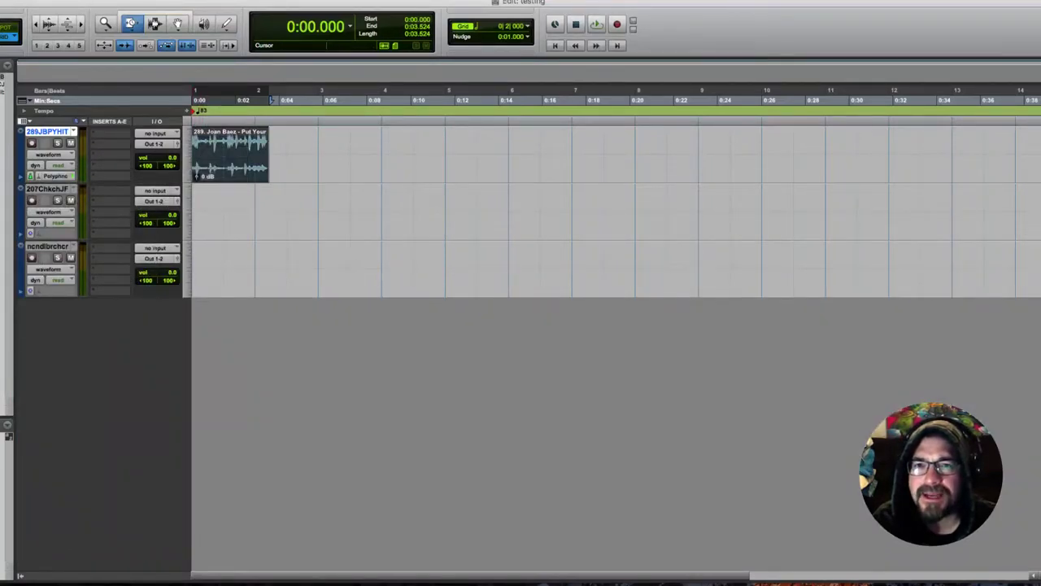
key(F5)
drag(194, 183, 333, 184)
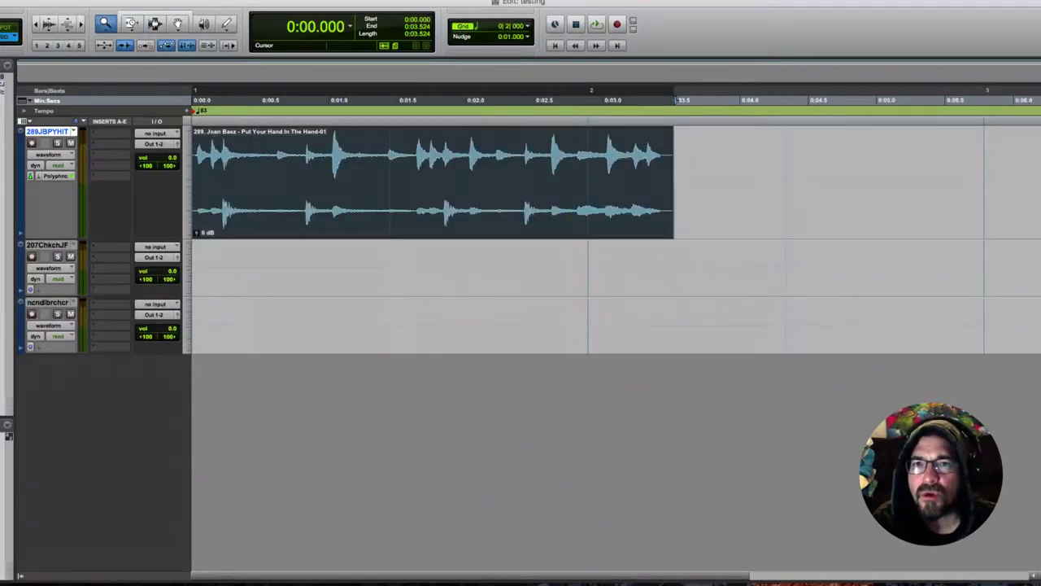
key(F8)
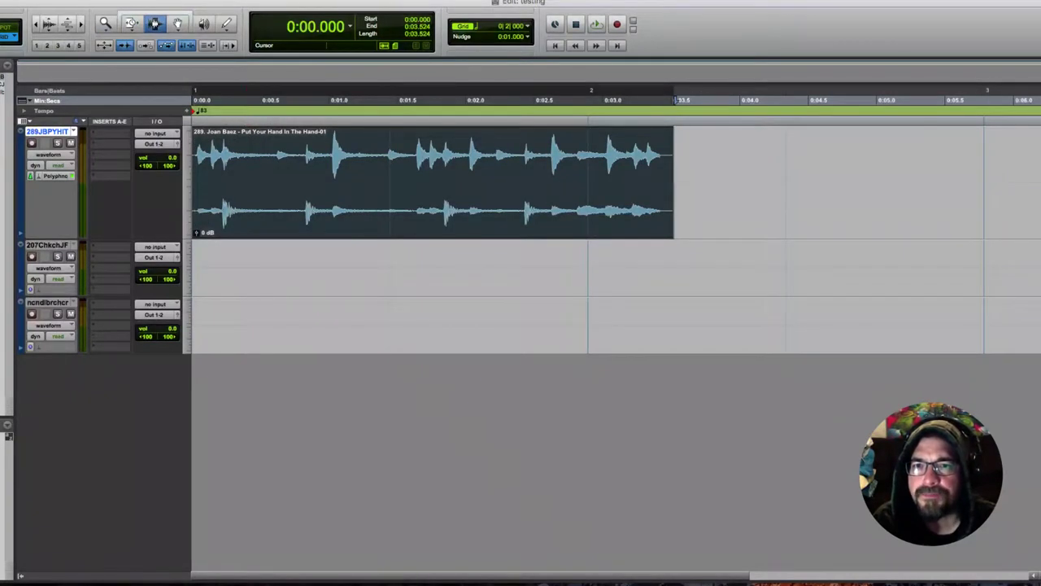
key(space)
key(space)
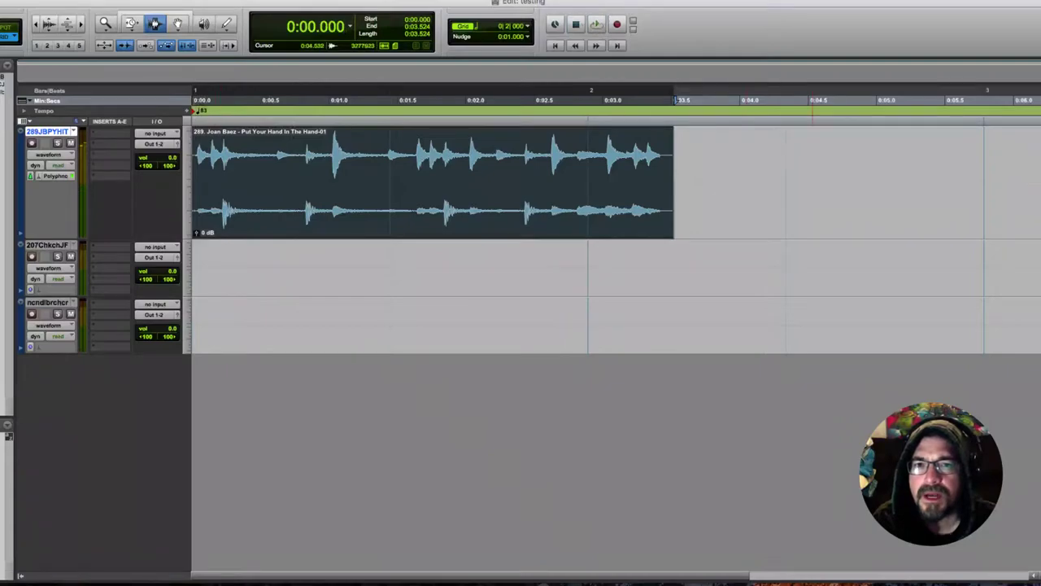
Cut the drum clip from 0:00.224 onward, paste that part at the session start, and play it
drag(811, 183, 222, 183)
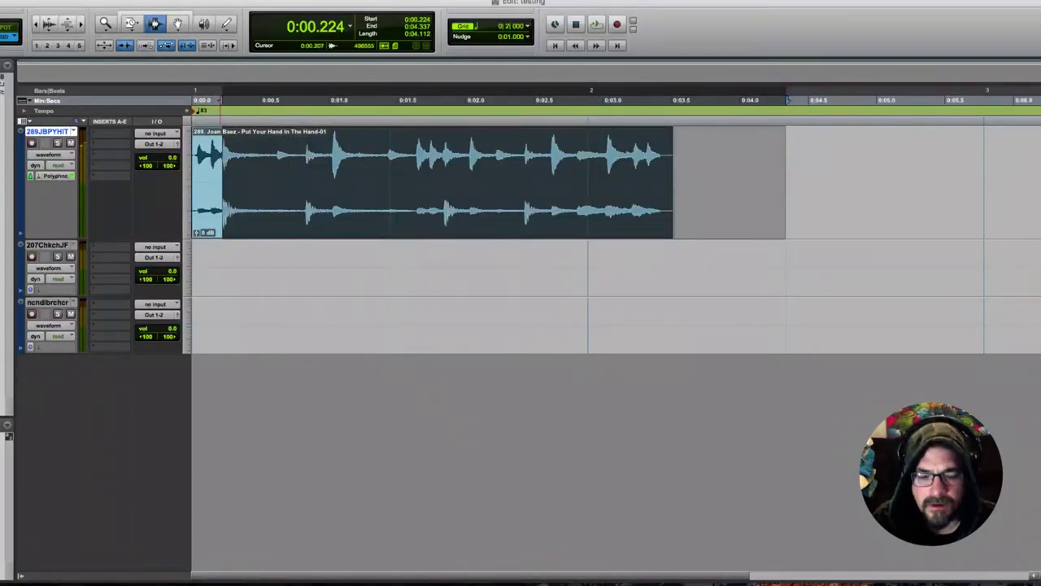
key(super+e)
key(super+x)
key(Return)
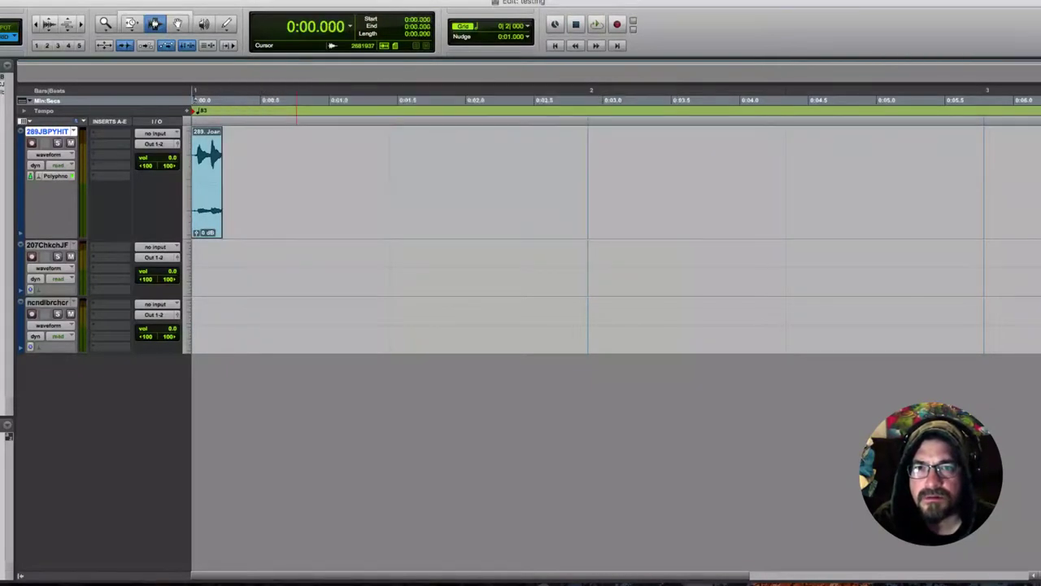
key(super+v)
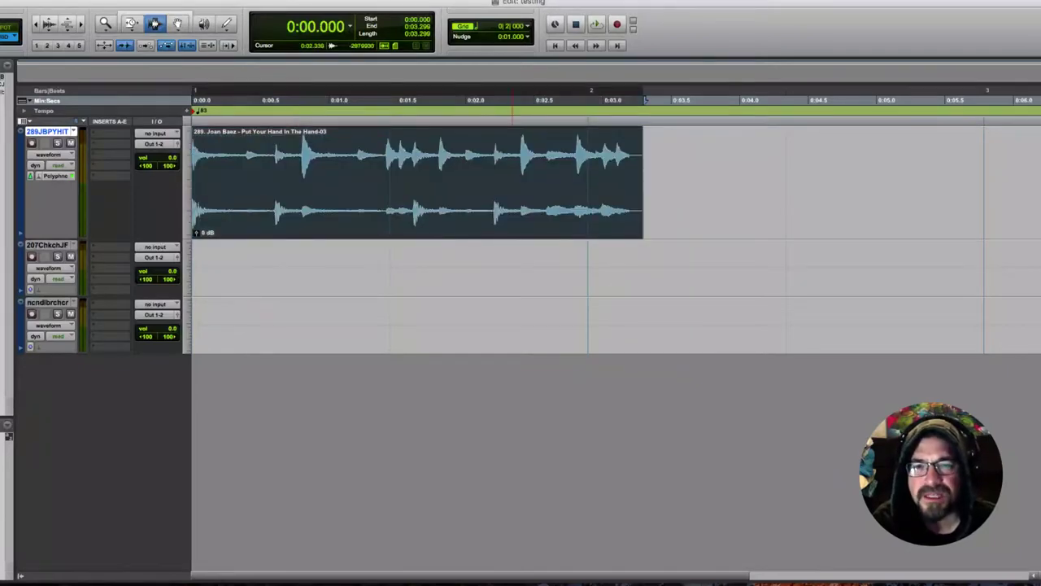
key(space)
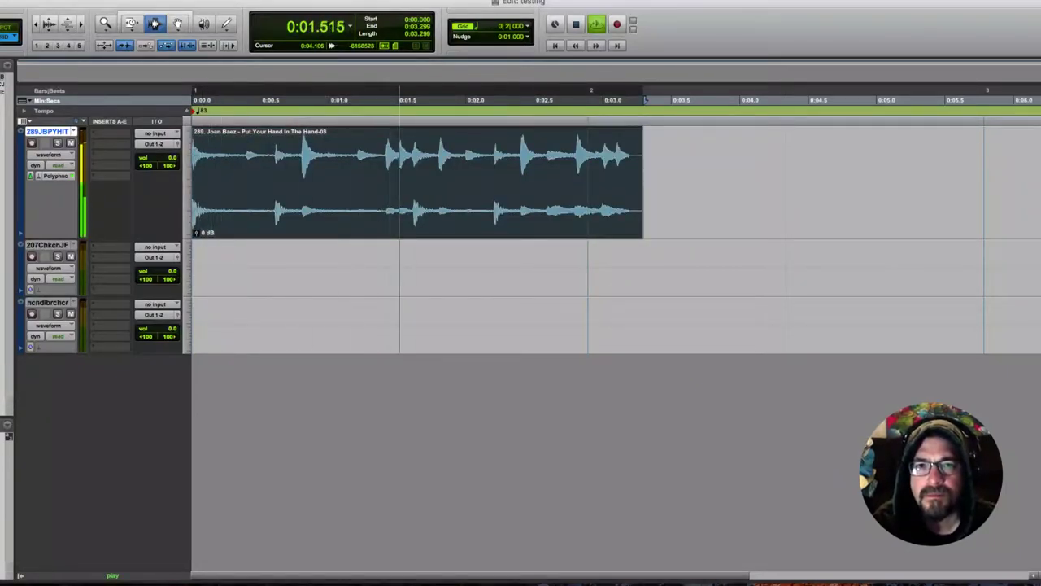
key(space)
Delete everything in the clip after 0:01.623 and time-compress the remainder to end on the half-bar line at 0:01.445
drag(765, 167, 414, 179)
key(Delete)
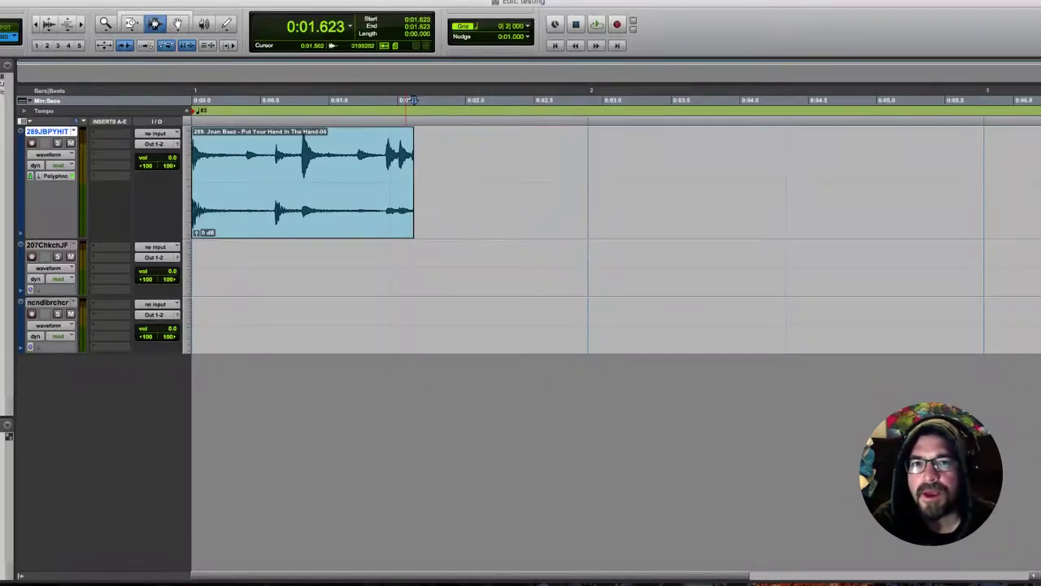
key(F6)
drag(414, 99, 392, 100)
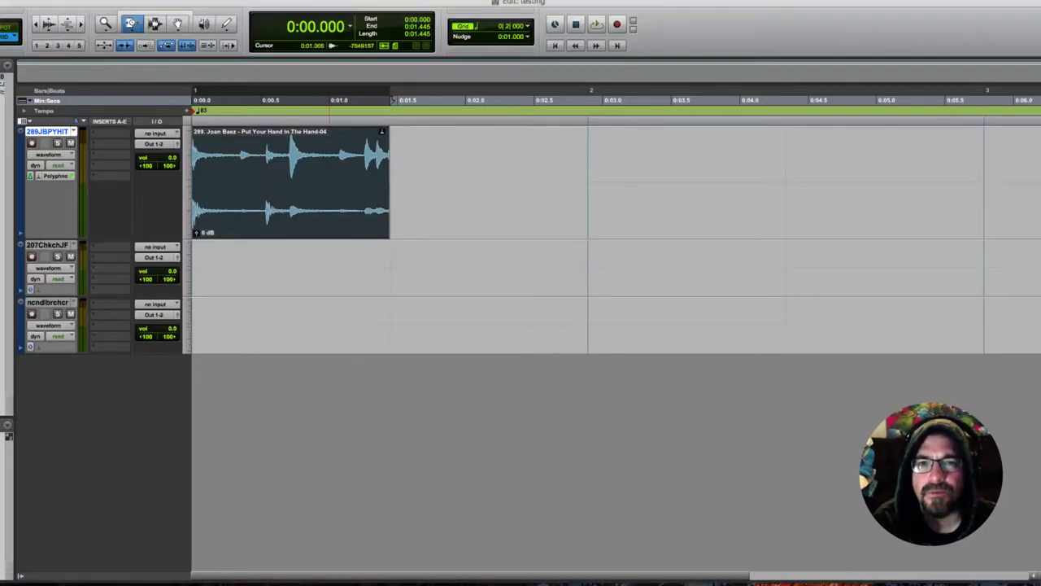
key(space)
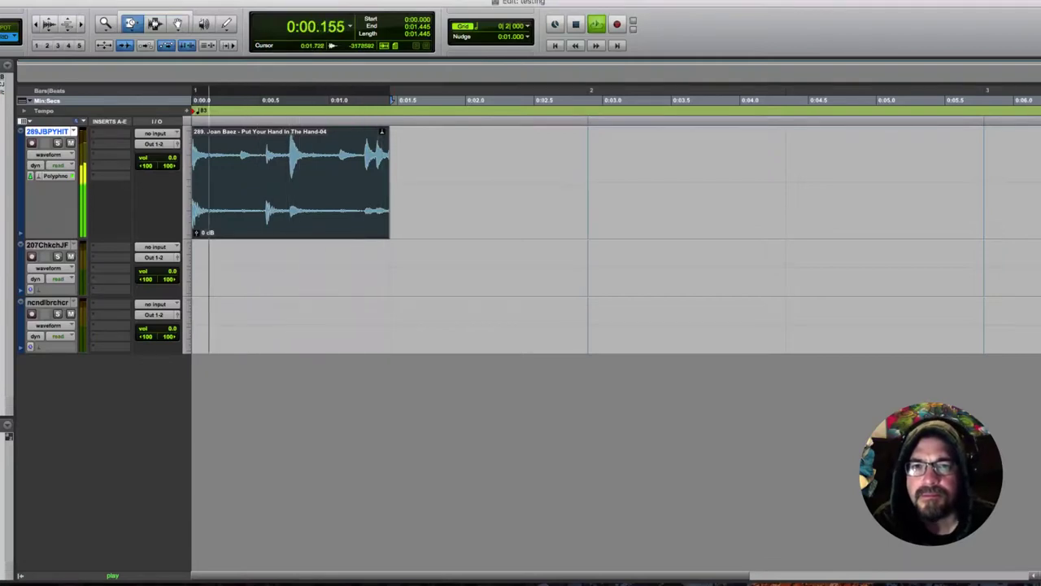
Extend the clip to bar 2 with the Standard Trim tool for playback, and trim it back to 0:01.445
click(131, 24)
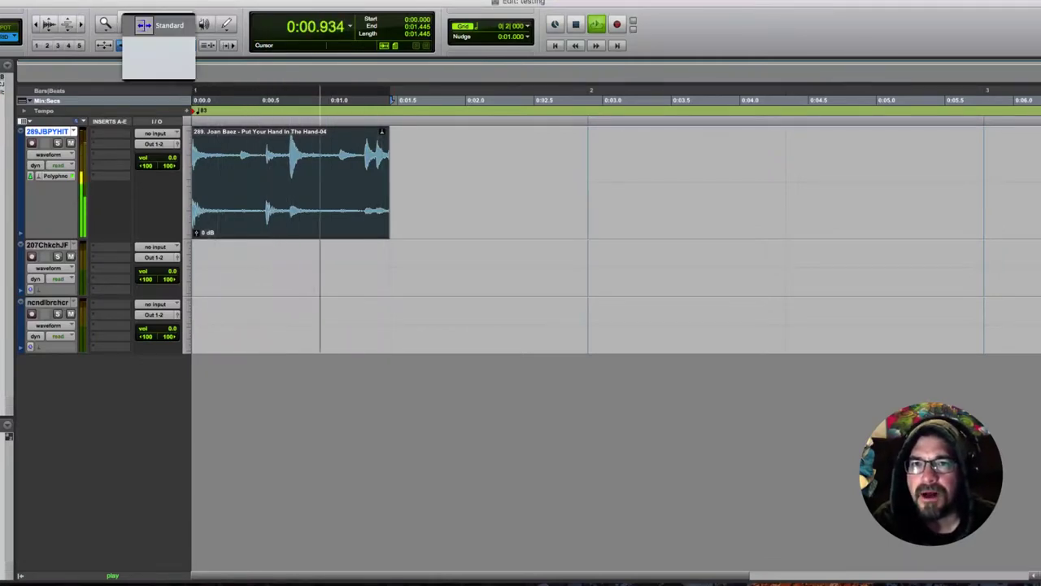
click(155, 26)
drag(386, 183, 602, 183)
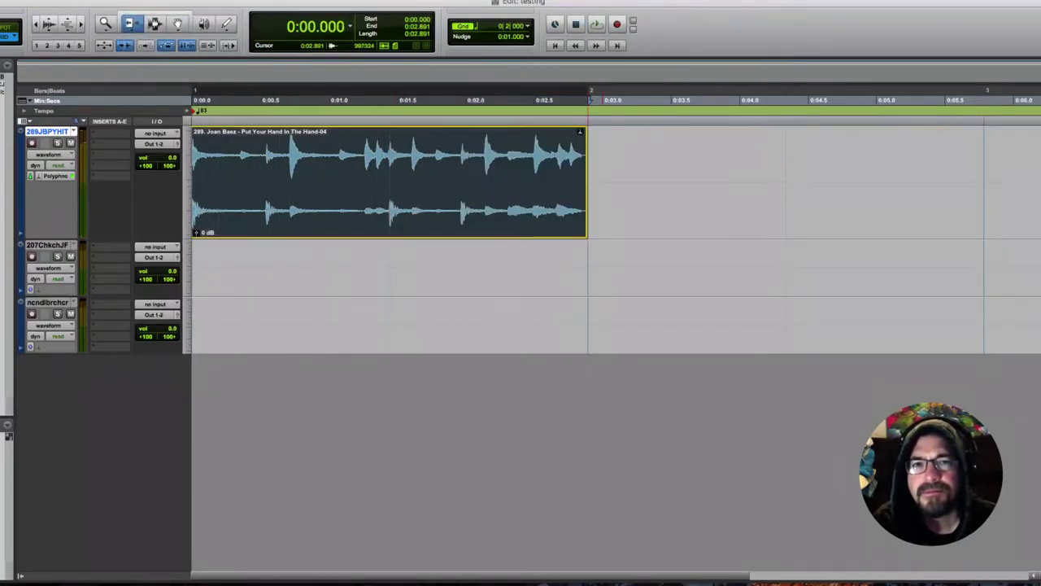
key(space)
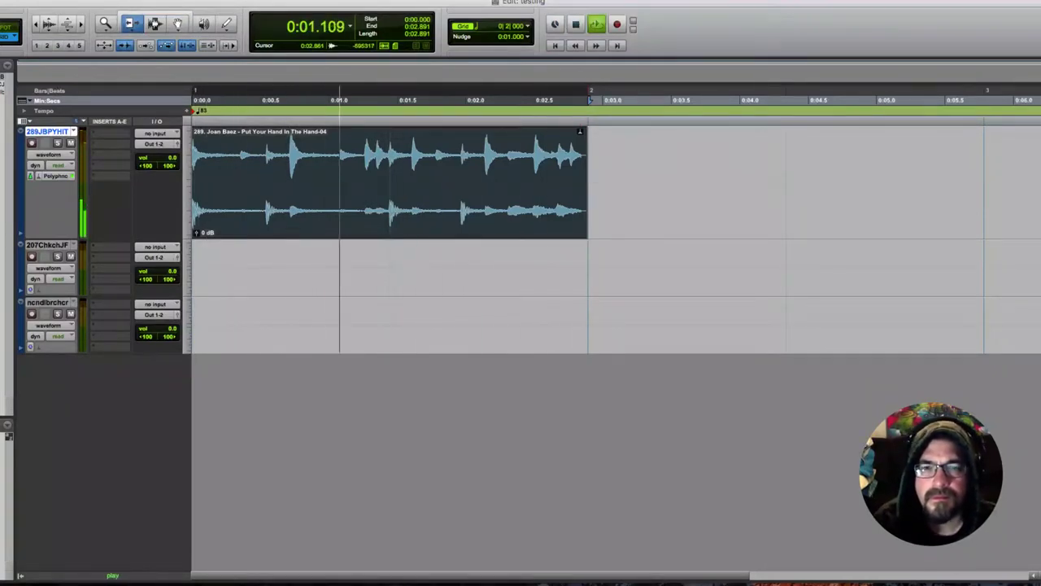
key(space)
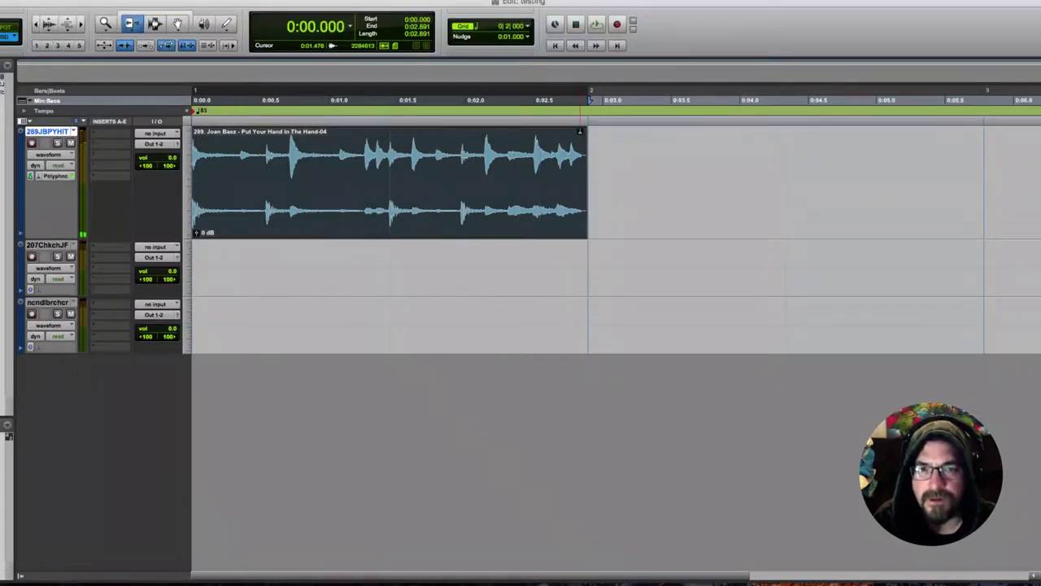
click(394, 183)
Set the grid to 1/8 note and play the half-bar clip with the Smart Tool active and both pans centred
click(527, 26)
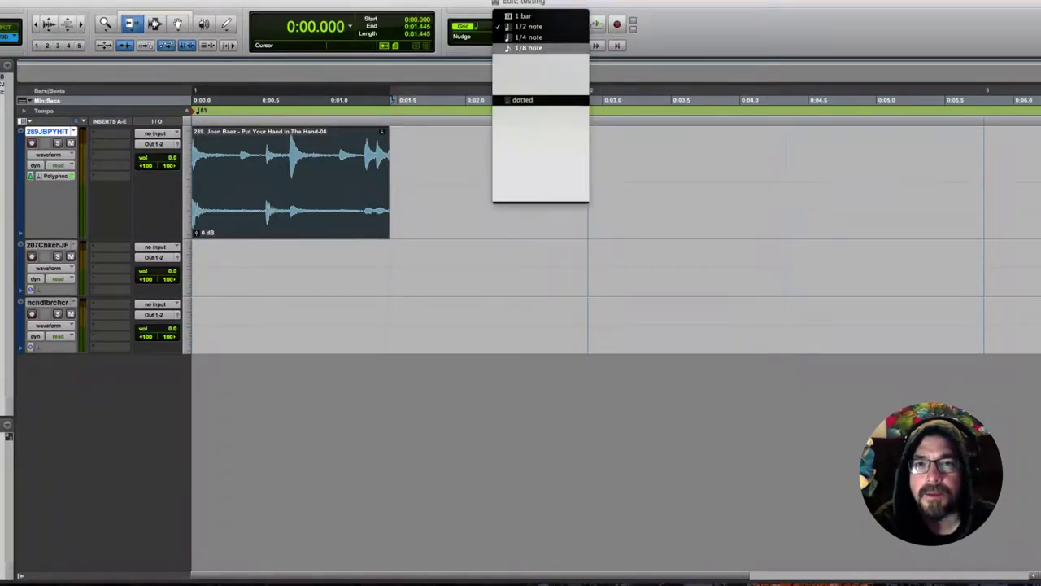
click(533, 48)
key(F7)
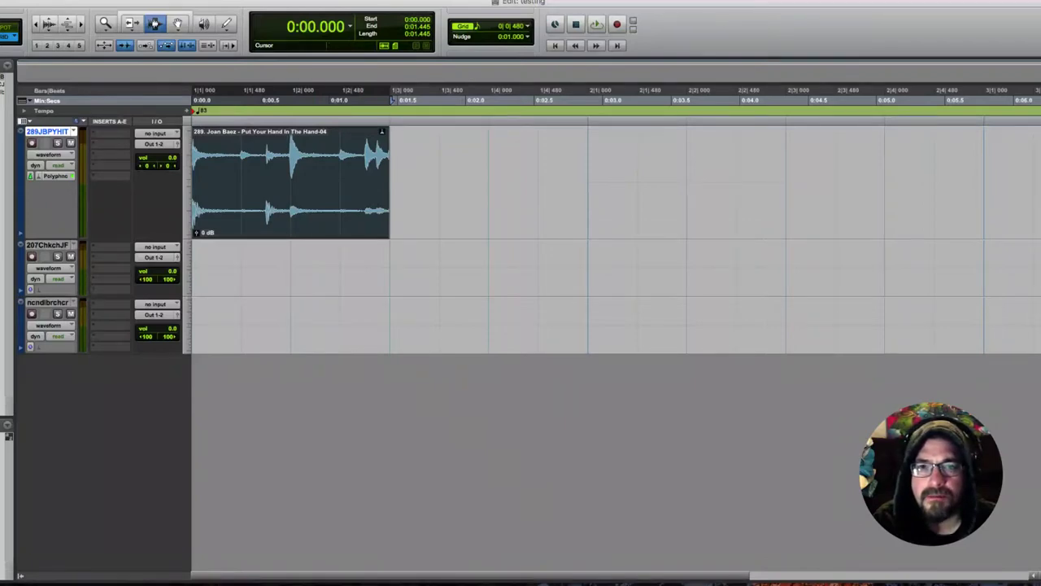
key(space)
key(space)
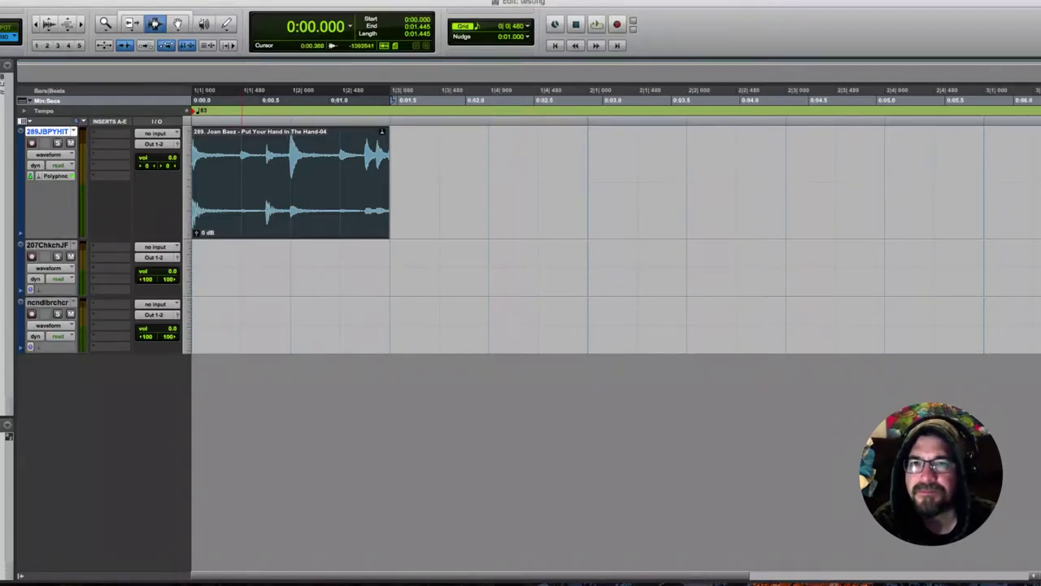
Pan the 289JBPYHIT track's two channels hard left and right for playback, and reset both pans to centre
drag(168, 165, 125, 165)
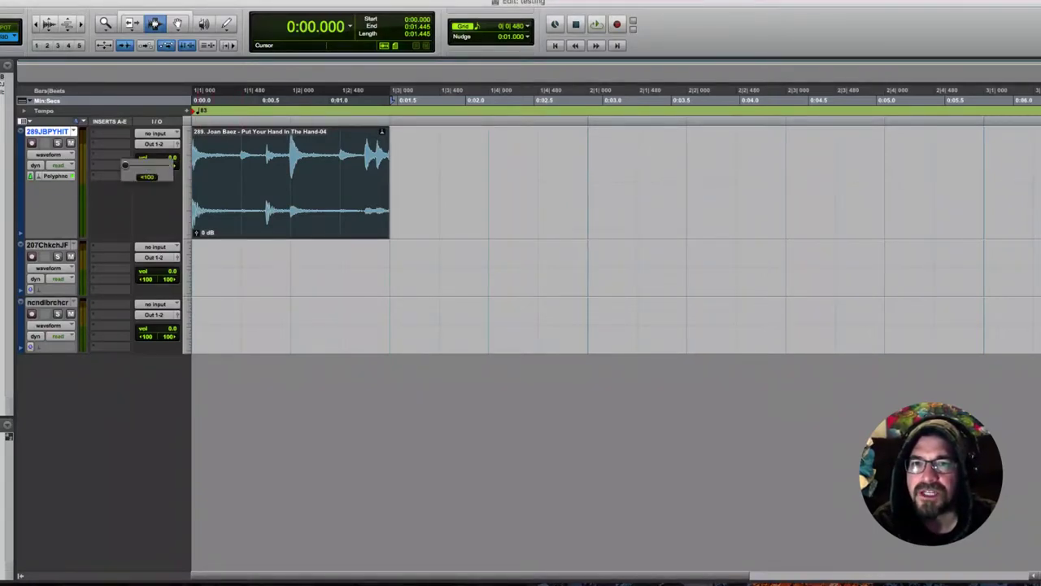
key(space)
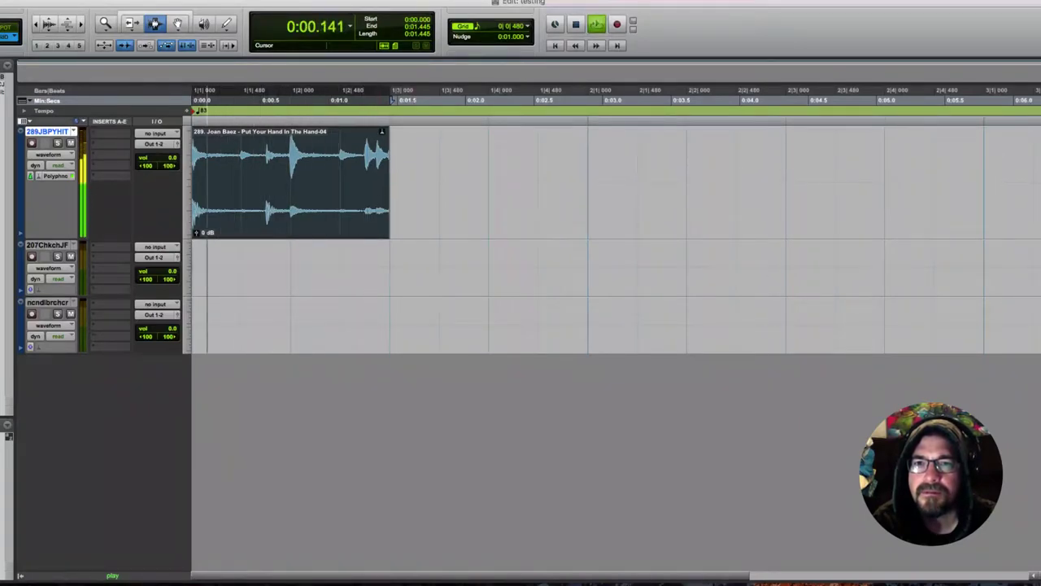
alt+click(147, 165)
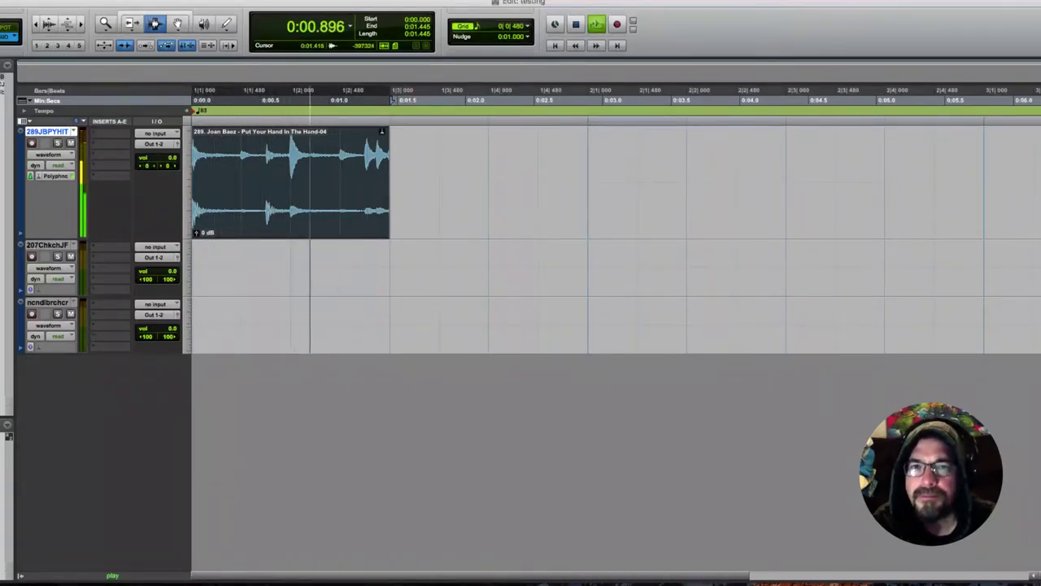
key(space)
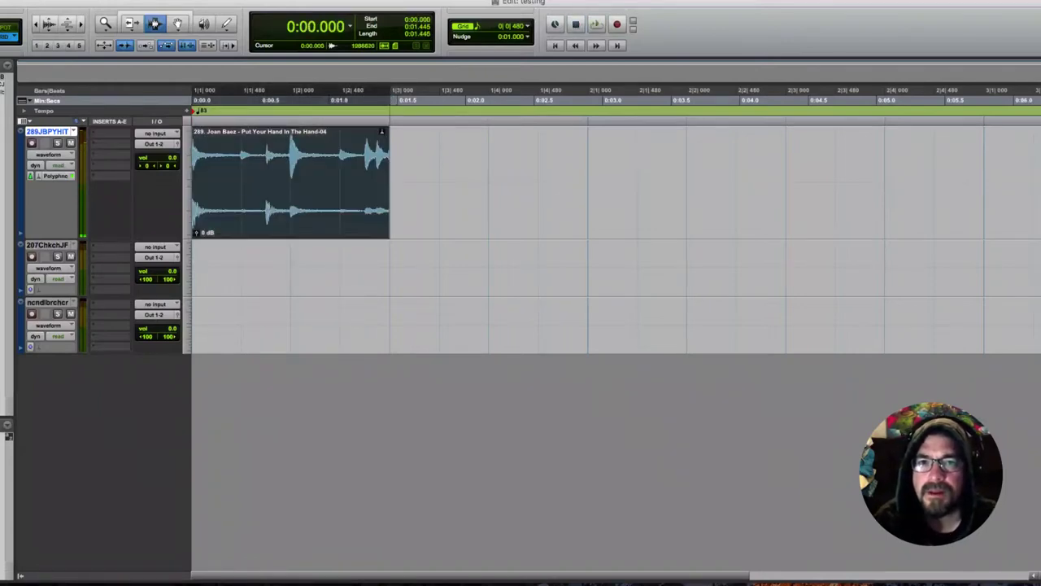
Duplicate the half-bar clip directly after the original and select the original clip
key(super+d)
double_click(312, 155)
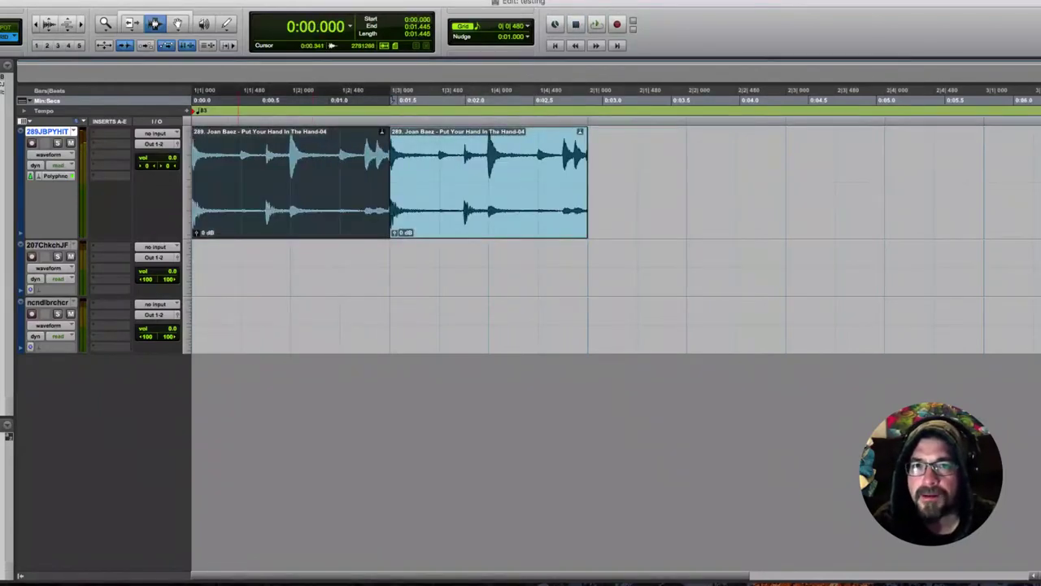
Delete the slice between 0:00.539 and 0:00.722 from the first clip, and undo the deletion
drag(241, 147, 266, 155)
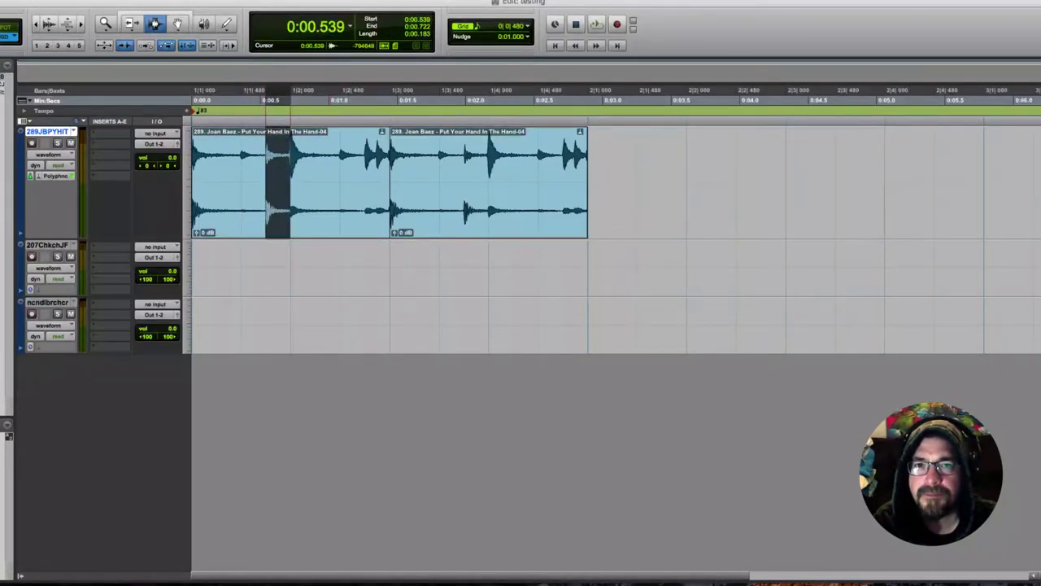
key(Delete)
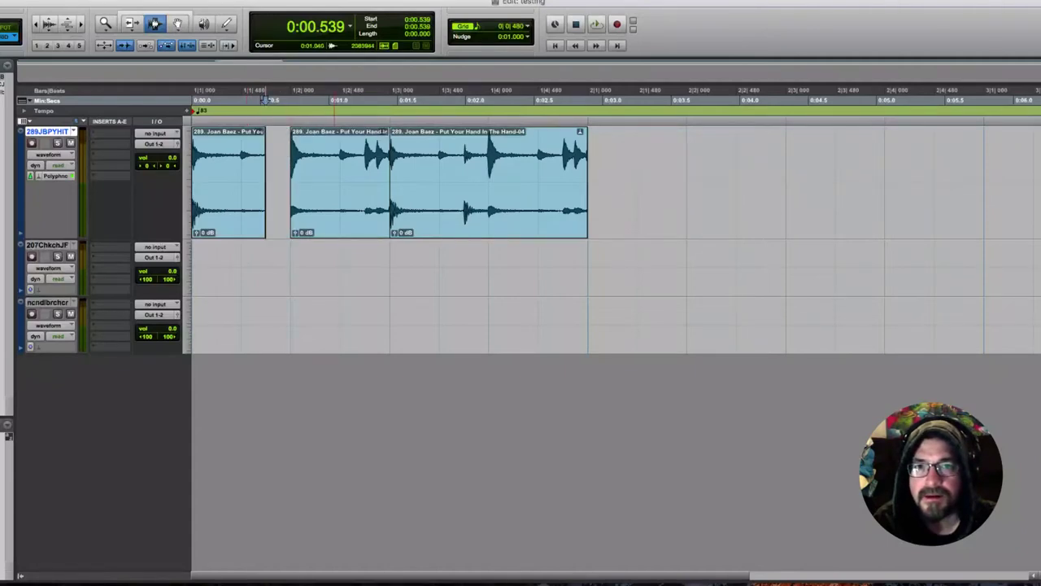
drag(583, 154, 192, 155)
key(super+z)
Duplicate the first half-bar clip twice in succession so that the last copy starts at bar 2
double_click(354, 157)
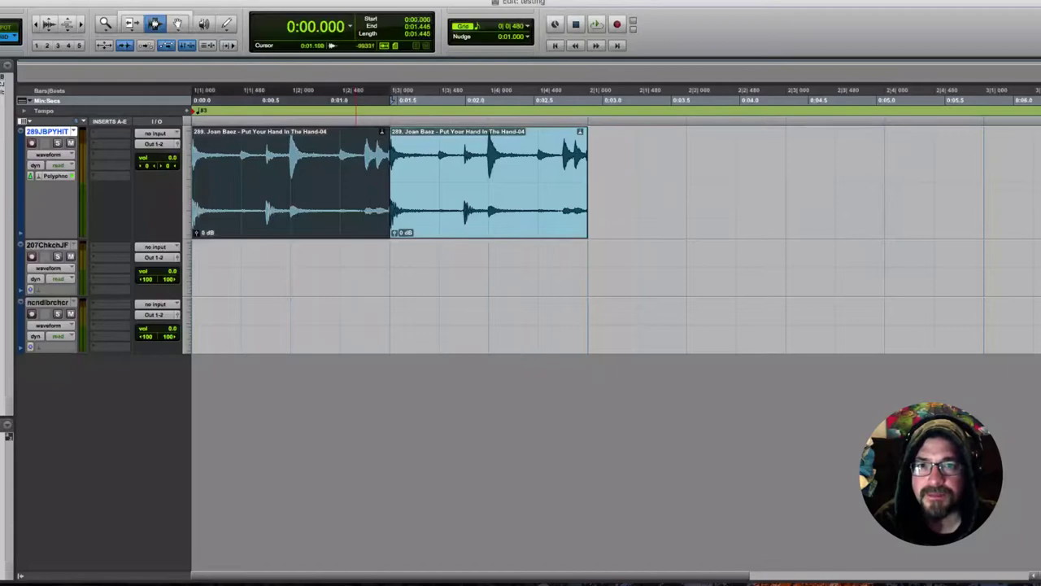
key(super+d)
key(super+d)
Extend the start of the third clip back to 0:02.691 with the Standard Trim tool
click(132, 23)
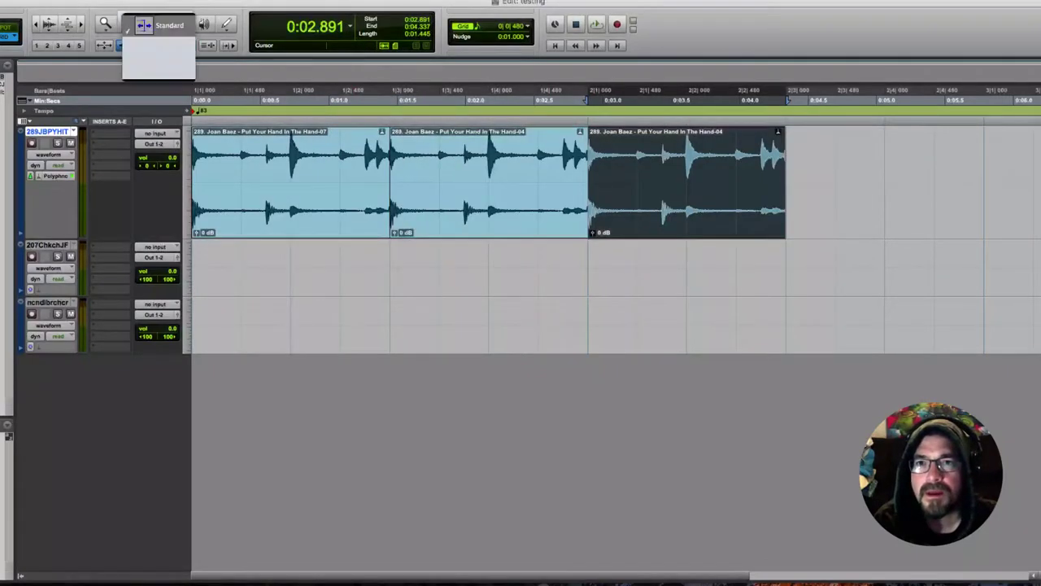
click(160, 25)
drag(591, 181, 561, 181)
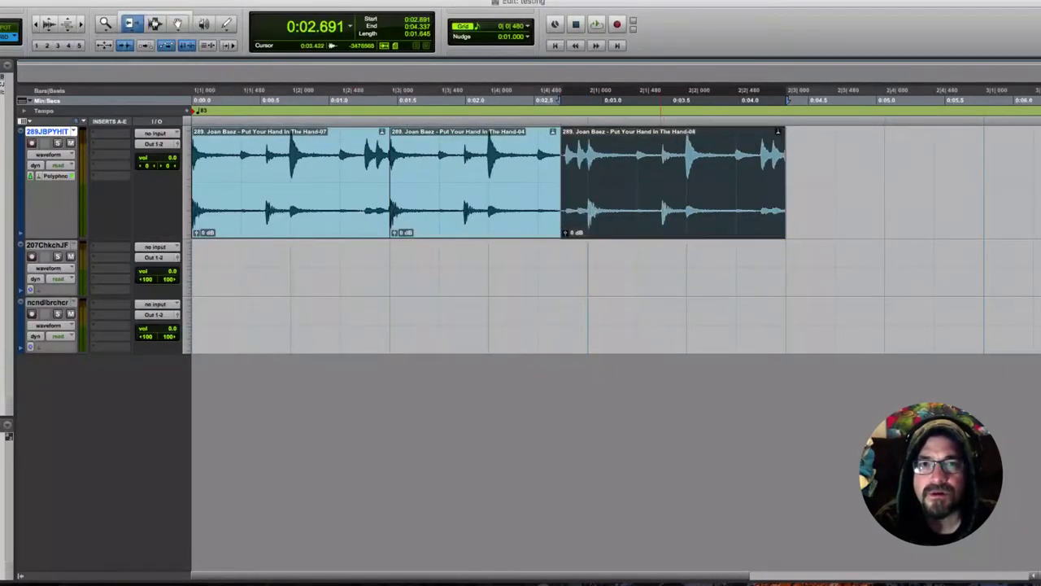
Extend the third clip's end to about 0:05.831 and audition it from 0:04.337
drag(783, 179, 989, 179)
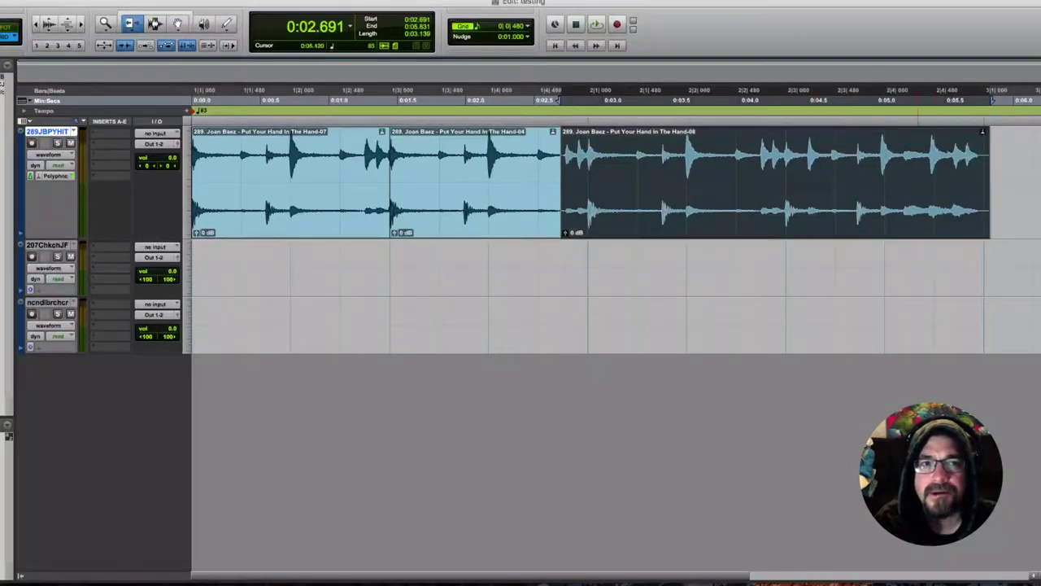
key(F7)
click(785, 99)
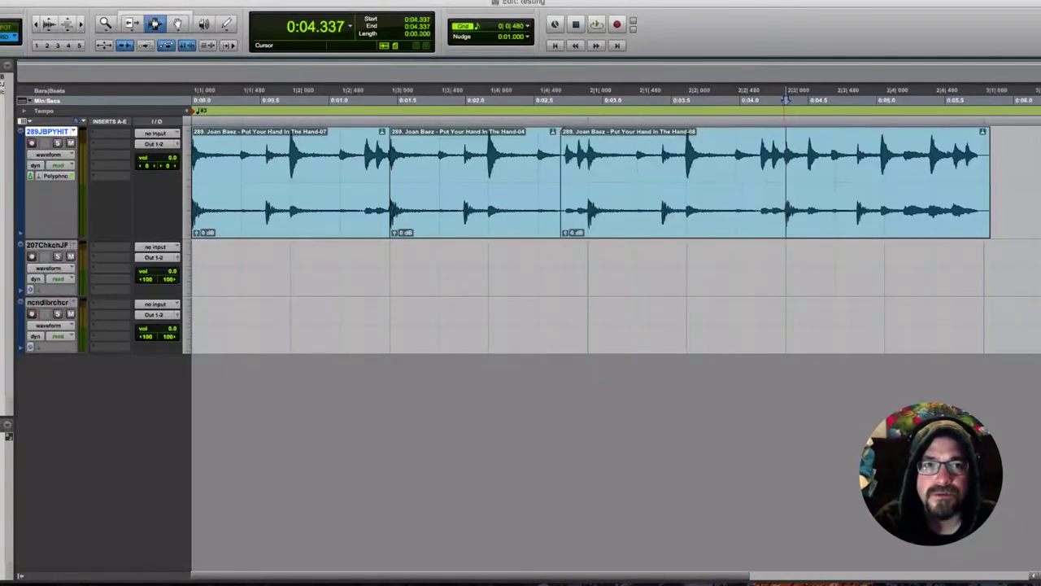
key(space)
key(space)
key(space)
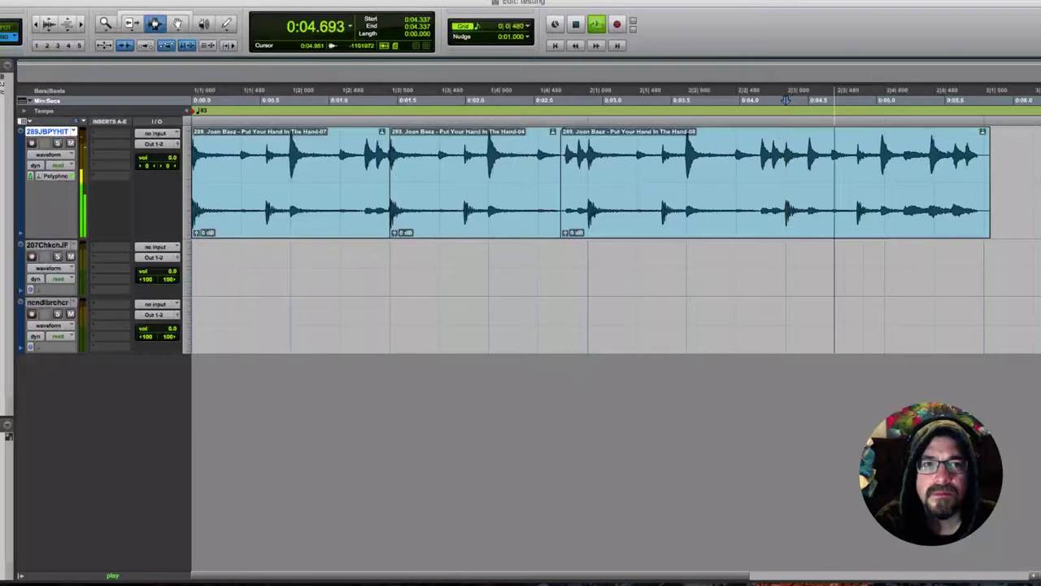
key(space)
Copy the quiet hit starting at about 0:04.670 in the third clip and paste it over 0:00.361 to 0:00.722 of the first clip
click(837, 100)
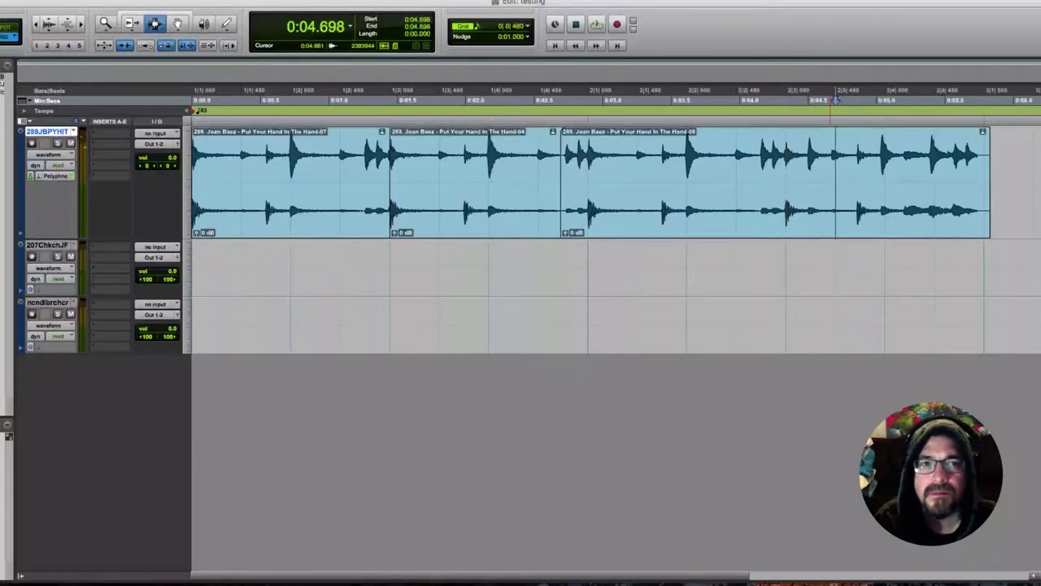
scroll(835, 99, up, 3)
scroll(835, 99, down, 3)
scroll(834, 99, up, 2)
scroll(835, 100, down, 2)
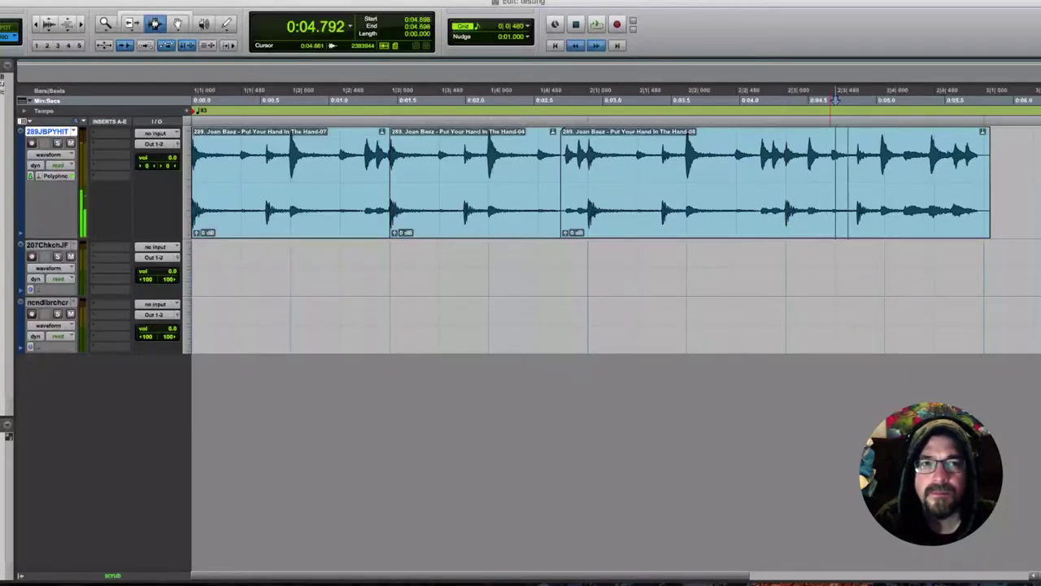
drag(832, 183, 853, 183)
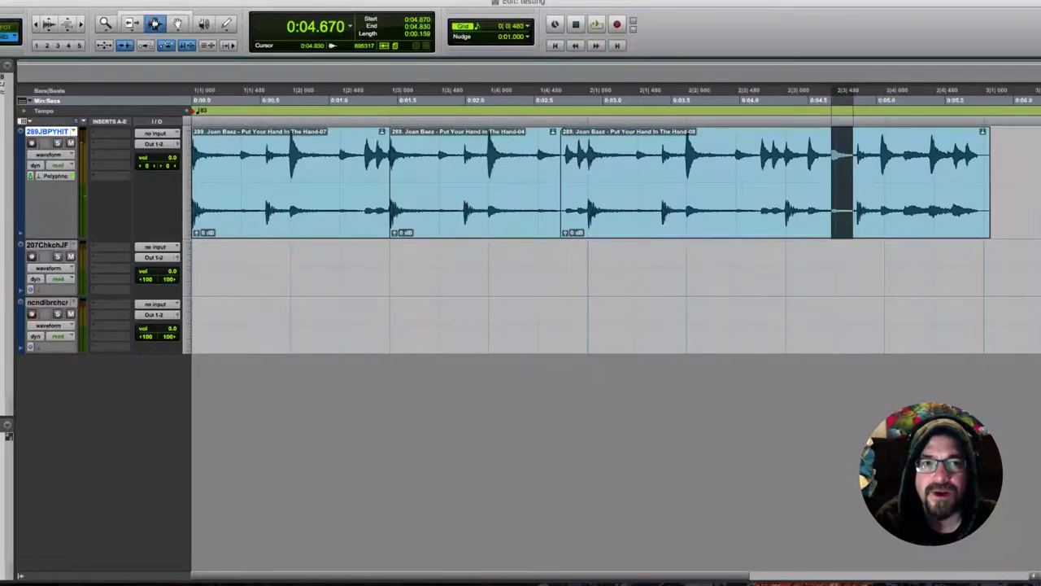
drag(852, 100, 857, 100)
click(242, 183)
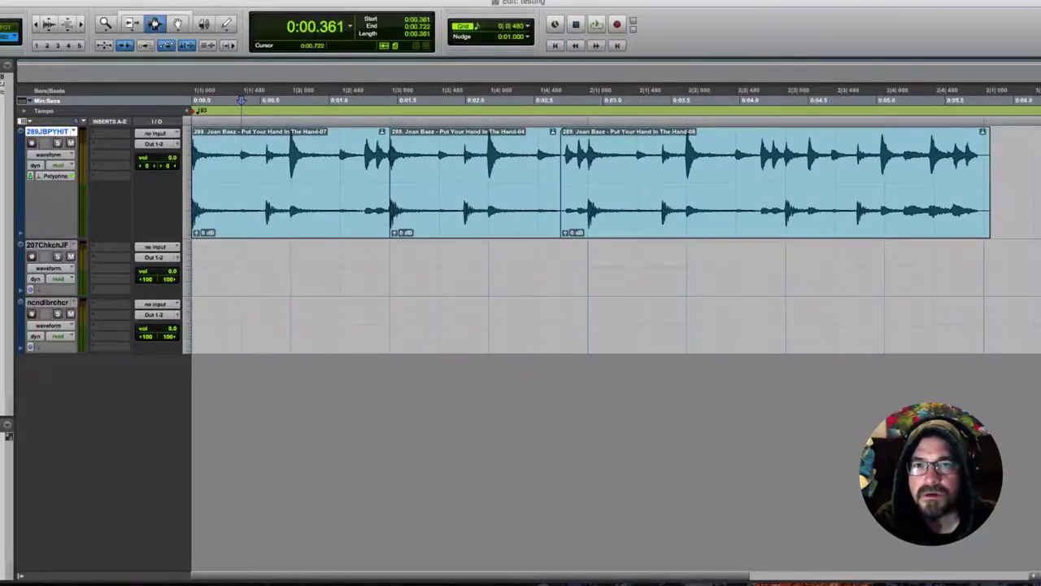
drag(243, 183, 290, 183)
key(super+v)
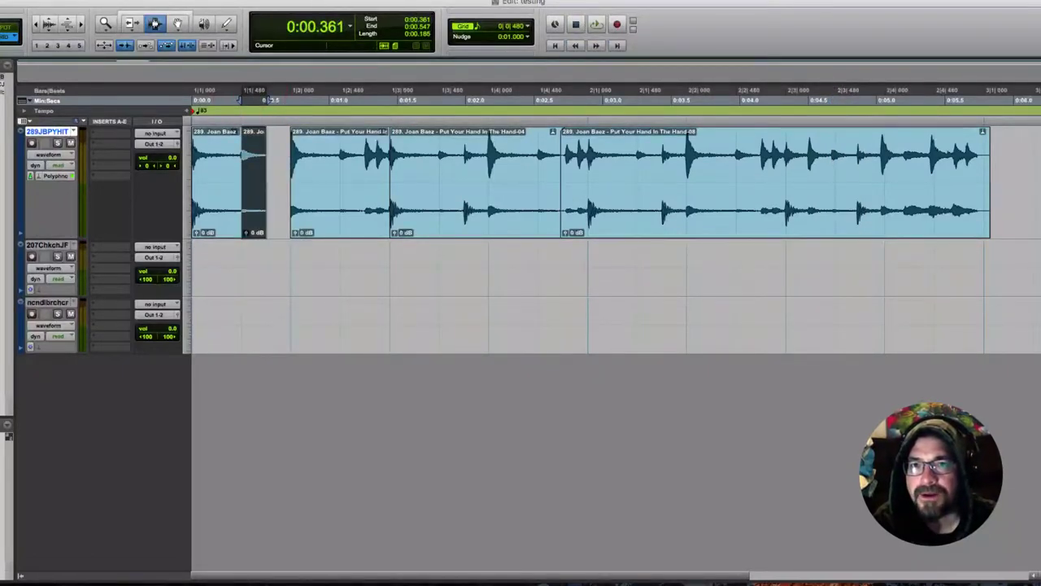
Try time-stretching the pasted hit to end at 0:00.722, play it from the start, and undo the stretch
drag(132, 24, 150, 47)
drag(265, 183, 290, 183)
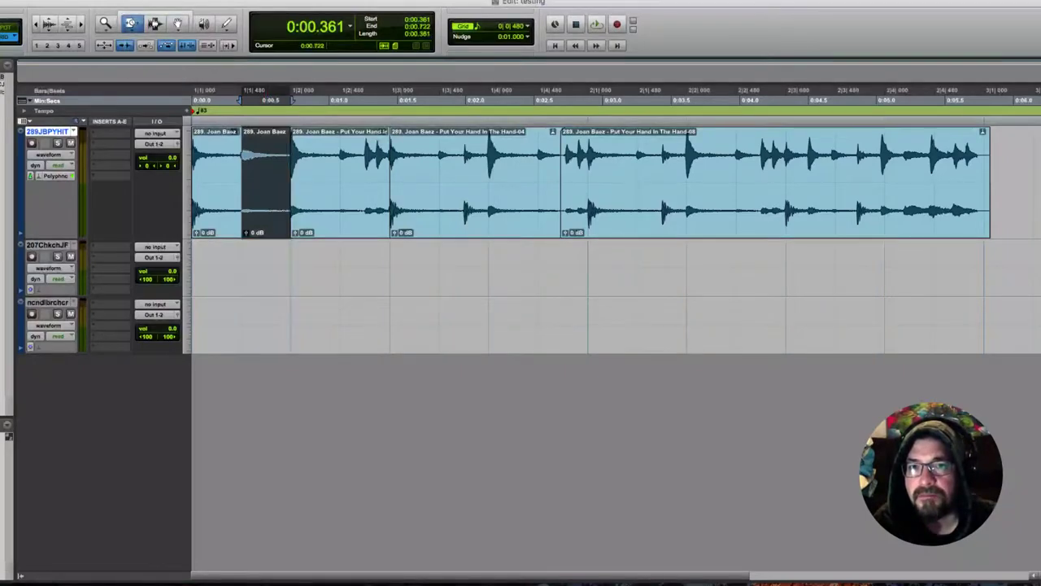
click(155, 23)
key(Return)
key(space)
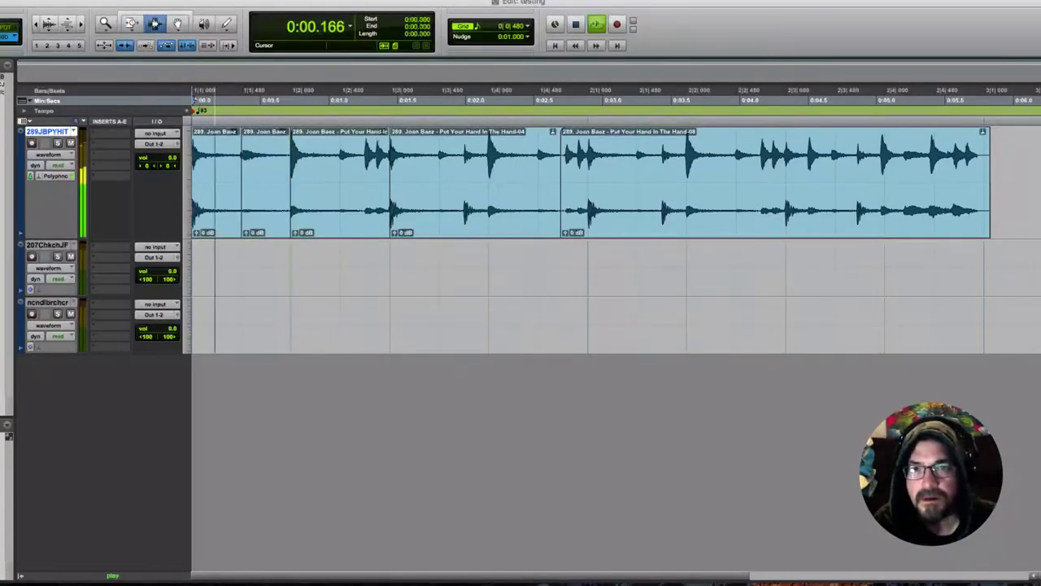
key(space)
key(ctrl+z)
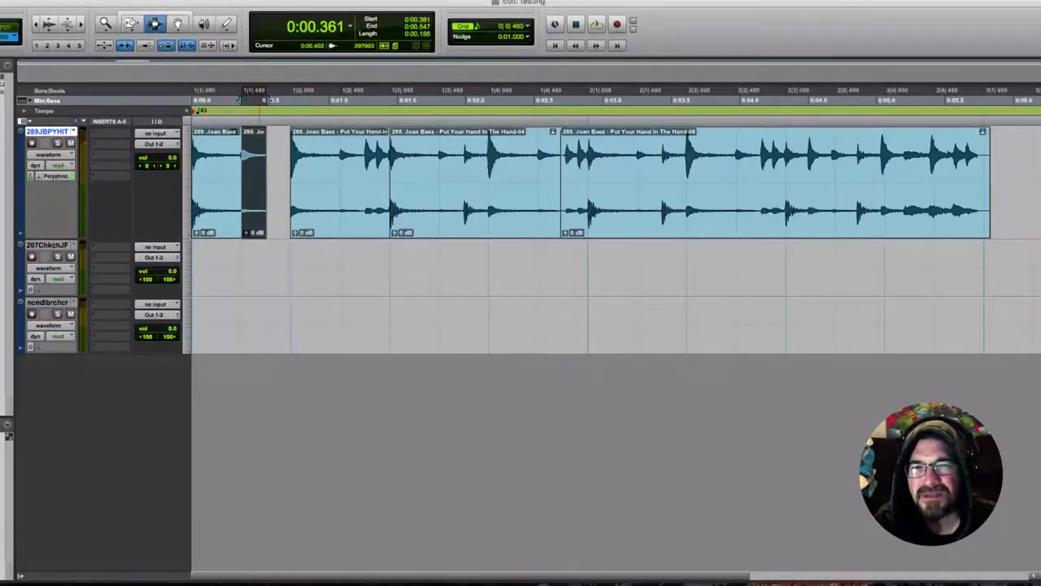
Set the grid to 1/16 note and copy the quiet tail from 0:00.180 to 0:00.361 into the gap at 0:00.542
drag(439, 183, 430, 183)
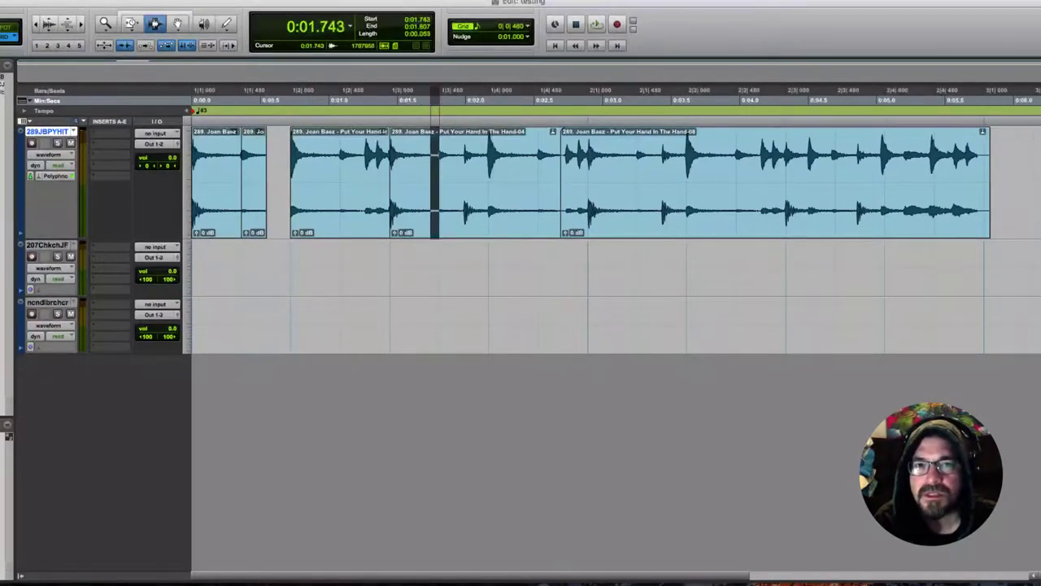
drag(241, 183, 219, 183)
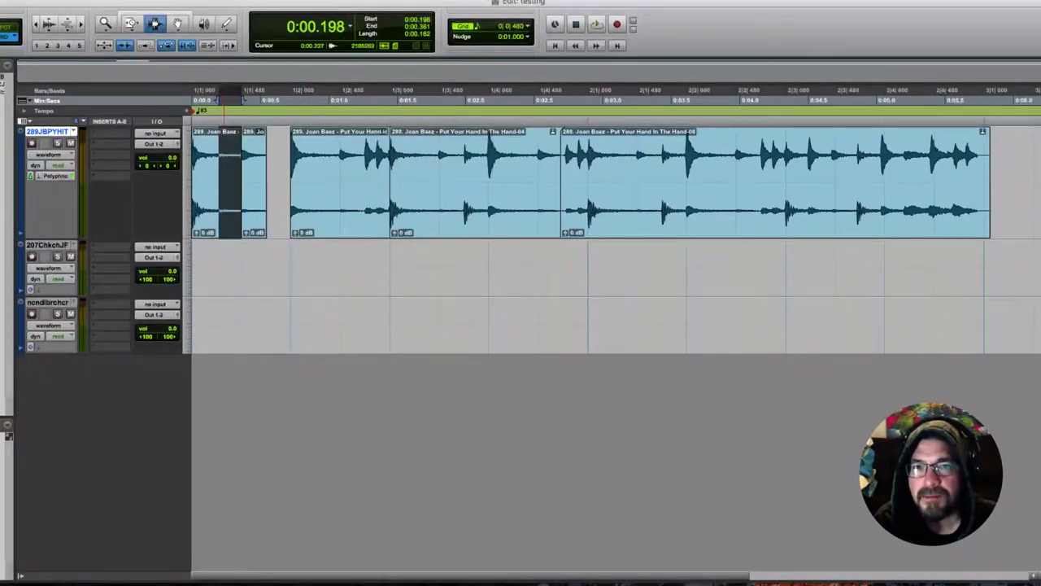
click(514, 25)
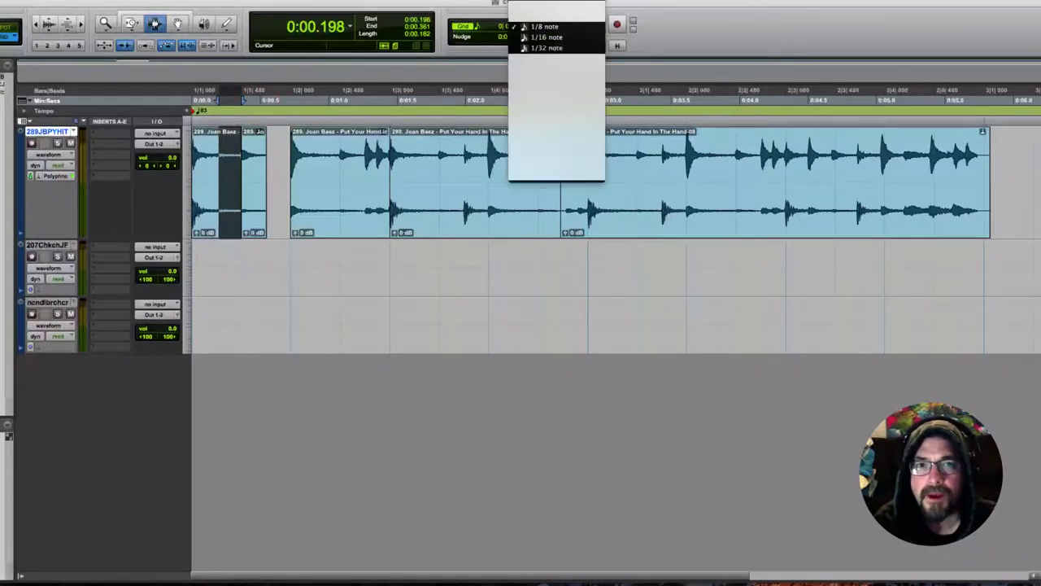
click(527, 38)
drag(234, 183, 219, 183)
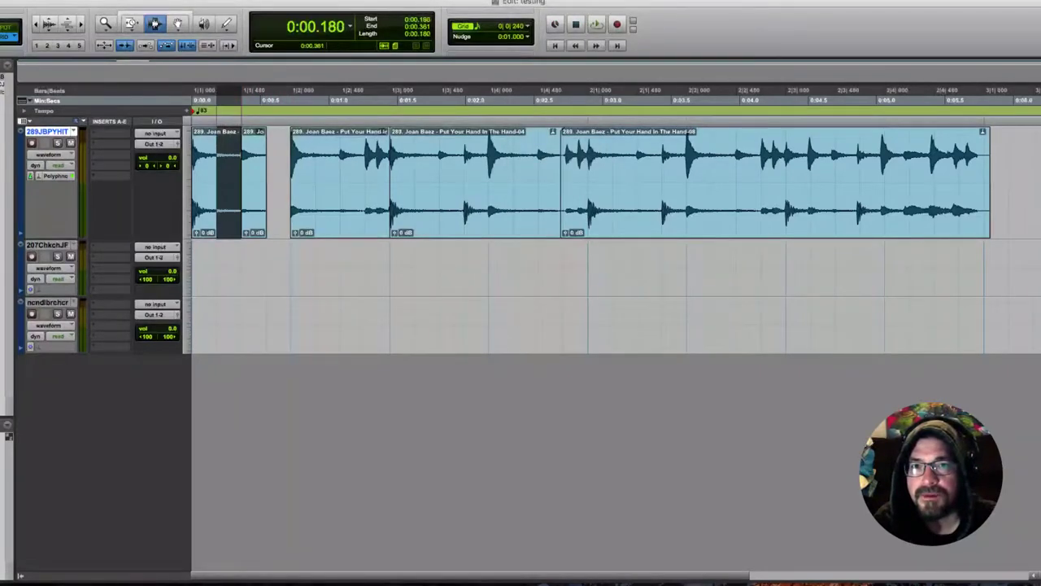
key(super+c)
click(269, 183)
key(super+v)
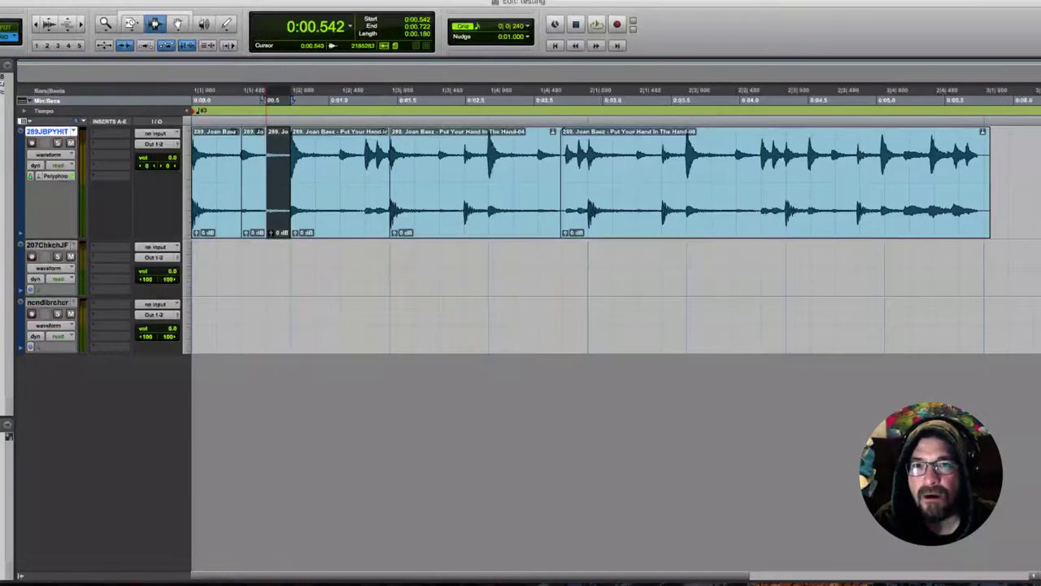
Stretch the pasted hit's end to about 0:00.582, crossfade it into the filler slice from 0:00.542 to 0:00.600, and play from the start
click(266, 183)
key(F6)
drag(242, 99, 276, 99)
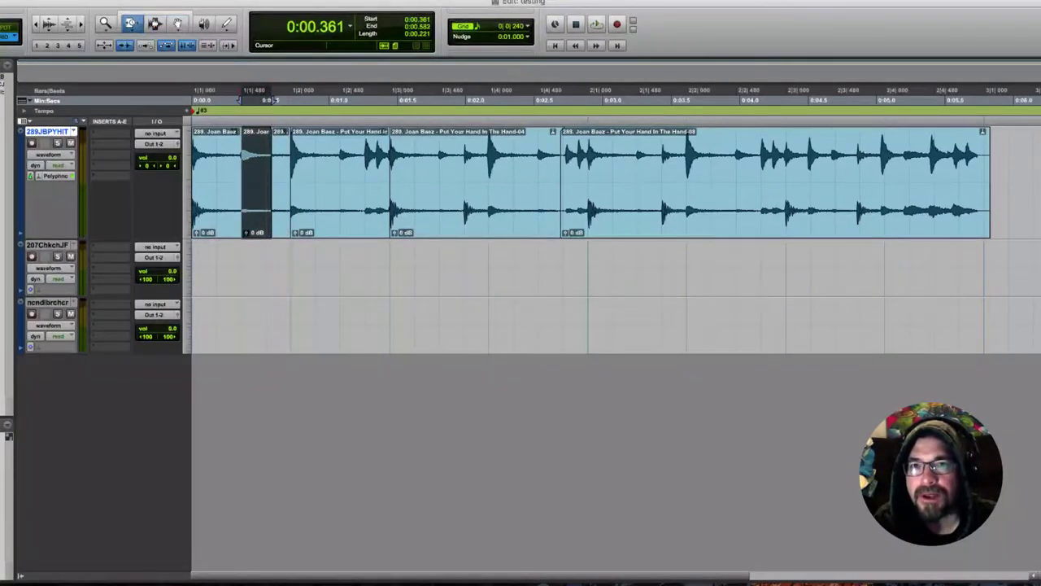
key(F7)
drag(266, 183, 274, 183)
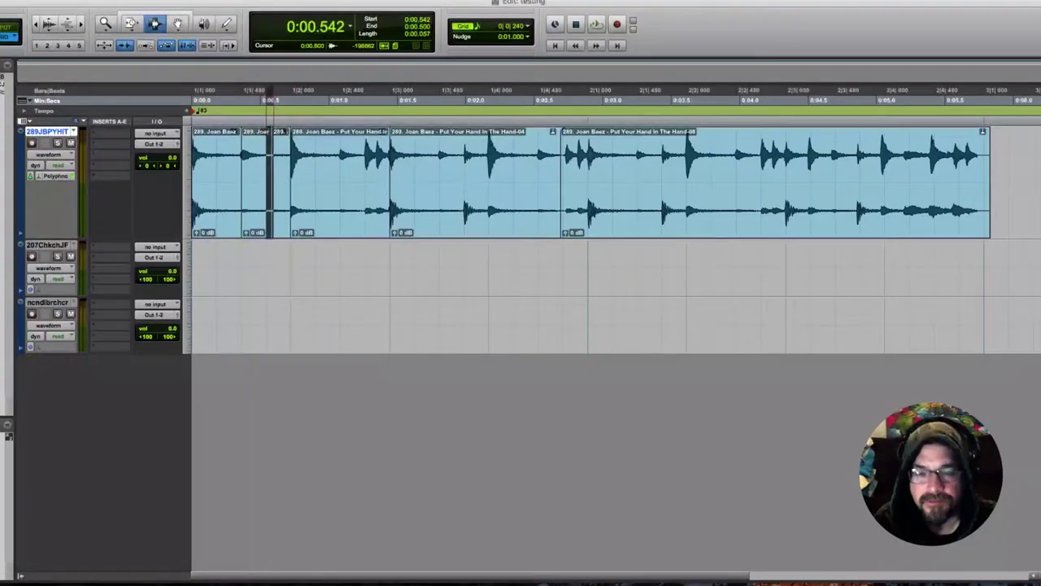
key(f)
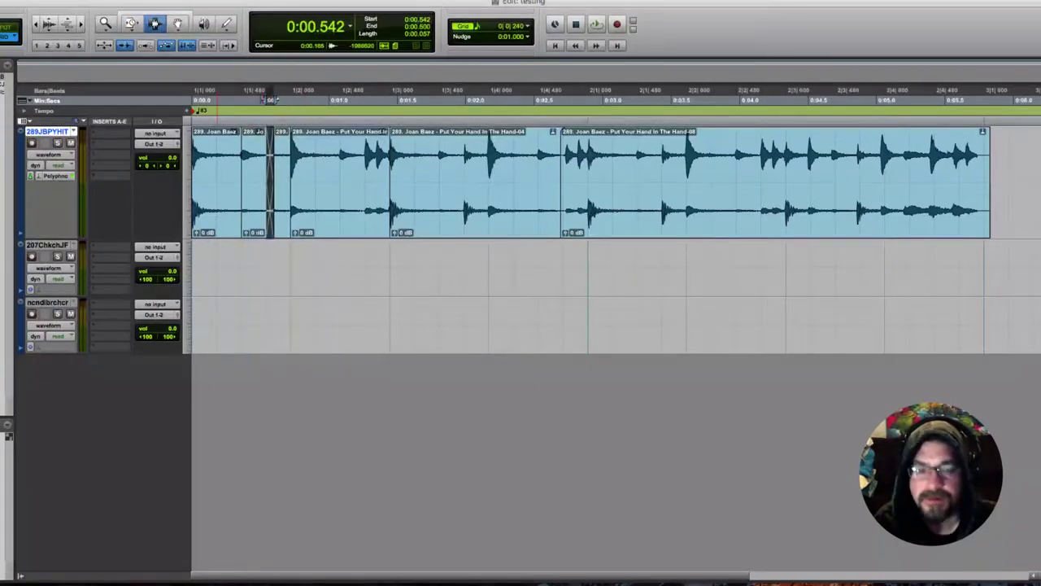
key(Return)
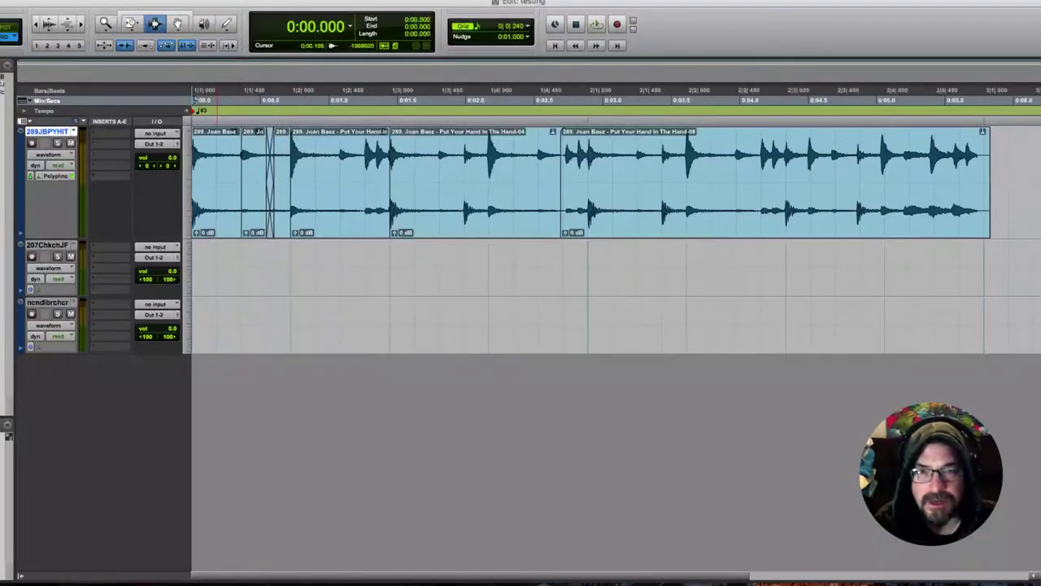
key(space)
key(space)
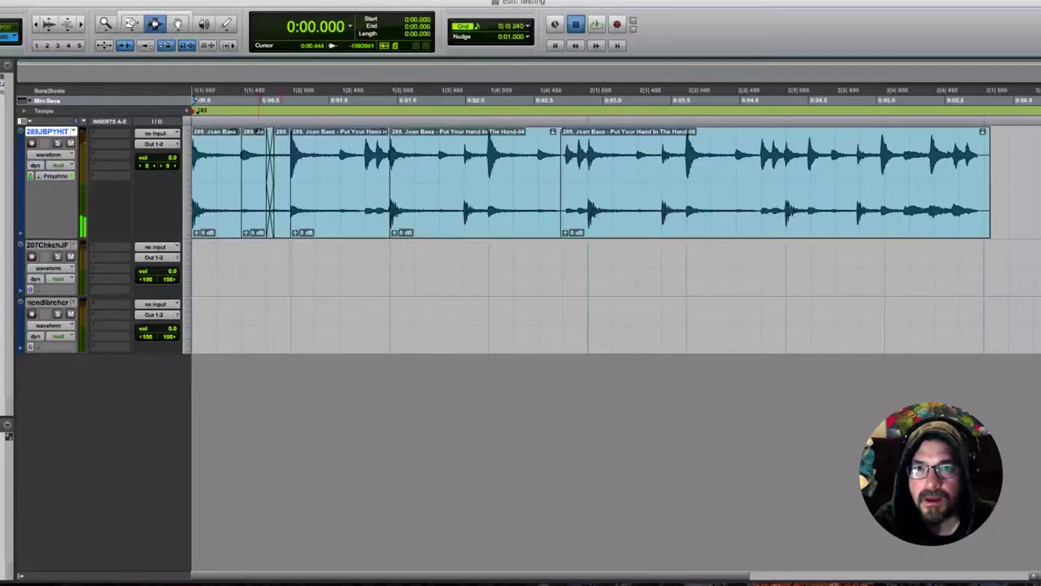
key(space)
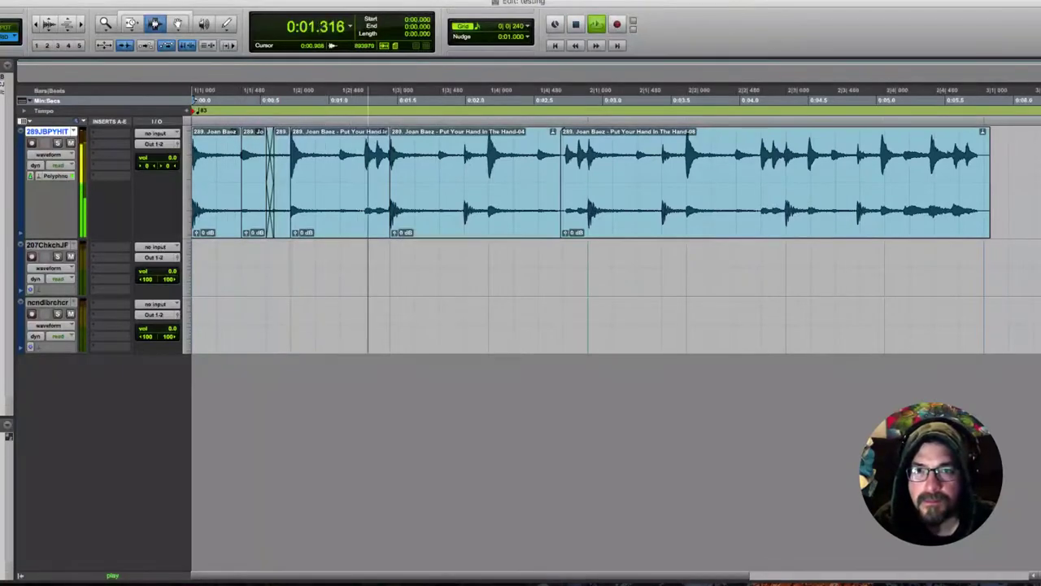
key(space)
Delete the crossfaded slice at 0:00.361 and paste the copied hit in its place
mouse_move(439, 179)
mouse_down()
mouse_move(465, 179)
mouse_move(439, 179)
mouse_up()
double_click(248, 179)
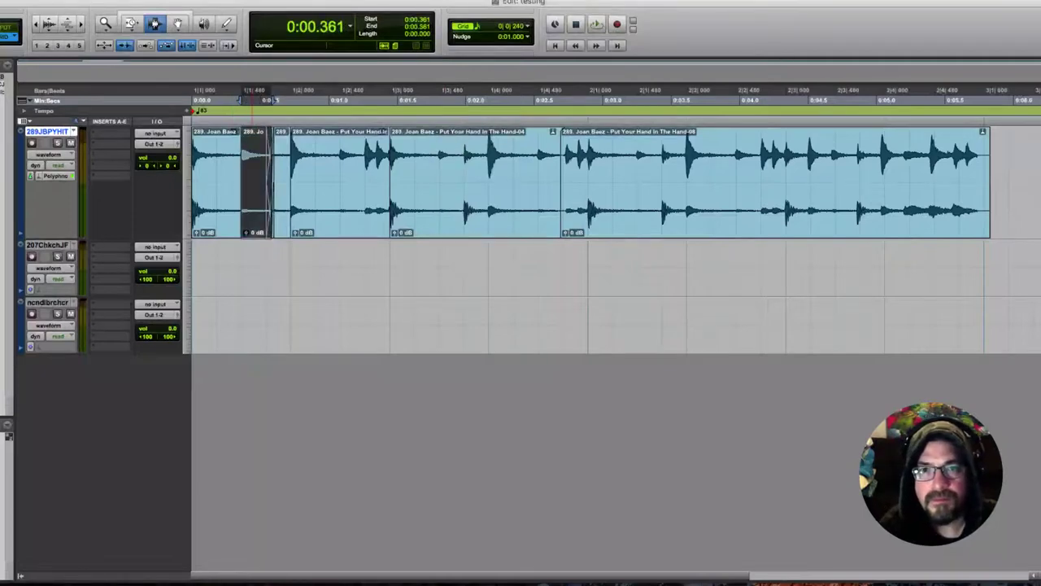
key(Delete)
key(super+v)
Stretch the new hit's end to 0:00.574, crossfade from 0:00.542 to 0:00.595 into the filler slice, and play from the start
click(271, 179)
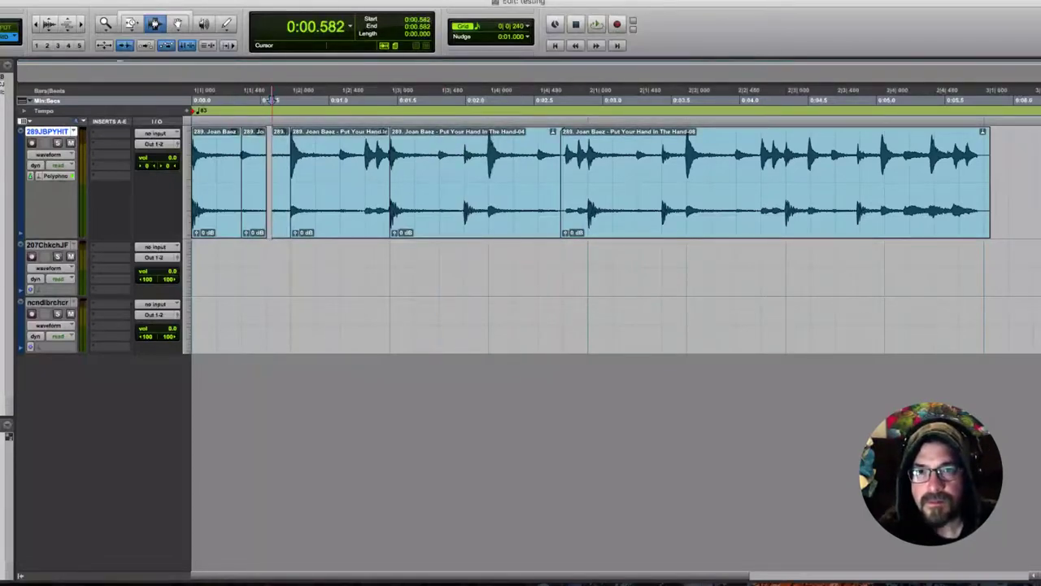
click(266, 179)
key(F6)
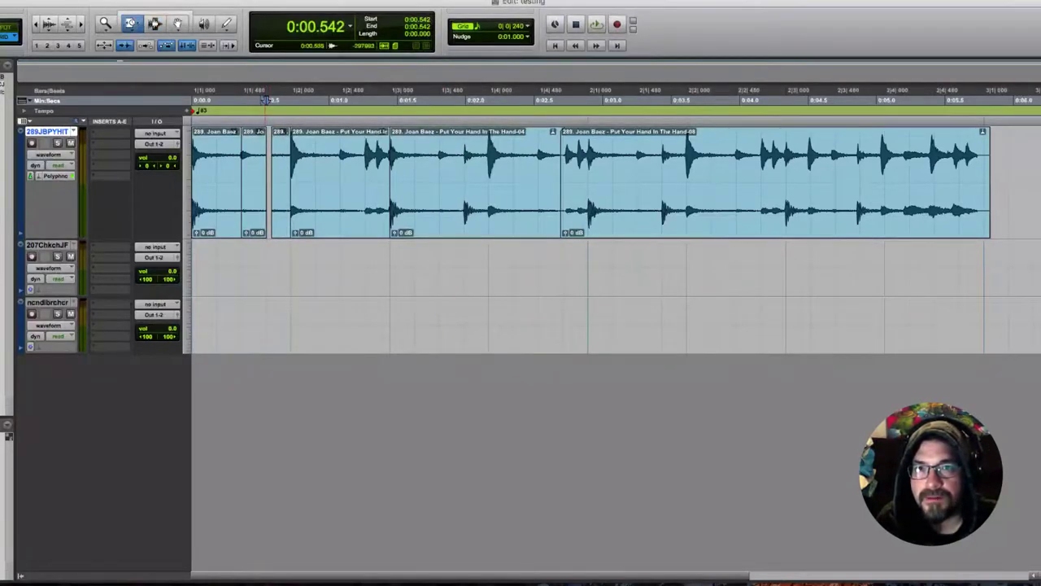
drag(265, 179, 269, 179)
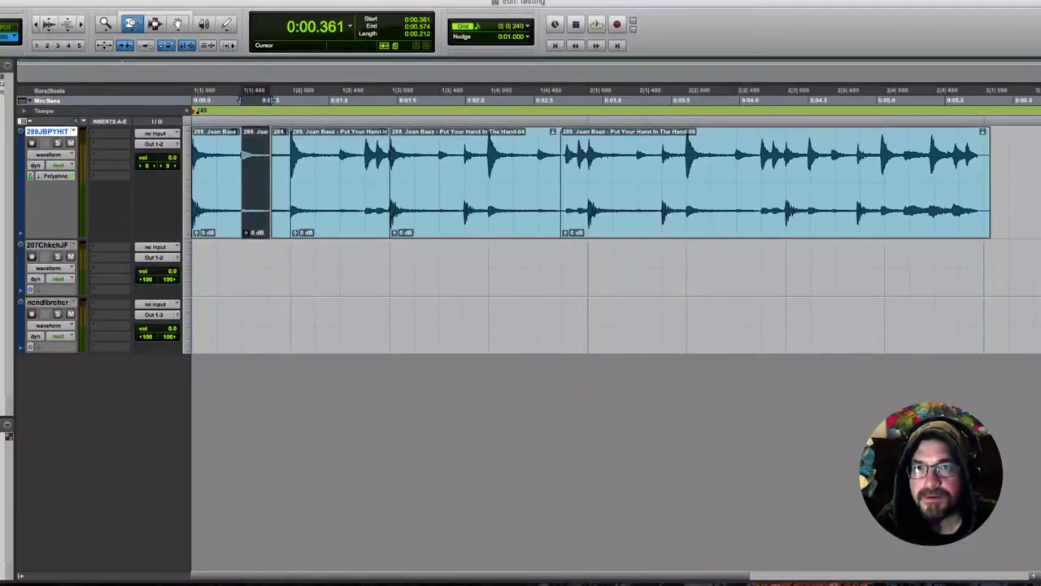
key(F6)
click(267, 99)
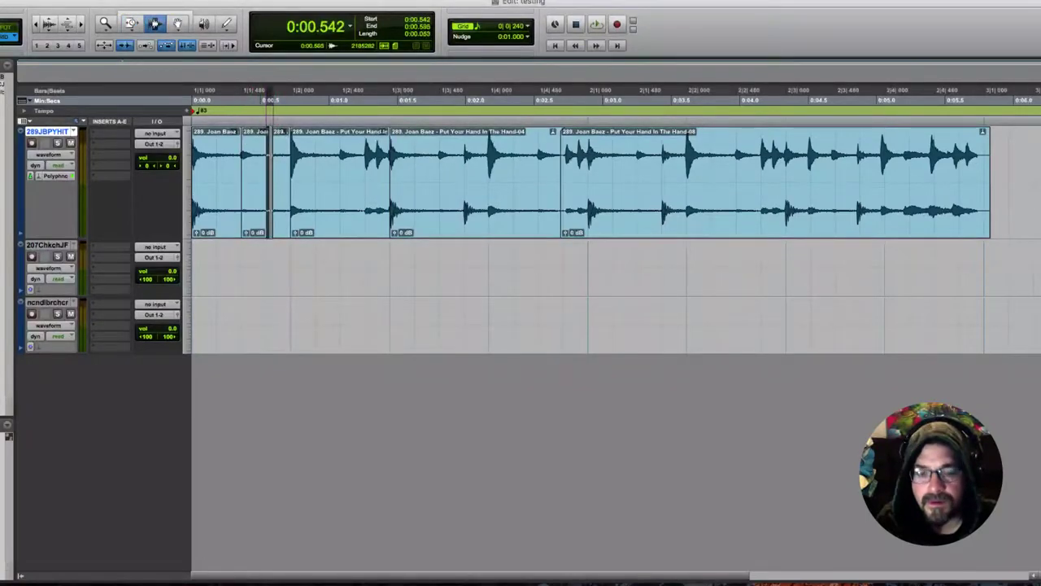
key(Return)
key(space)
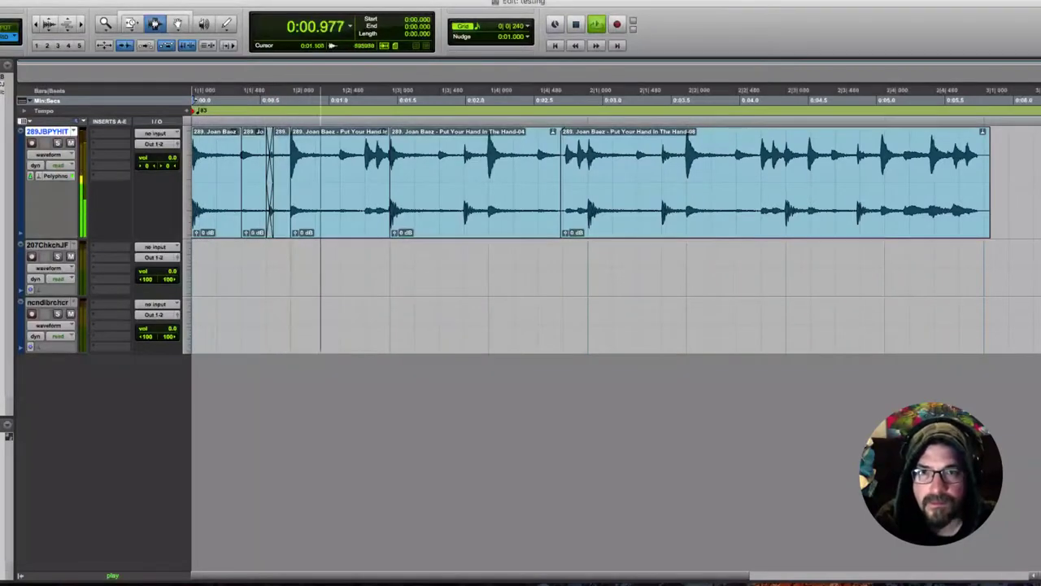
key(space)
key(space)
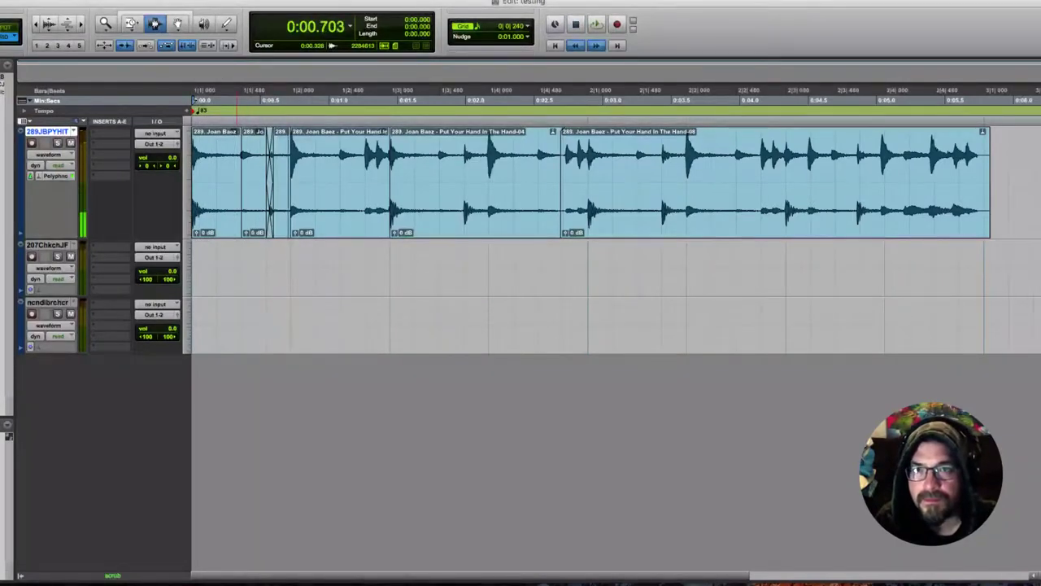
key(space)
Undo the crossfade, the stretch and the hit pasted at 0:00.361
key(super+z)
key(super+z)
key(super+z)
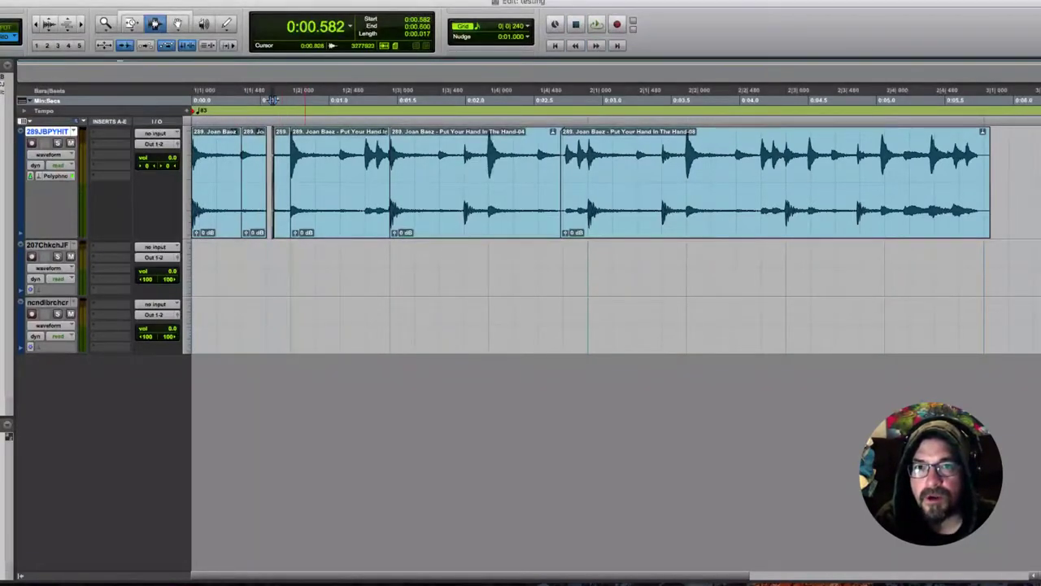
key(super+z)
Extend the first clip's end to 0:00.542 with the Standard Trim tool
click(132, 24)
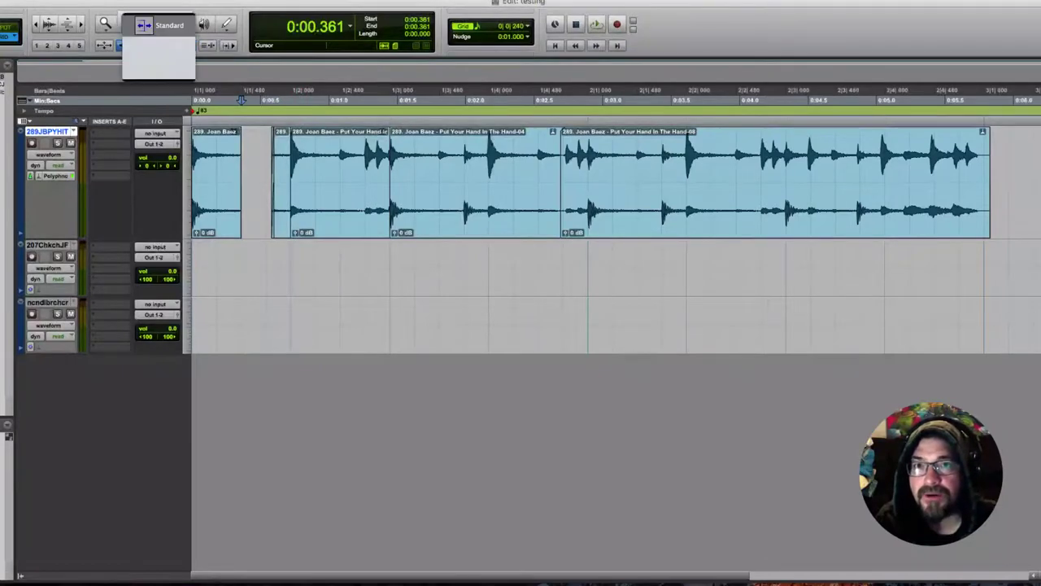
click(167, 27)
click(239, 152)
drag(241, 152, 274, 151)
Try a crossfade from 0:00.542 to 0:00.595 between the first clip and the filler slice, and undo it
click(154, 25)
click(271, 155)
key(f)
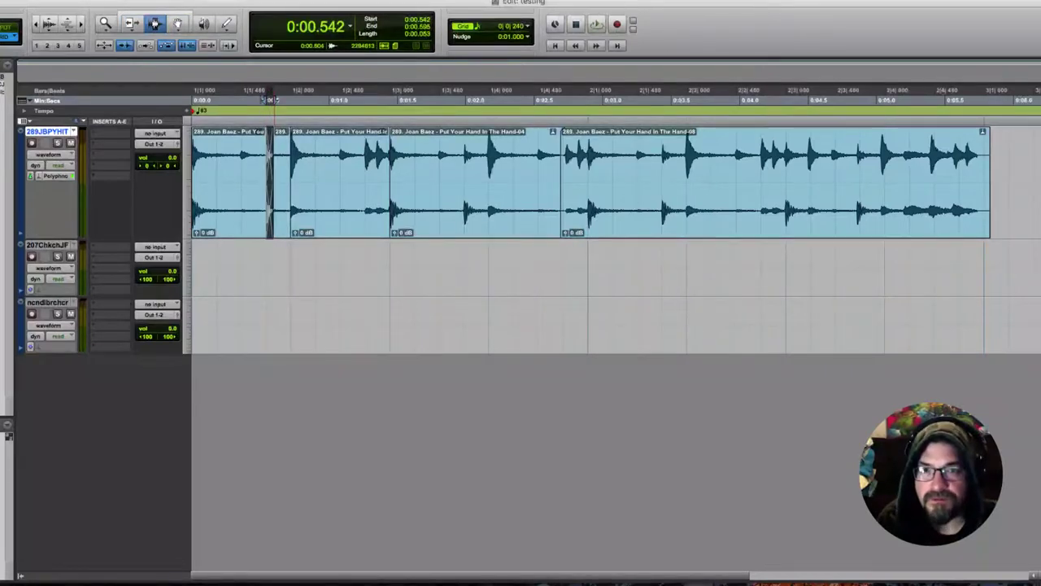
key(super+z)
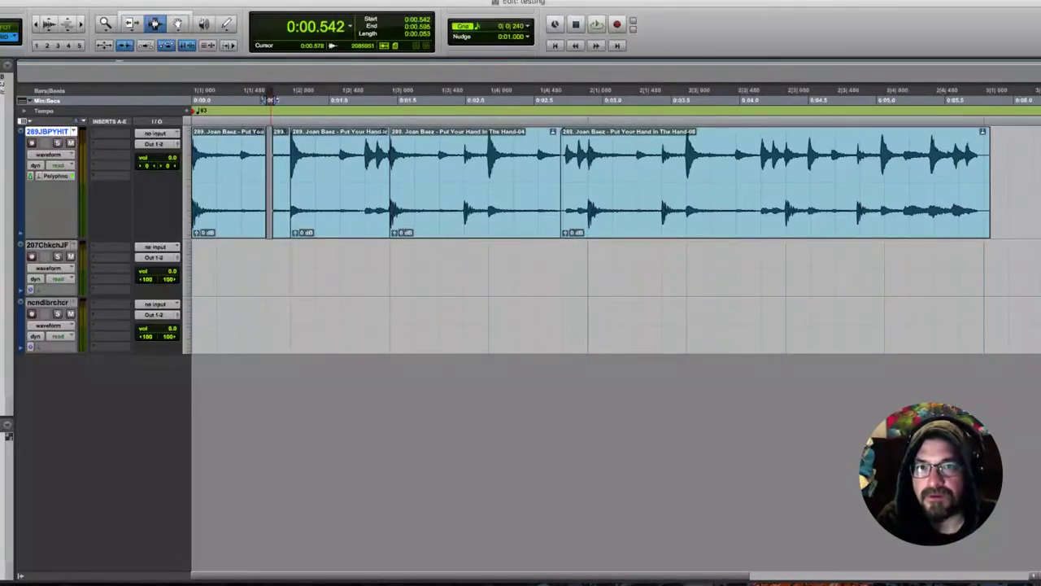
Extend the filler slice's start back to 0:00.542 so that it meets the first clip
click(271, 152)
click(132, 25)
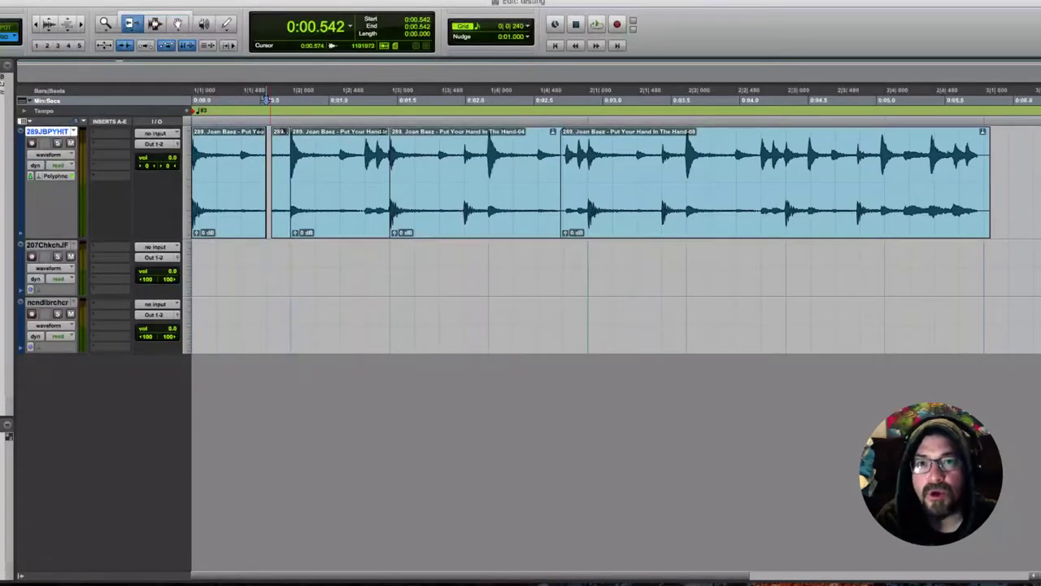
drag(273, 152, 258, 152)
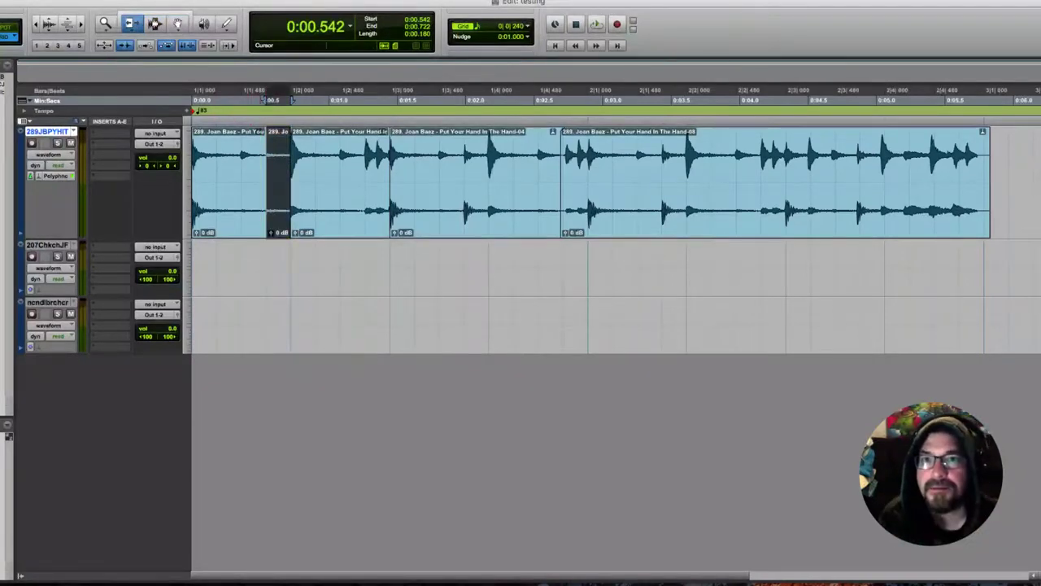
Crossfade the first clip into the filler slice over the short stretch ending at 0:00.542 and play the result from the beginning
key(F7)
drag(266, 150, 251, 150)
key(f)
key(Return)
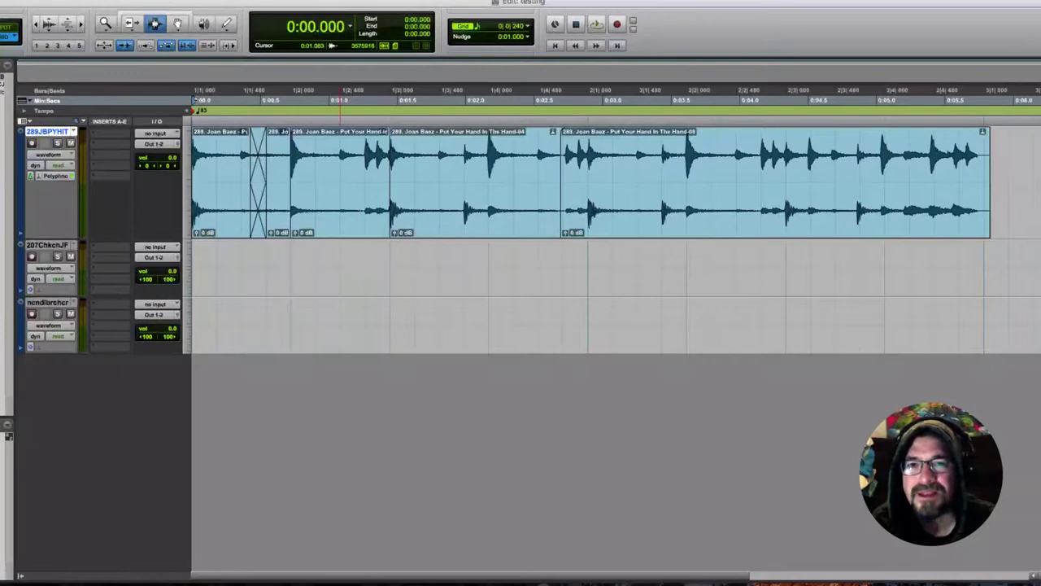
key(space)
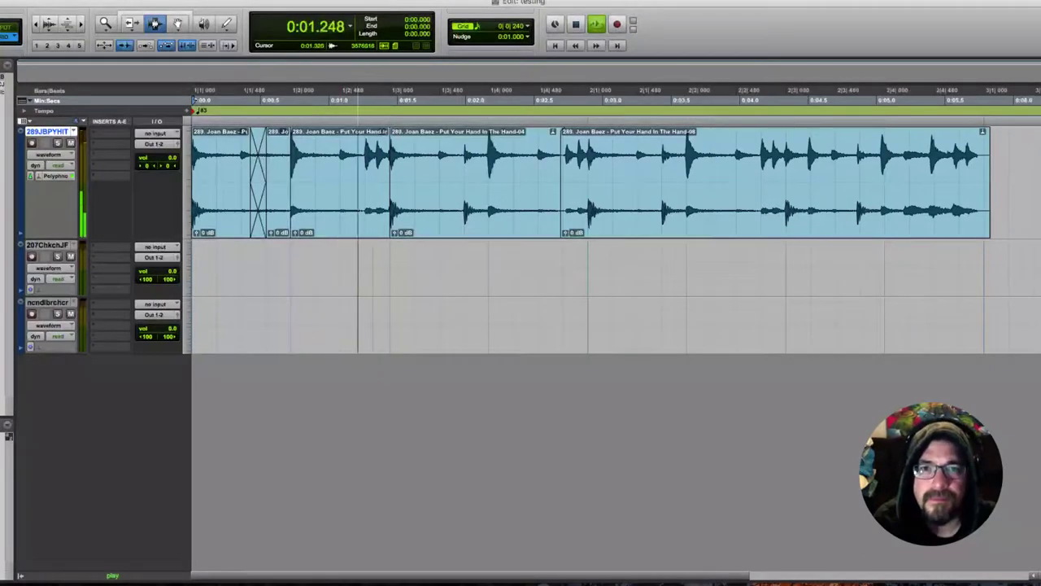
key(space)
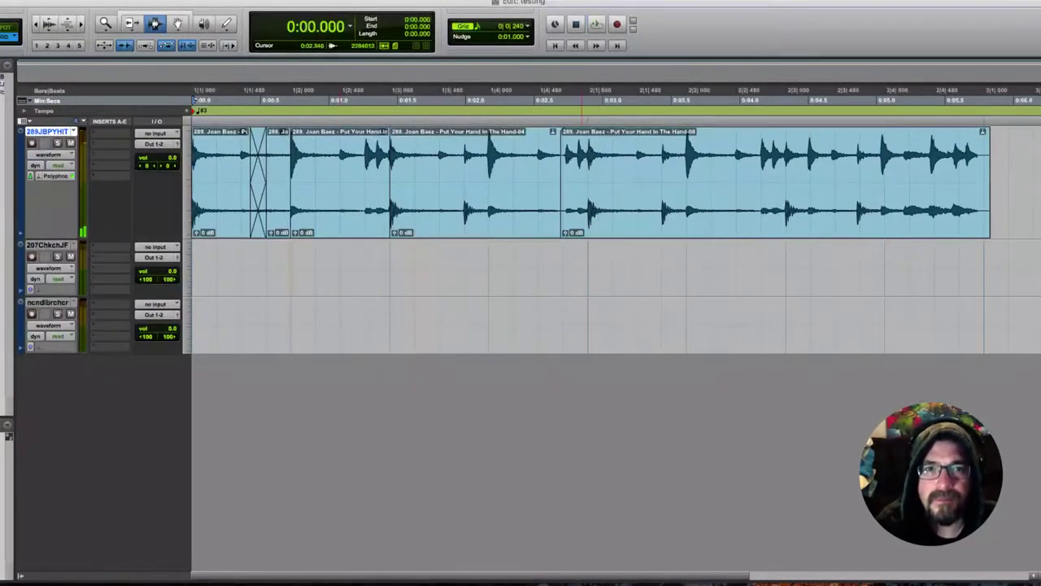
Remove the audio after 0:02.691, paste a copy of the crossfaded section from 0:00.361 to 0:00.722 at 0:02.530, and loop the whole bar
key(super+z)
key(super+z)
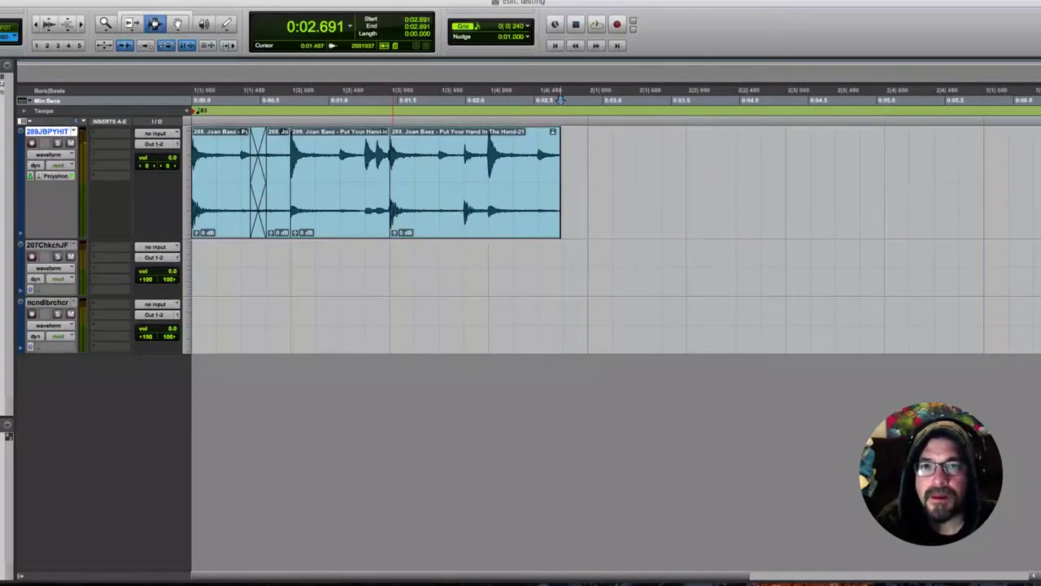
drag(289, 181, 242, 181)
click(537, 181)
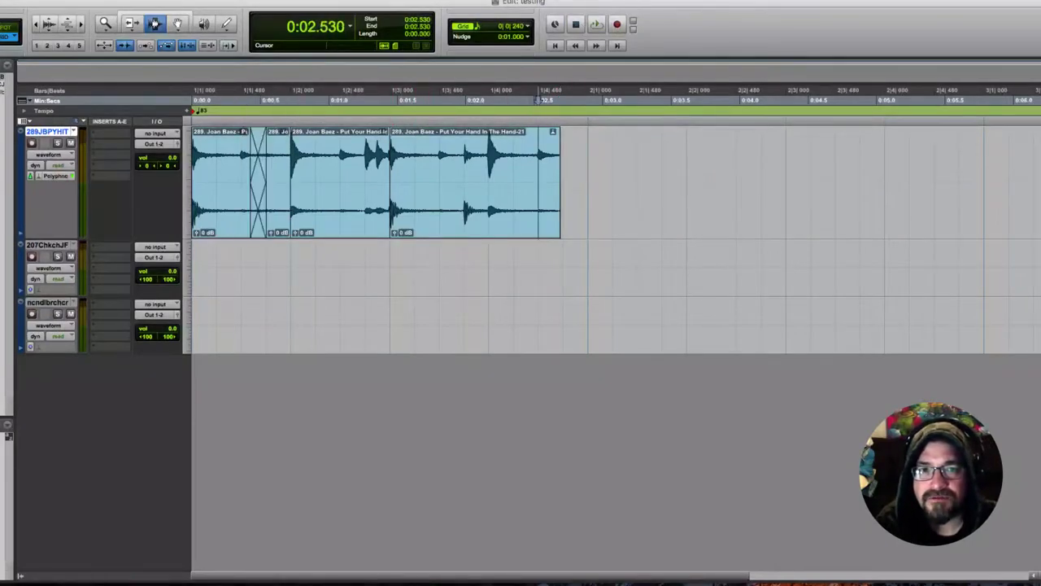
key(super+v)
key(super+a)
key(space)
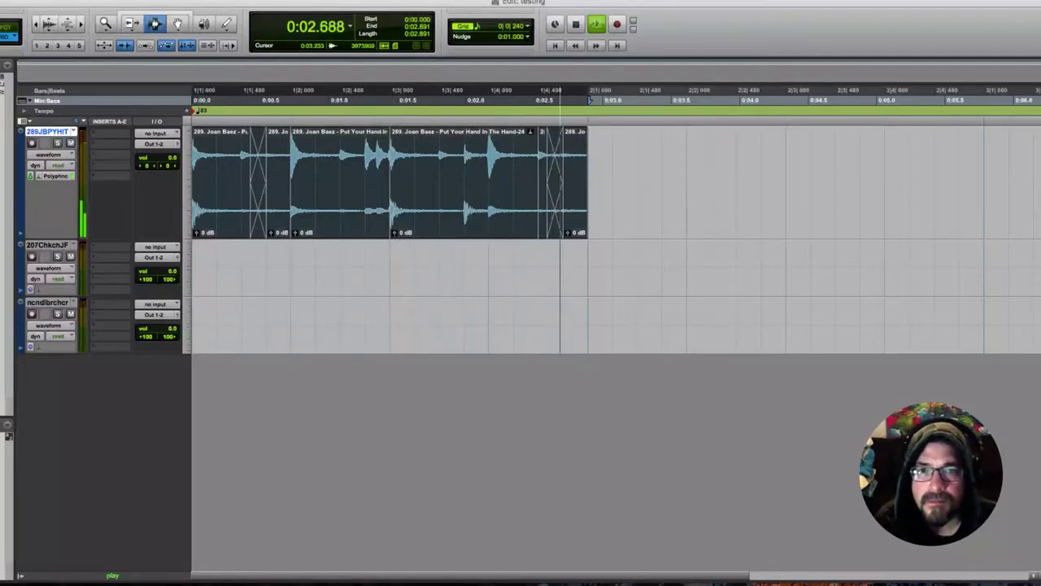
Paste a copy of the opening hit, from 0:00.000 to 0:00.361, at 0:01.807 and play the whole bar
drag(242, 181, 192, 181)
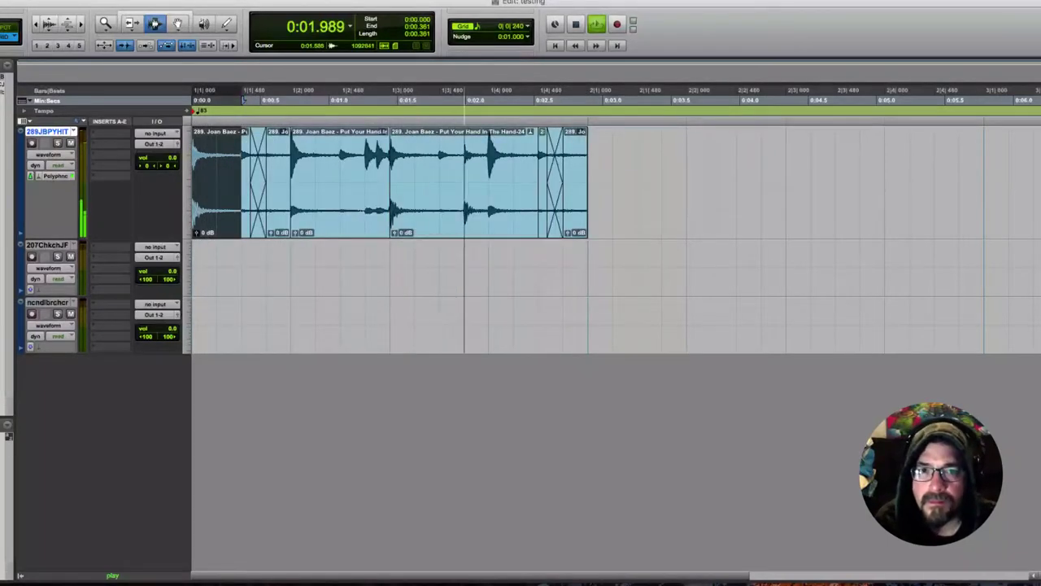
drag(390, 181, 419, 180)
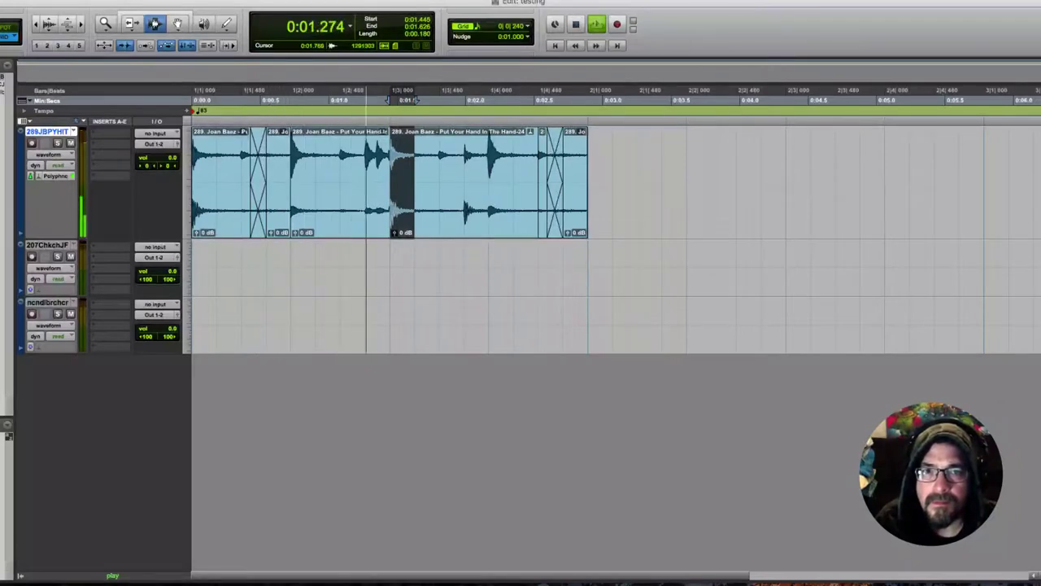
click(440, 181)
key(super+v)
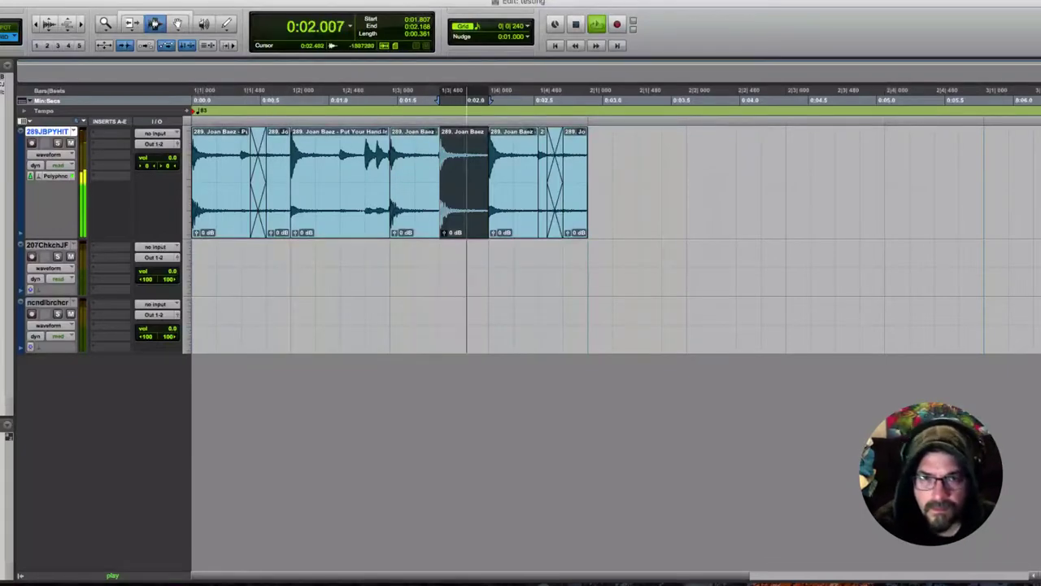
key(space)
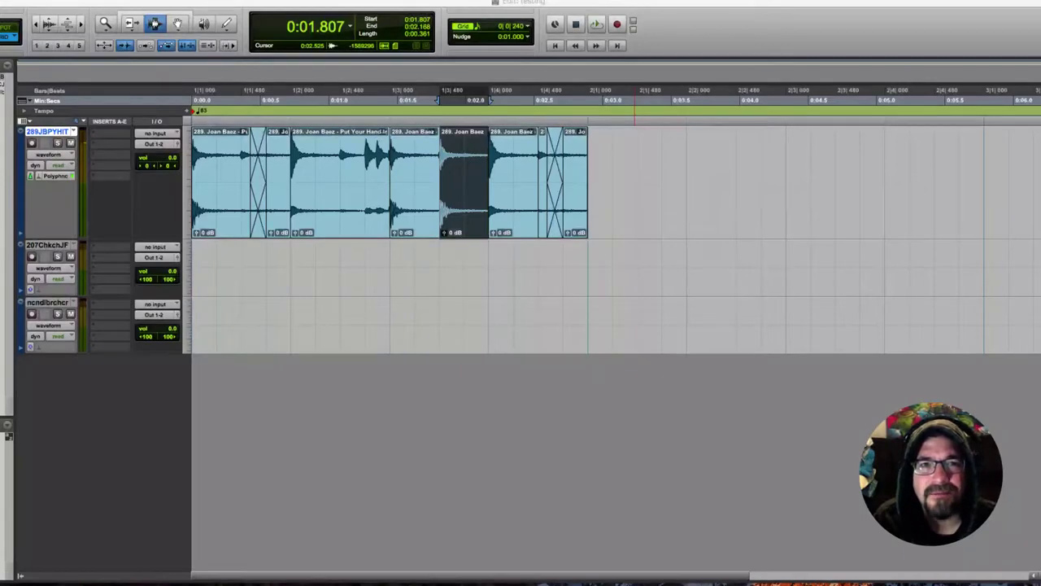
key(super+a)
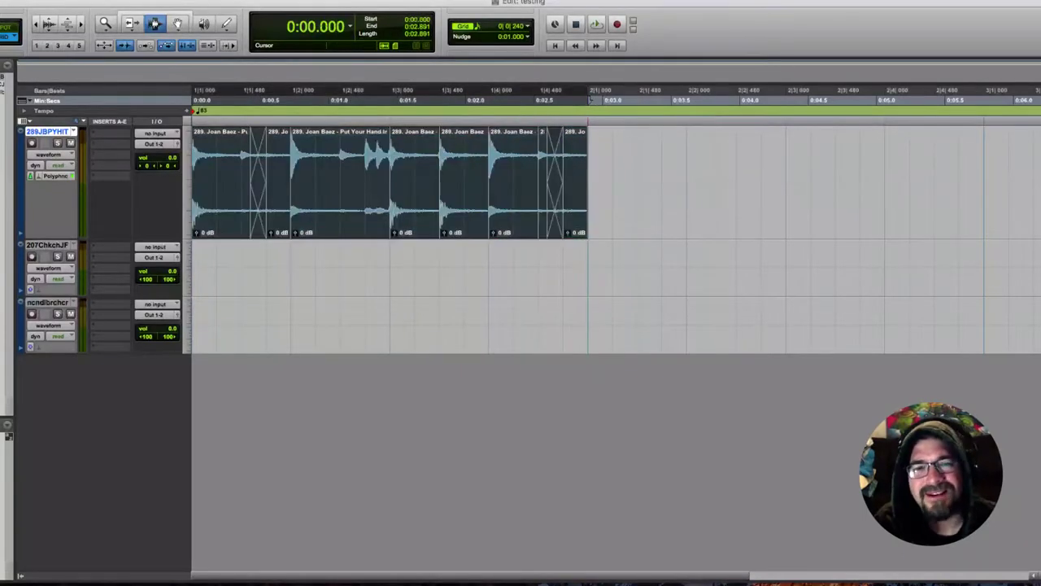
key(space)
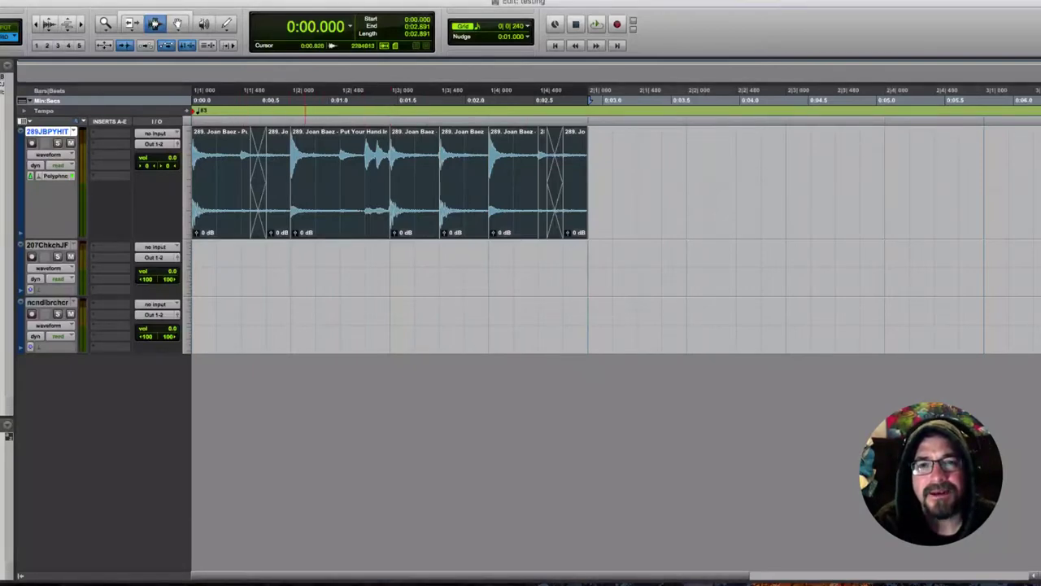
Paste the crossfaded section over 0:00.000 to 0:00.361 and twice in a row from 0:01.445 to 0:02.168, and play the whole bar
drag(243, 179, 191, 179)
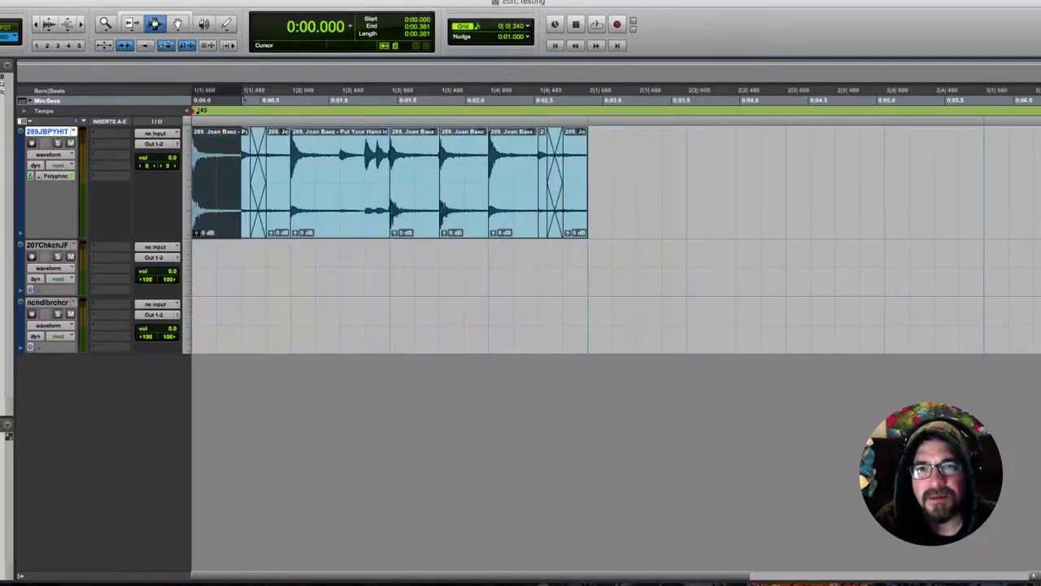
key(super+v)
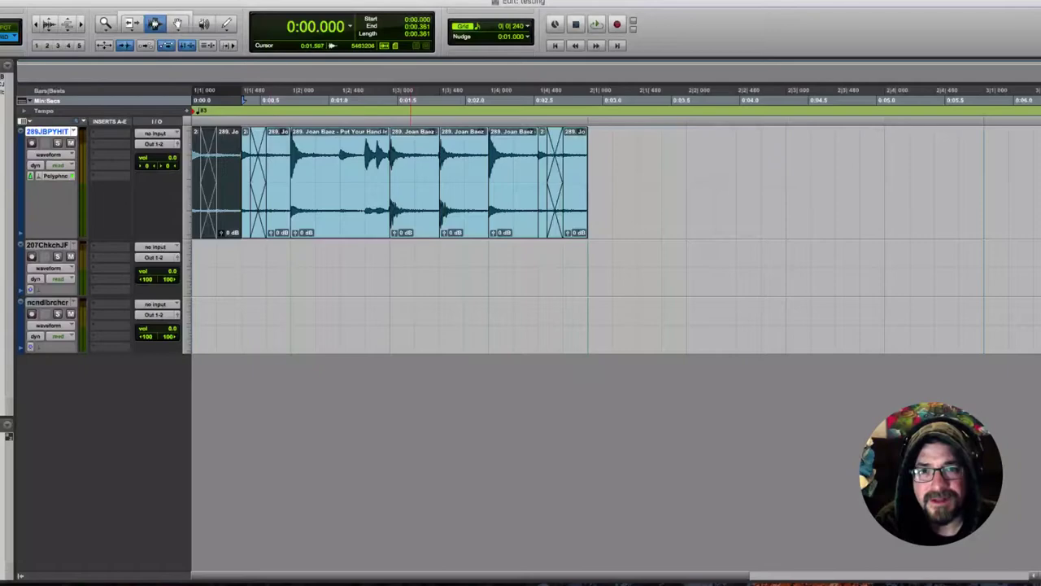
key(super+v)
drag(392, 179, 486, 179)
key(super+v)
click(585, 179)
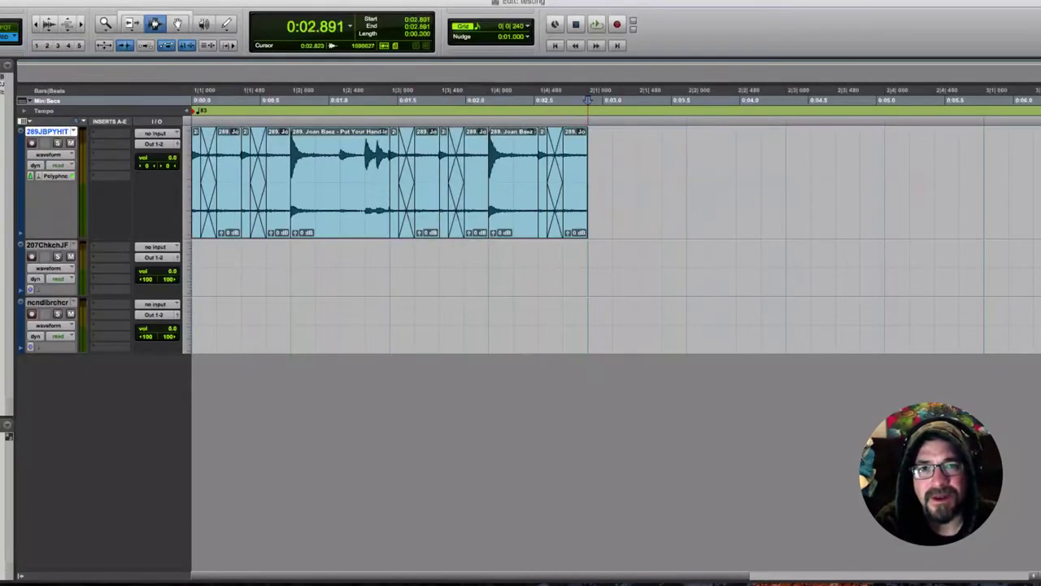
key(shift+Return)
key(space)
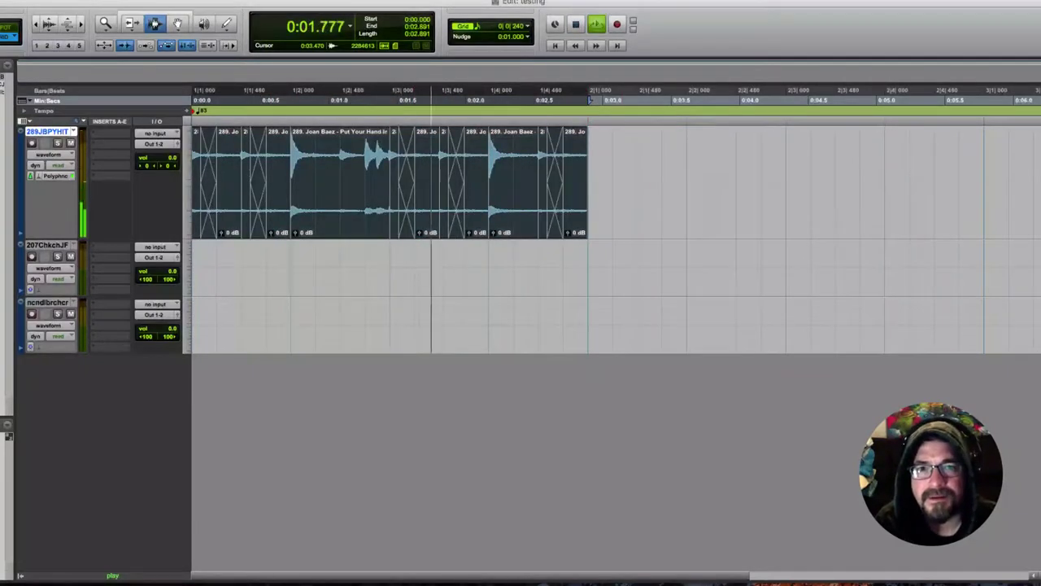
key(space)
Insert a stereo multichannel EQ3 7-Band plug-in on the drum break's track
click(96, 135)
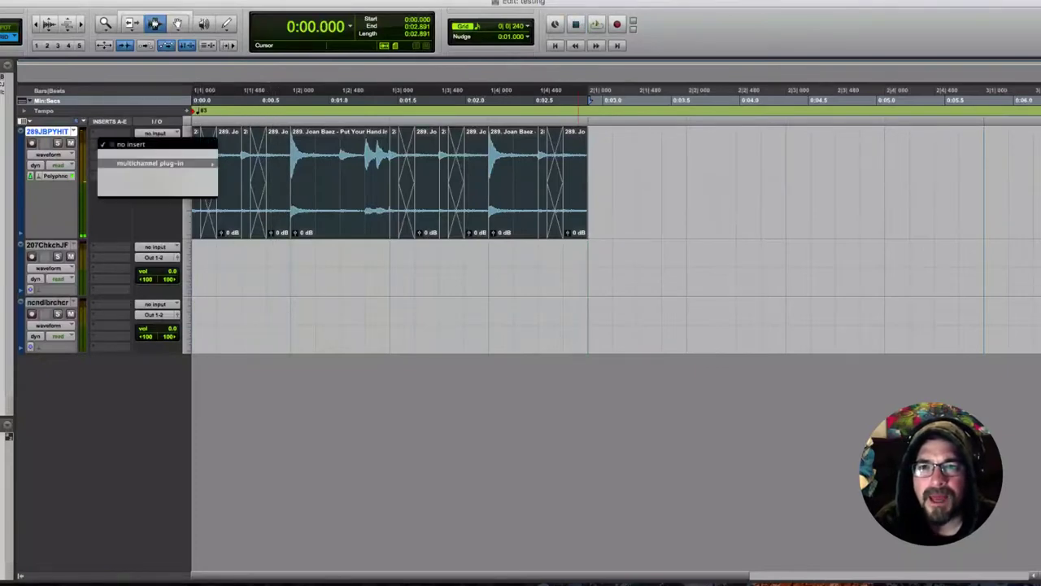
mouse_move(155, 164)
mouse_move(252, 164)
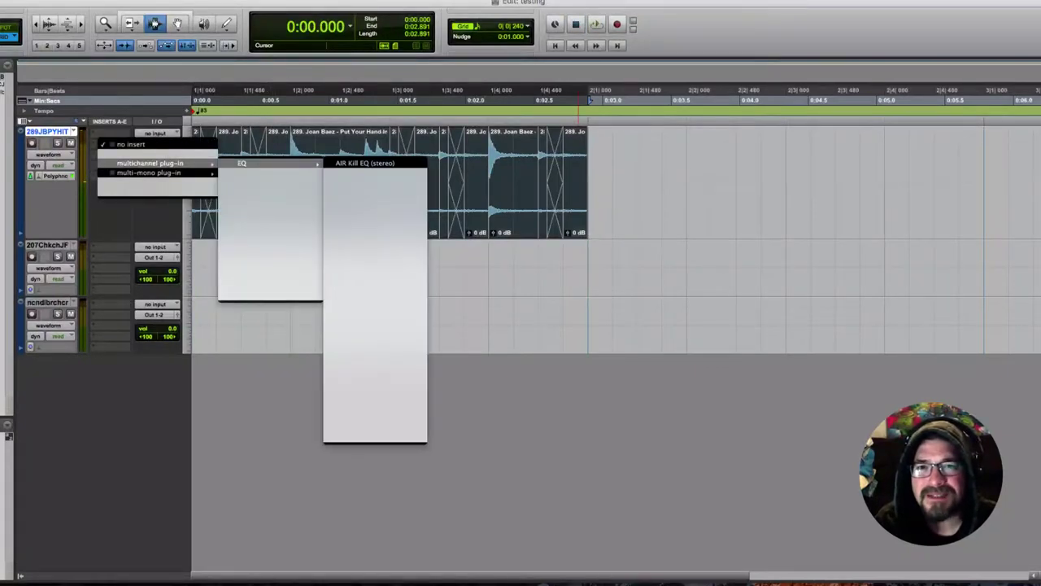
click(372, 228)
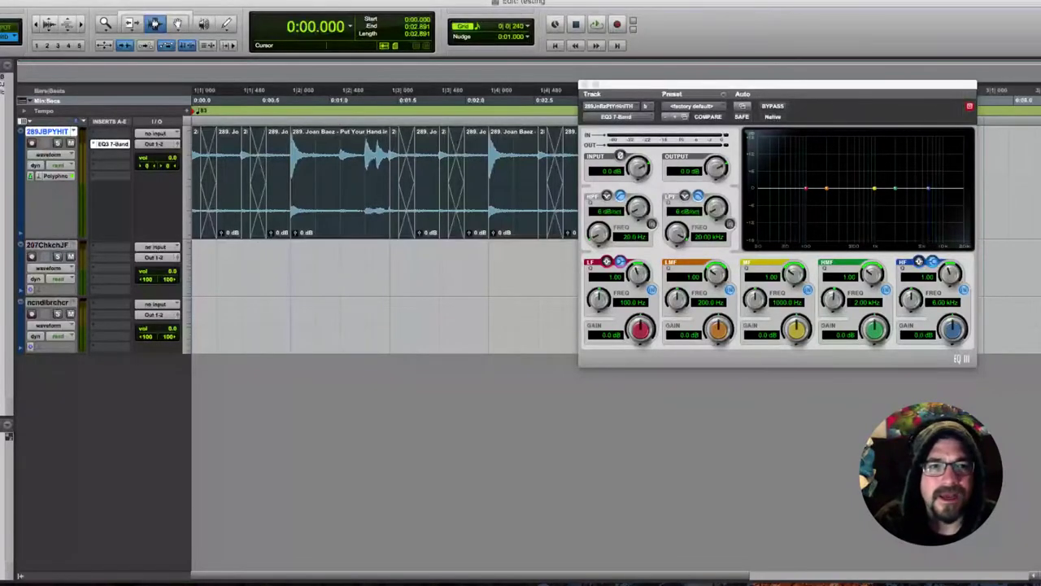
Boost HF 4.2 dB at 4.60 kHz, cut LF 4.0 dB at 103.9 Hz with Q 2.00, and cut LMF 11.4 dB at 204.0 Hz
drag(928, 188, 925, 176)
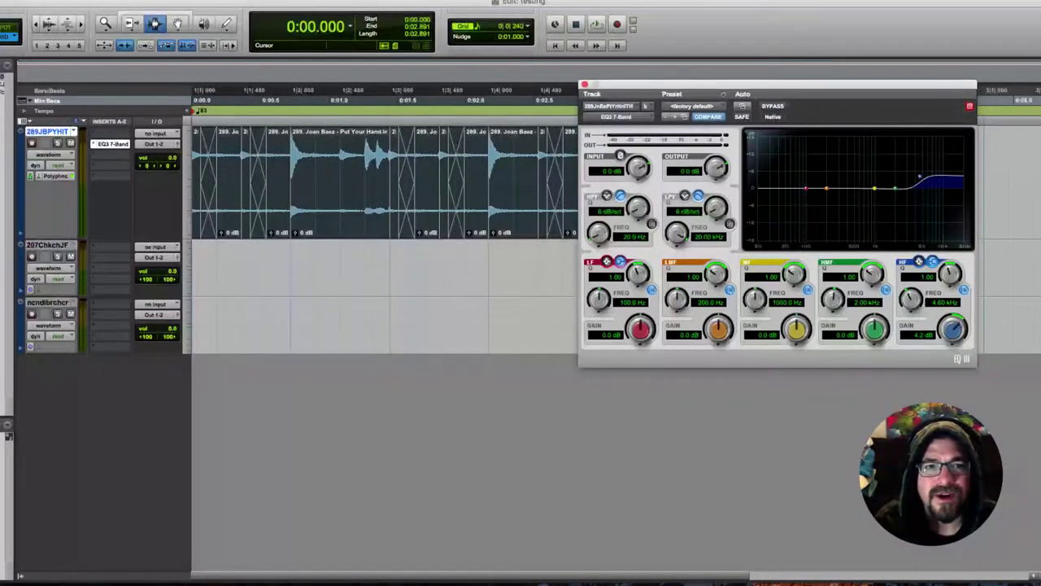
drag(806, 188, 807, 199)
drag(638, 274, 637, 249)
drag(826, 188, 827, 219)
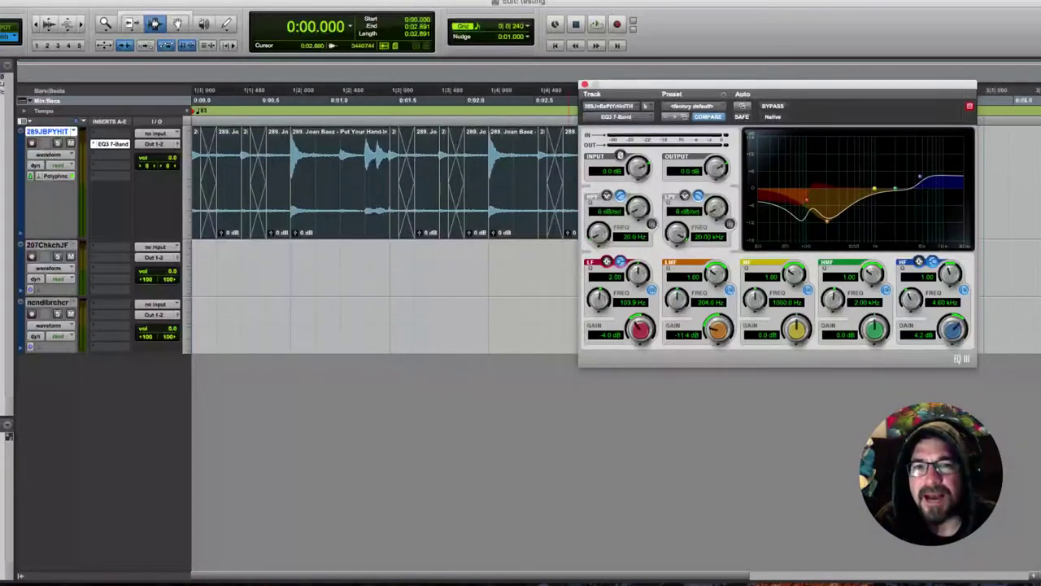
Reposition the EQ window clear of the clips and play the loop to listen to the equalized drums
key(super+Tab)
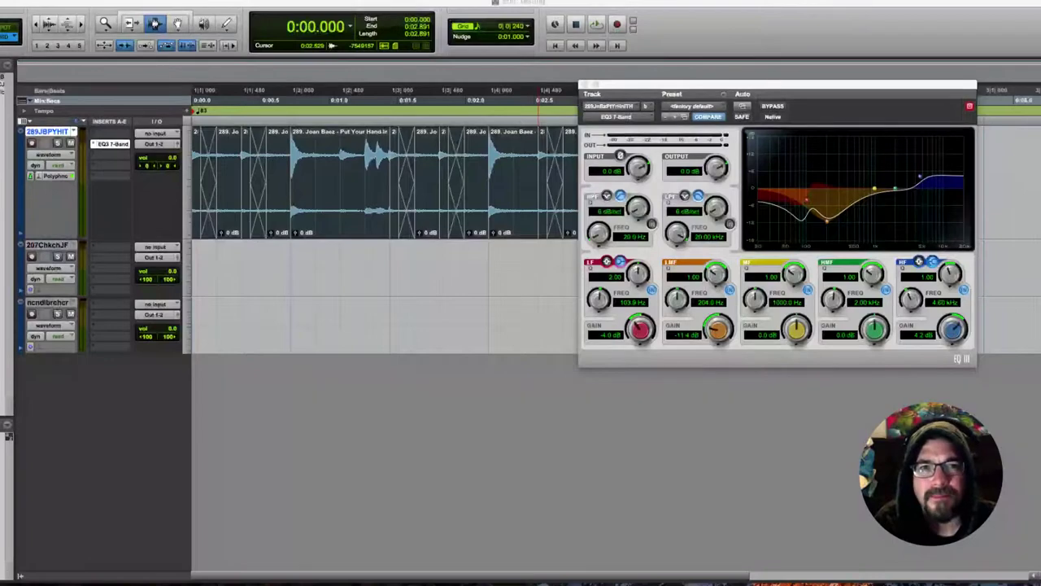
key(super+Tab)
drag(691, 85, 856, 185)
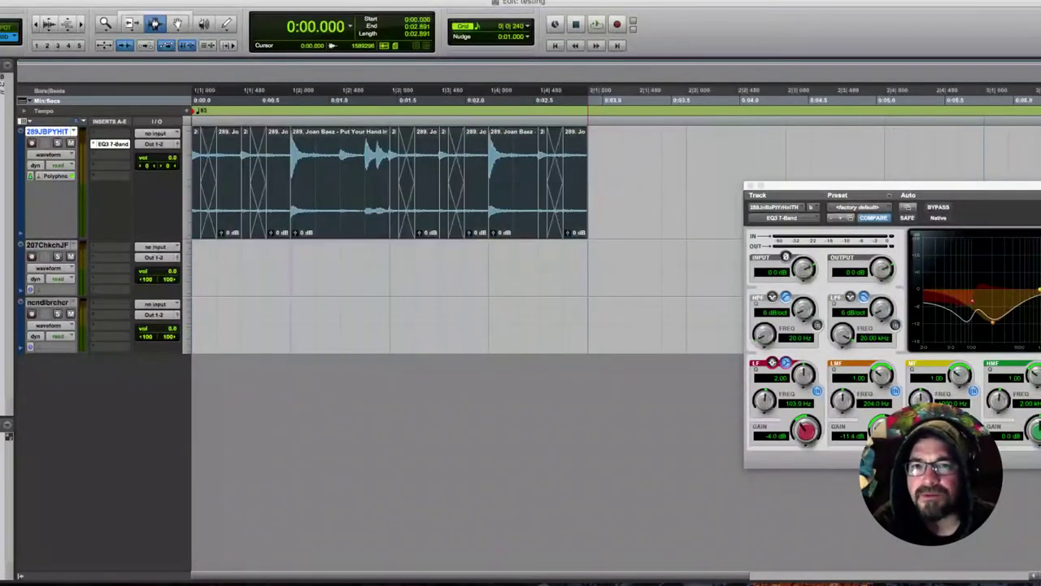
key(space)
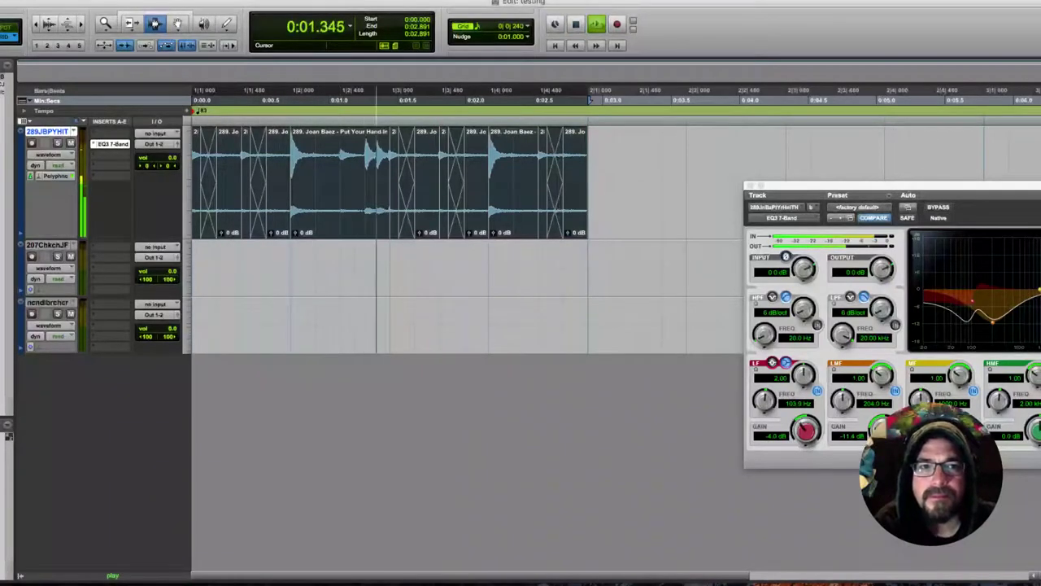
drag(938, 185, 795, 100)
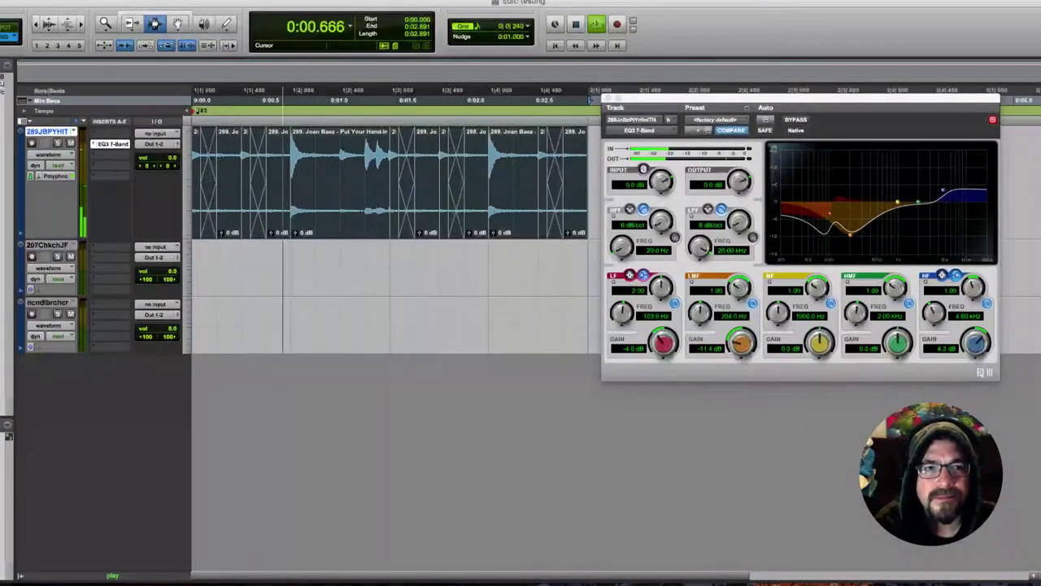
key(space)
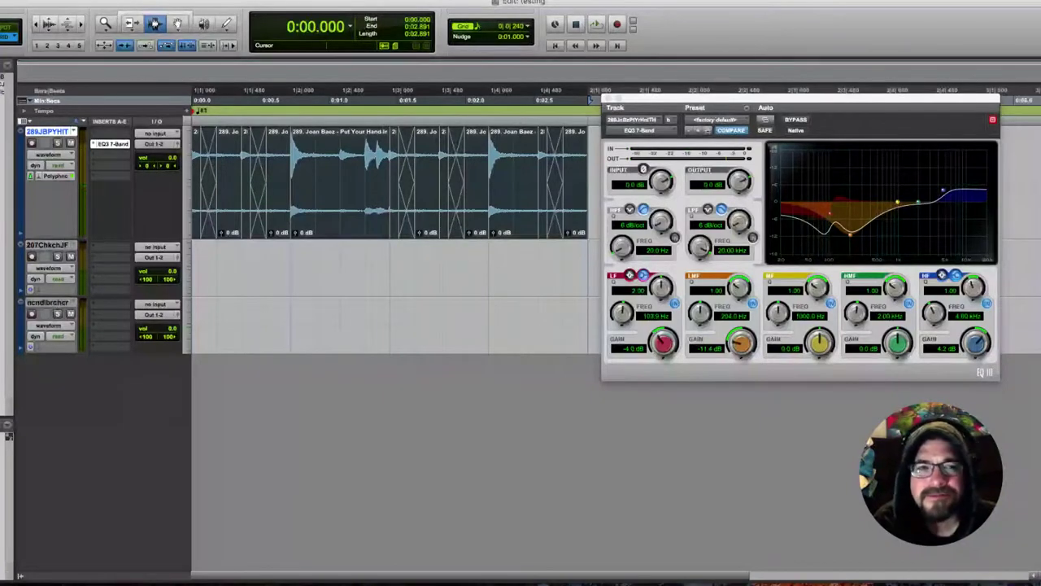
Insert a second stereo multichannel EQ3 7-Band plug-in below the first one on the drum break's track
click(111, 154)
mouse_move(155, 174)
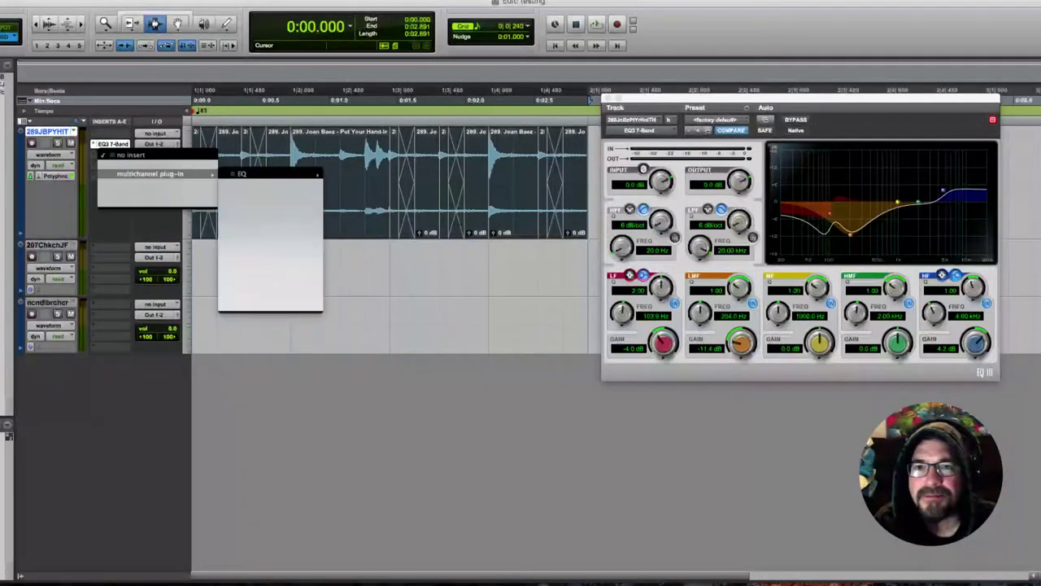
mouse_move(244, 174)
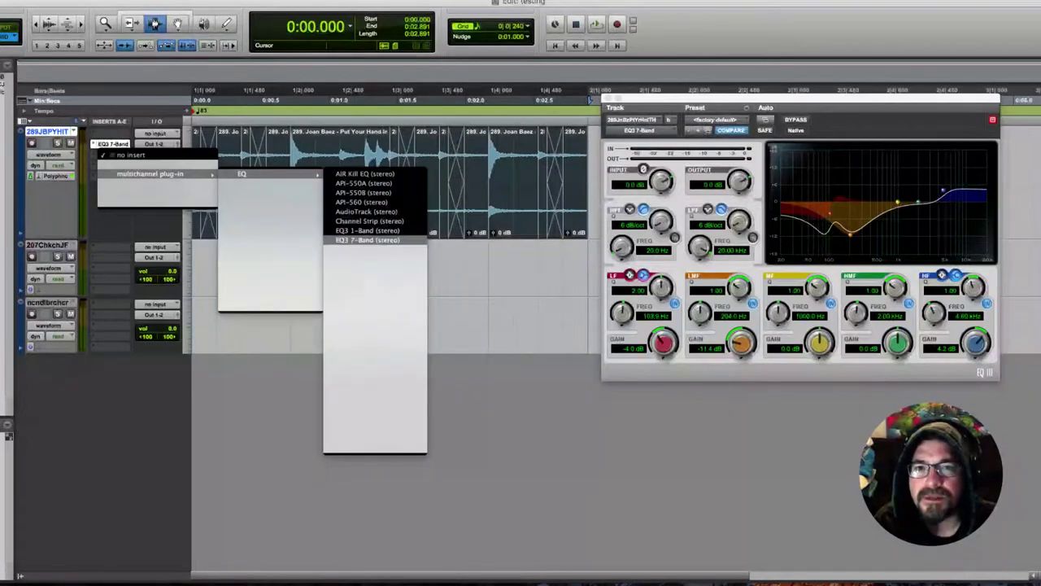
click(368, 240)
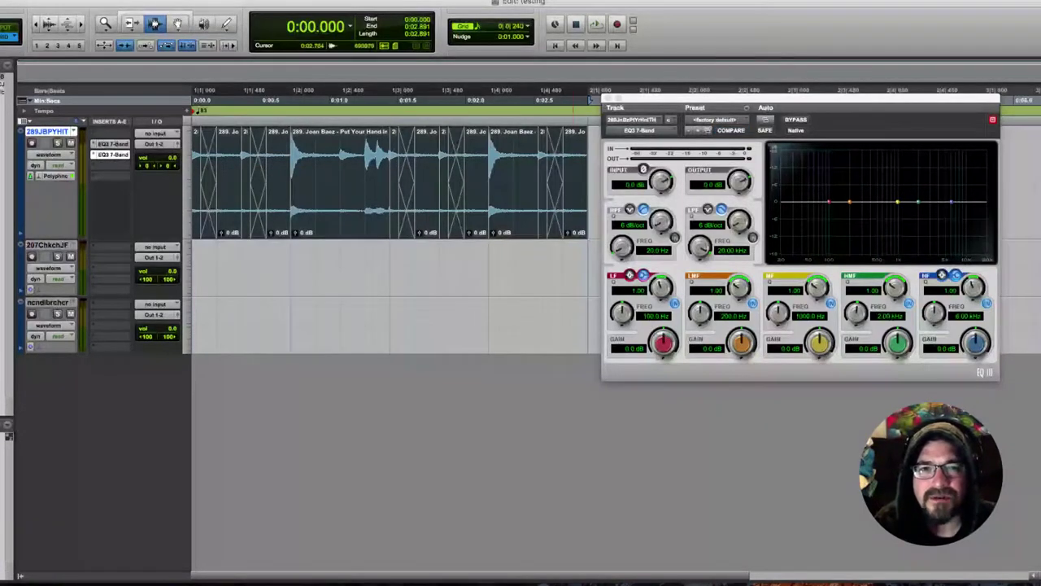
double_click(496, 186)
triple_click(496, 186)
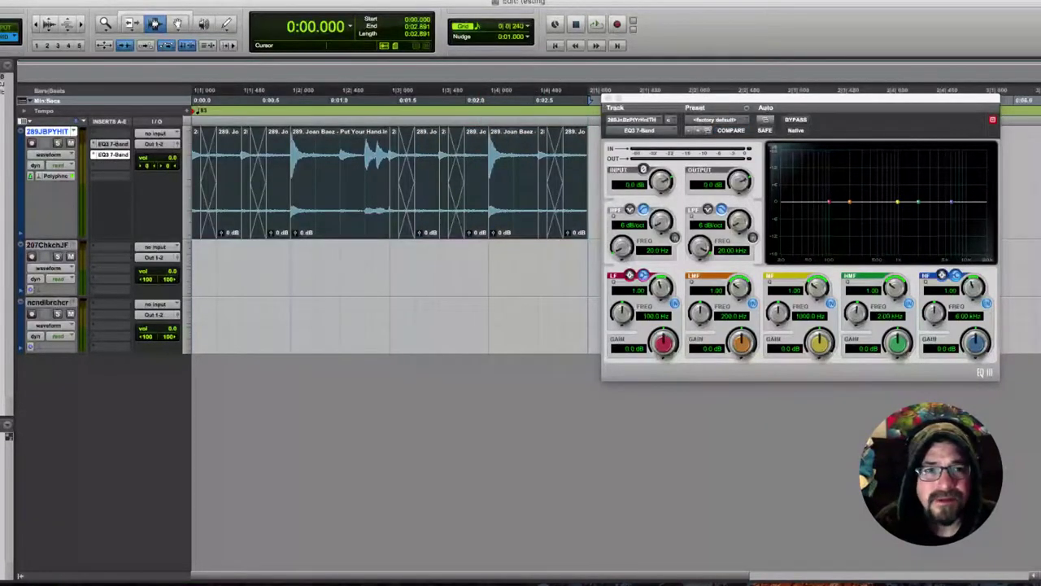
Boost the second EQ's MF band 17.0 dB at 741.3 Hz with a narrow Q of 6.84, and move the plug-in window aside
drag(897, 202, 888, 153)
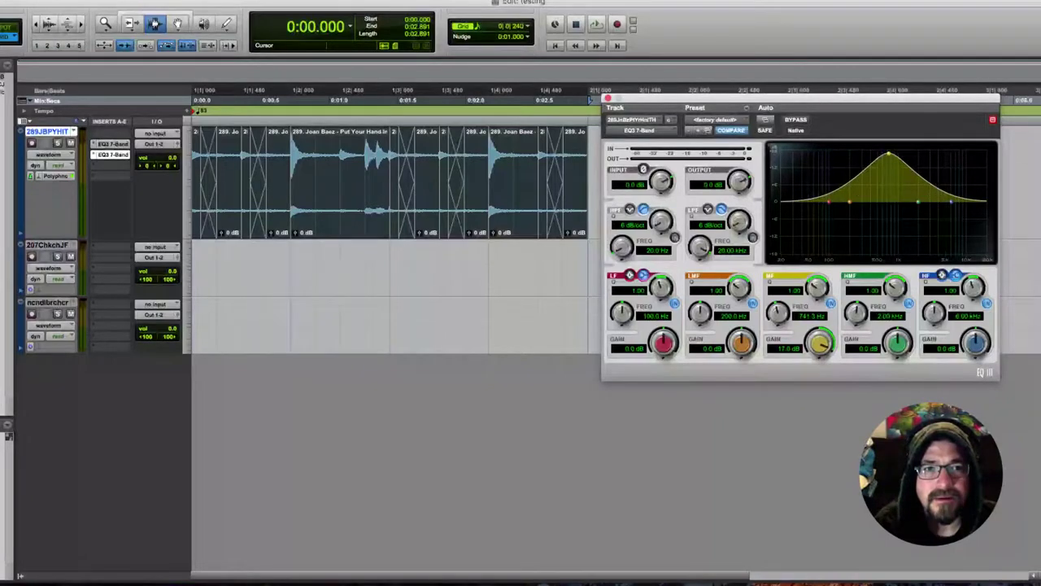
drag(817, 286, 817, 254)
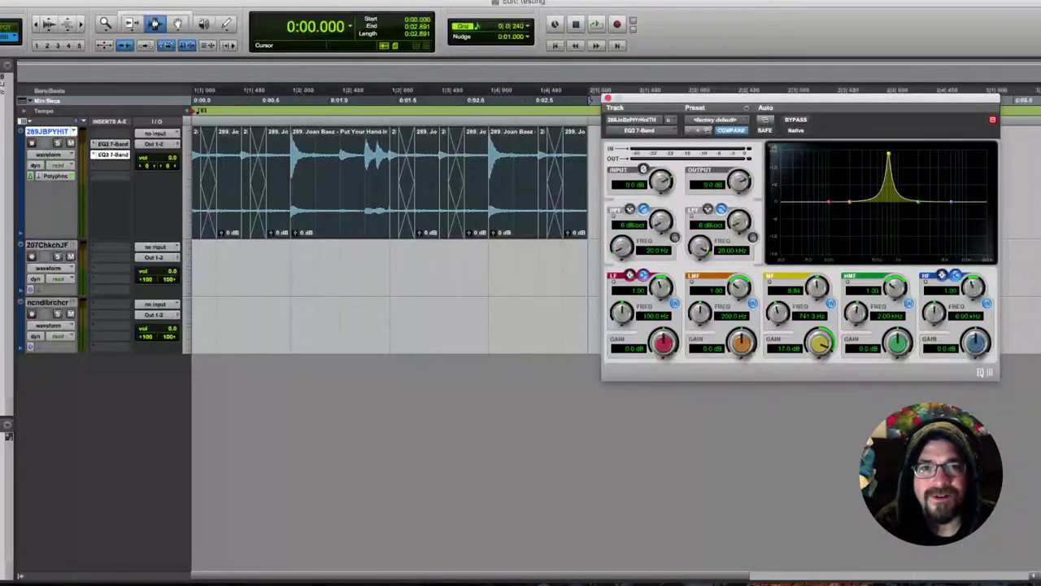
drag(801, 98, 843, 100)
Turn the MF band into a 17.2 dB cut at 451.3 Hz with a Q of 4.79 while the loop plays
drag(930, 154, 909, 256)
key(space)
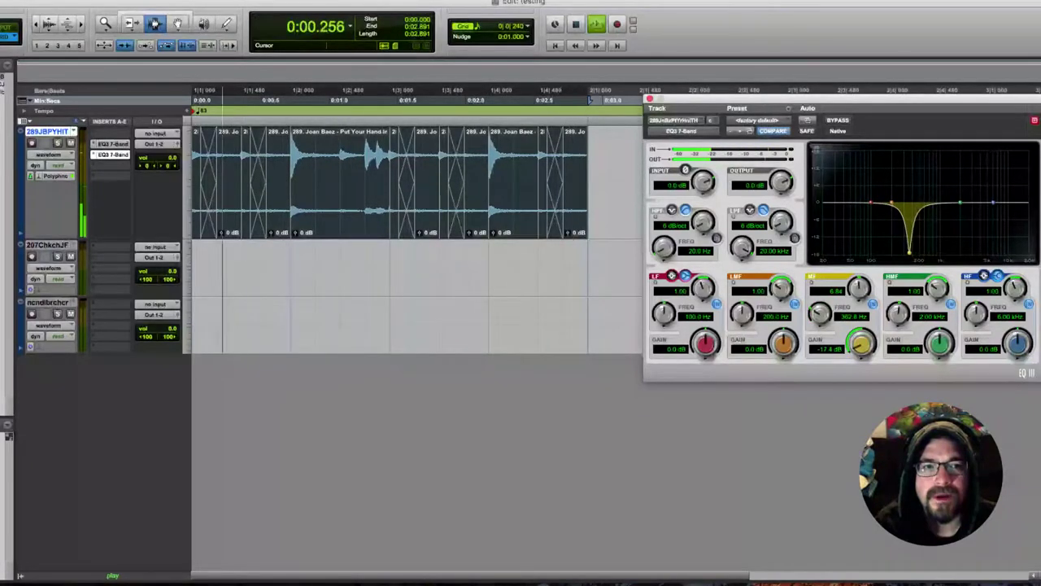
drag(858, 287, 859, 296)
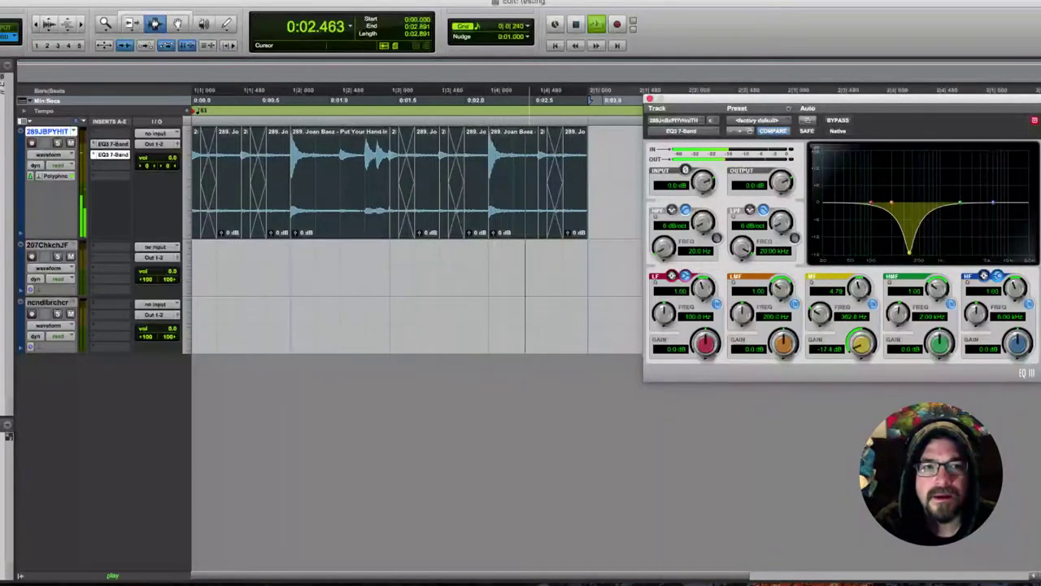
mouse_move(910, 254)
mouse_down()
mouse_move(893, 253)
mouse_move(916, 253)
mouse_up()
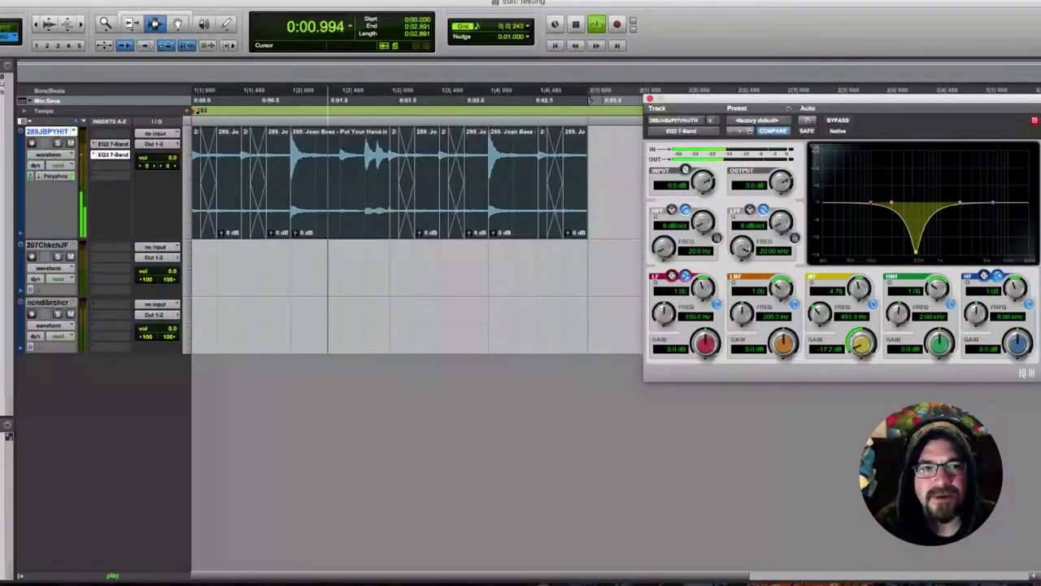
Boost the second EQ's HMF and HF bands 3.8 dB, retune its MF cut to 370.1 Hz, stop playback and close the plug-in window
mouse_move(959, 201)
mouse_down()
mouse_move(960, 192)
mouse_move(991, 192)
mouse_move(960, 192)
mouse_up()
mouse_move(917, 253)
mouse_down()
mouse_move(1006, 254)
mouse_move(878, 255)
mouse_move(910, 254)
mouse_up()
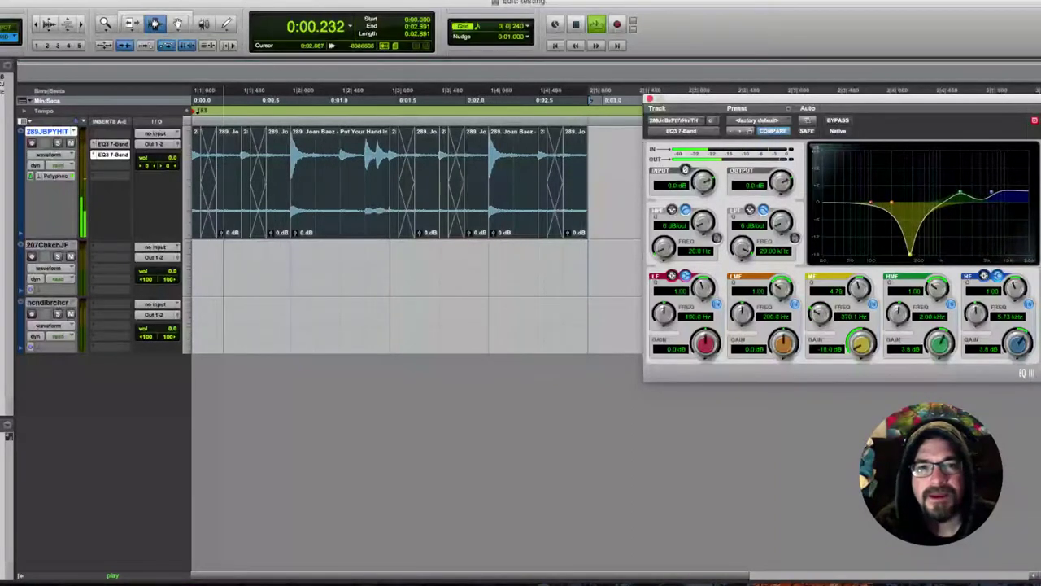
key(space)
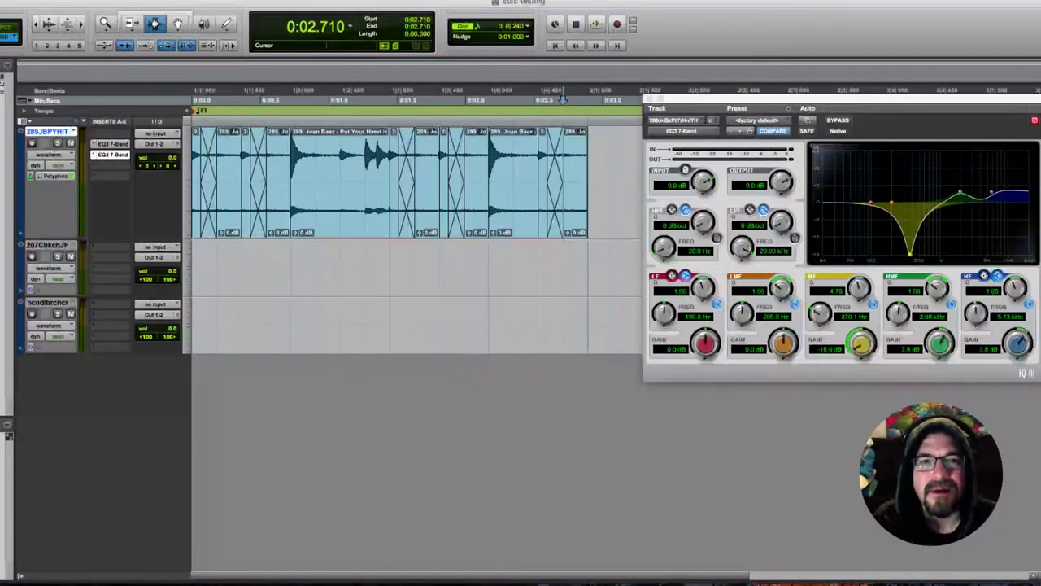
click(649, 98)
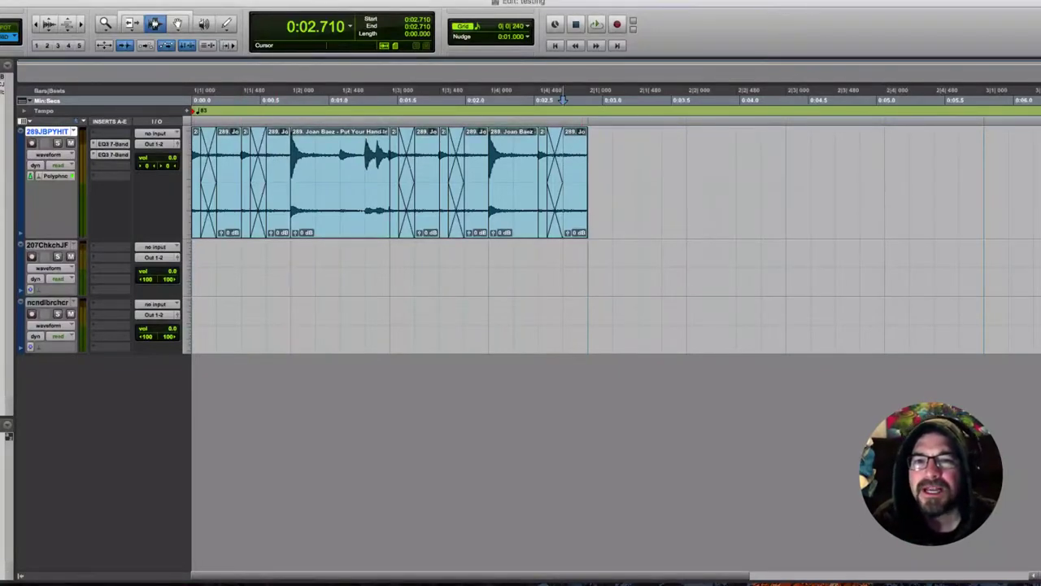
Reduce all tracks to small height and add a fade-out over the tail of the imported bass drum clip
click(187, 166)
alt+click(203, 149)
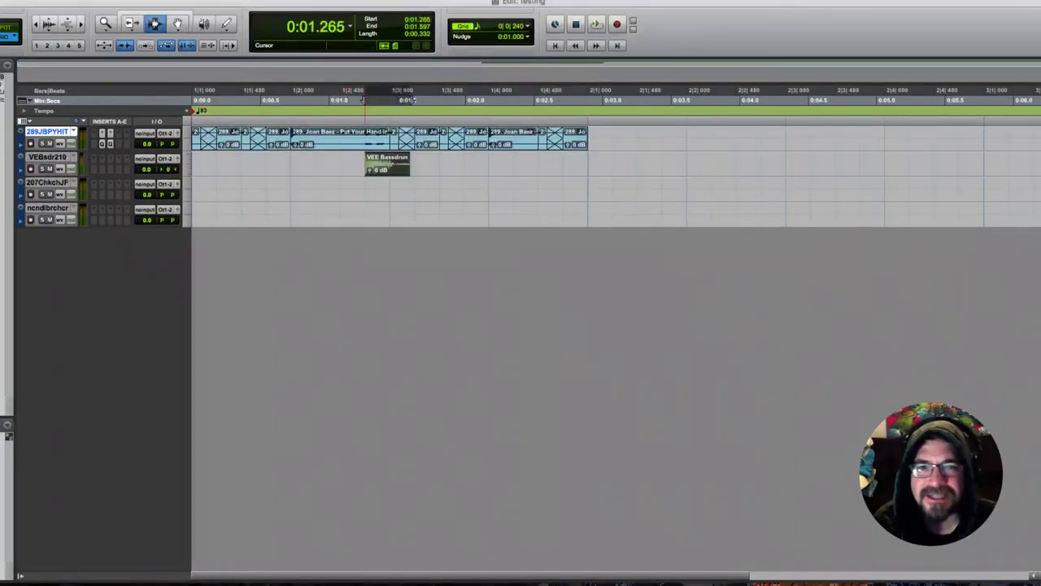
drag(374, 165, 439, 169)
key(f)
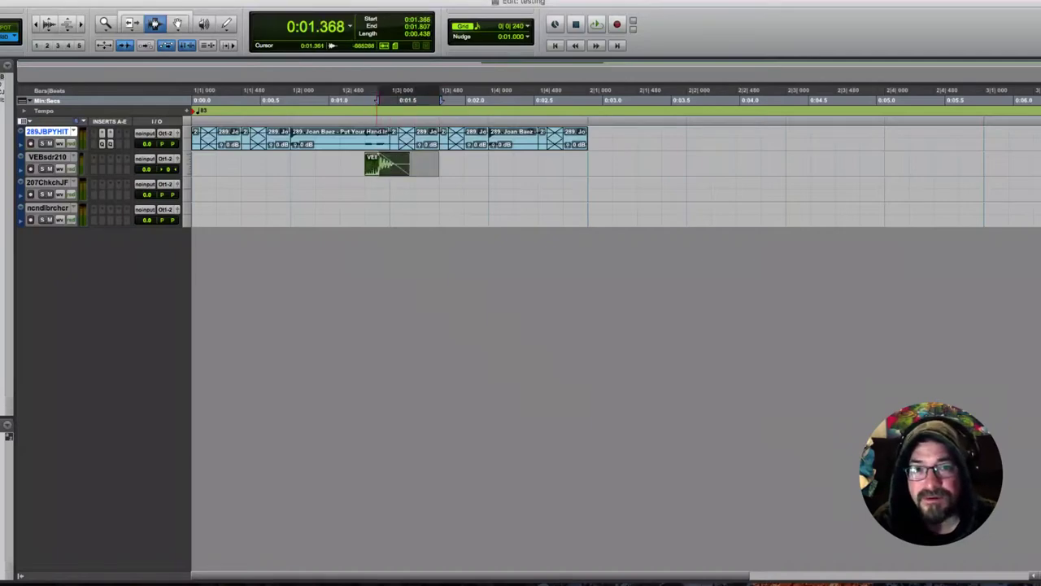
Move the bass drum clip to the start of the bar, paste copies at 1|3|000 and 1|3|480, and play the one-bar loop
double_click(377, 164)
key(x)
key(Return)
key(v)
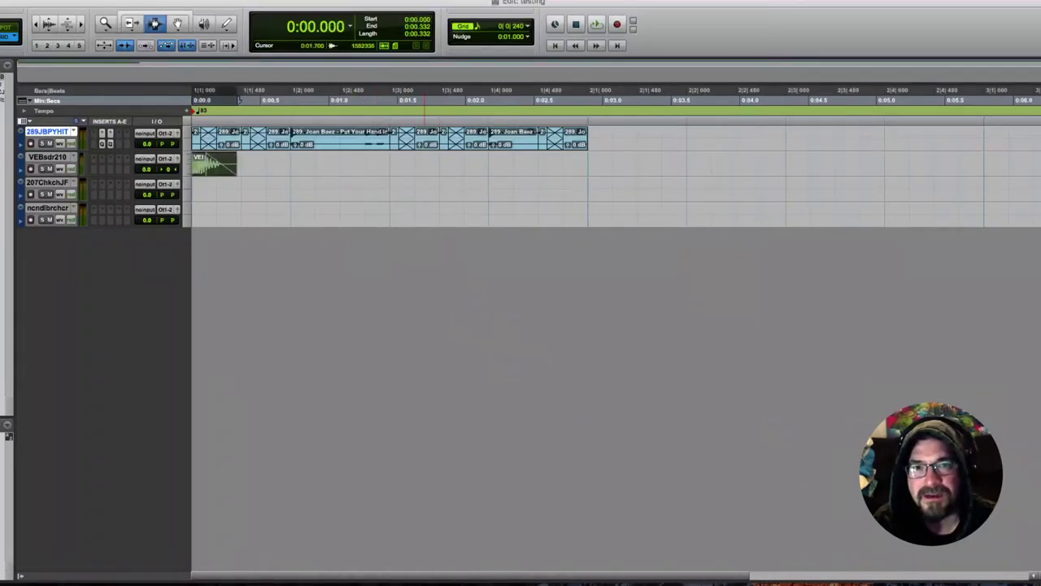
click(392, 164)
key(v)
click(462, 164)
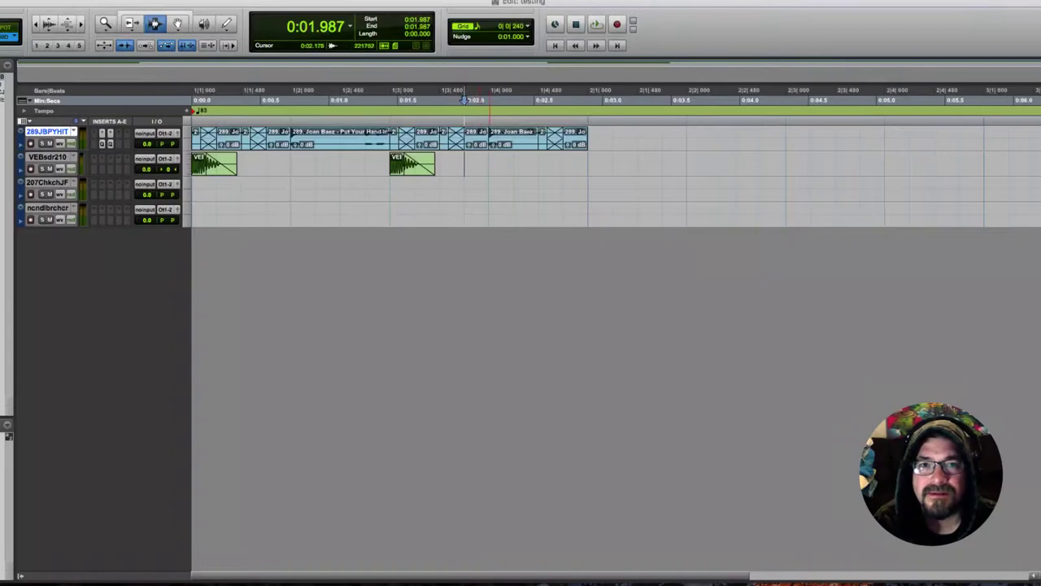
click(443, 164)
key(v)
drag(588, 165, 193, 164)
key(space)
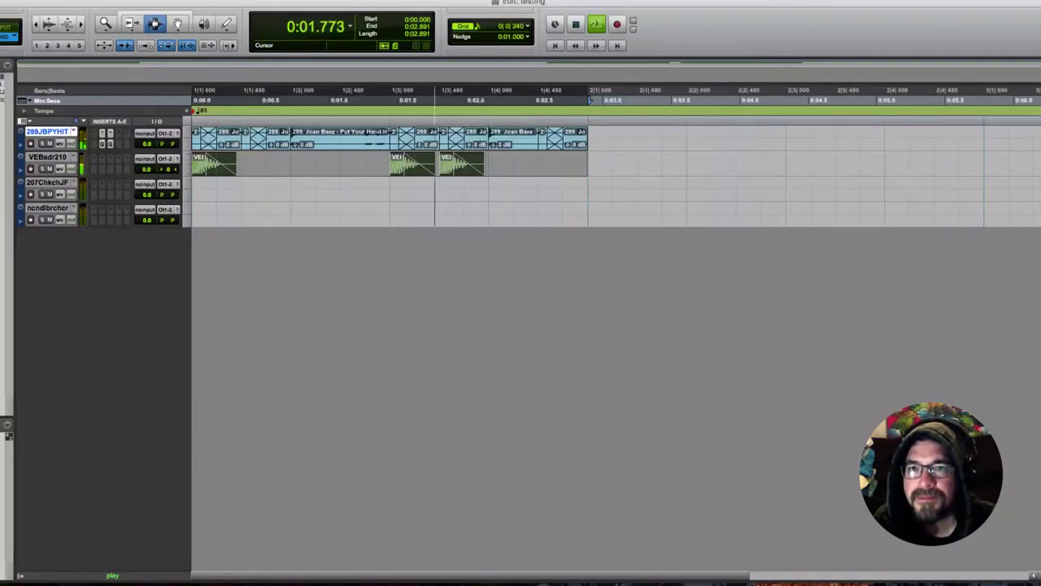
Set the second EQ's HMF boost to 7.1 dB at 1.67 kHz, move the MF cut to 264.1 Hz, and compare against bypass
click(111, 144)
drag(956, 196, 955, 182)
drag(910, 253, 899, 254)
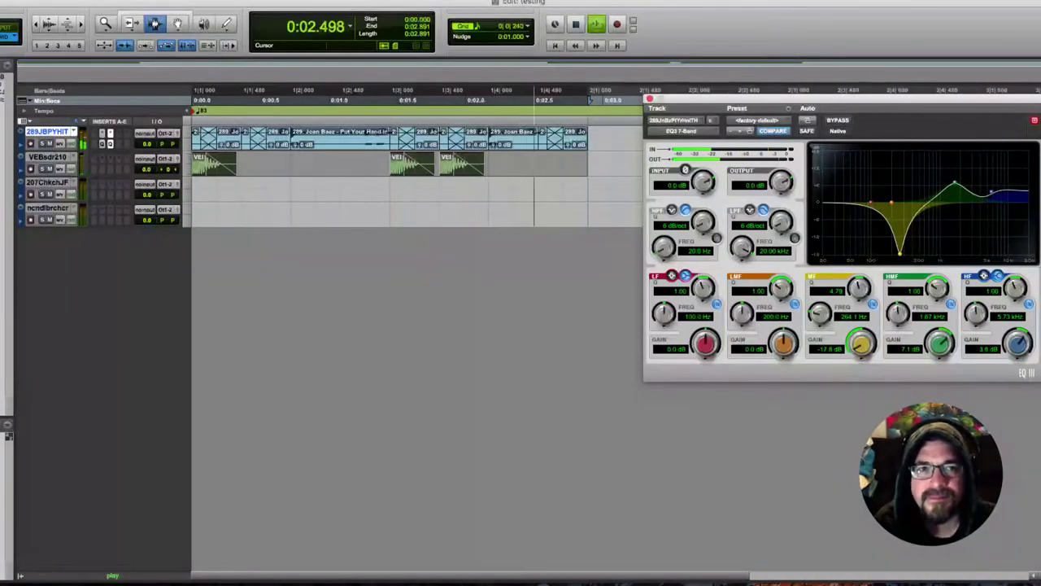
click(837, 120)
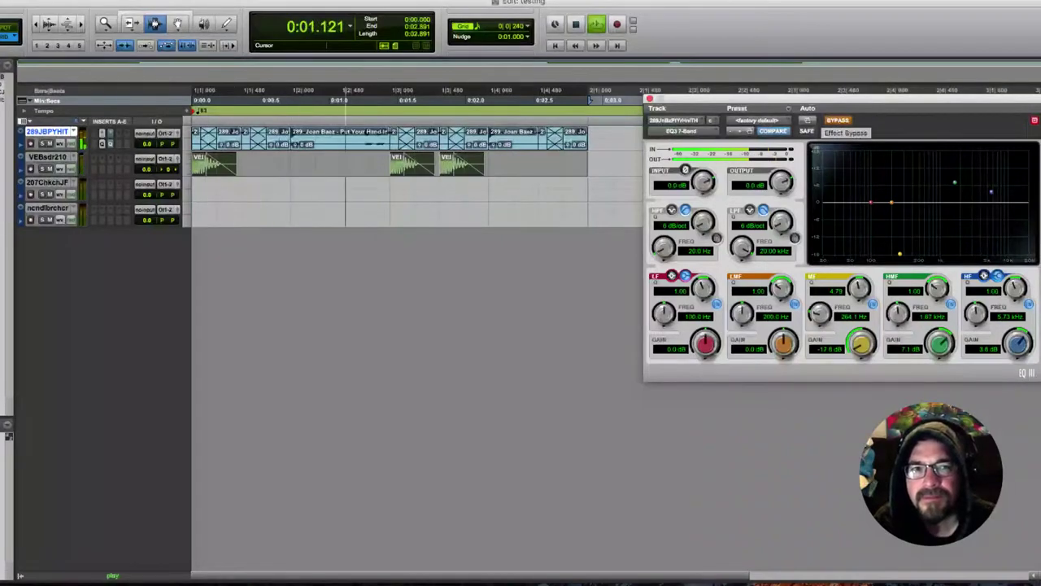
click(838, 120)
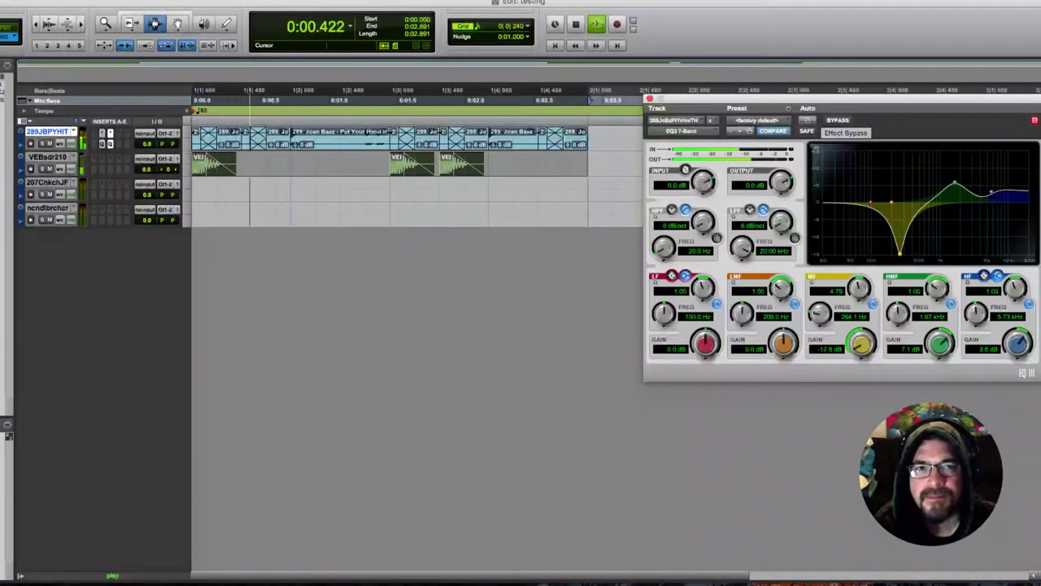
click(838, 120)
Remove the second EQ from the drum break's track, stop playback and close the empty plug-in window
click(110, 133)
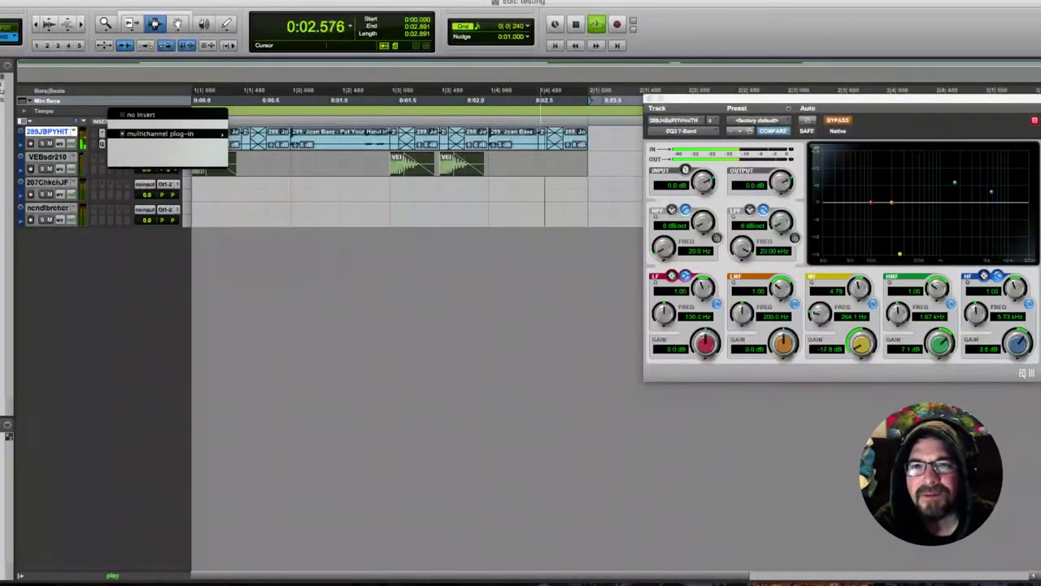
click(137, 115)
key(space)
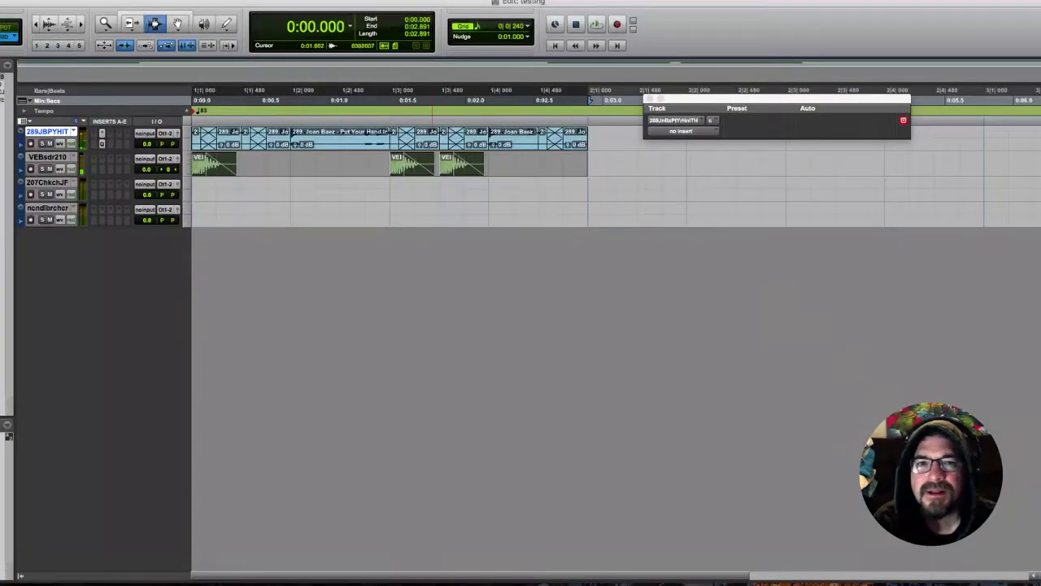
click(649, 99)
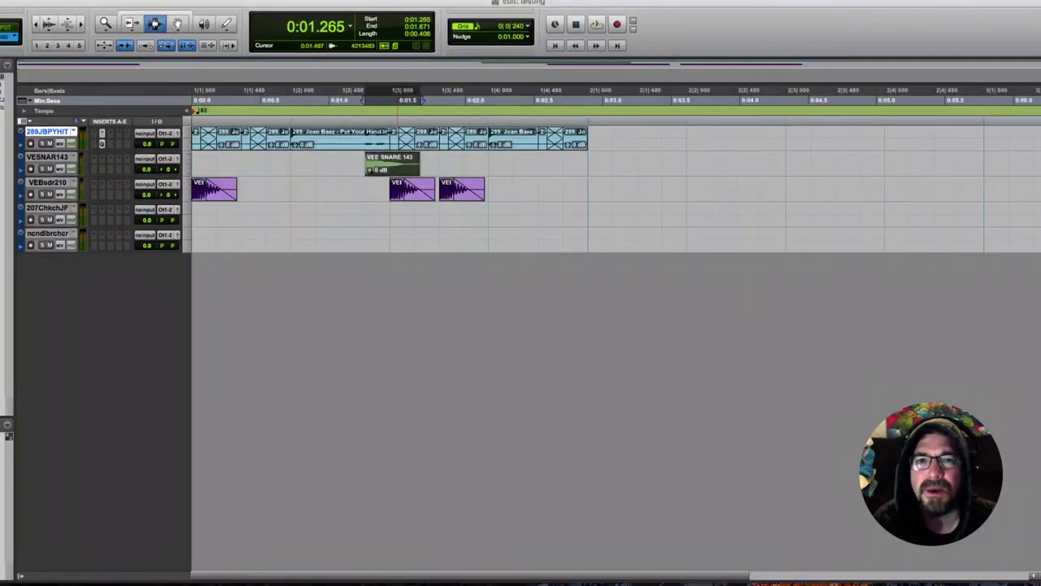
Move the VEE SNARE 143 clip to 1|2|000, paste a copy at 1|4|000, and play the loop to hear the layered snare
key(super+x)
click(290, 163)
key(super+v)
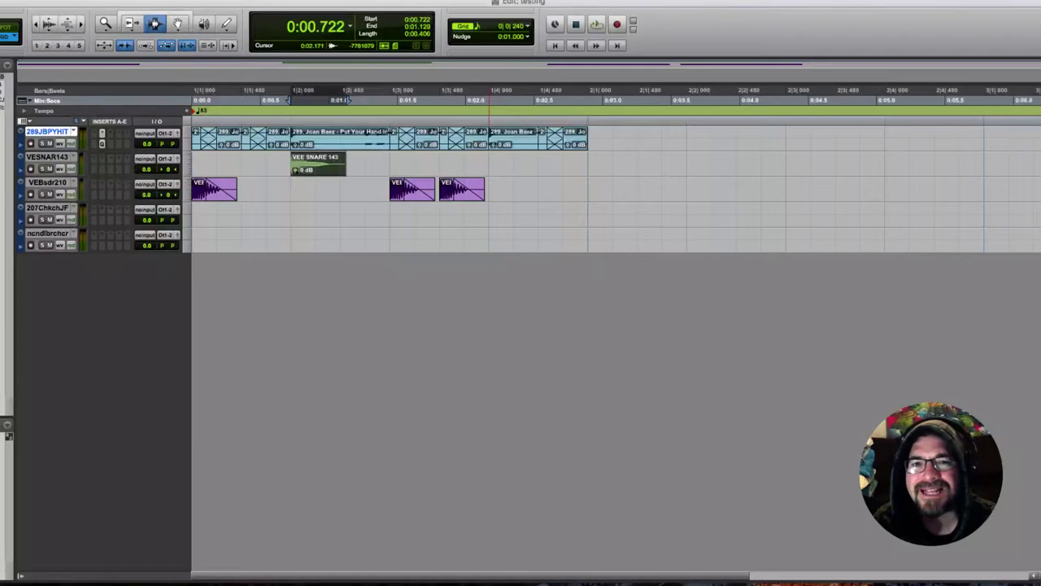
click(490, 163)
key(super+v)
key(super+a)
key(space)
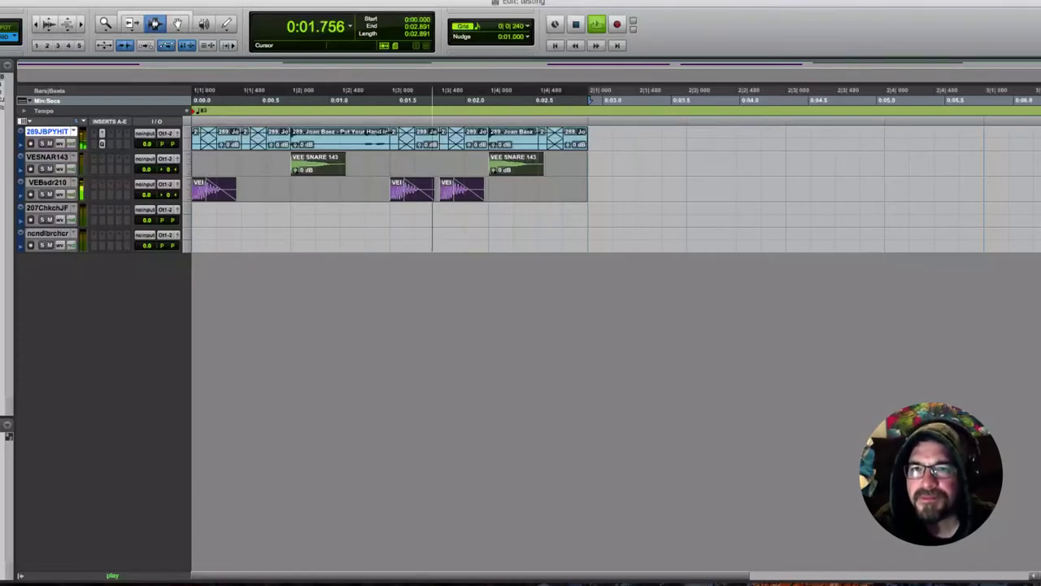
key(space)
Set the drum break track to medium height and delete the clips following its first two crossfades
click(187, 142)
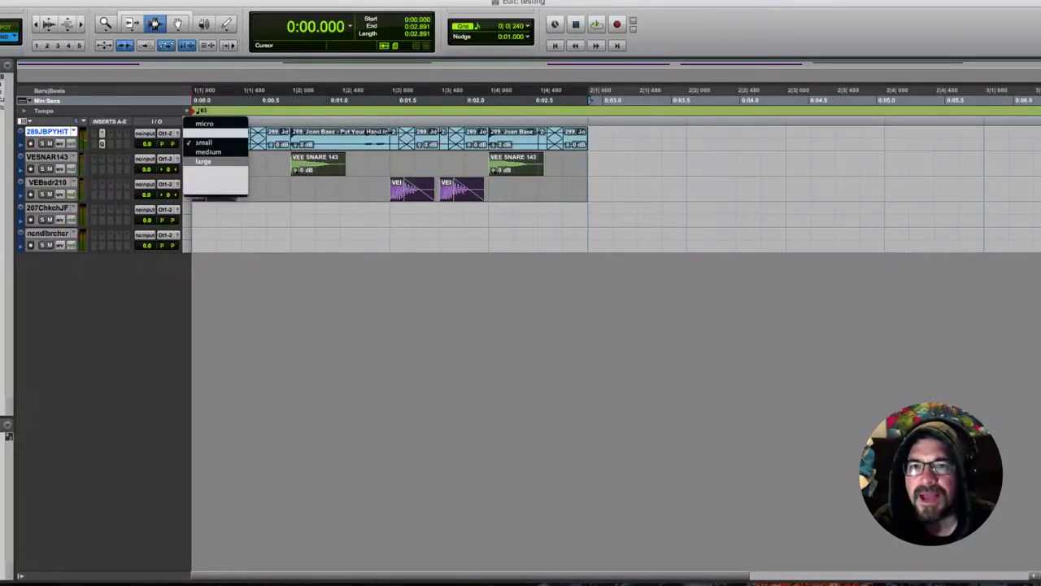
click(208, 152)
double_click(229, 155)
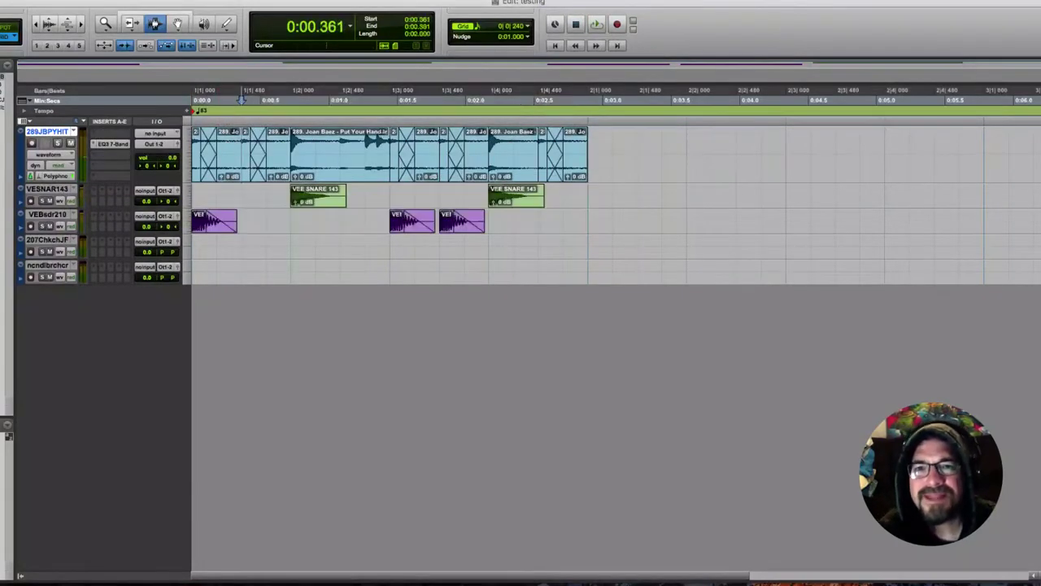
key(Delete)
double_click(271, 154)
key(Delete)
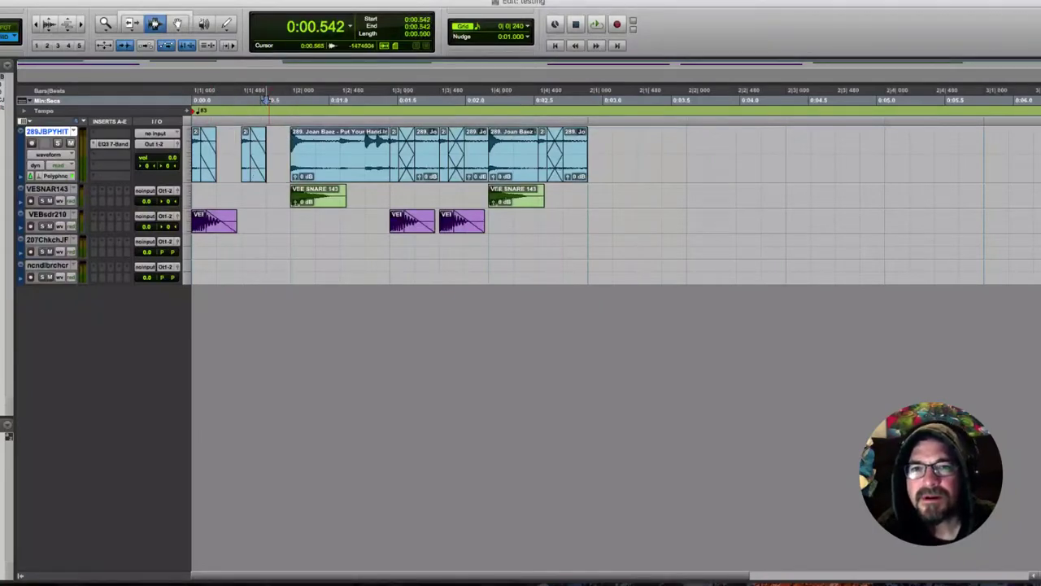
Reshape the fade-outs of the first two hits into steeper, fast-falling Standard curves with Equal Gain slope
double_click(211, 154)
key(super+f)
drag(526, 214, 464, 214)
key(Return)
double_click(253, 154)
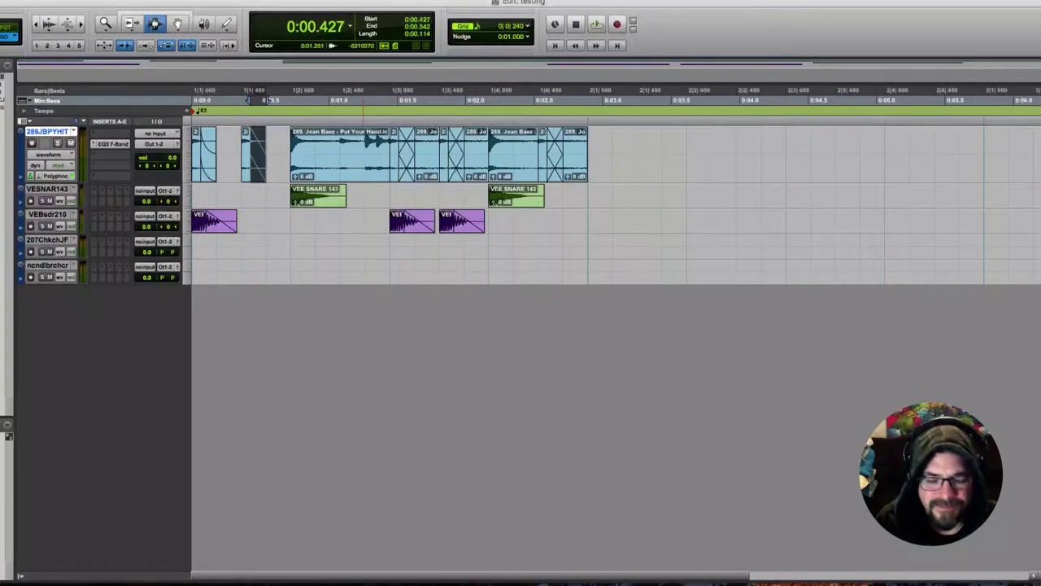
key(super+f)
drag(526, 213, 461, 214)
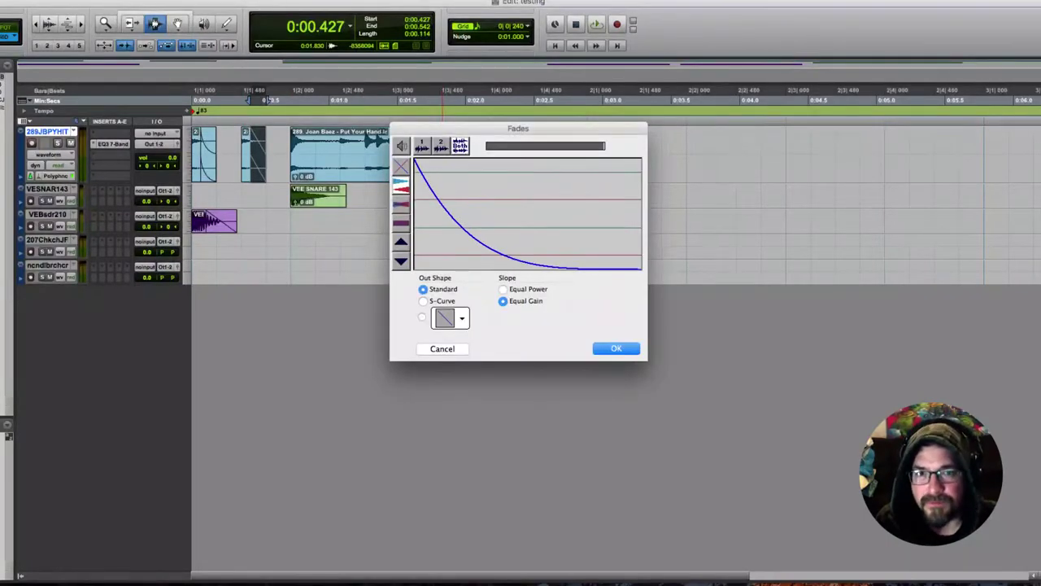
key(Return)
Make one duplicate of the drum break track with all its data and clear every clip from the copy
key(alt+shift+d)
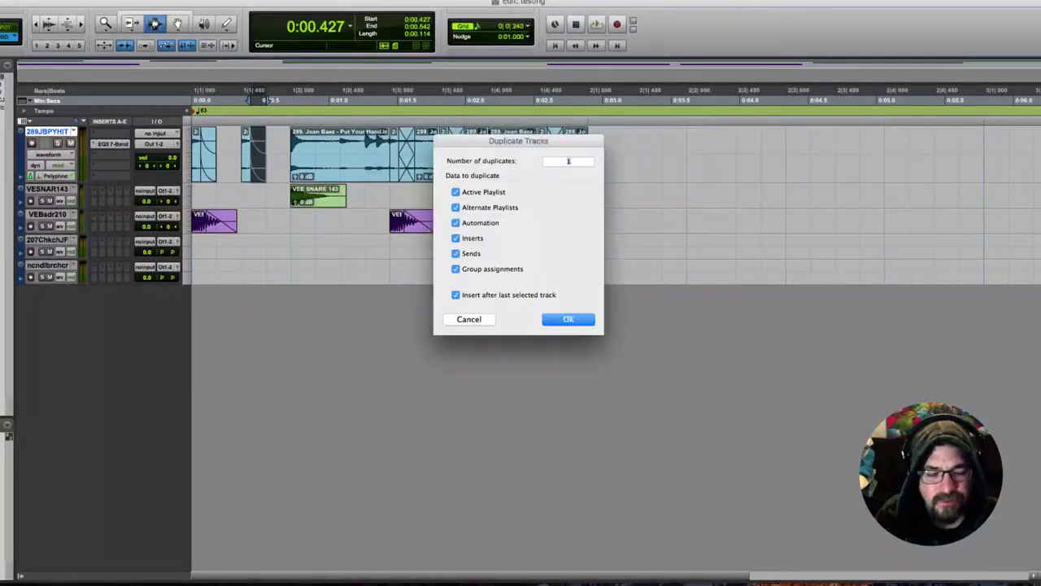
key(Return)
click(338, 100)
triple_click(337, 213)
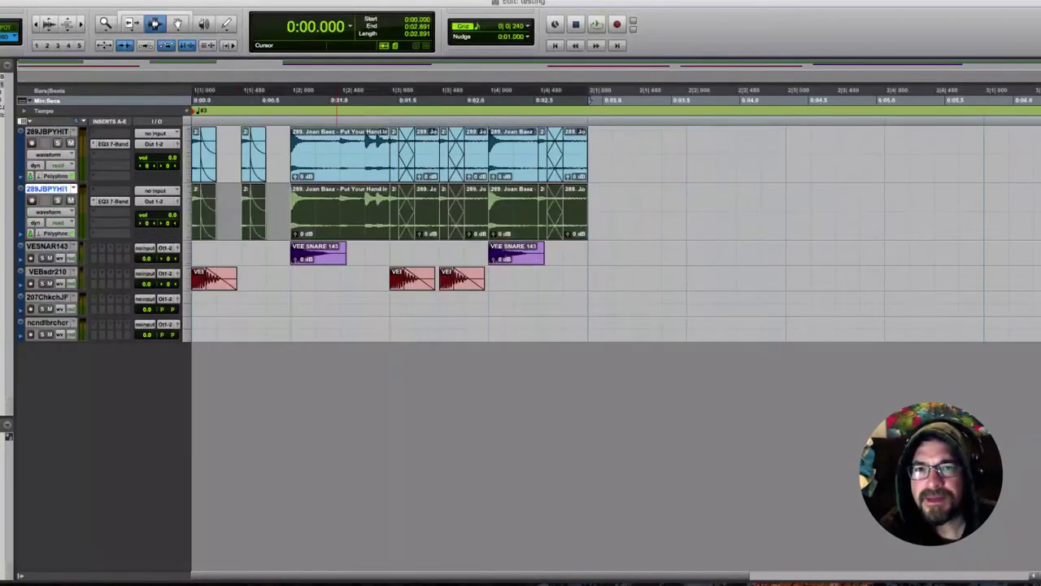
key(Delete)
Move the two faded hits of beat 1 onto the duplicate track, repeat them three times to fill the bar, and play the loop
drag(193, 155, 291, 155)
key(super+x)
drag(192, 212, 271, 211)
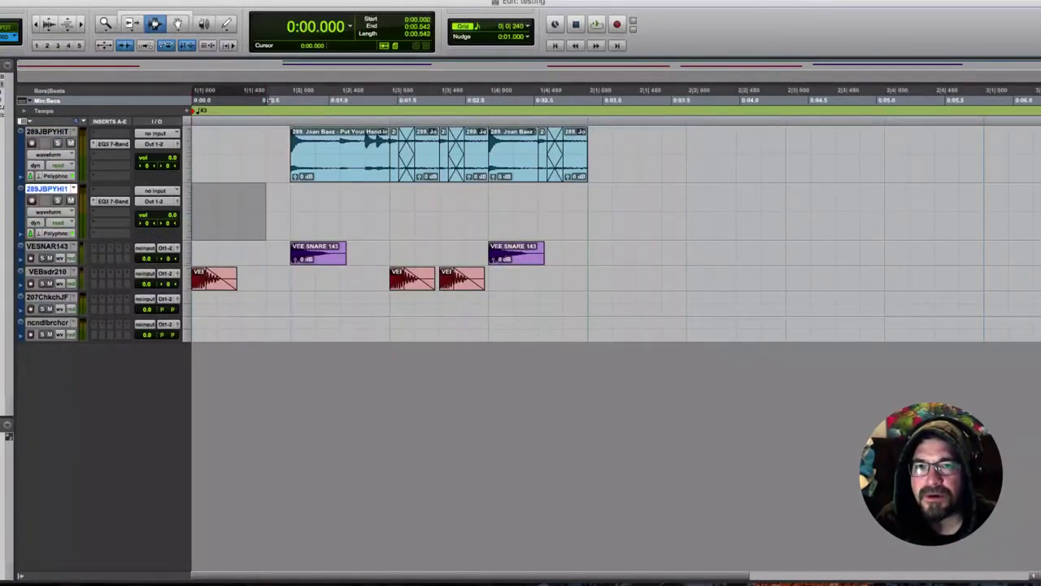
key(super+v)
key(super+d)
key(super+d)
key(super+d)
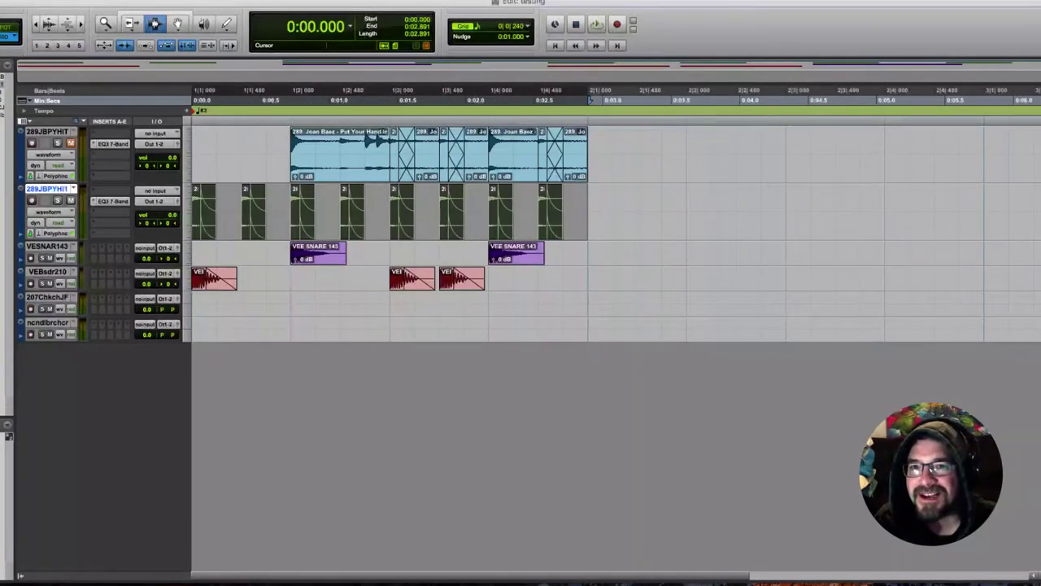
key(space)
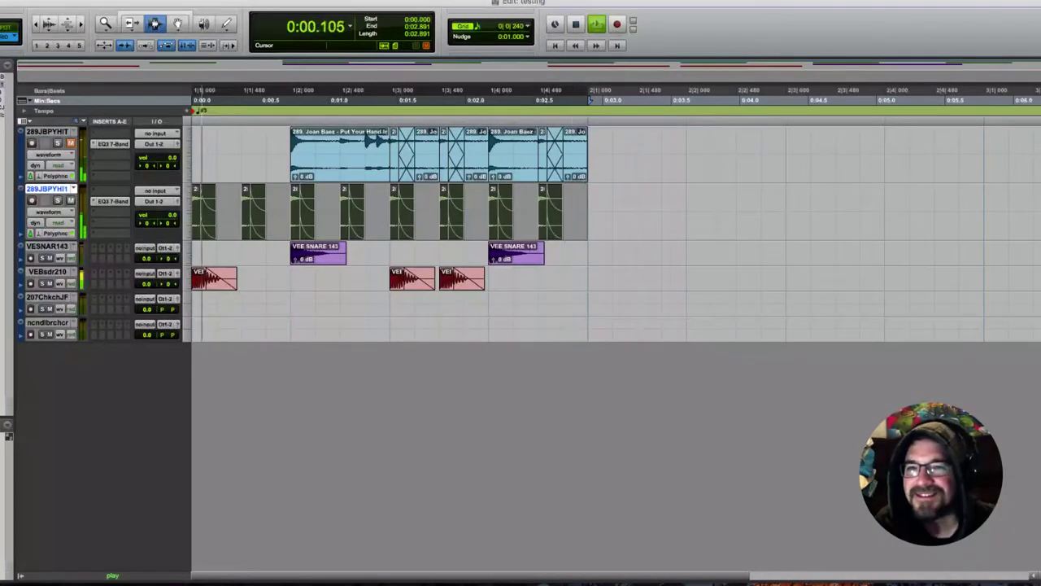
key(space)
Delete the original break track's clips from 1|3|000 onward and audition the remaining clip from beat 2
click(293, 154)
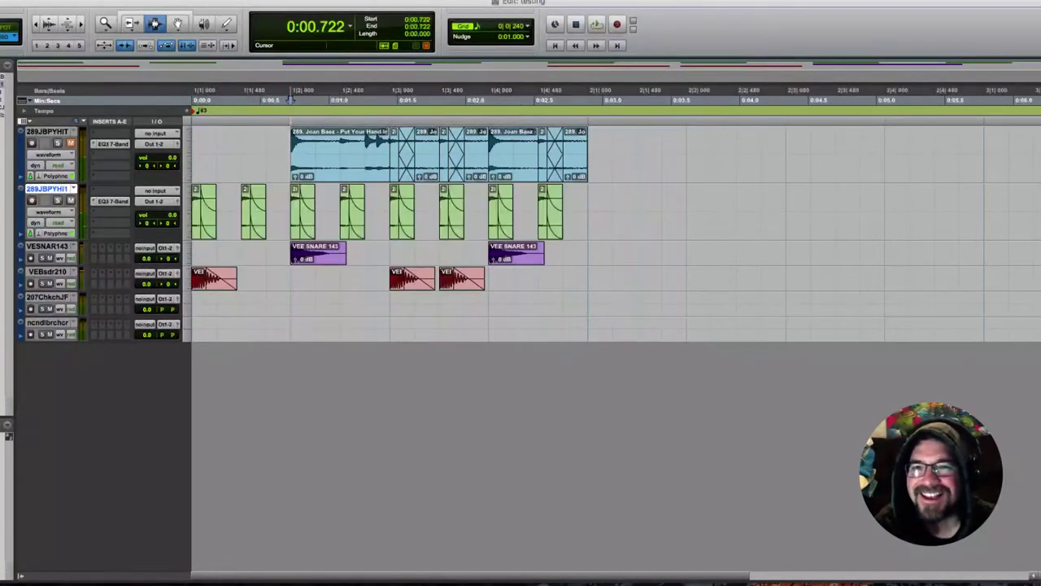
drag(392, 154, 885, 154)
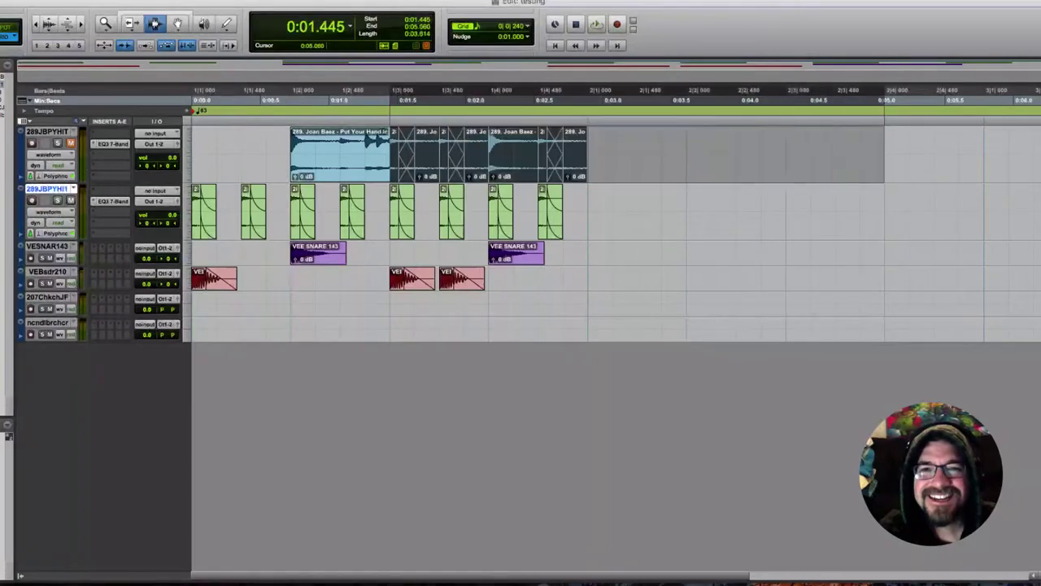
key(Delete)
click(284, 155)
key(space)
key(space)
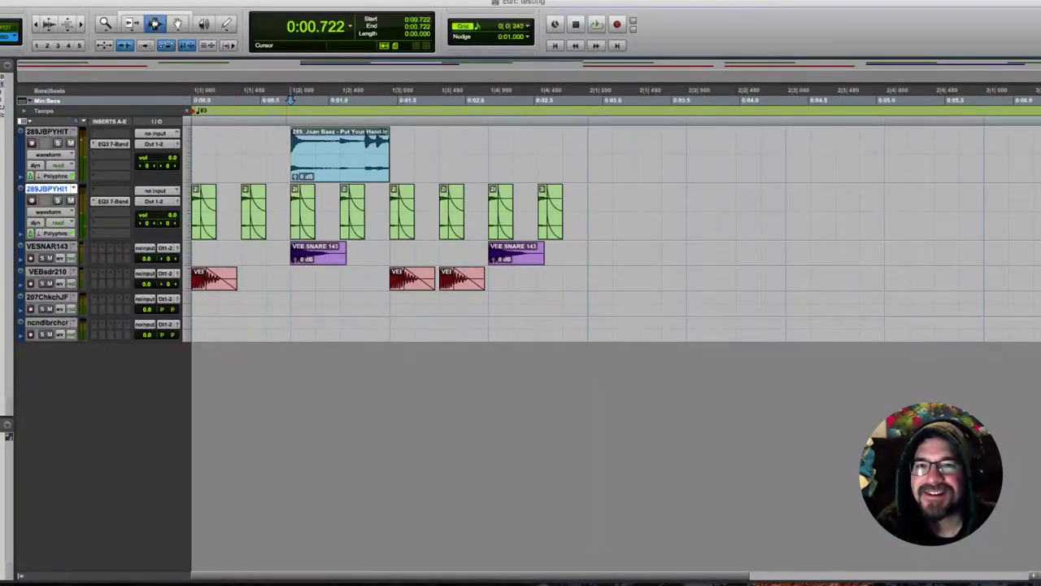
key(space)
key(space)
Duplicate the original track's beat 2 clip to 1|4|000 and play the whole bar
double_click(366, 154)
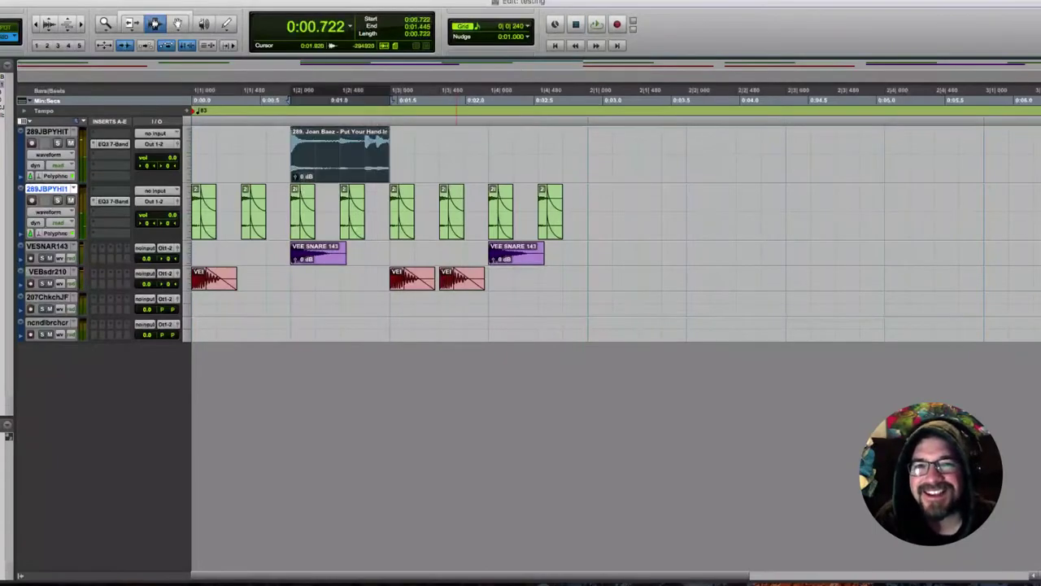
shift+click(489, 154)
key(super+d)
drag(590, 155, 193, 212)
key(space)
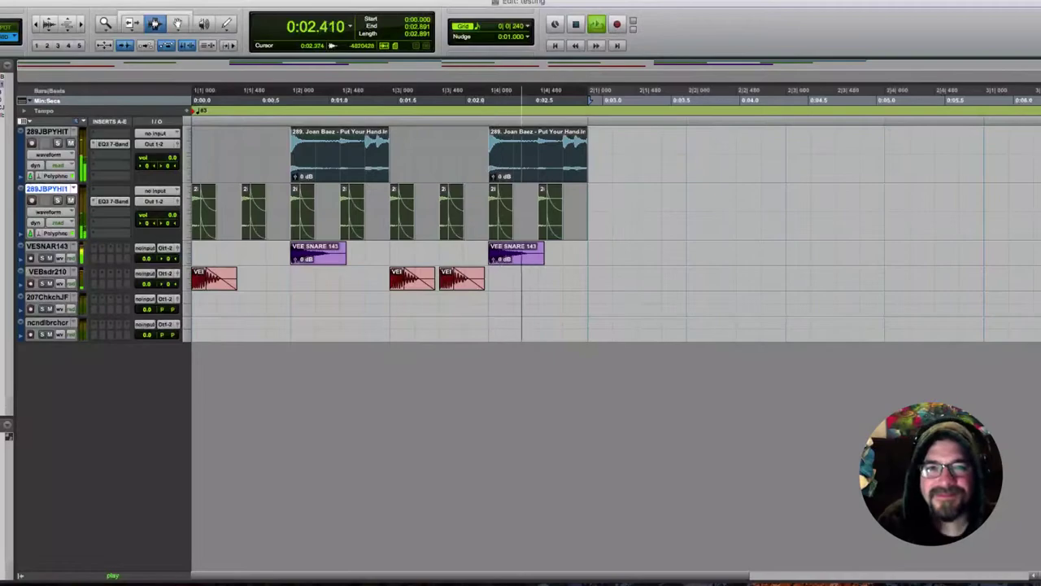
Delete the part of the beat 4 copy after 1|4|480, listen to the loop and stop playback
drag(530, 155, 612, 154)
key(Delete)
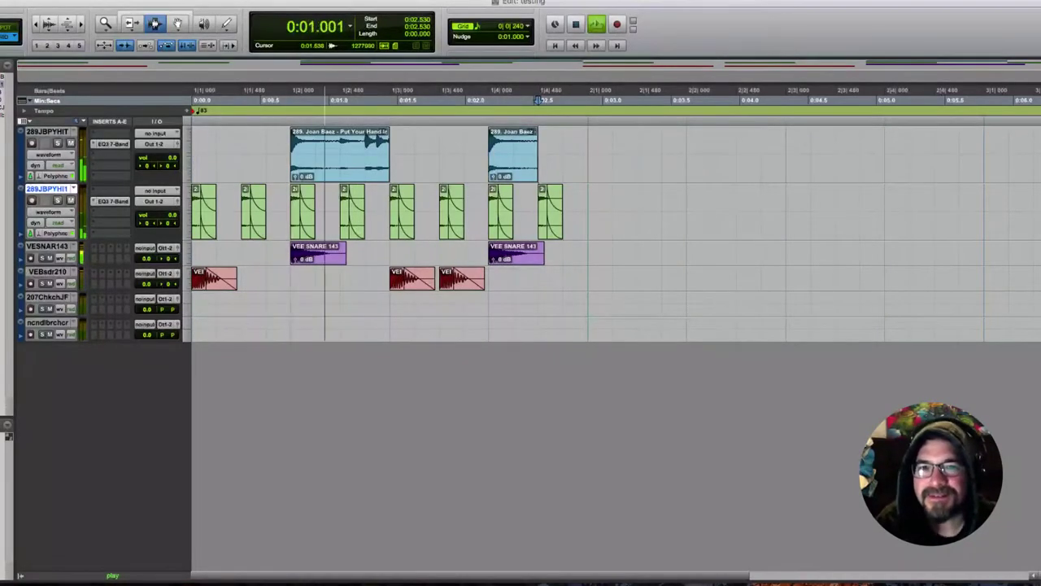
key(space)
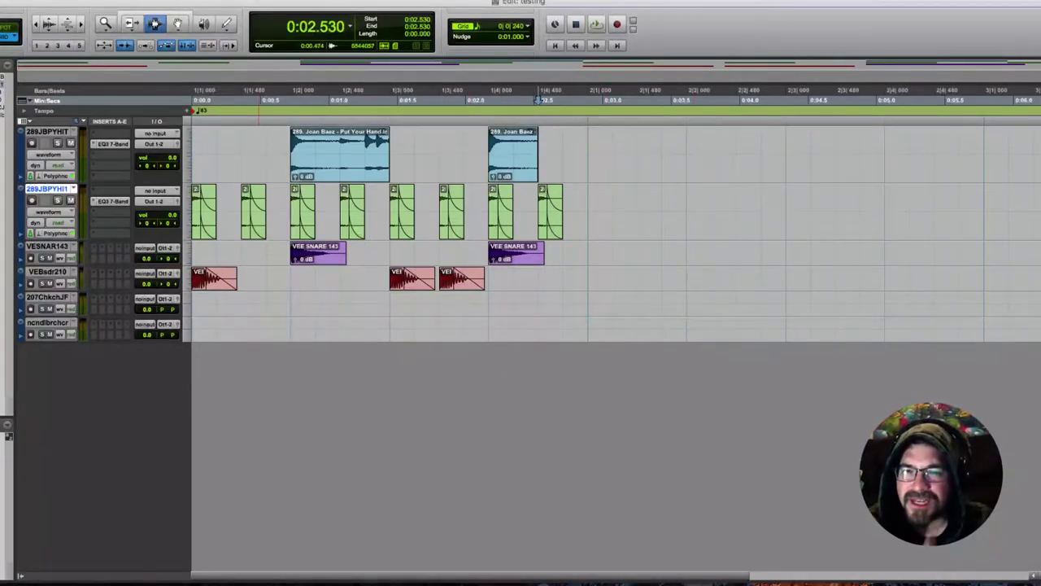
Trim the start of the original track's beat 2 clip back to the beginning of the bar
key(F6)
mouse_move(299, 155)
mouse_down()
mouse_move(196, 154)
mouse_move(281, 147)
mouse_up()
click(154, 13)
Try deleting the extended clip's section between 1|1|480 and 1|2|000, undo the deletion, and select the whole clip
key(Delete)
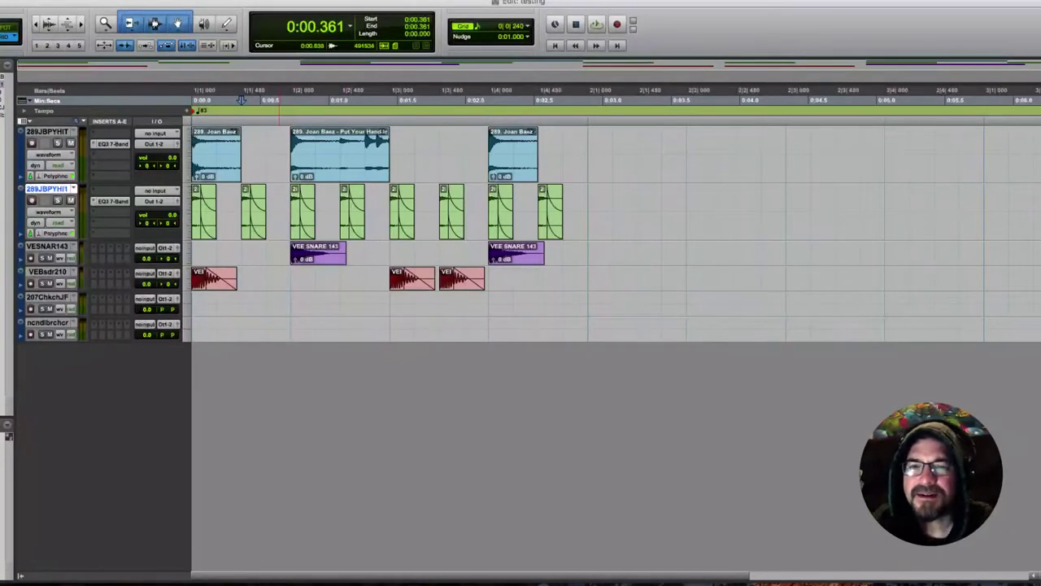
key(super+z)
click(267, 167)
key(F7)
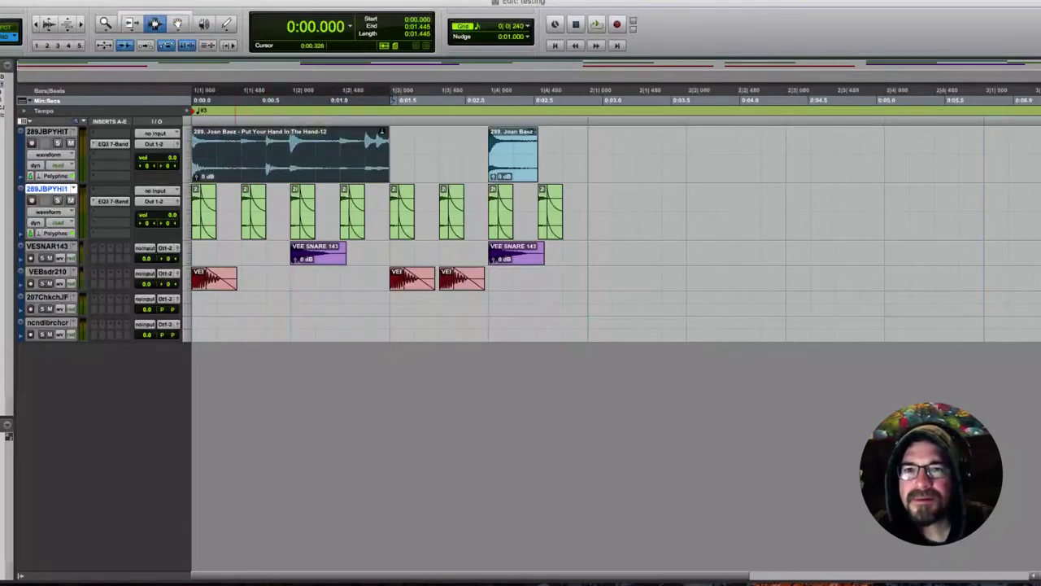
Delete the original track's clip section between 1|1|480 and 1|1|720 and play the bar
drag(261, 155, 241, 155)
key(Delete)
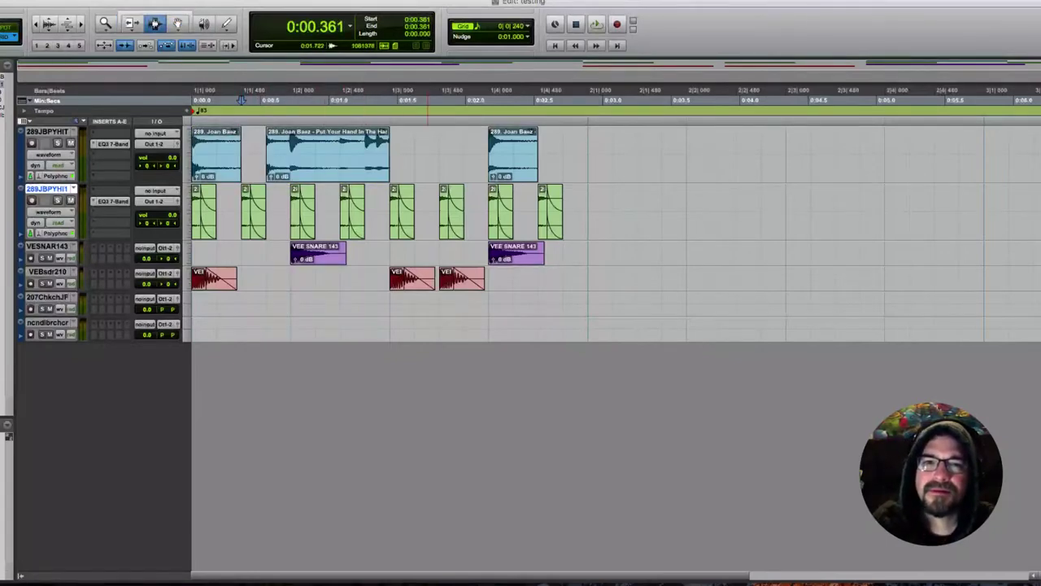
drag(587, 155, 193, 155)
key(space)
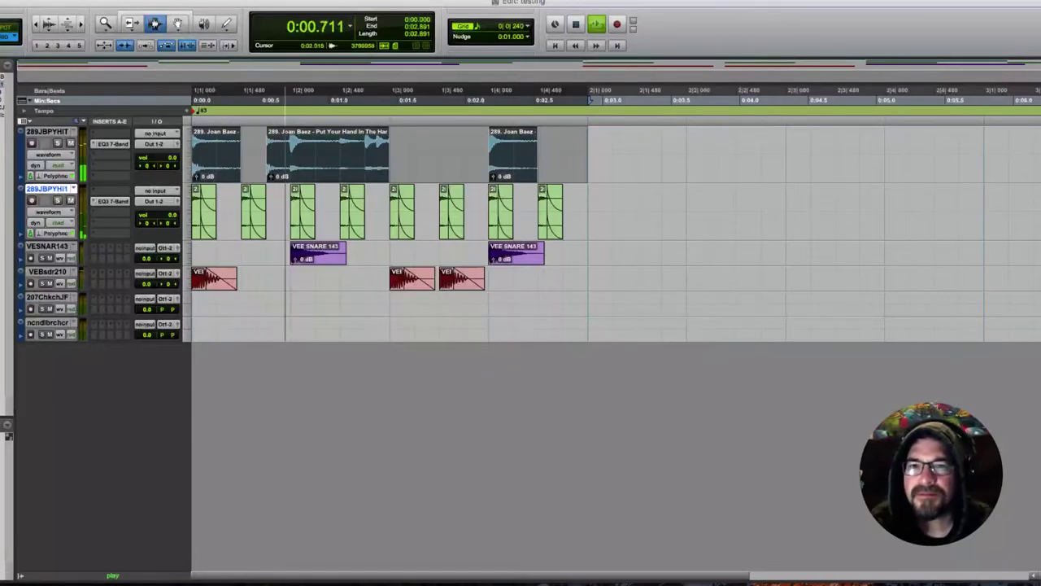
Fade out the original track's first clip from about 0:00.180 and delete the section between 1|1|720 and 1|2|000
click(215, 99)
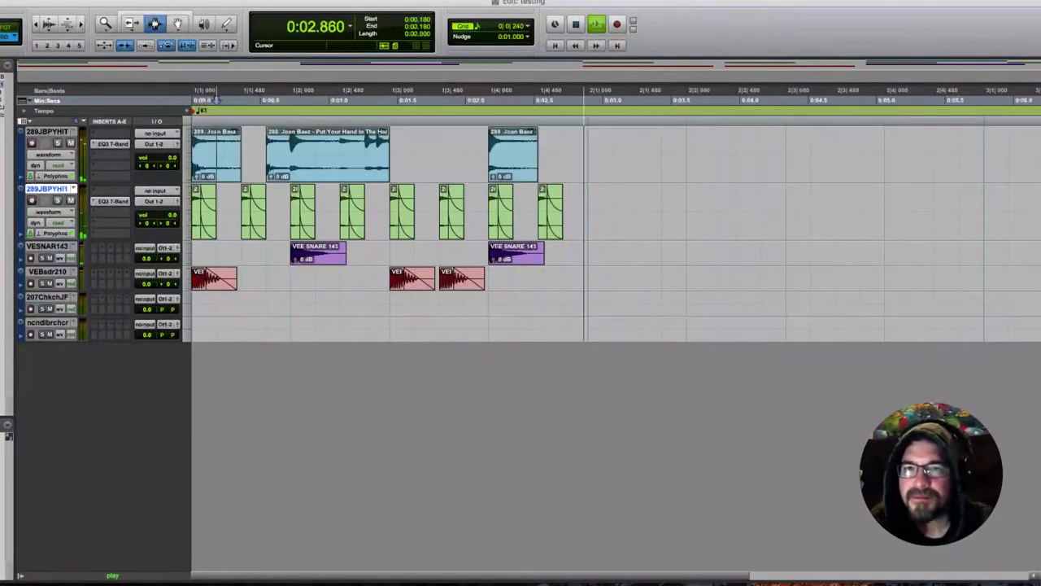
drag(242, 154, 290, 154)
key(f)
key(Delete)
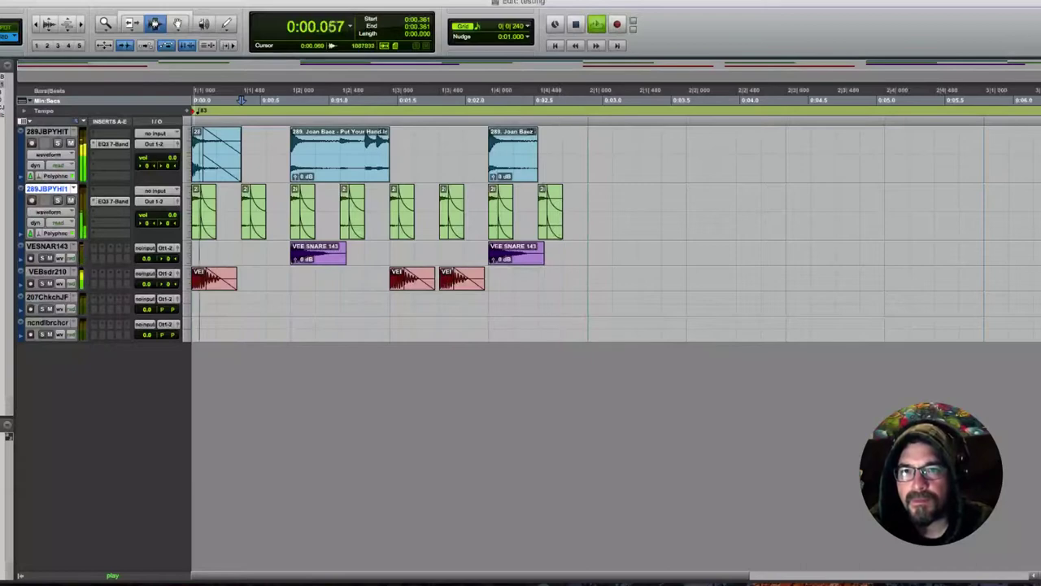
Duplicate the faded first clip of the original track to 1|4|480, listen to the loop and stop playback
drag(242, 155, 192, 154)
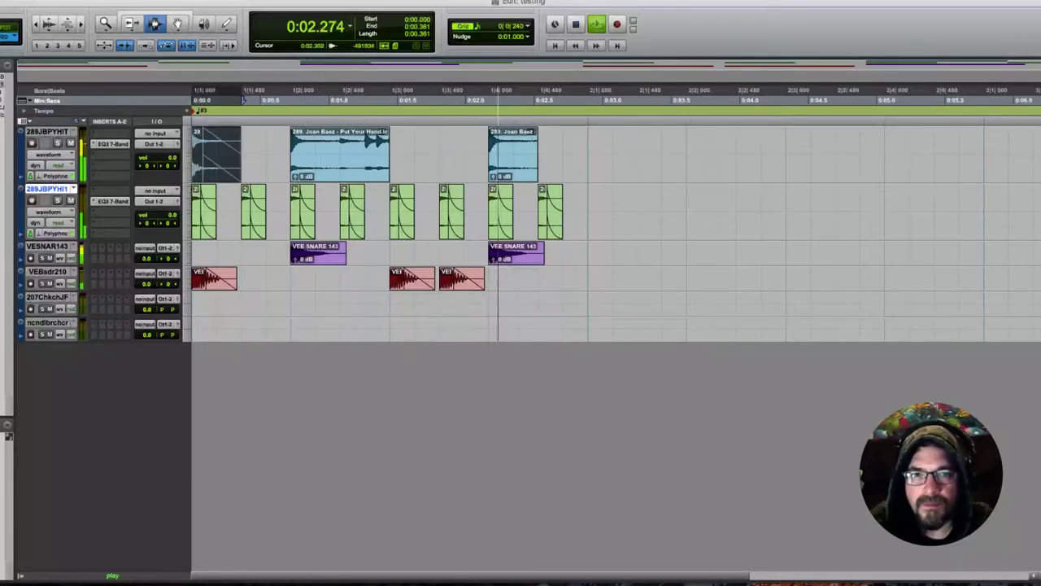
key(super+d)
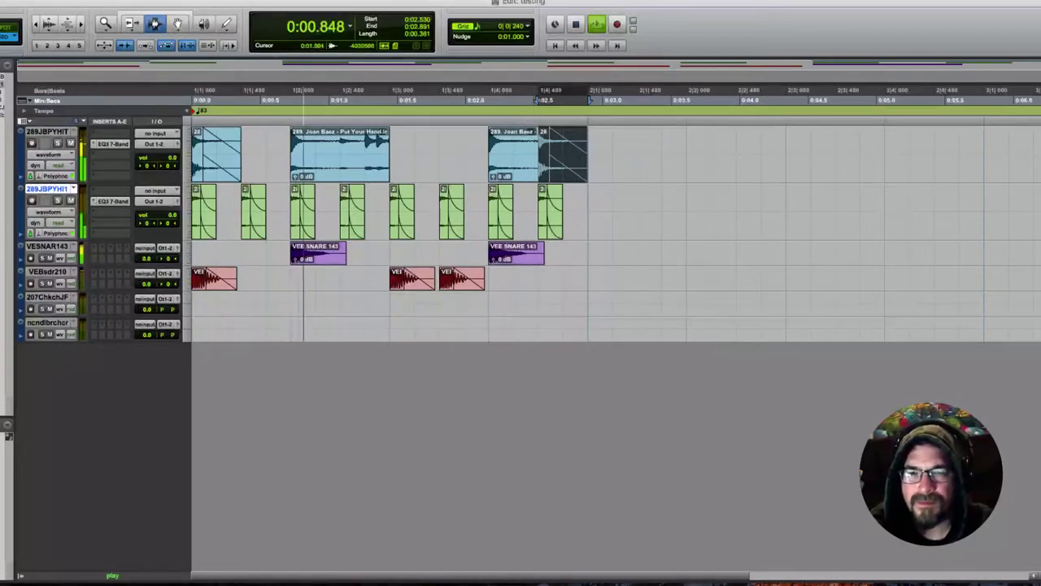
key(space)
Delete the faded clip at the start of the original track and its copy at 1|4|480
double_click(216, 155)
key(Delete)
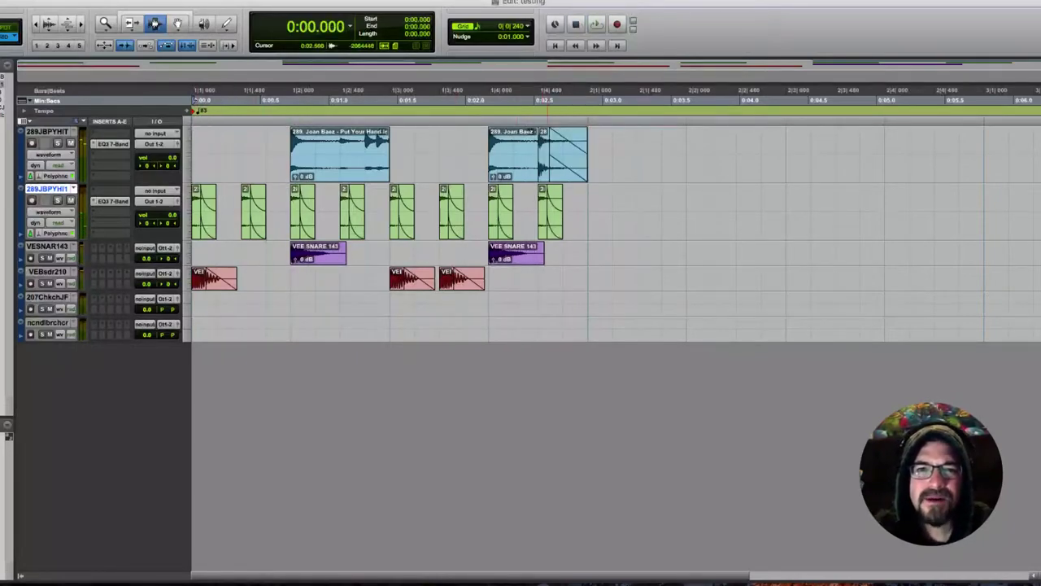
double_click(547, 155)
key(Delete)
Fade out the original track's beat 4 clip from 1|4|240 to its end and reduce the height of all tracks
click(514, 155)
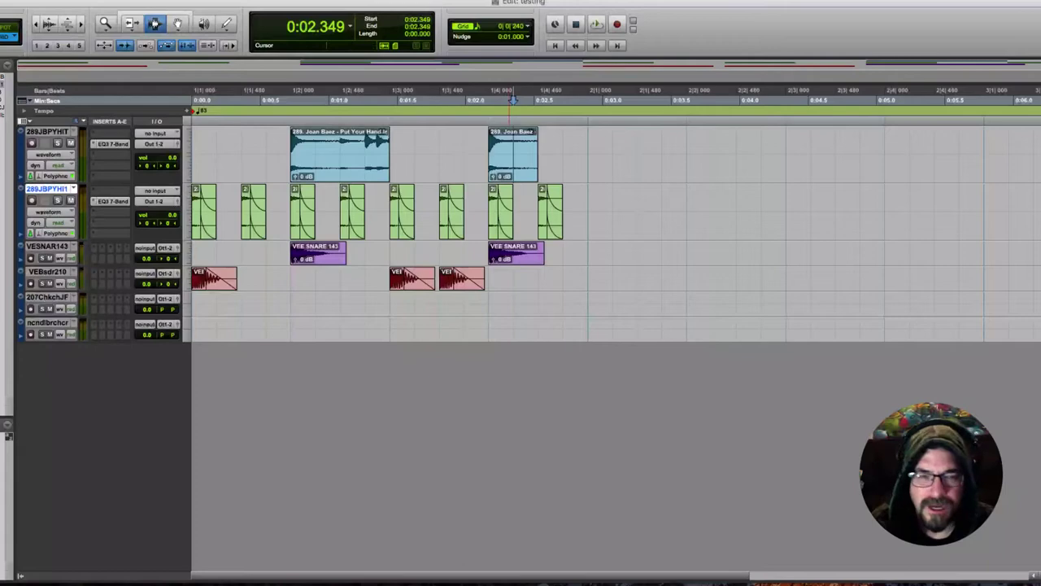
key(g)
drag(587, 155, 193, 328)
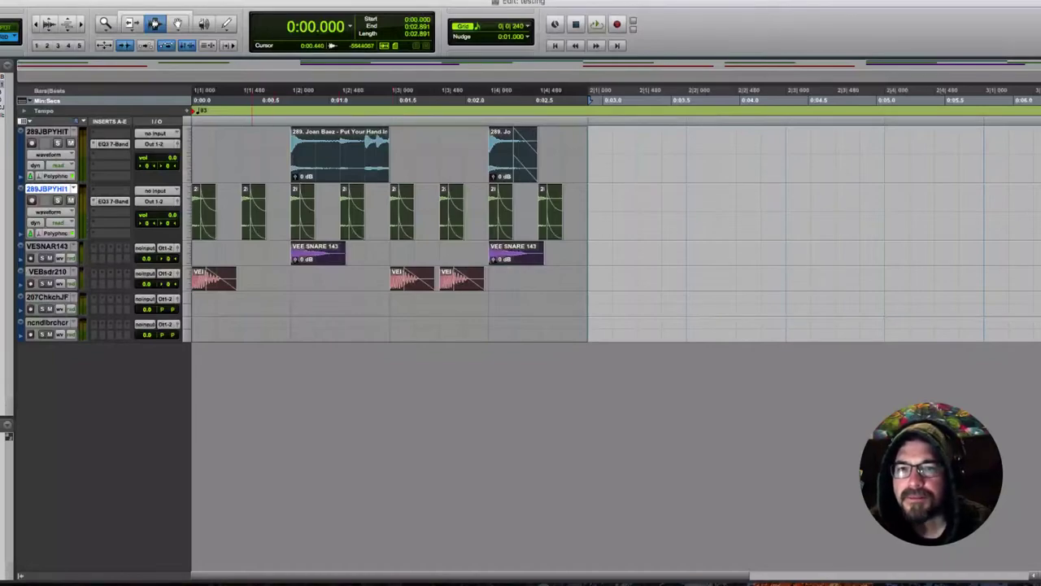
click(188, 156)
click(204, 148)
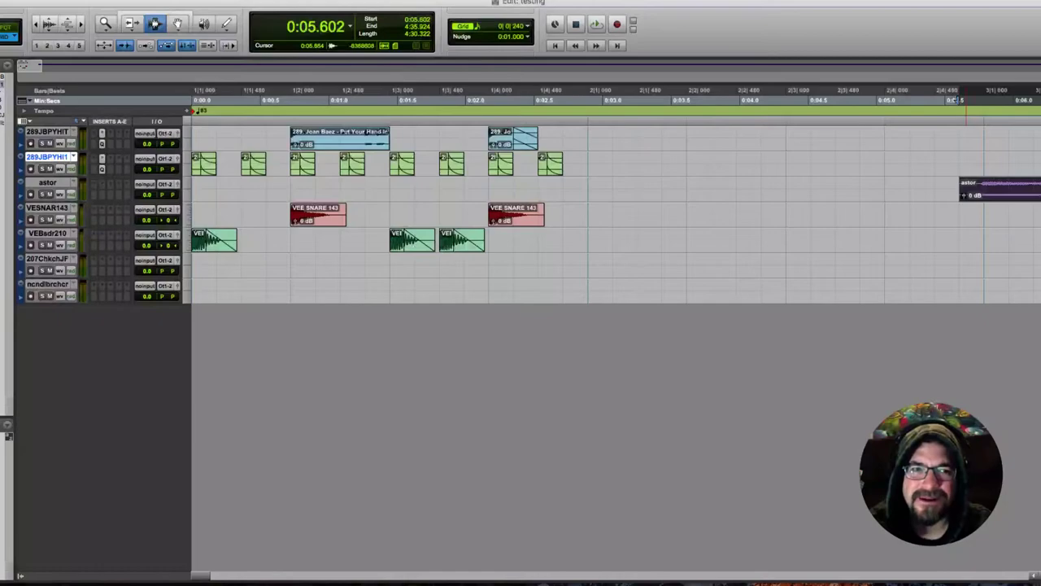
Move the astor clip to the very start of the session on its track
key(Delete)
key(Return)
key(super+v)
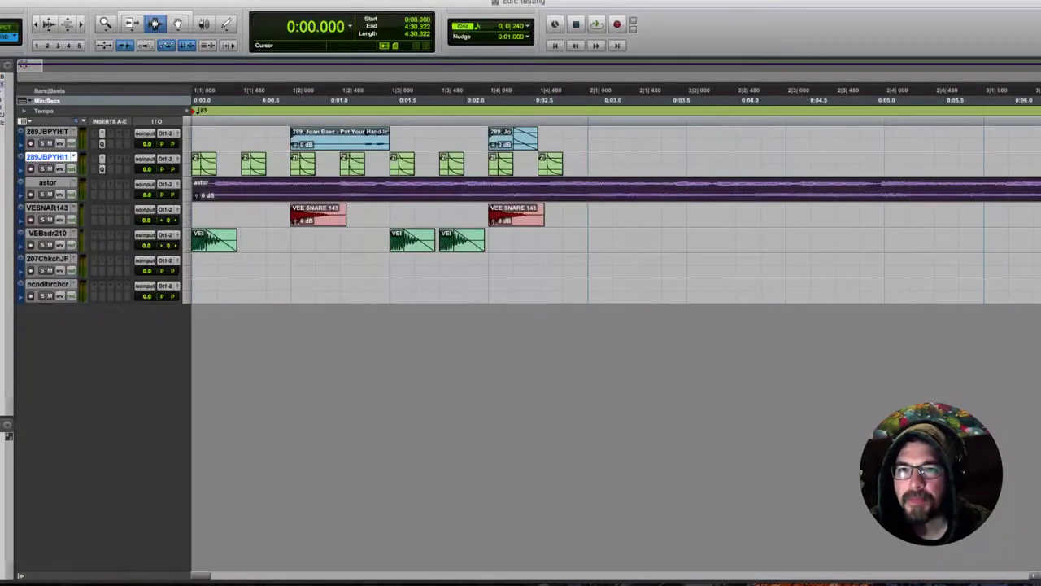
Place the astor track below all other tracks and increase its track height
drag(47, 183, 47, 293)
key(F5)
drag(678, 215, 192, 216)
click(154, 23)
key(r)
key(r)
key(r)
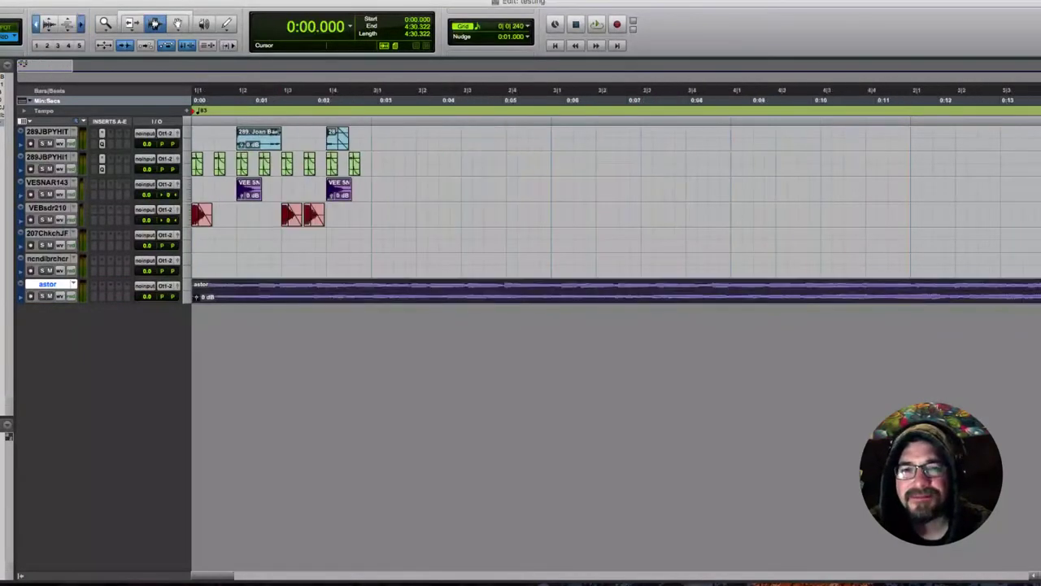
click(187, 295)
click(207, 305)
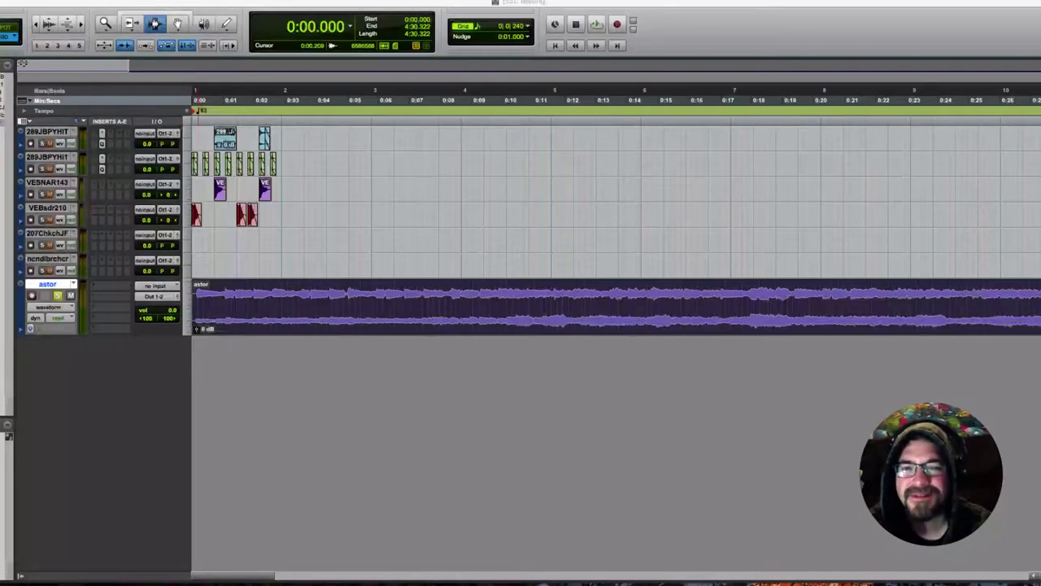
Try narrowing the astor track's left-channel pan during playback, then reset it to 100 left
key(space)
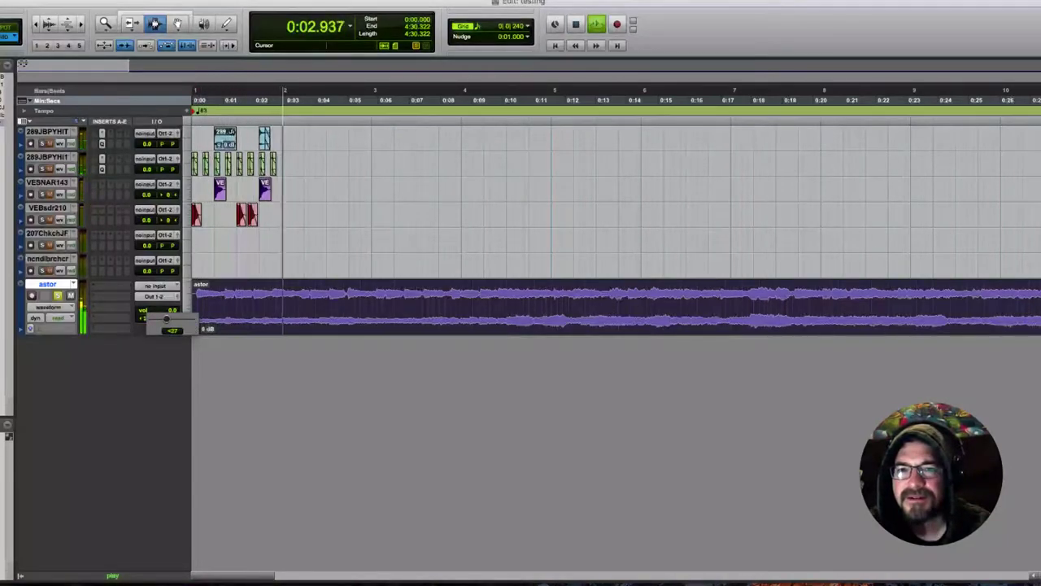
key(space)
double_click(243, 309)
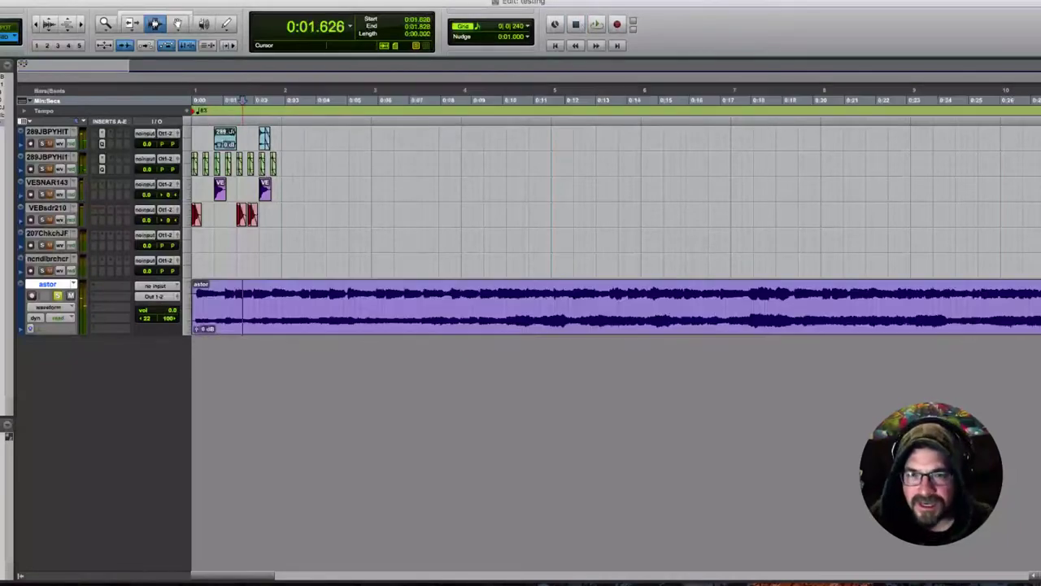
alt+click(147, 318)
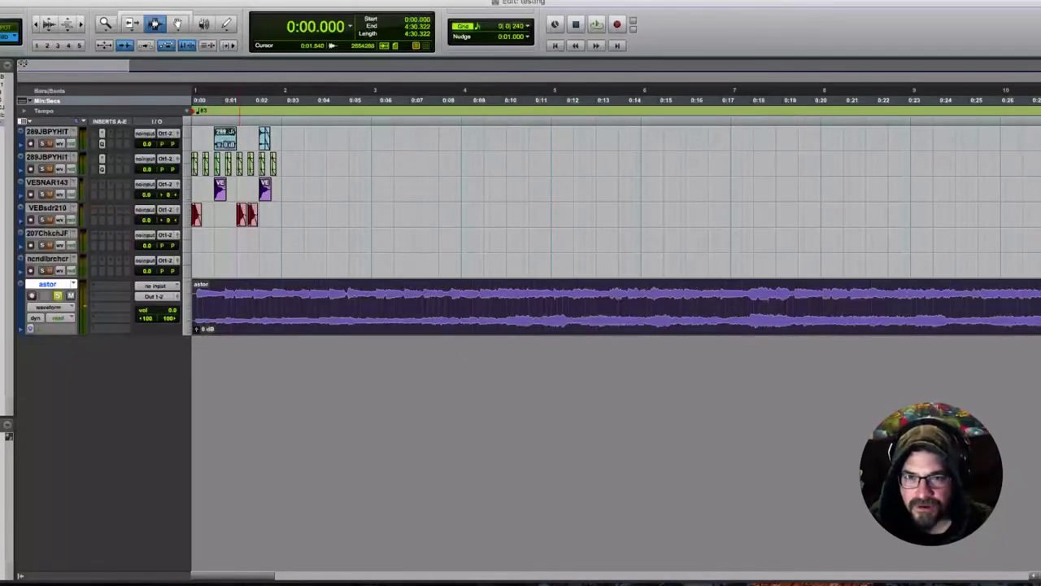
Create two mono audio tracks and move the astor clip's two channels onto them, starting at 0:00.000
key(super+shift+n)
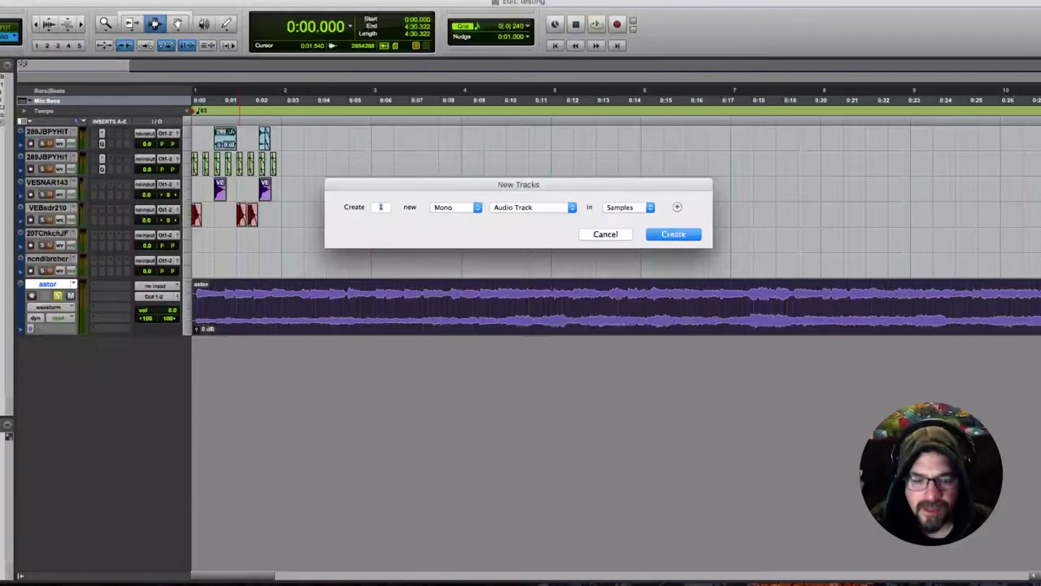
text(2)
key(Return)
key(super+x)
drag(282, 366, 193, 421)
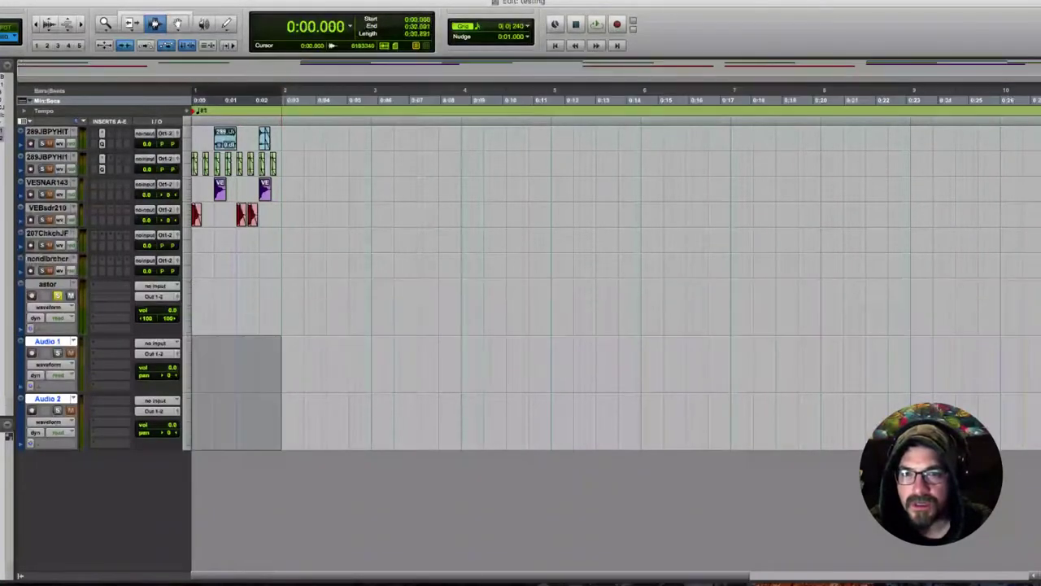
key(super+v)
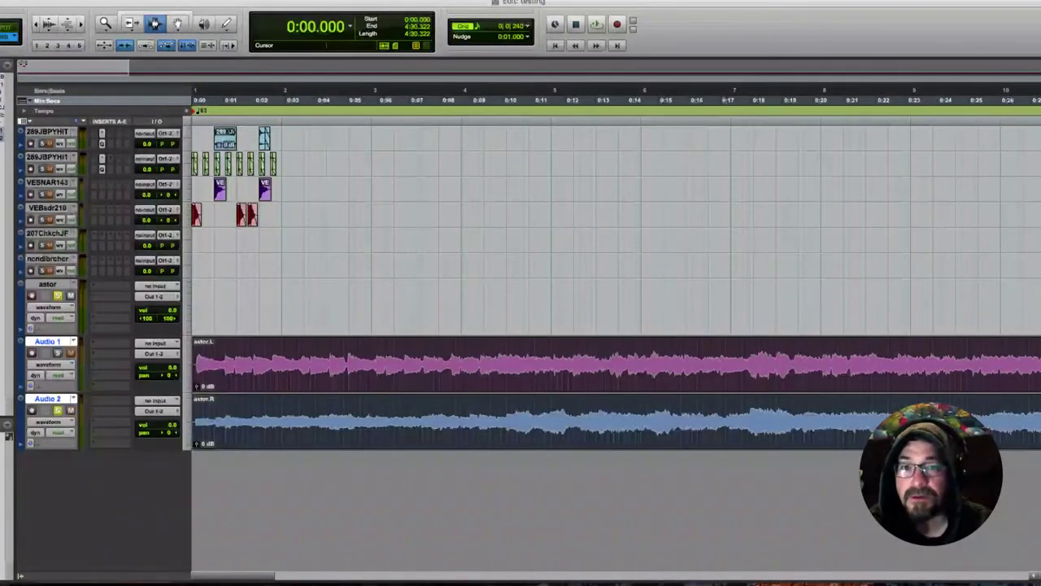
Play the split astor channels, separate the Audio 2 section from 0:00.114 to 0:05.060, and listen to it
key(space)
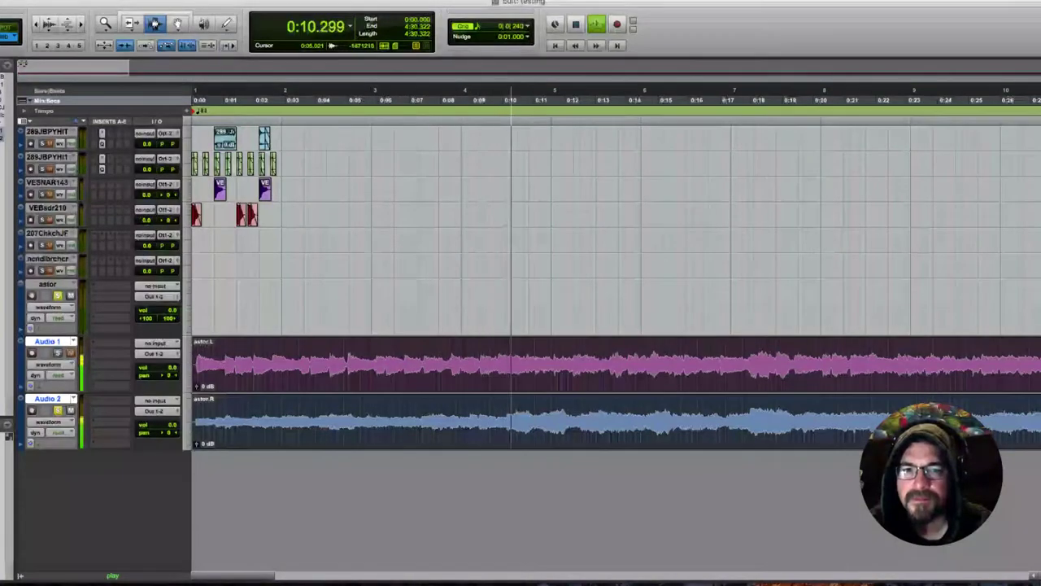
key(space)
drag(338, 100, 349, 100)
drag(338, 421, 195, 421)
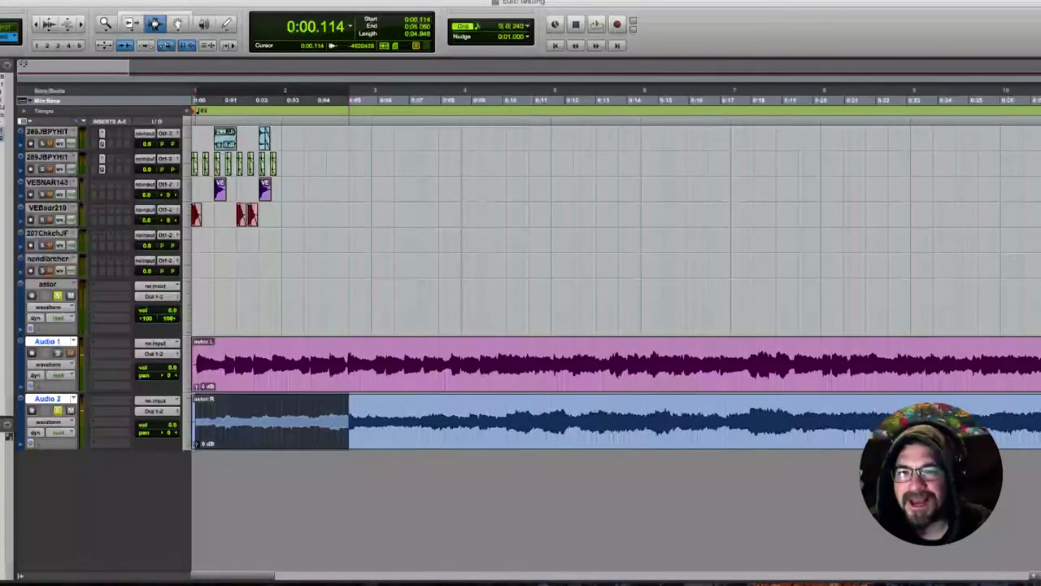
key(space)
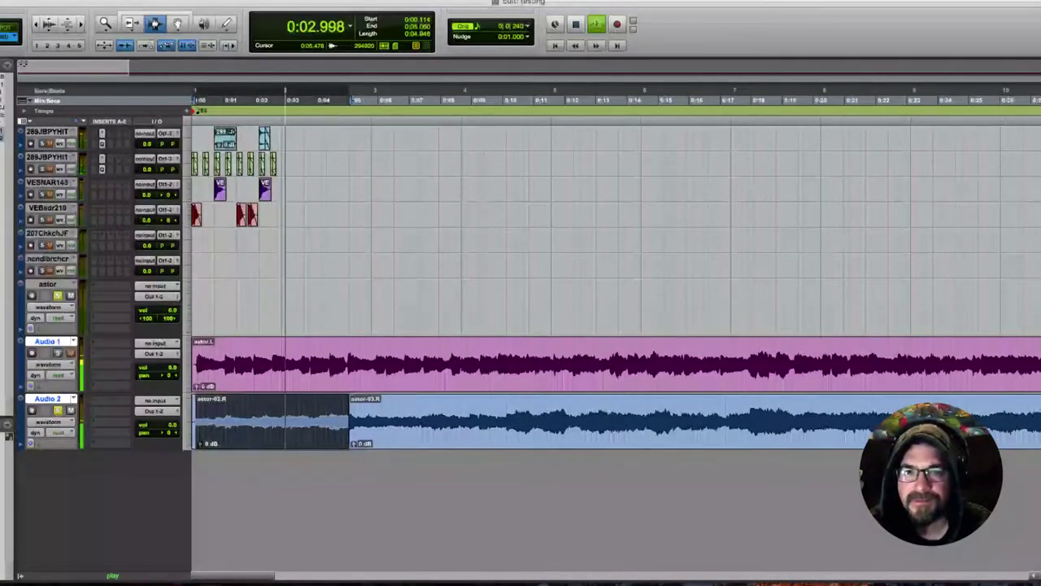
key(space)
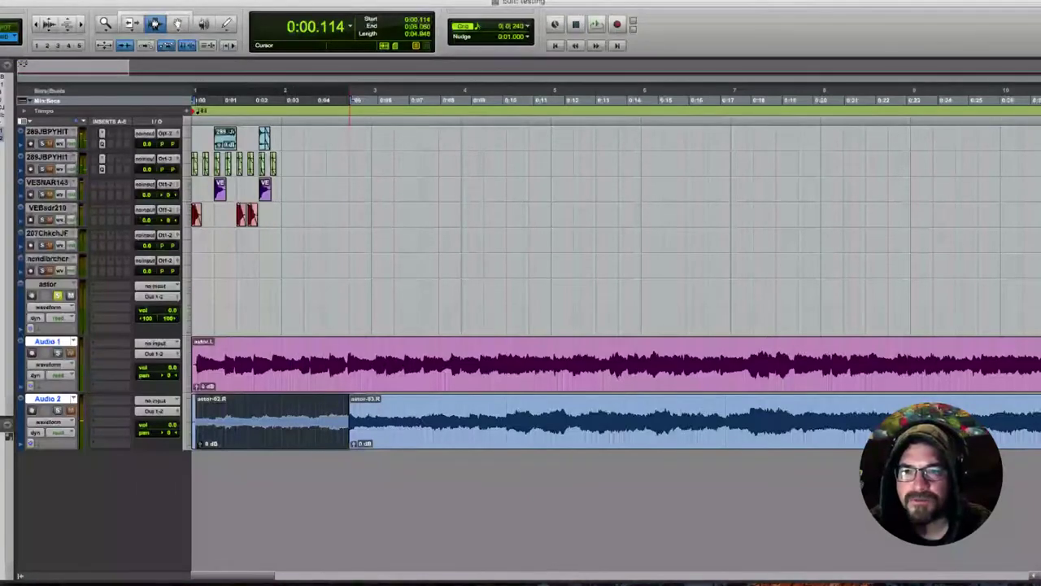
Listen to the Audio 1 channel on its own from the start of the session and stop playback
key(space)
key(space)
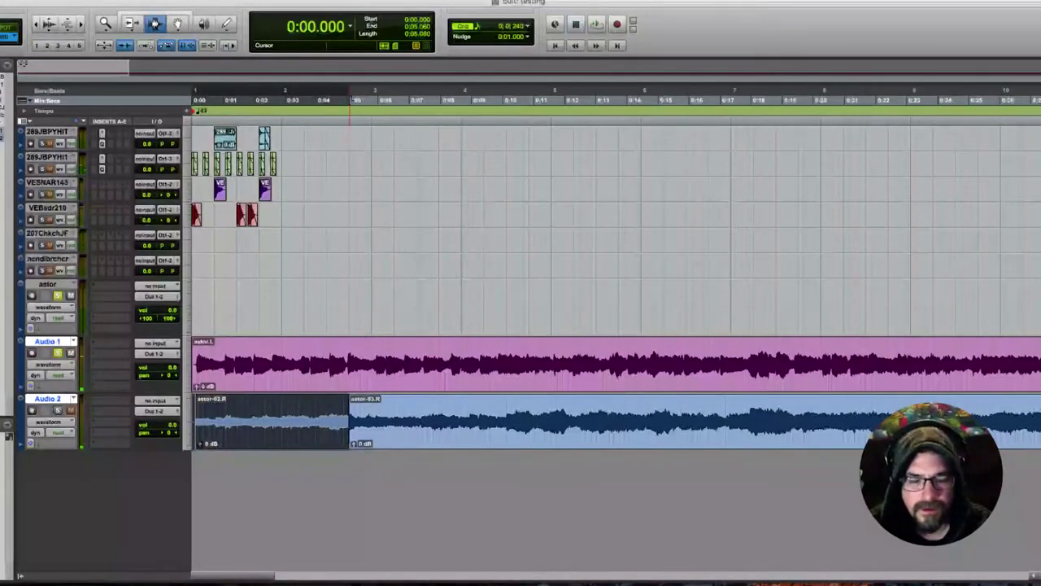
key(Return)
key(space)
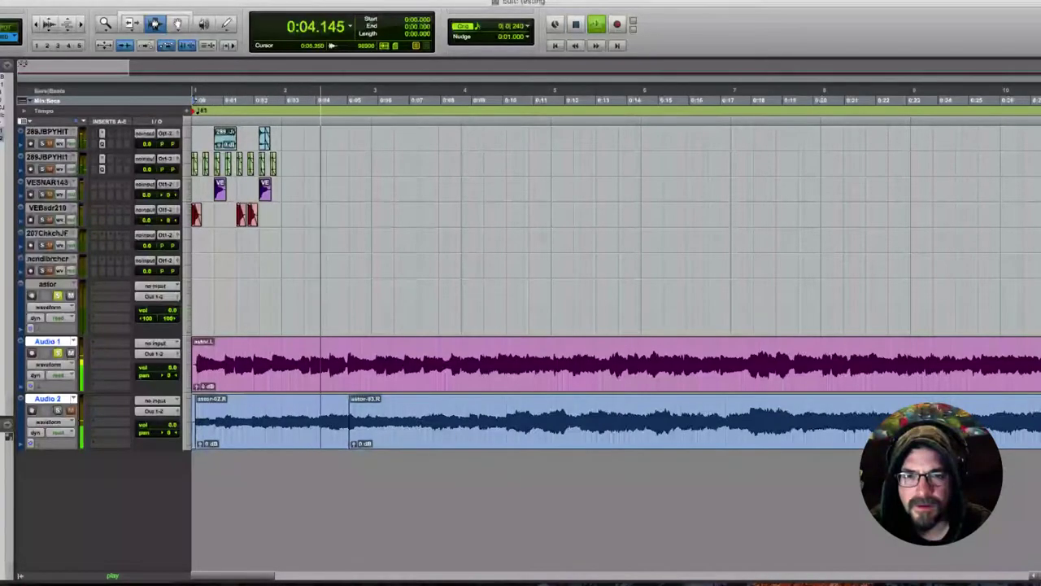
key(space)
Select the whole Audio 1 clip and insert a mono EQ3 7-Band on the Audio 1 track
double_click(248, 366)
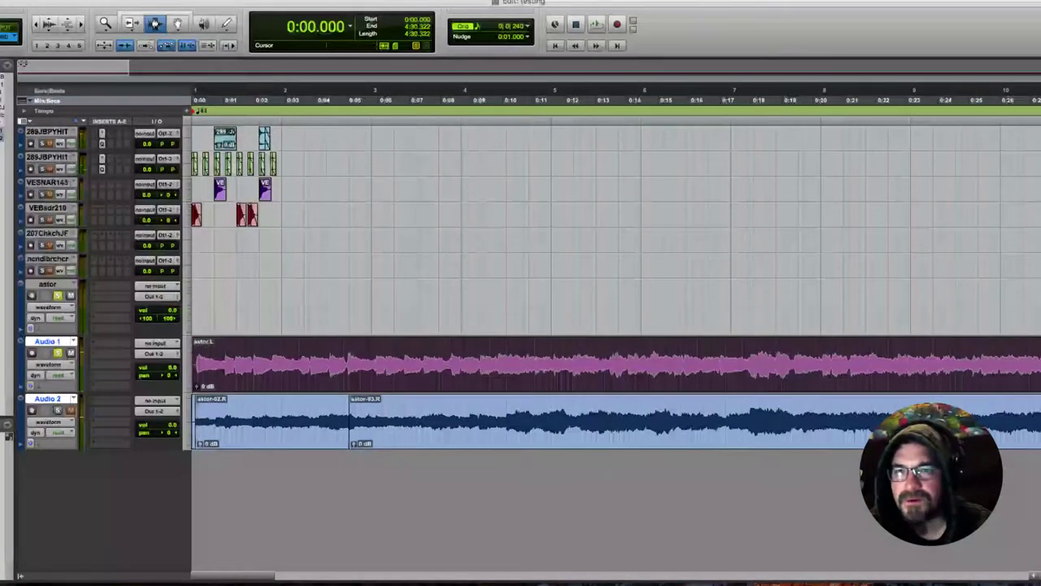
click(111, 343)
mouse_move(130, 363)
mouse_move(212, 362)
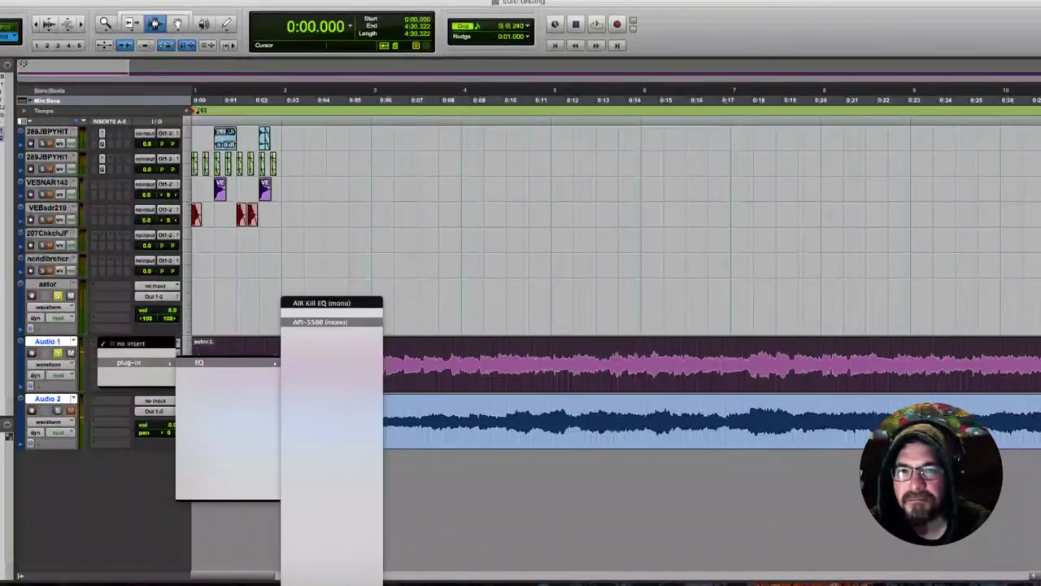
click(324, 370)
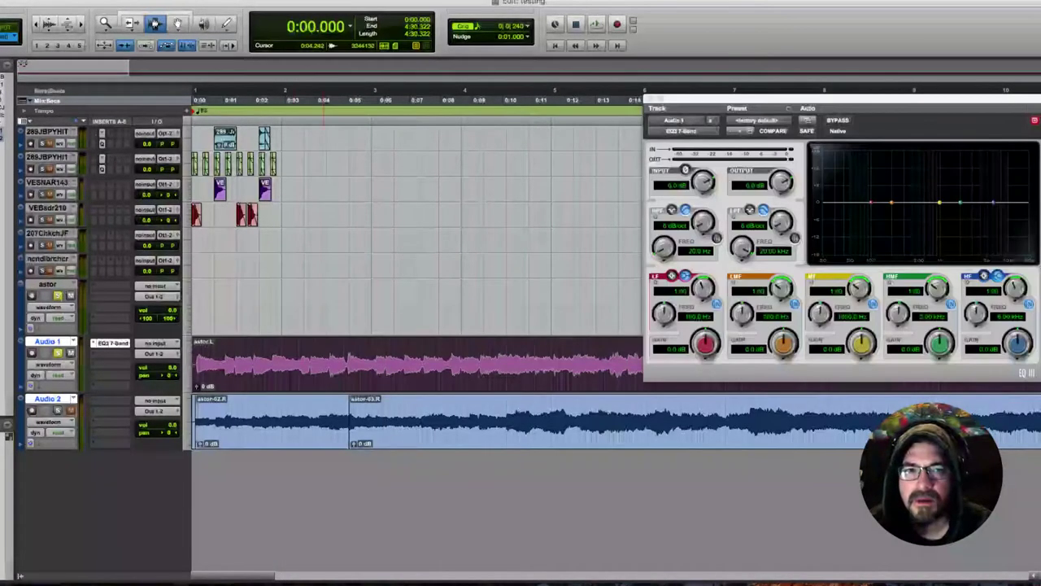
During playback, cut Audio 1's LF band to -12.0 dB and LMF to -14.1 dB, and boost MF and HMF
key(space)
drag(871, 202, 912, 242)
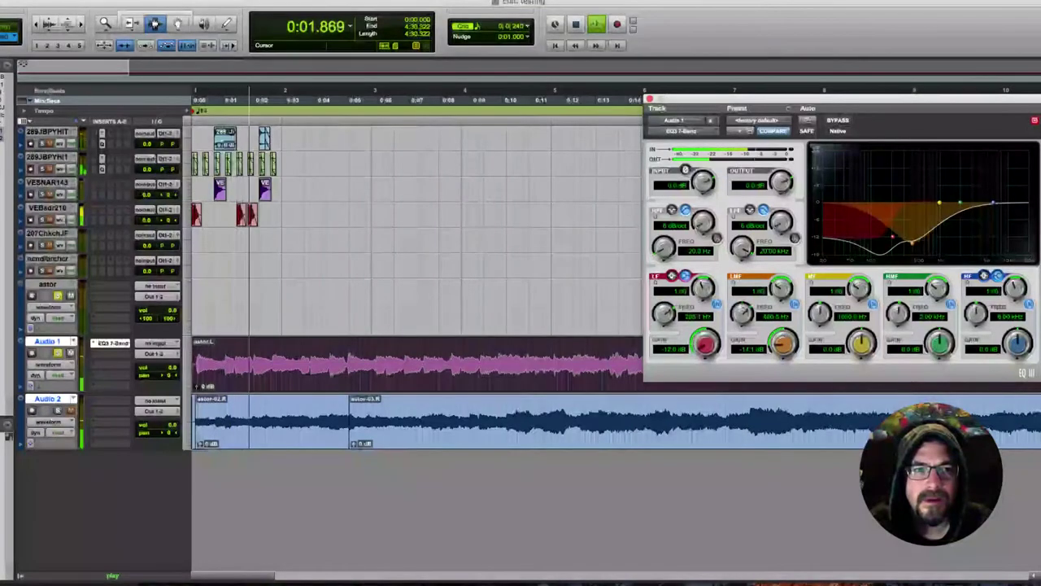
drag(781, 288, 780, 341)
drag(960, 202, 958, 175)
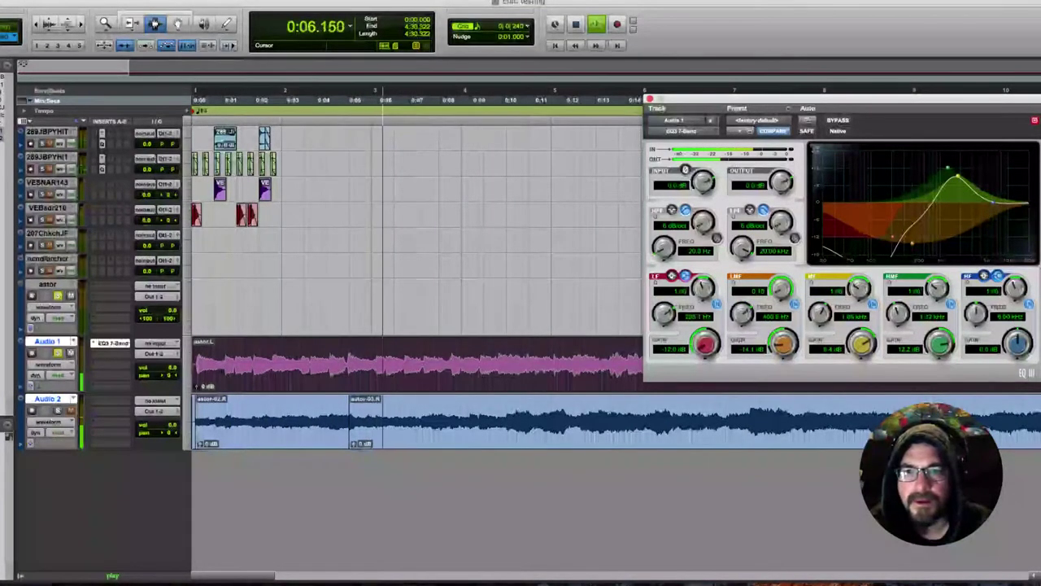
Copy Audio 1's EQ to its second insert slot, raise the HMF band to about 16 dB near 500 Hz, and close the EQ
drag(112, 343, 112, 355)
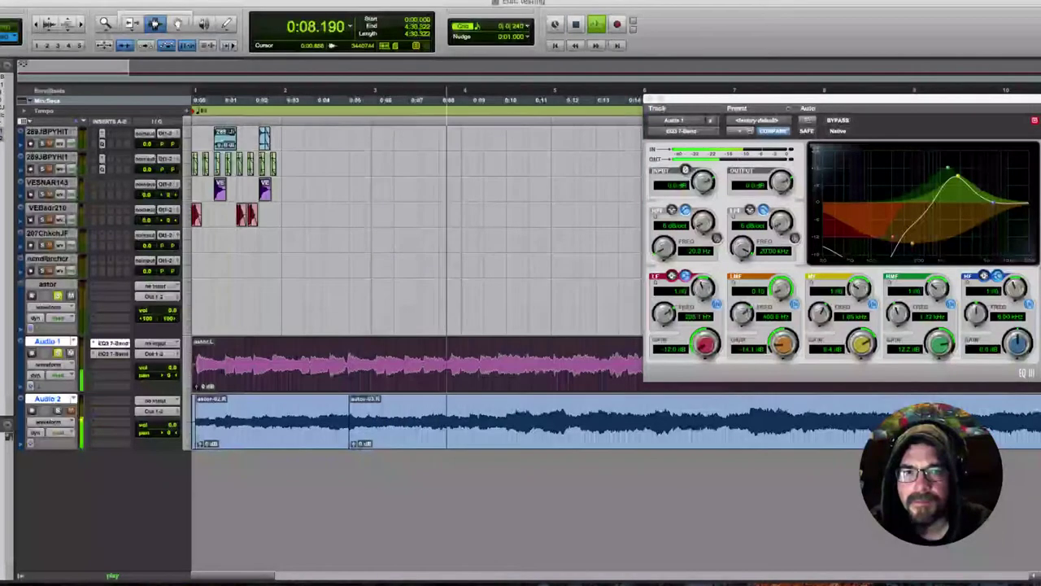
drag(958, 176, 920, 154)
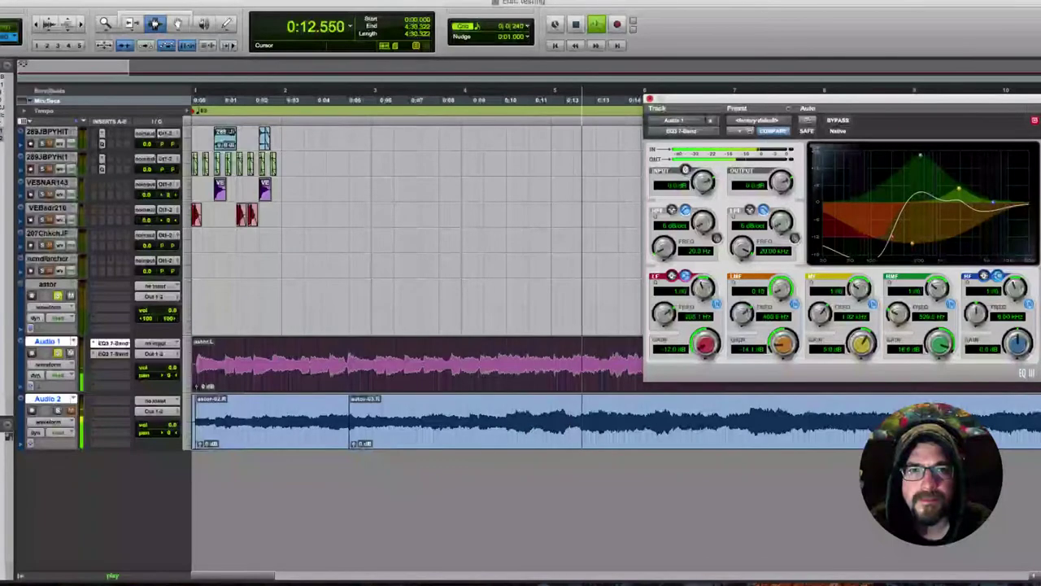
click(649, 98)
Audition the equalised astor sample from about 0:44 in the timeline
click(36, 25)
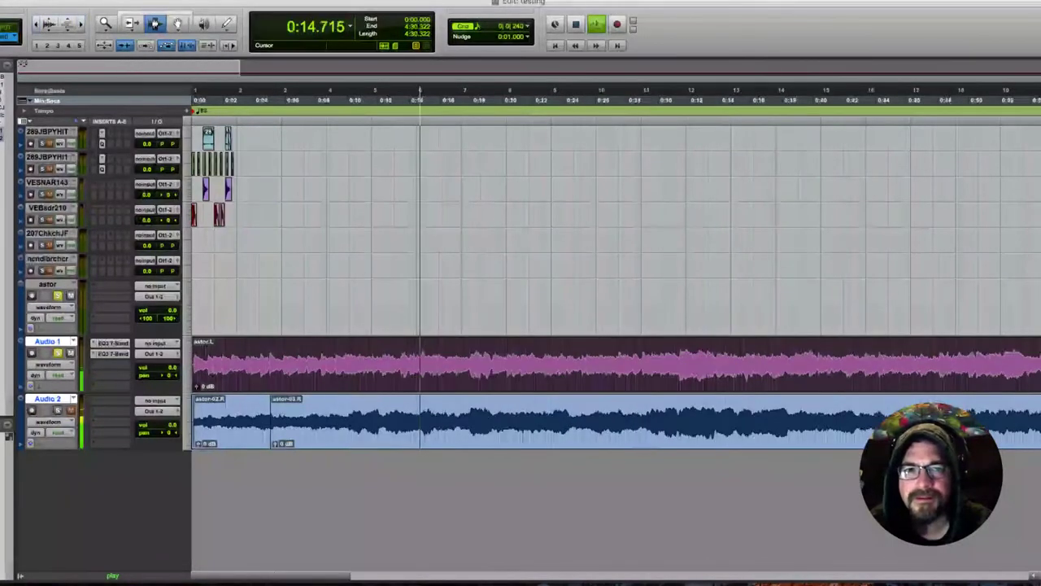
click(36, 25)
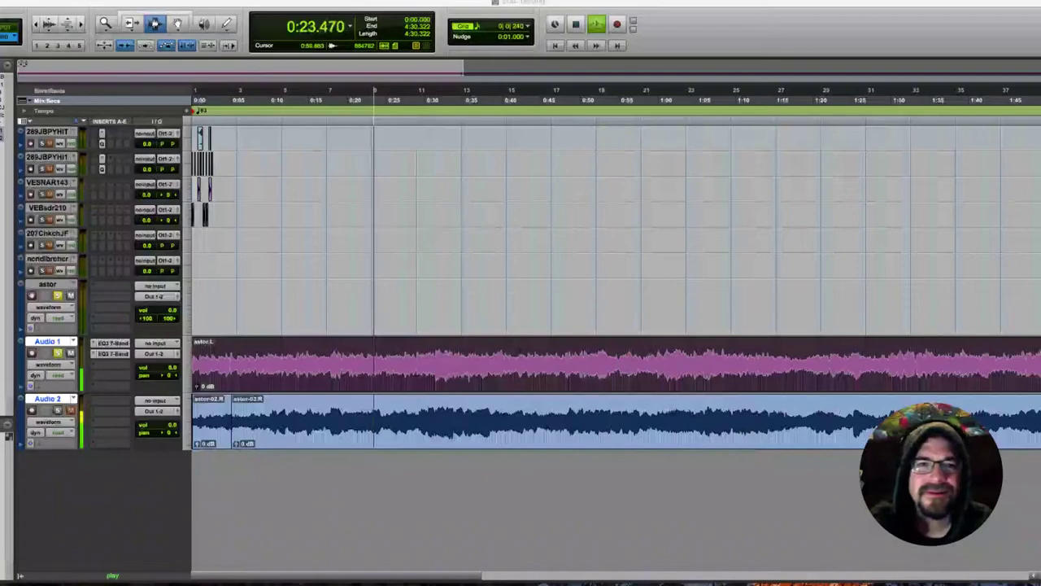
click(535, 99)
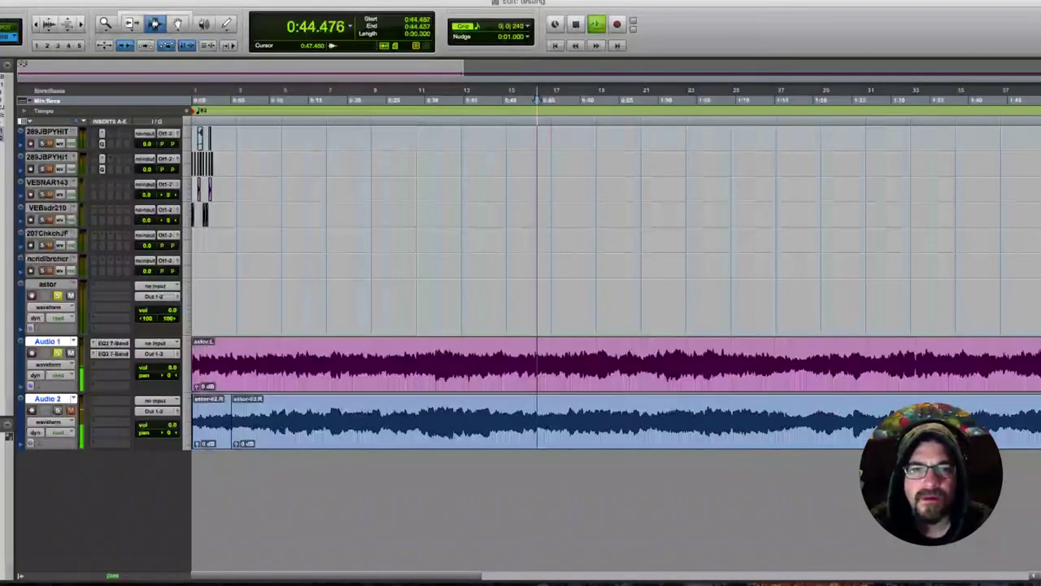
Audition the equalised astor sample from about 1:13 and at further points up to about 1:32
click(755, 99)
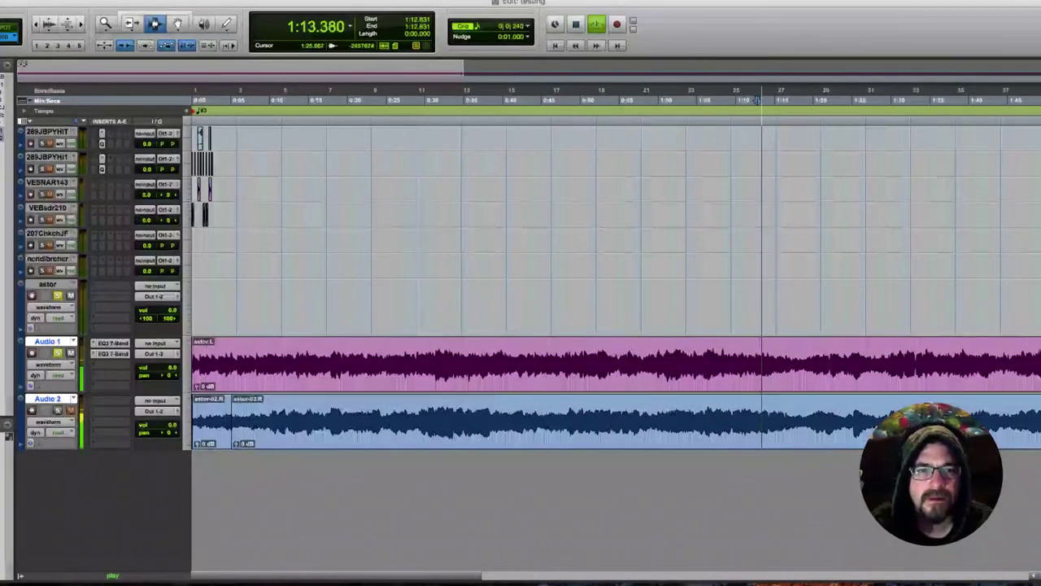
click(756, 99)
click(900, 100)
drag(911, 99, 1040, 99)
key(space)
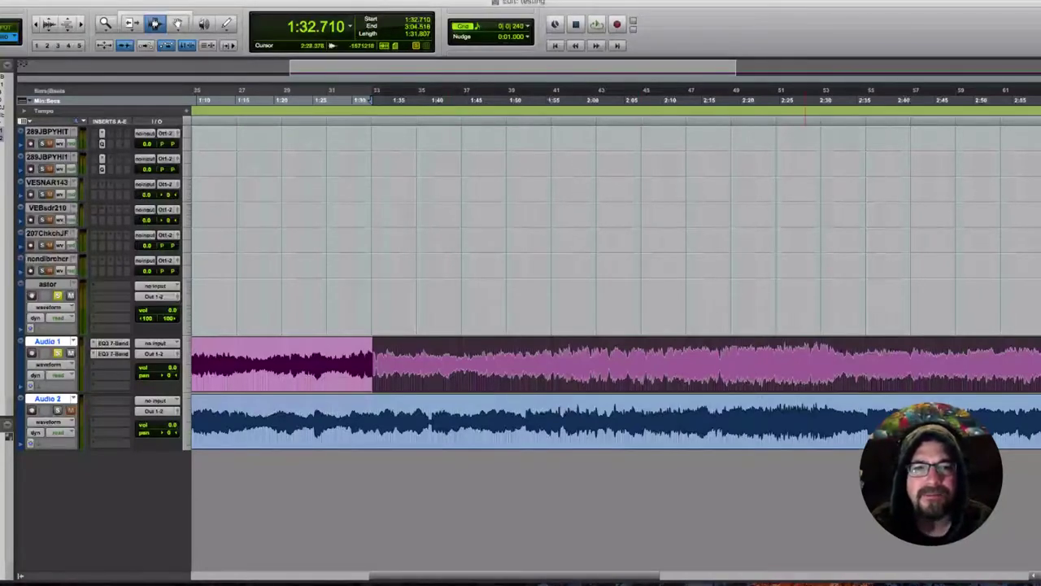
Audition the astor sample from about 2:34, 2:09 and 3:00
click(854, 364)
key(space)
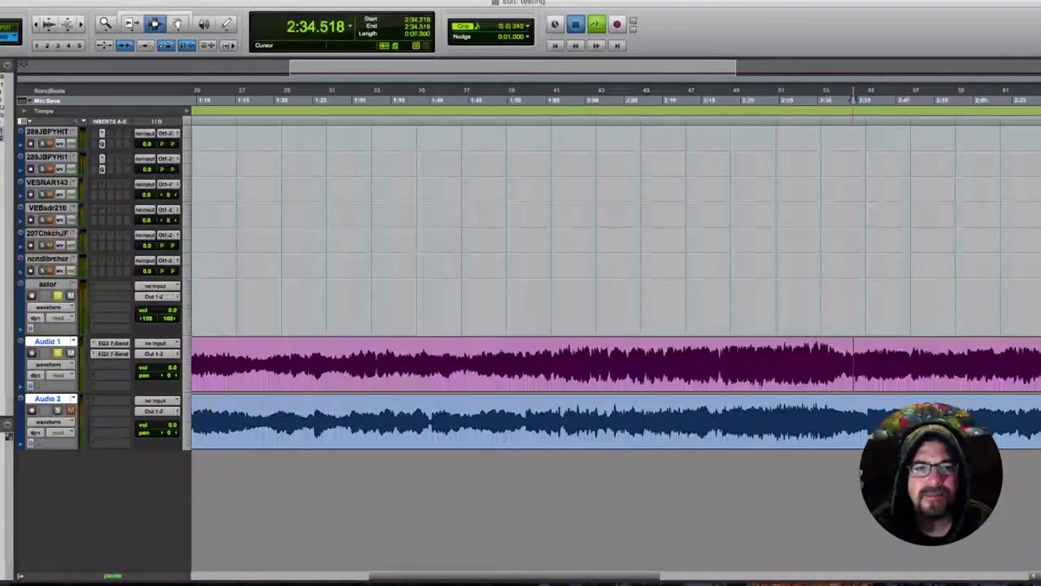
key(space)
click(658, 364)
key(space)
drag(686, 364, 1040, 365)
key(space)
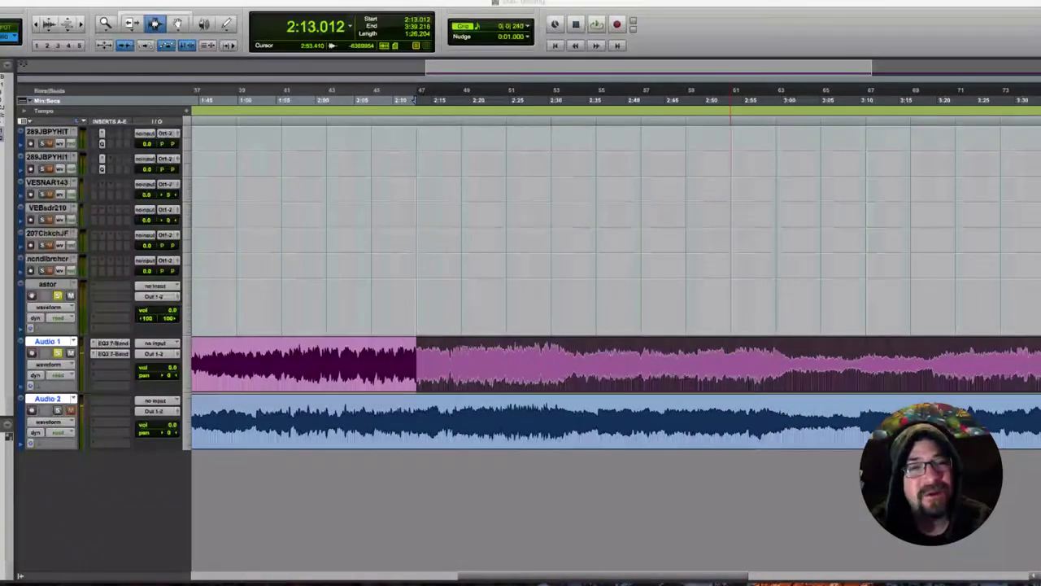
click(785, 363)
key(space)
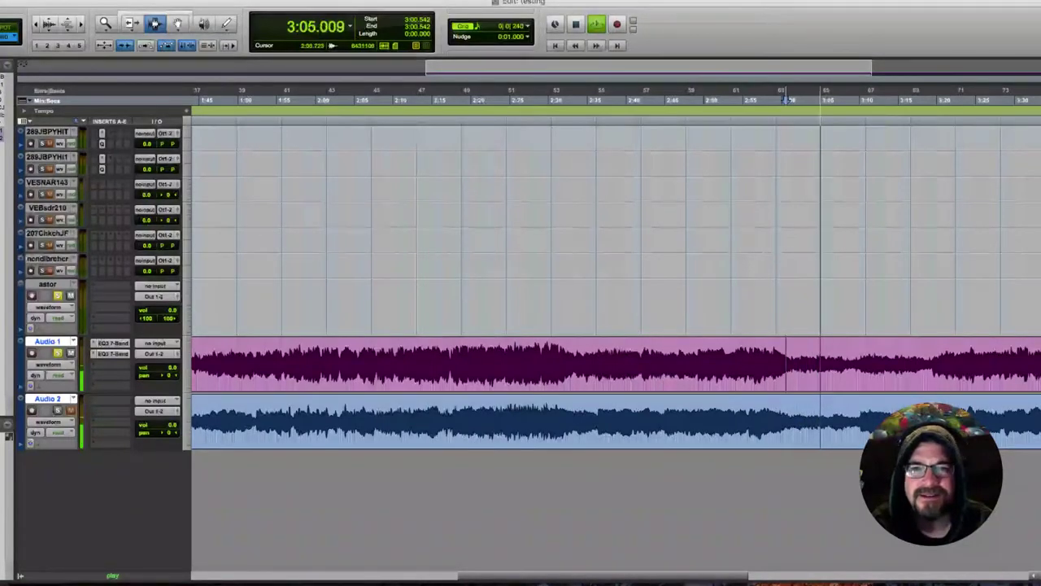
Dismiss the CPU overload error, solo Audio 2 instead of Audio 1, and audition the passage between about 3:00 and 3:12
key(F5)
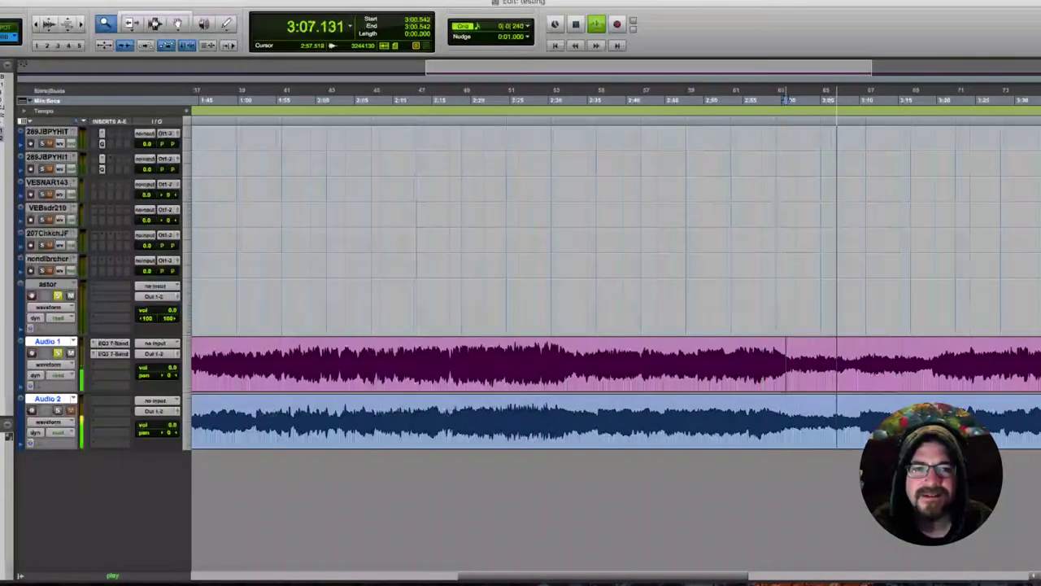
drag(761, 365, 903, 365)
key(F7)
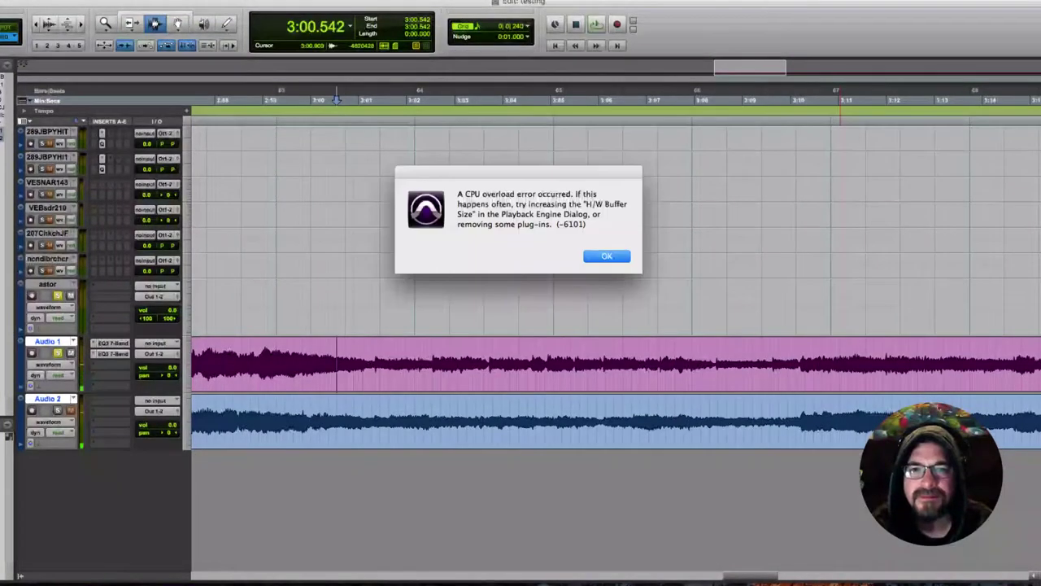
key(Return)
click(277, 374)
key(space)
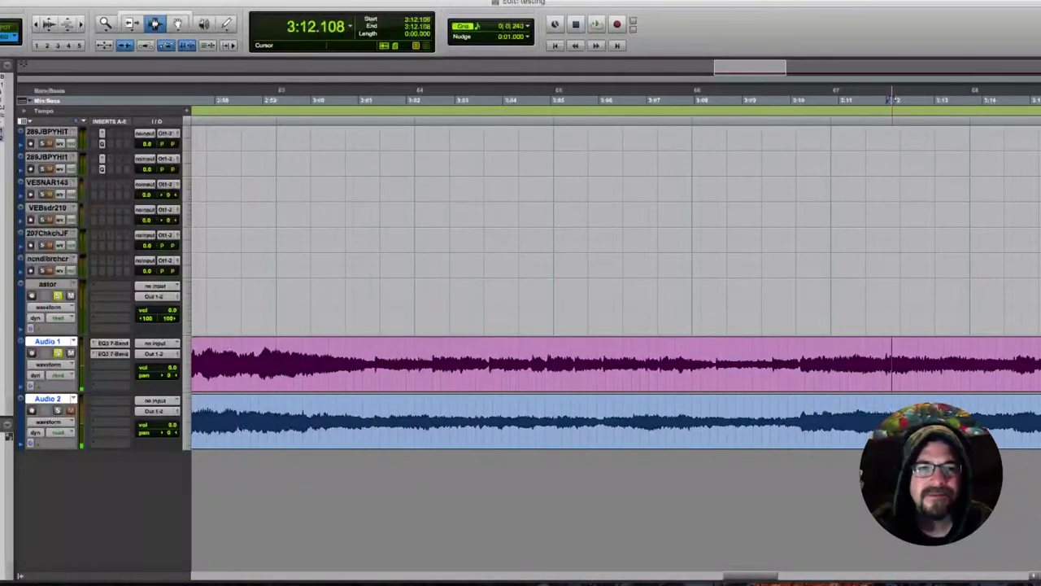
key(Down)
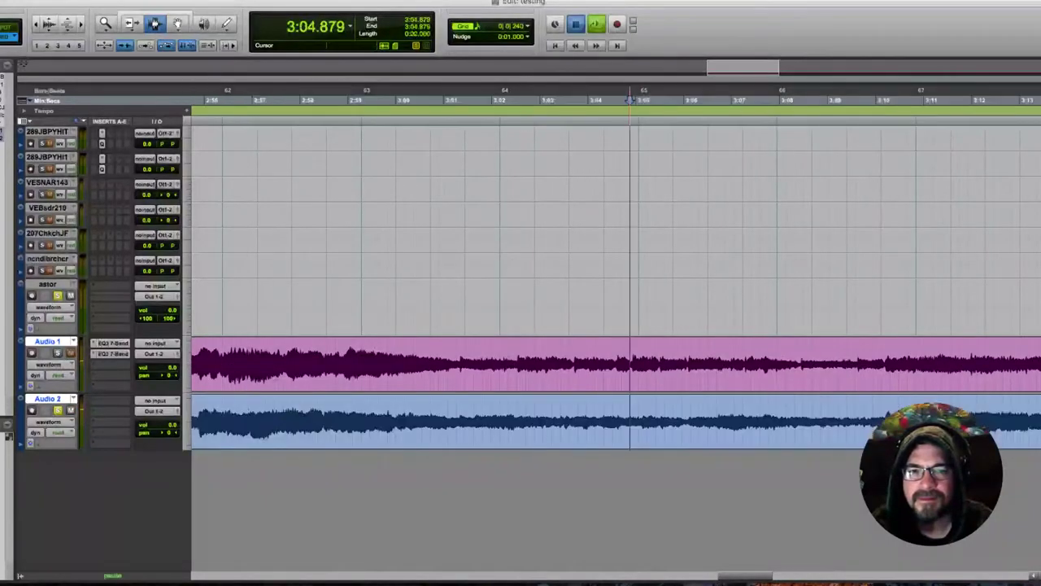
key(Return)
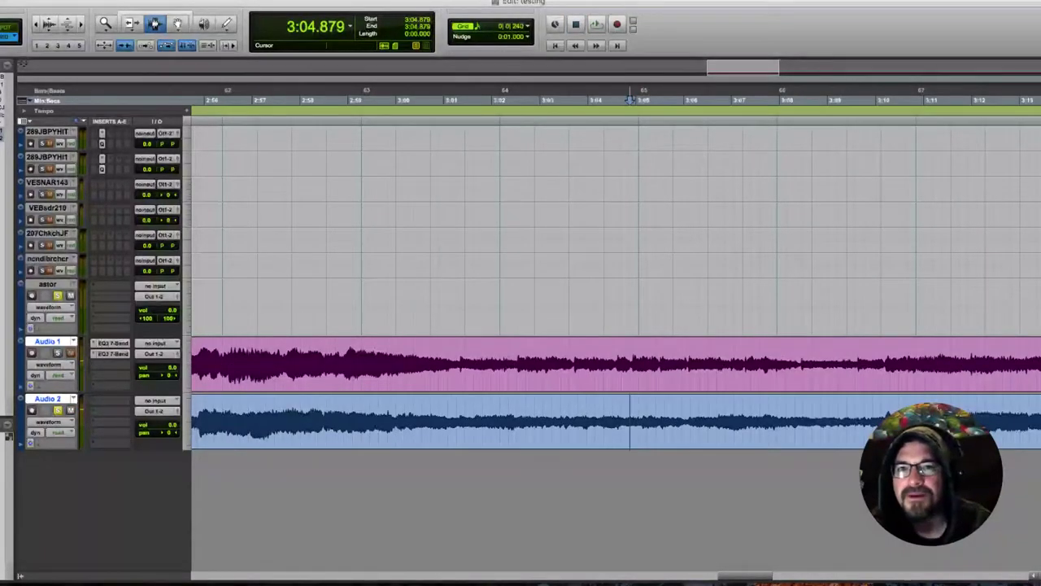
Set the Playback Engine's H/W Buffer Size to 1024 Samples and accept the settings
click(297, 0)
click(337, 9)
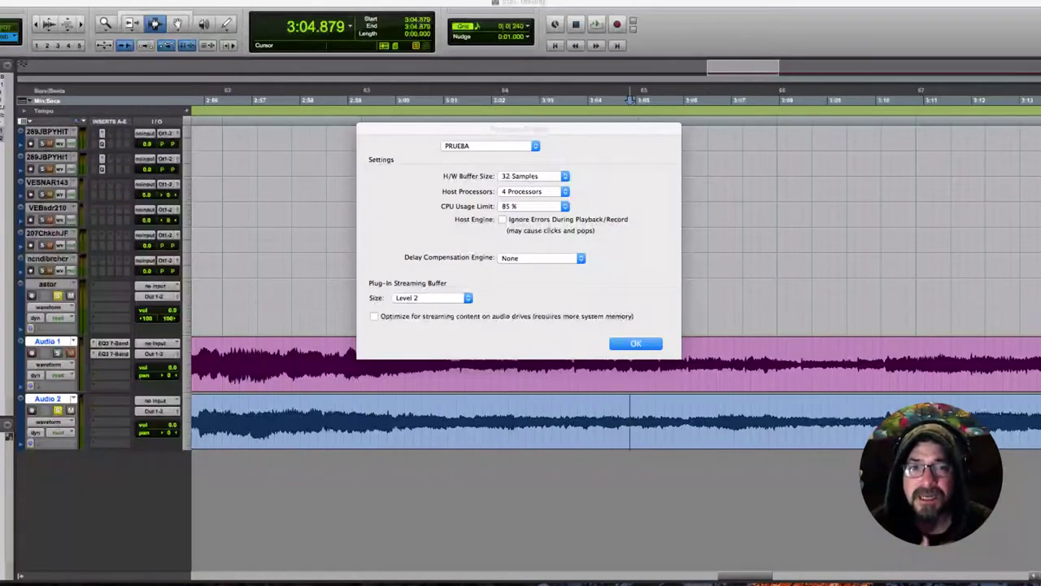
click(533, 176)
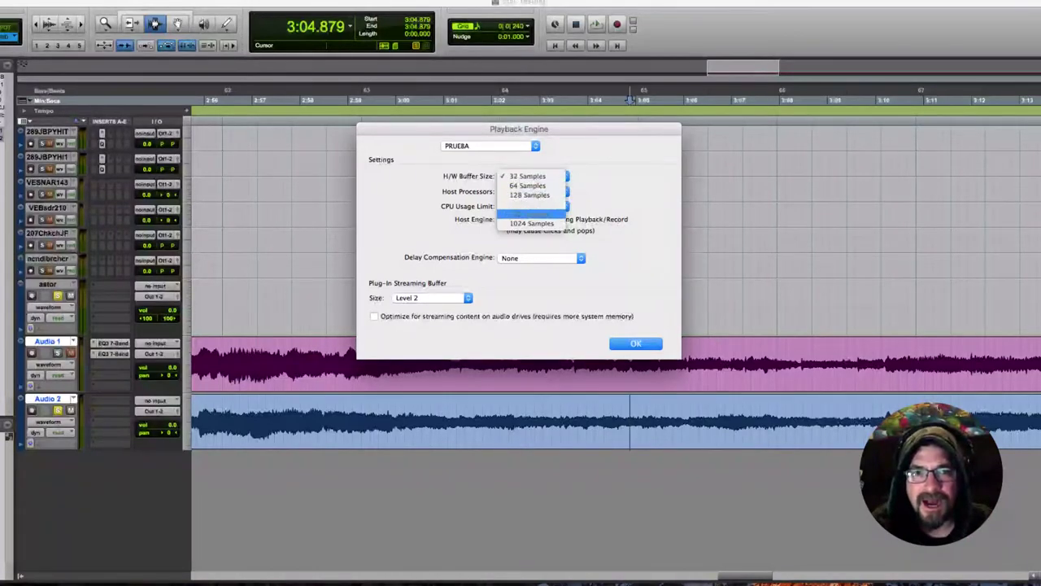
click(531, 223)
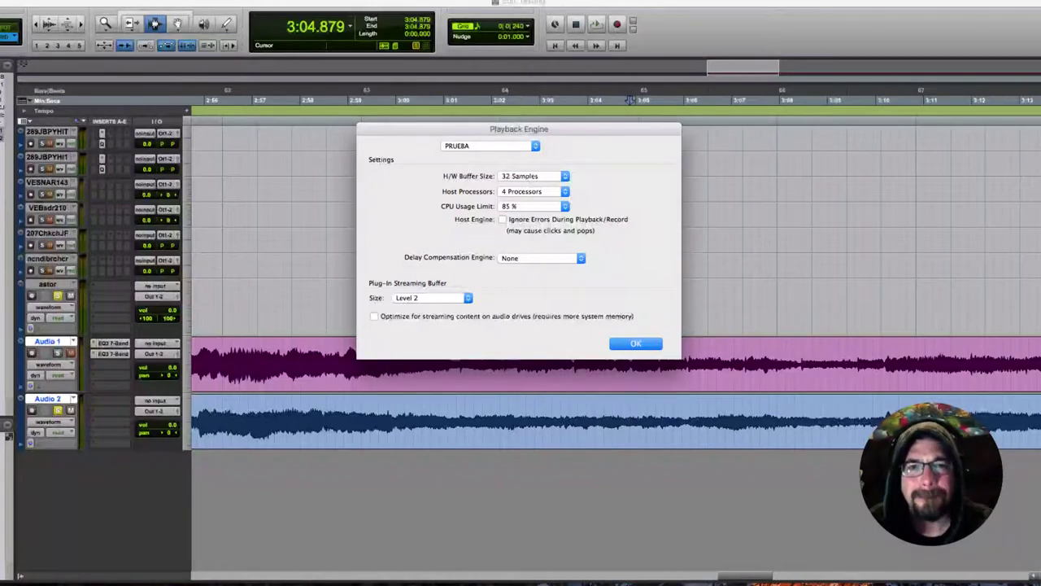
click(534, 176)
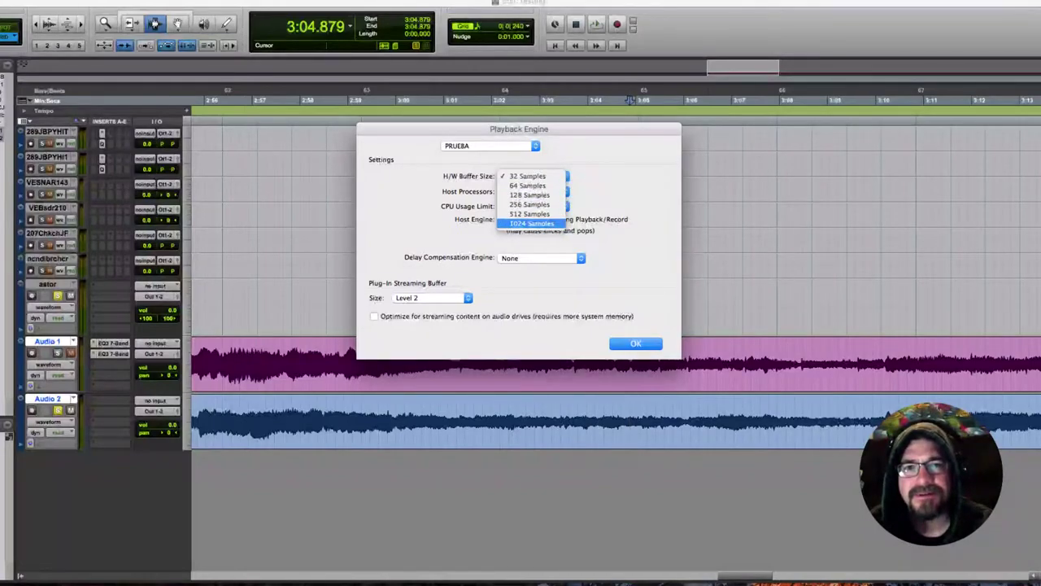
click(531, 223)
click(635, 343)
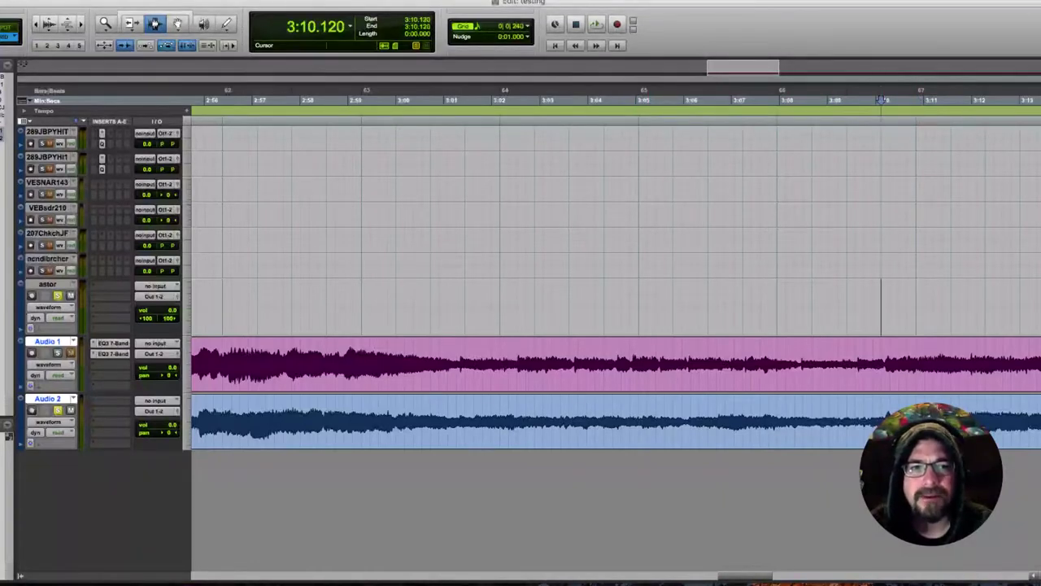
Audition the soloed Audio 2 track from about 3:10, 3:19 and 3:26, and once more from 3:19
key(space)
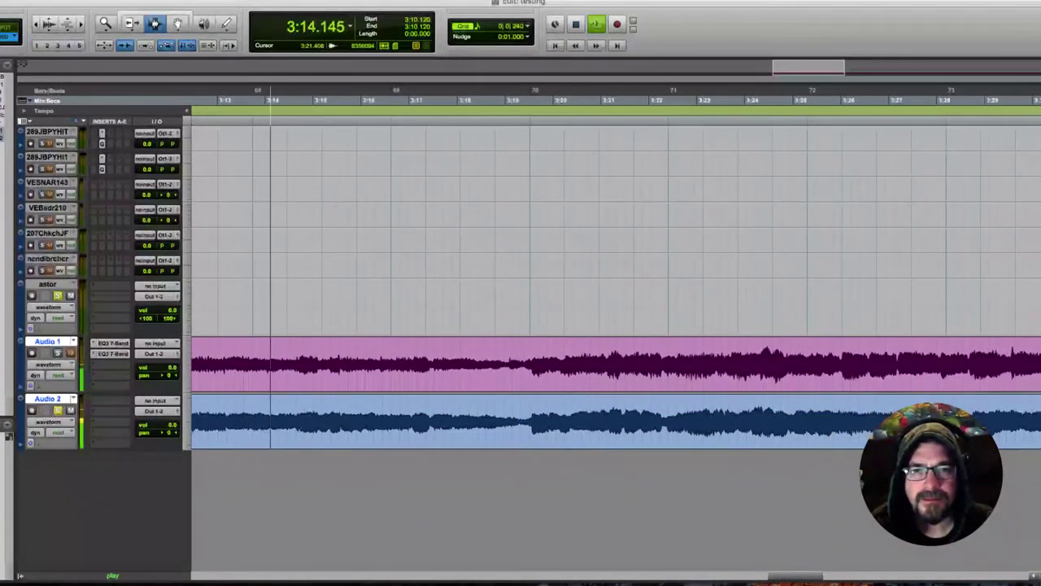
click(531, 99)
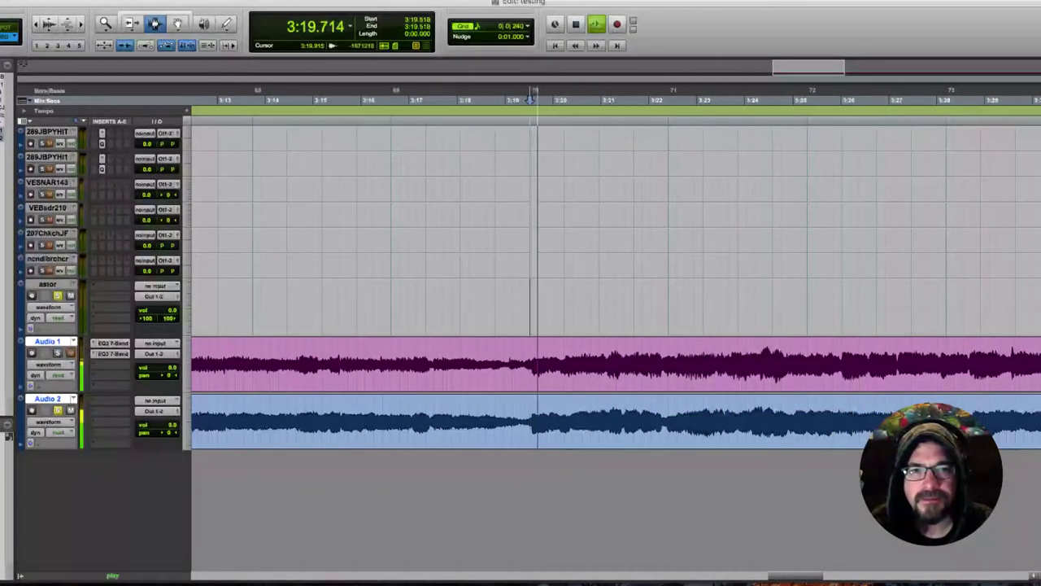
click(842, 99)
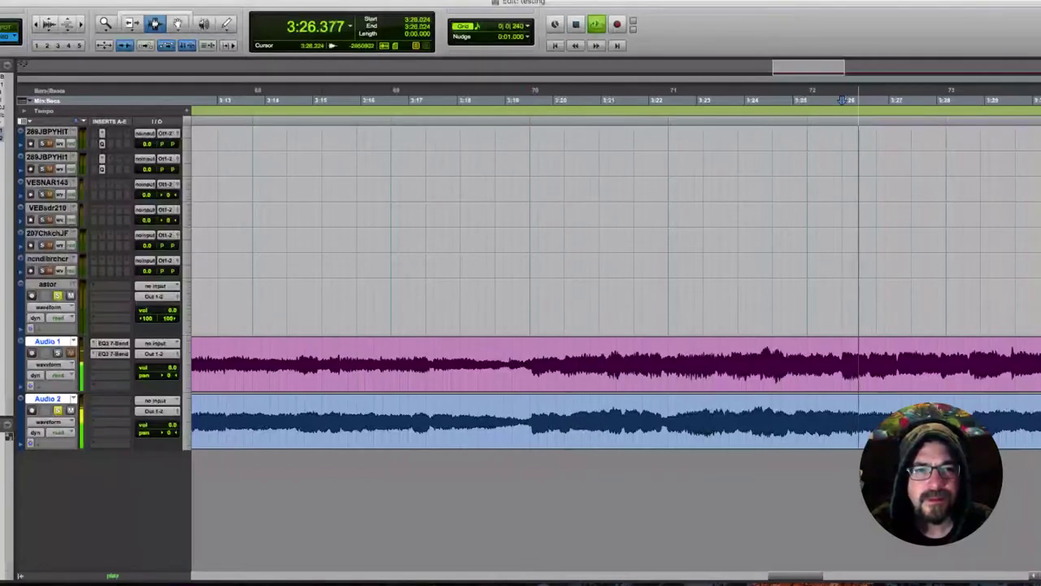
drag(859, 307, 1040, 308)
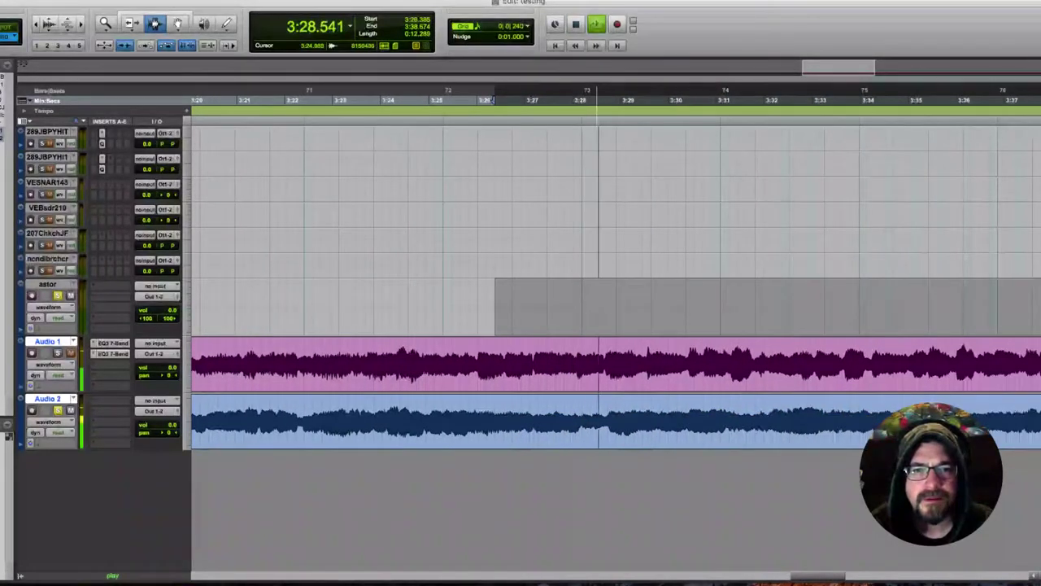
key(space)
drag(660, 307, 185, 307)
click(255, 100)
key(space)
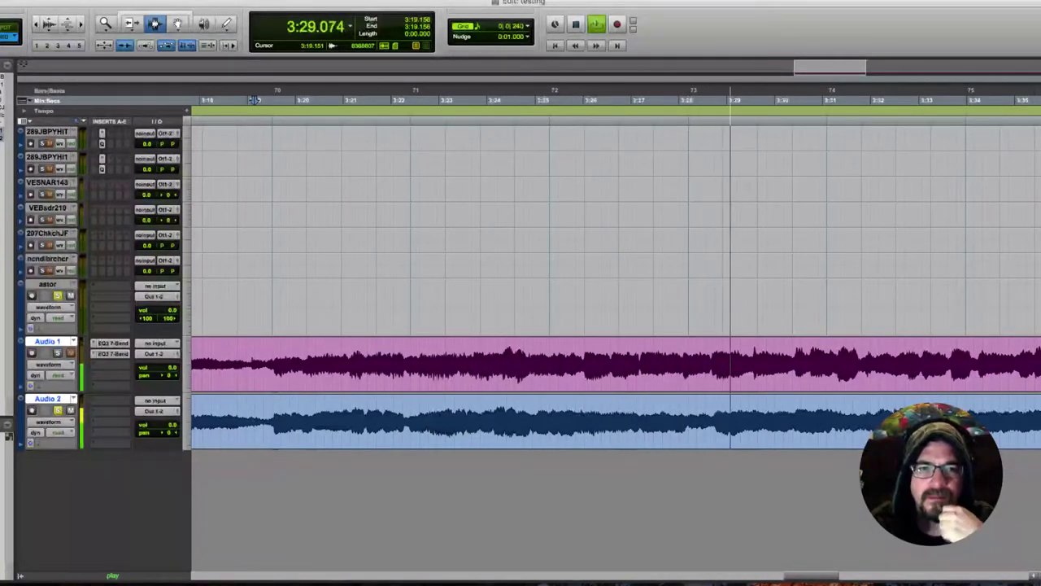
Audition the Audio 1 selection from about 3:24.6 to 3:29.6, and replay the sample from about 3:19.5 and 3:22.8
key(space)
drag(758, 364, 514, 364)
key(space)
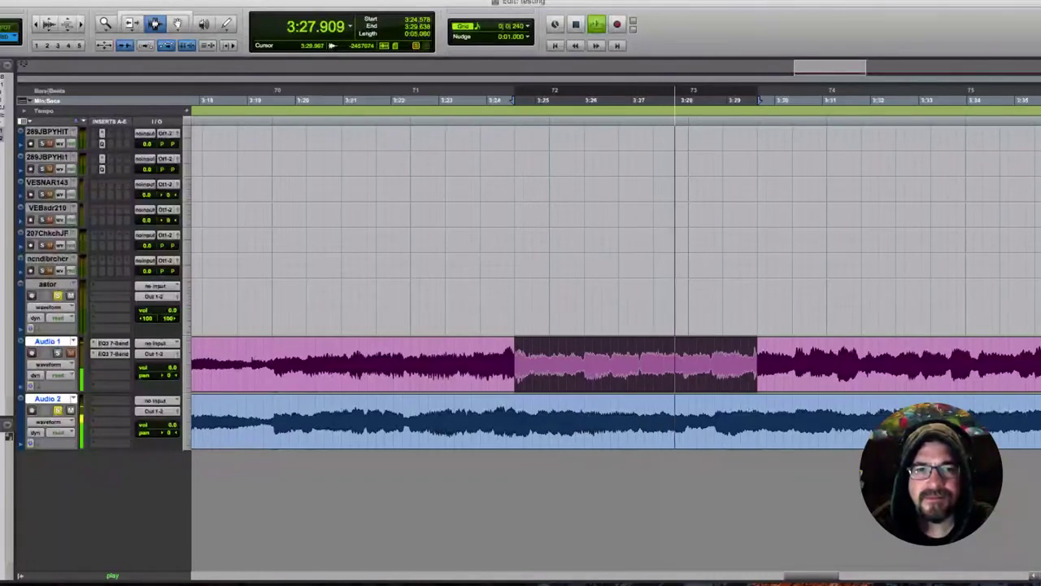
click(279, 100)
key(space)
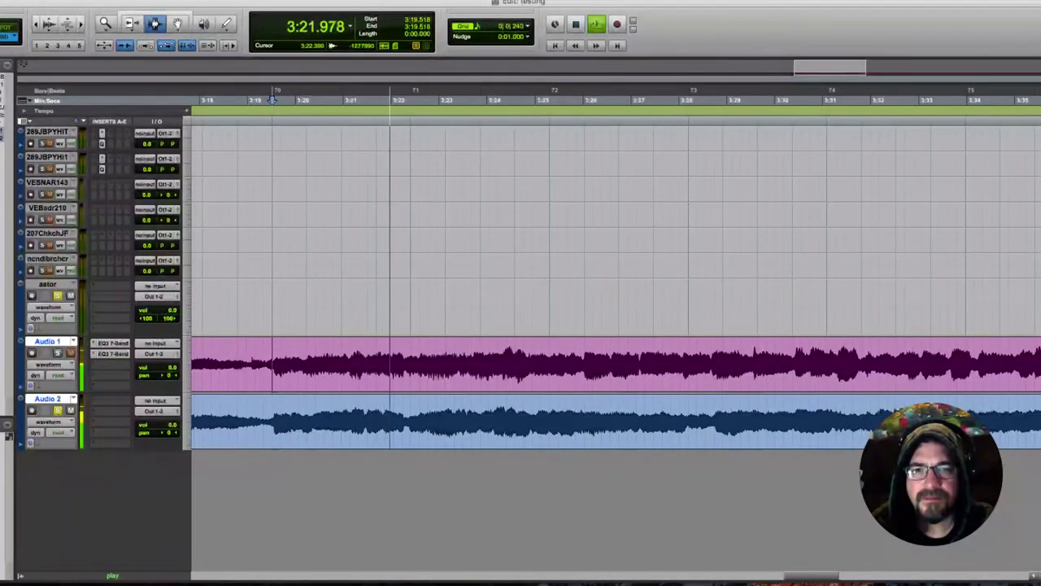
key(space)
click(427, 100)
key(space)
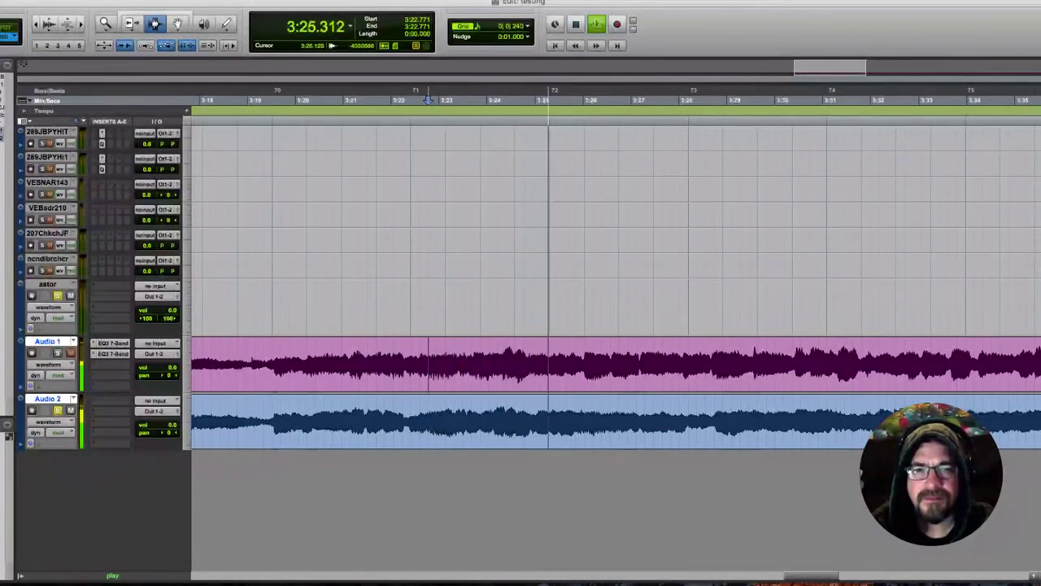
Play Audio 1 and Audio 2 soloed together from about 3:25, panning Audio 1 fully left and Audio 2 to 84 right
click(533, 421)
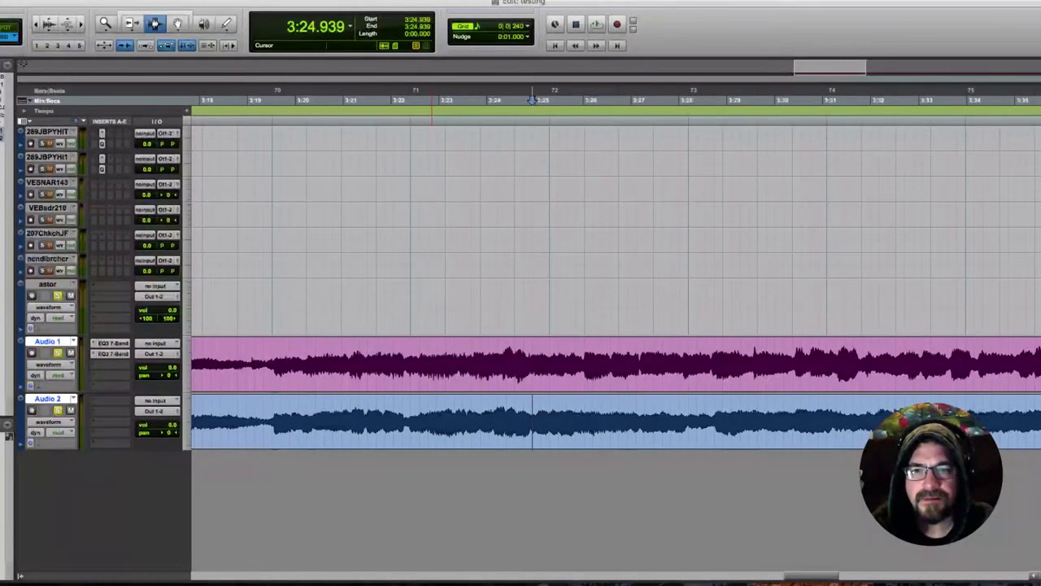
key(space)
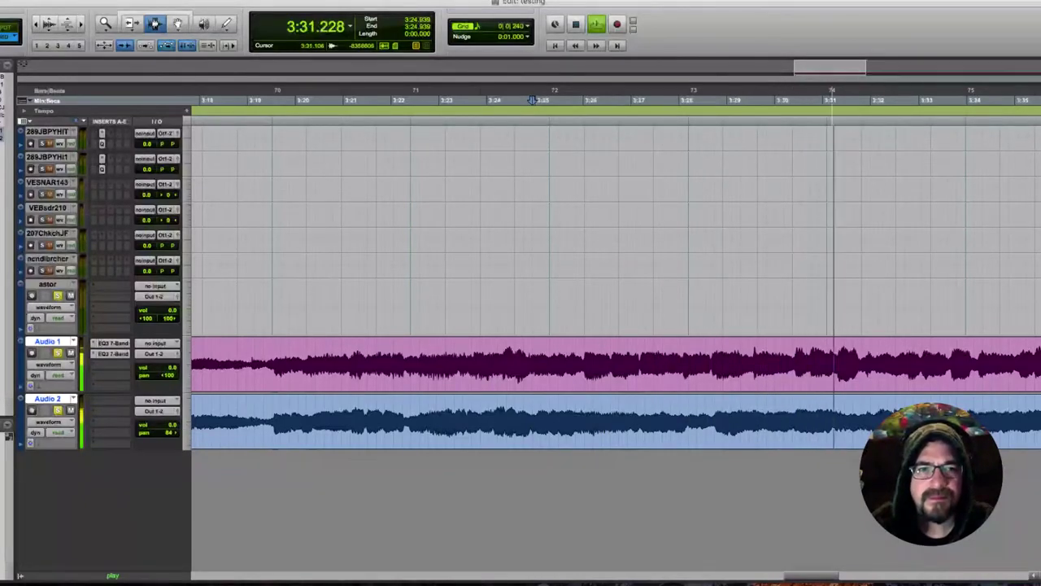
Audition both panned tracks from about 3:38, 3:48, 3:57 and 4:07
drag(766, 370, 1040, 418)
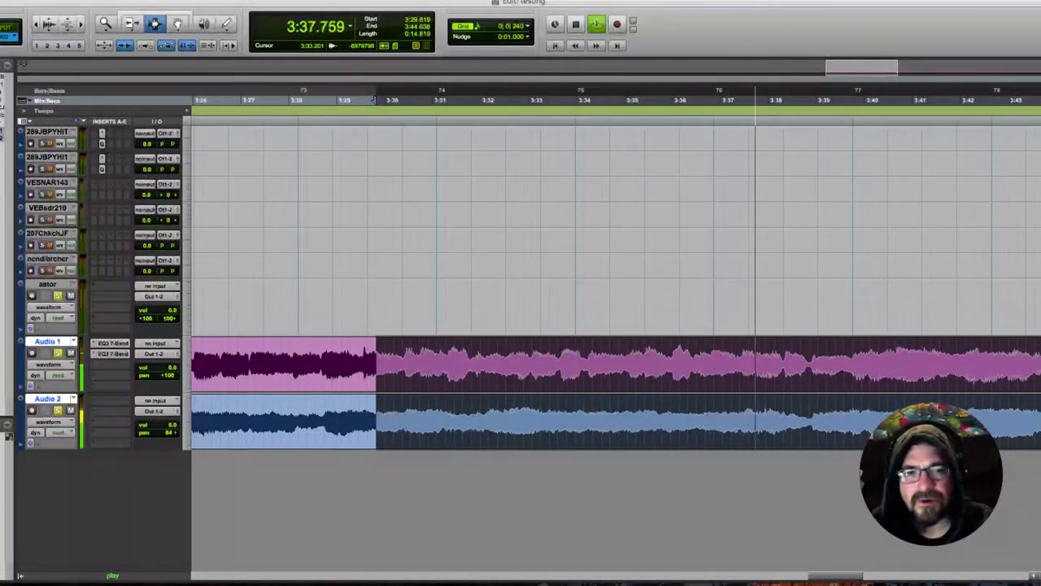
click(791, 366)
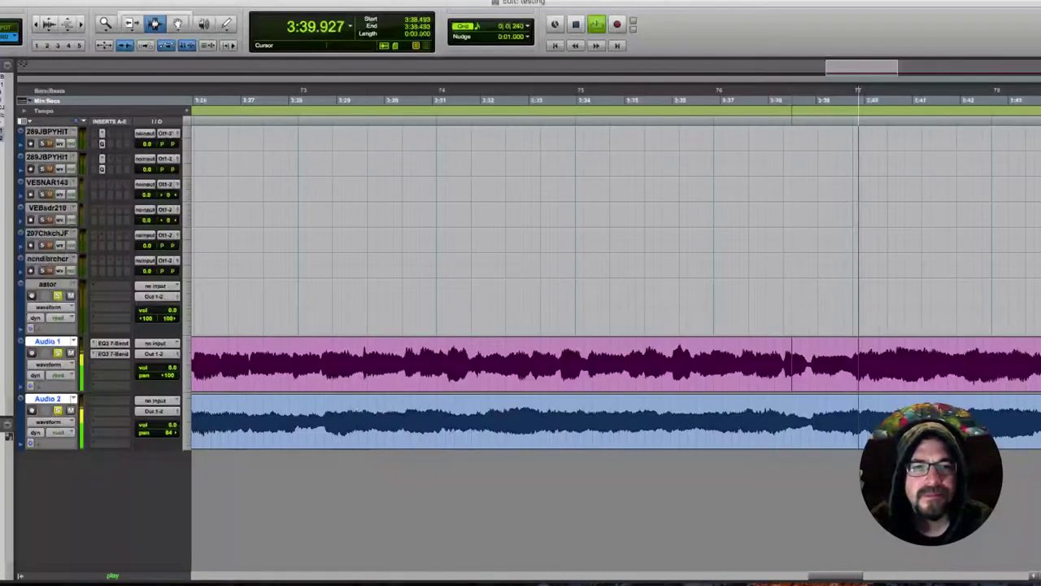
drag(791, 366, 1040, 422)
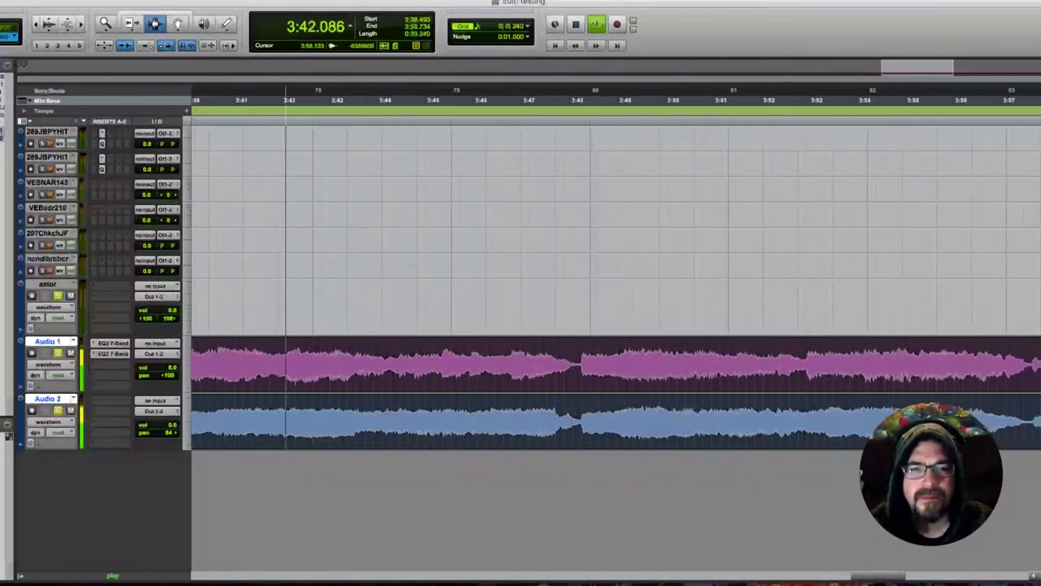
key(Down)
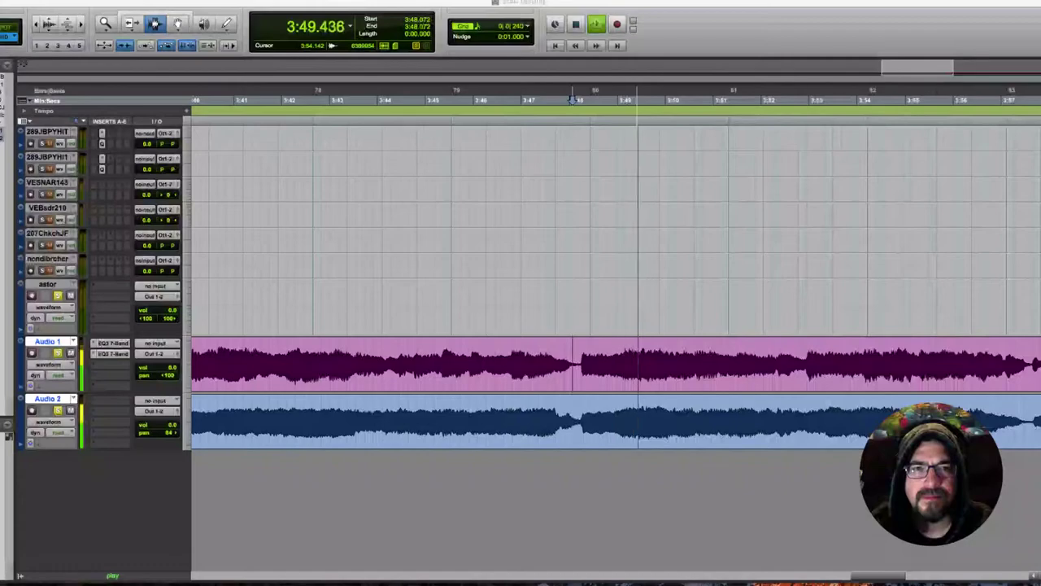
drag(1006, 366, 1039, 419)
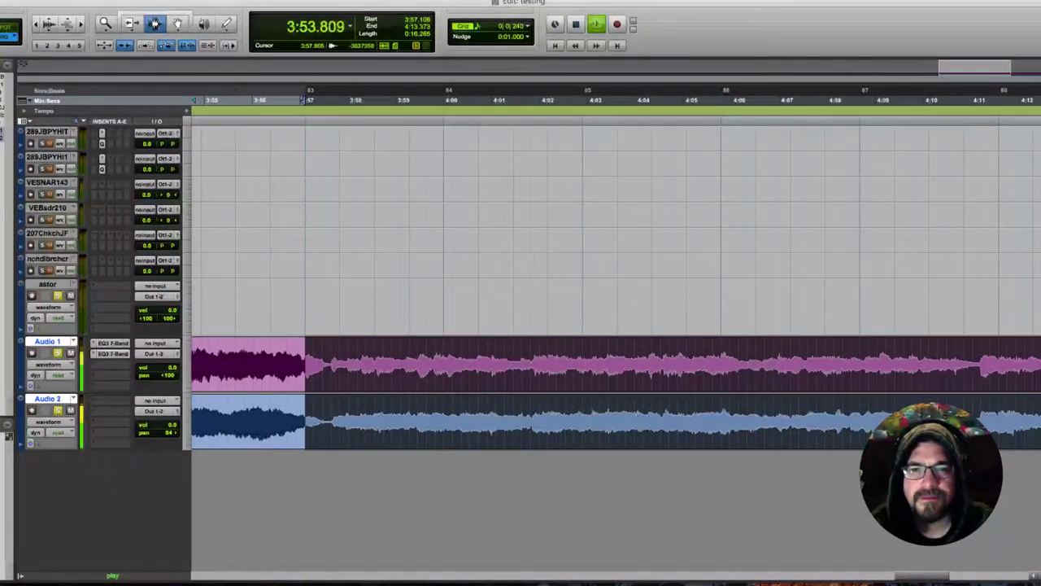
click(333, 99)
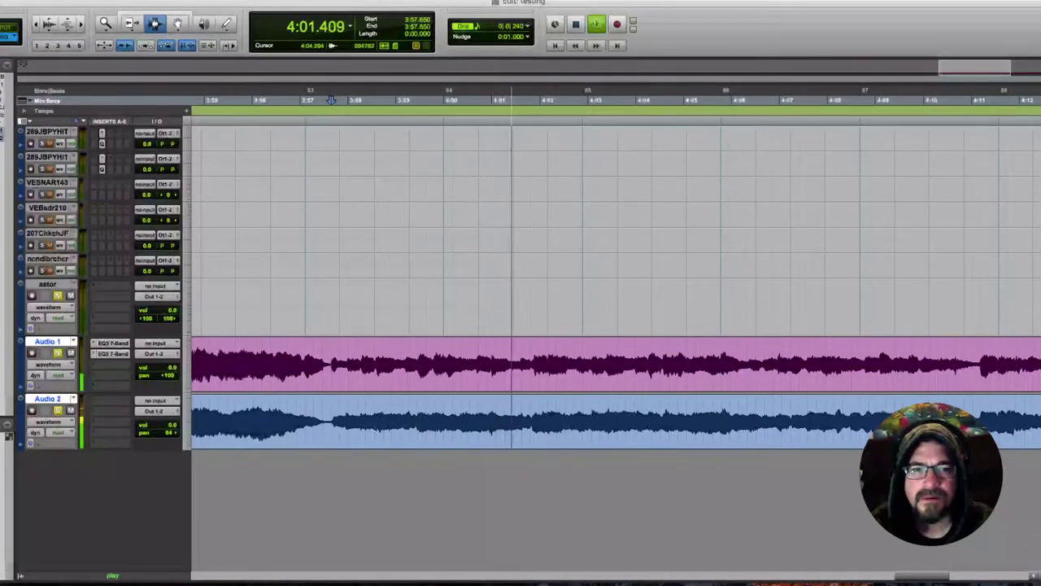
key(space)
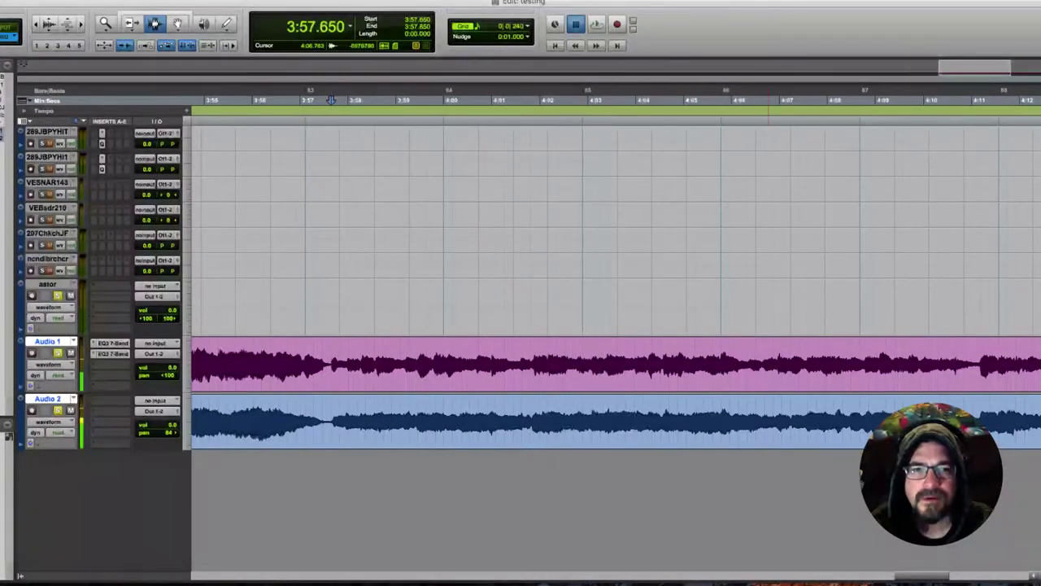
click(767, 383)
key(space)
drag(826, 370, 1040, 352)
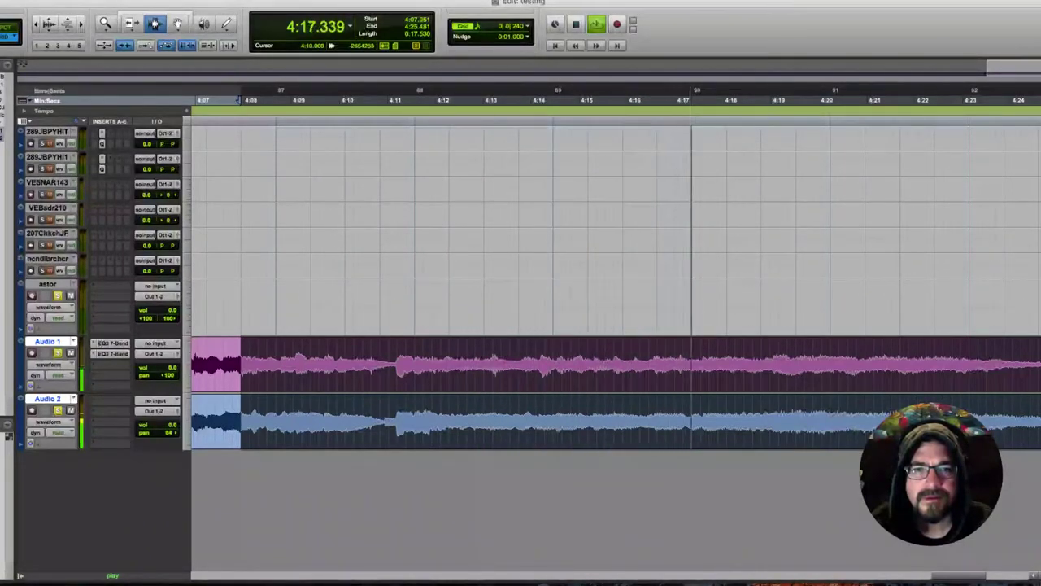
Solo only Audio 1, centre its pan, and compare the passage from about 4:11 with its two EQs bypassed and active
click(389, 373)
key(space)
key(space)
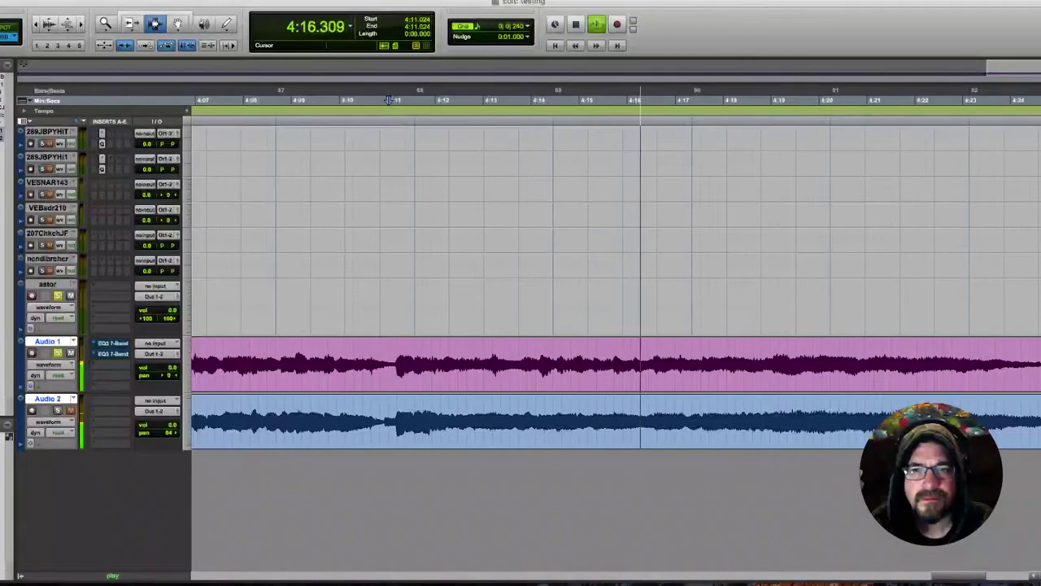
click(393, 99)
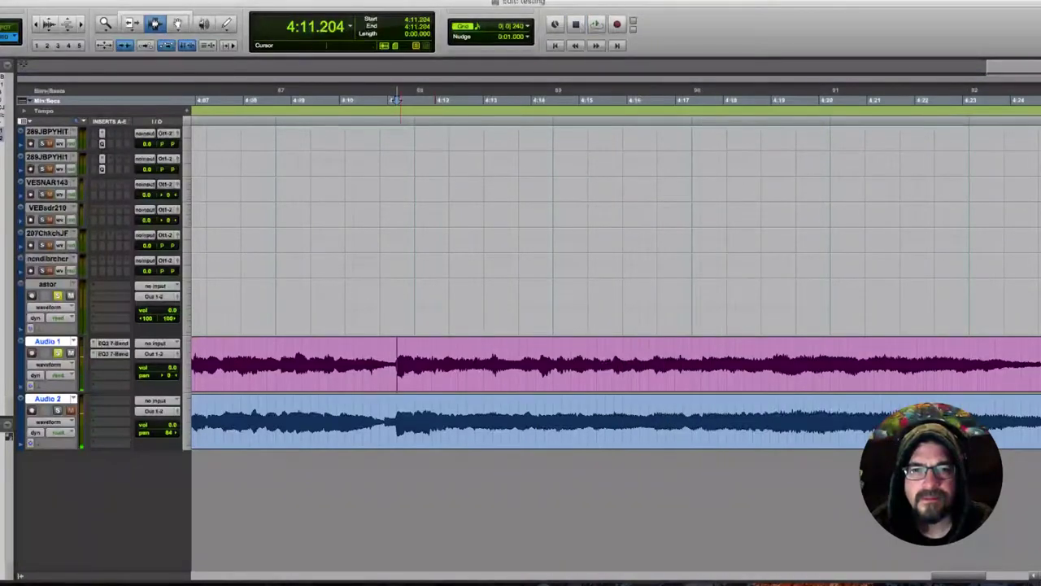
Play Audio 2 soloed from 4:11.204, and separate the Audio 1 and Audio 2 clips at 4:11.024
click(395, 99)
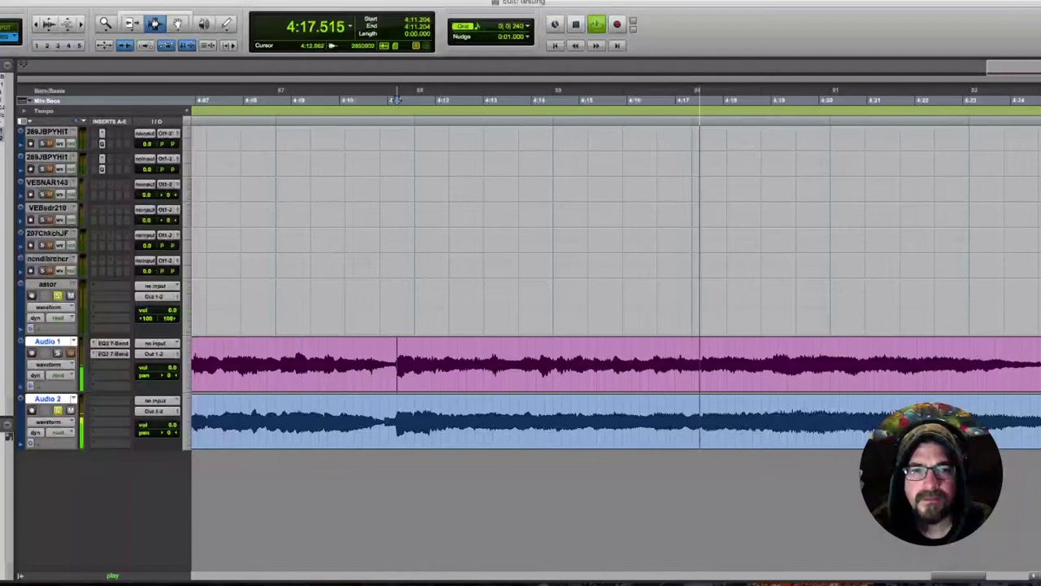
key(space)
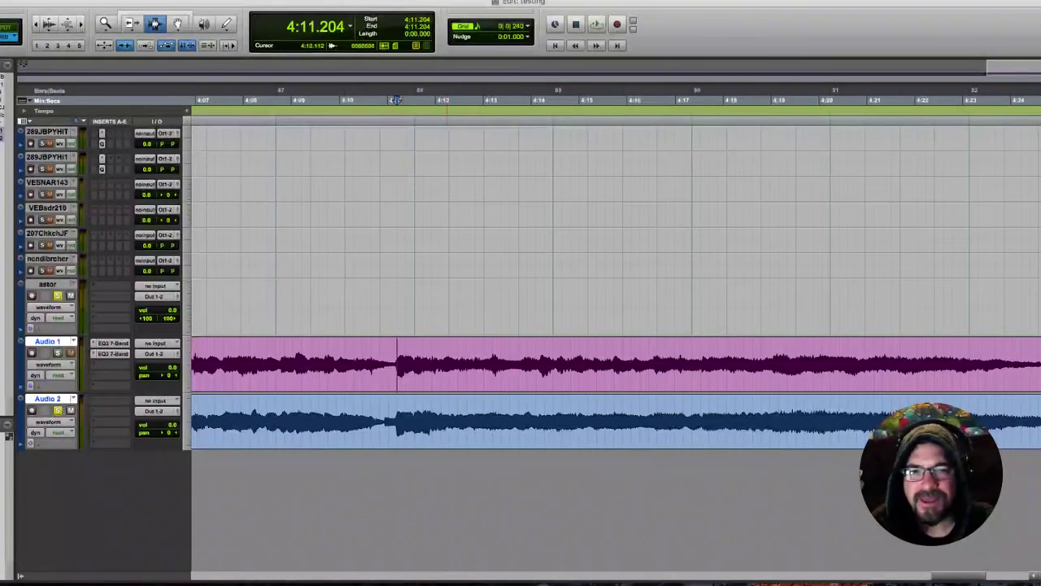
drag(392, 100, 1040, 100)
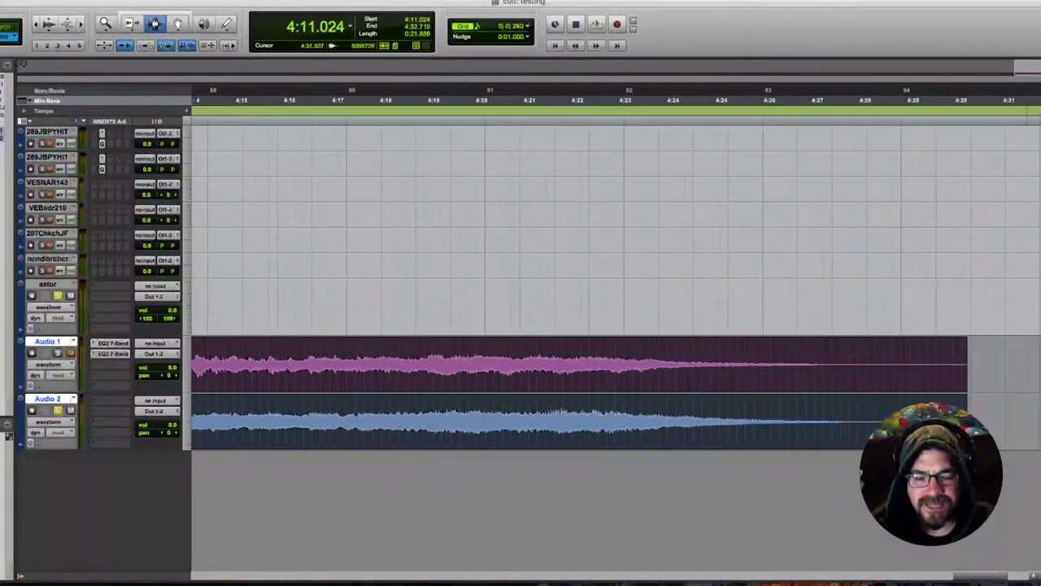
key(r)
key(r)
key(r)
key(r)
key(r)
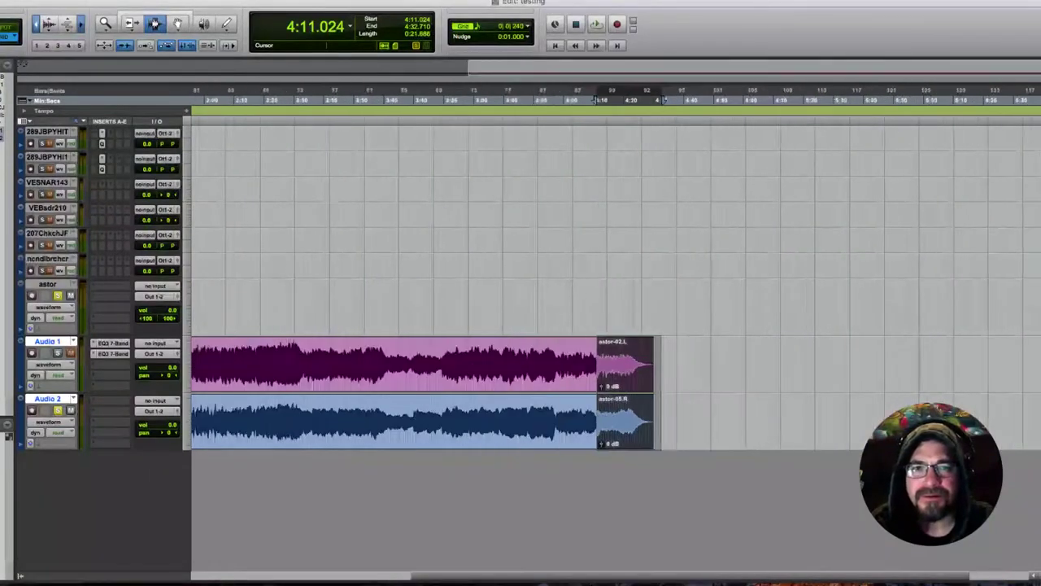
Audition the opening seconds of the sample with Audio 2 soloed
drag(609, 366, 192, 365)
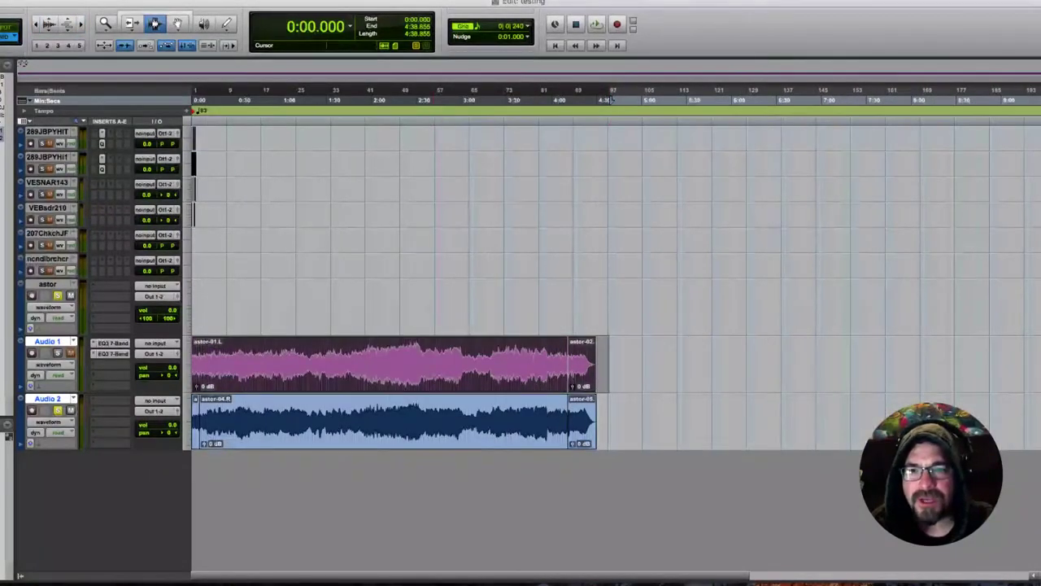
key(space)
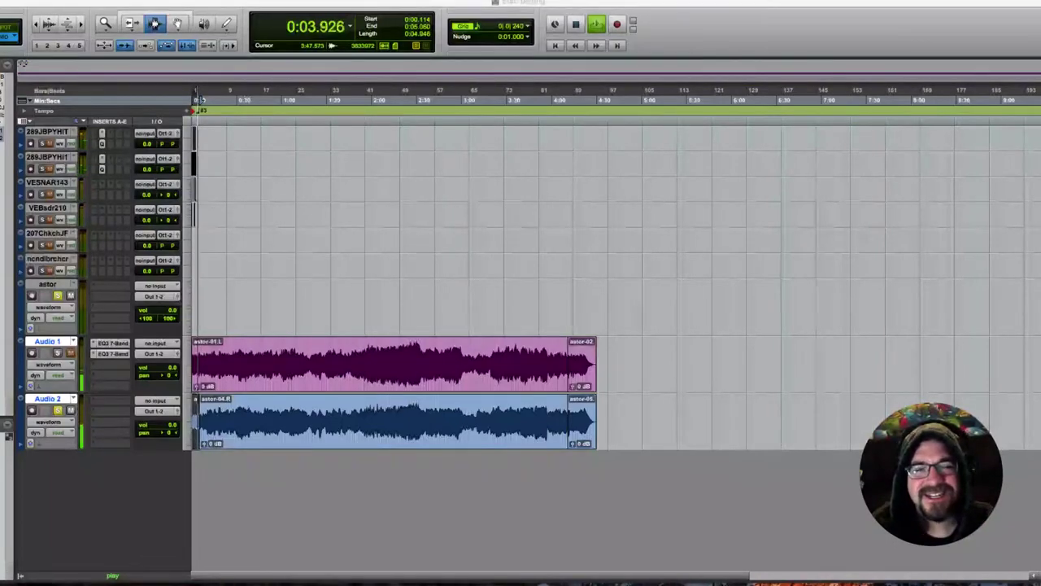
key(space)
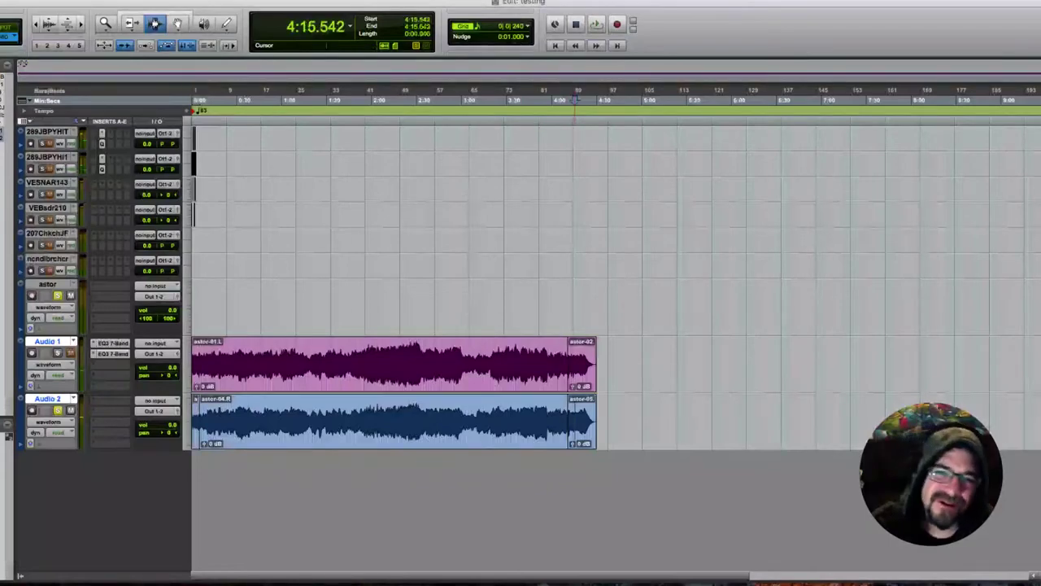
Keep only the ending section of Audio 1 and Audio 2 from 4:11.024, deleting the rest and placing it at 0:00.000
double_click(575, 423)
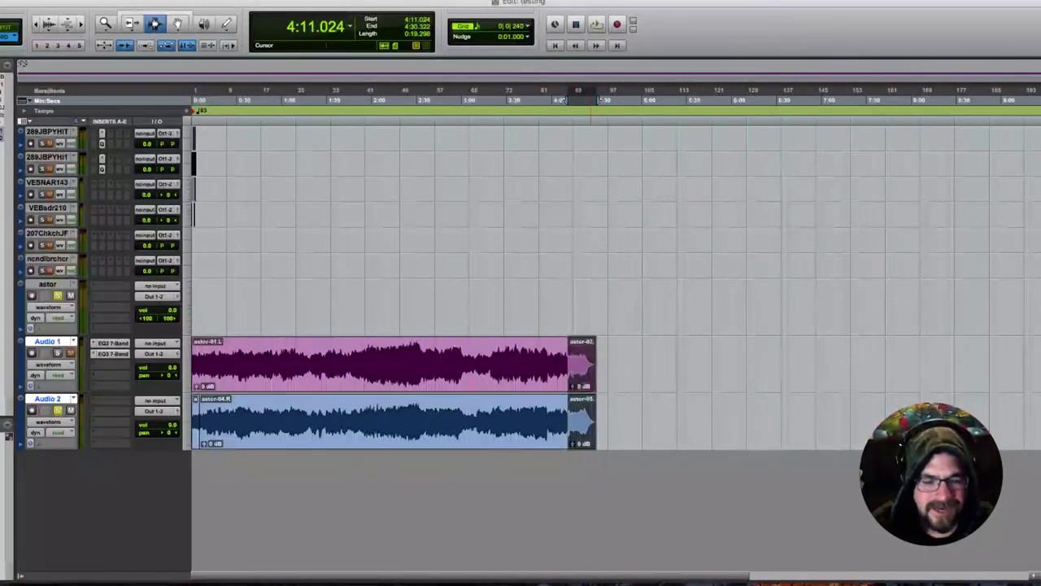
key(Delete)
shift+click(624, 415)
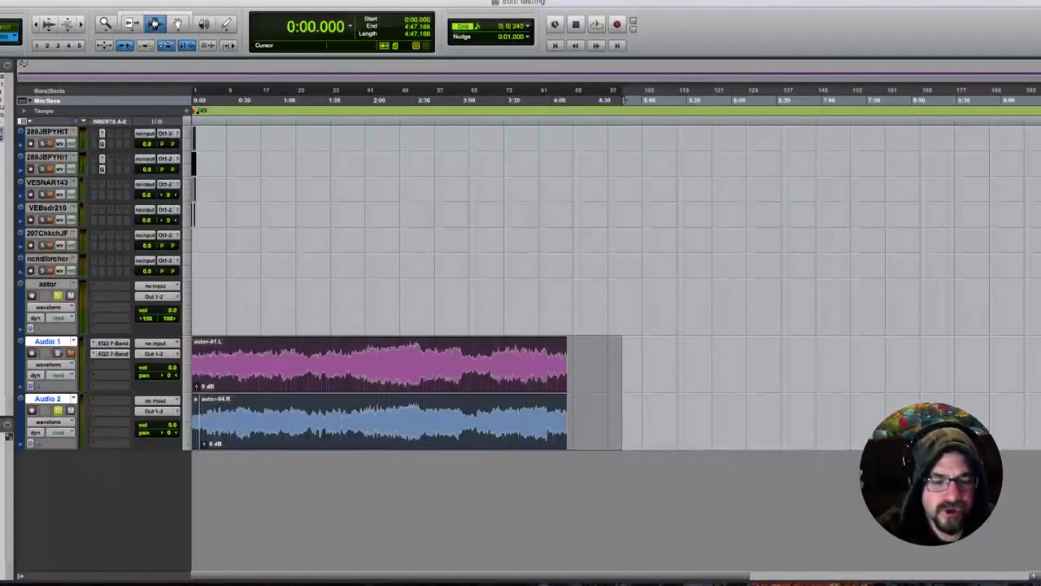
key(Delete)
key(super+v)
Audition the relocated ending section from the session start, and replay it from 0:00.180
key(F5)
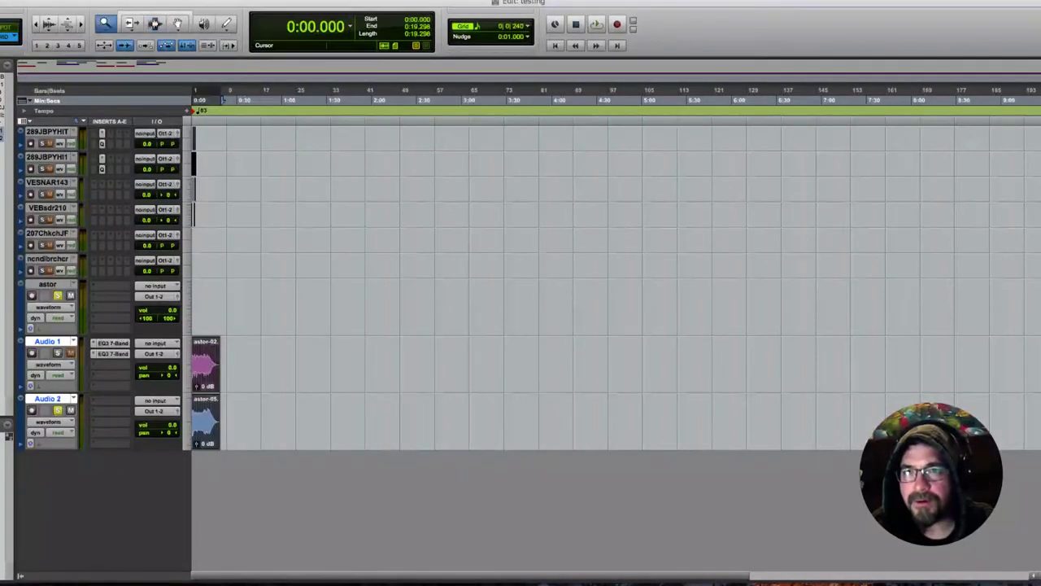
drag(193, 366, 335, 366)
drag(193, 366, 502, 366)
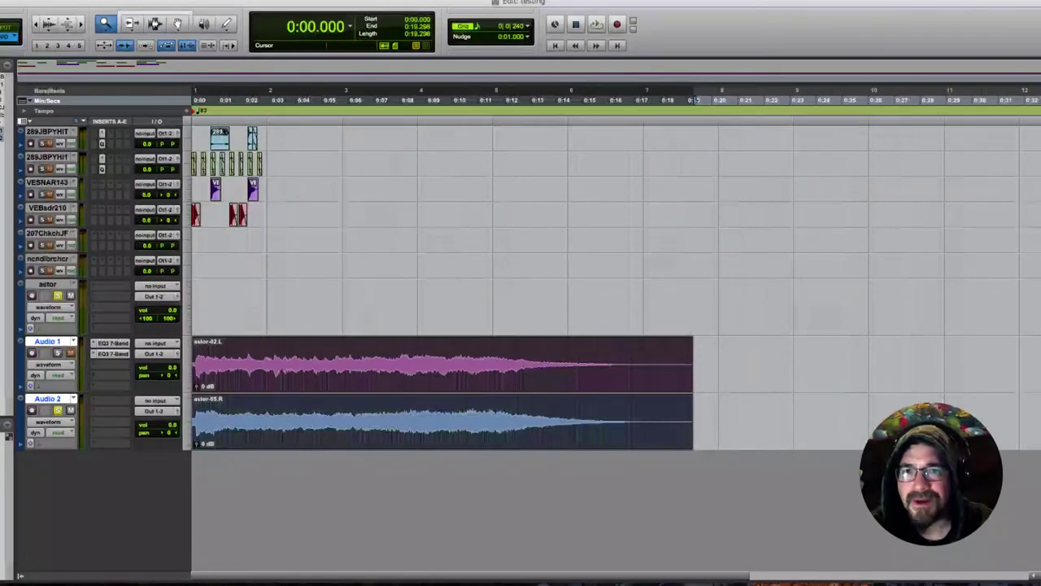
key(space)
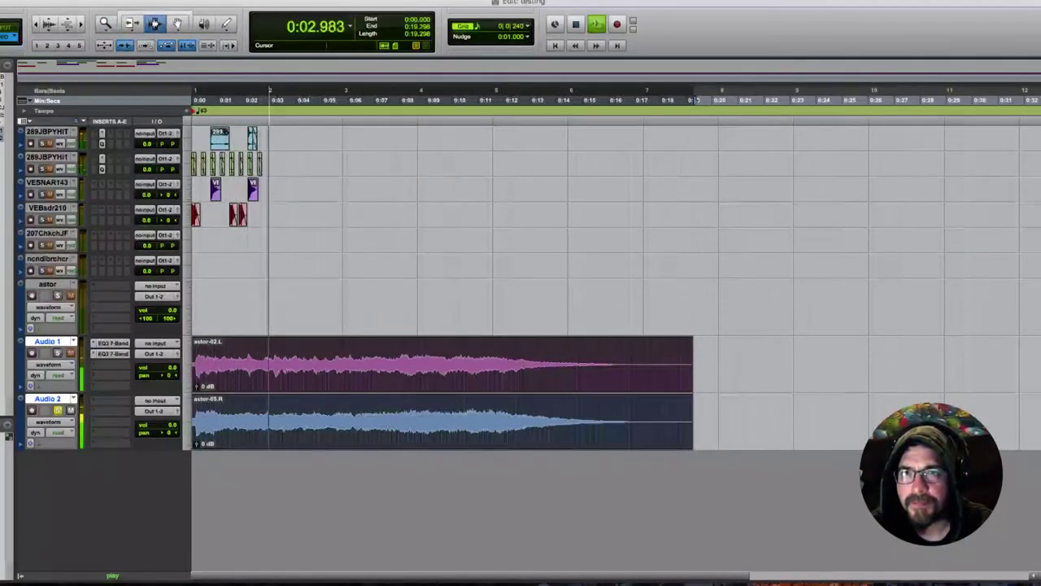
key(F5)
drag(193, 423, 795, 423)
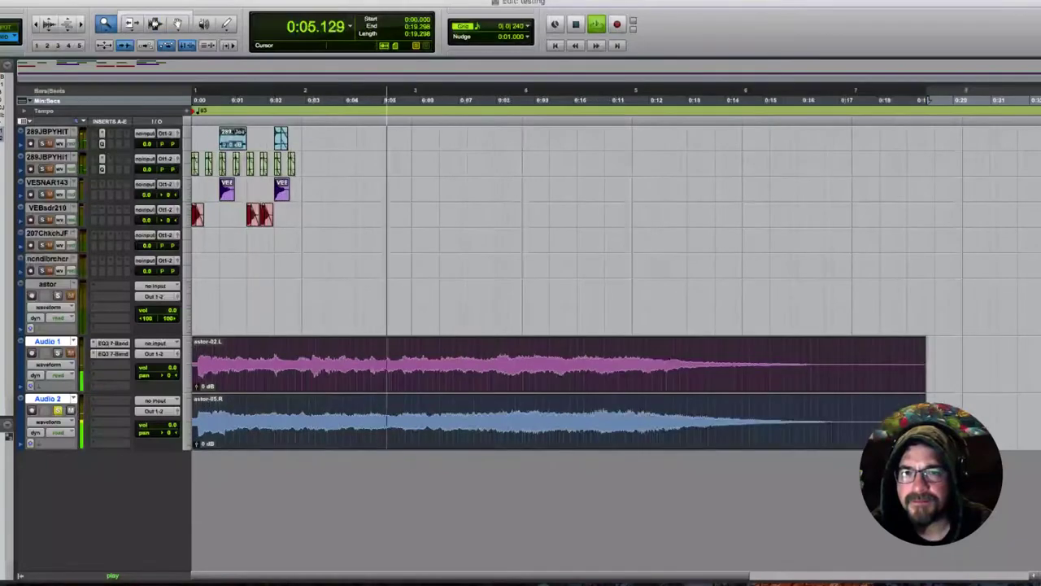
click(155, 25)
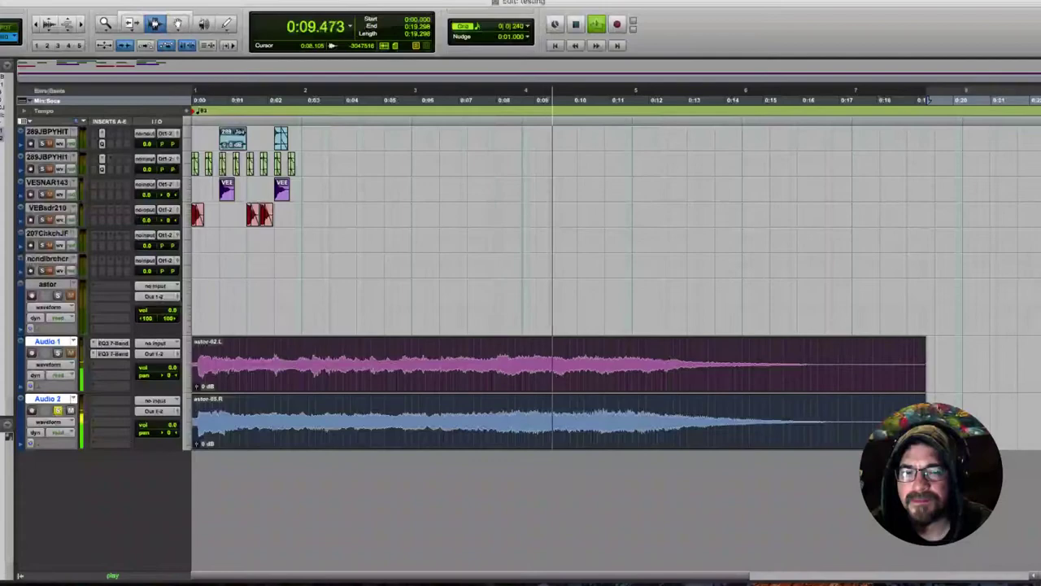
key(space)
click(199, 423)
key(space)
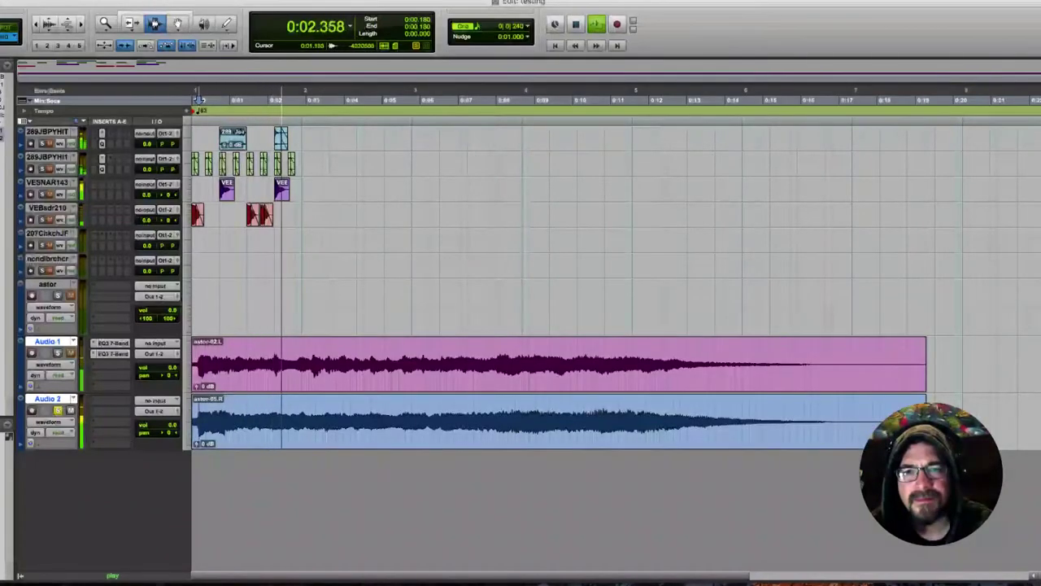
key(space)
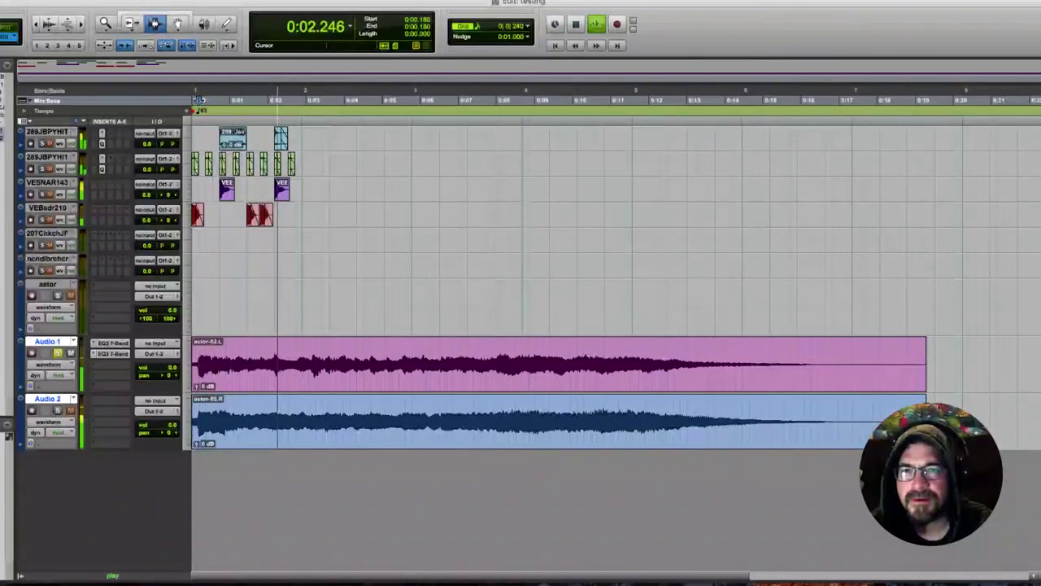
Audition Audio 1 soloed from about 0:03.433 and 0:03.614 to locate the start of a usable phrase
key(super+bracketleft)
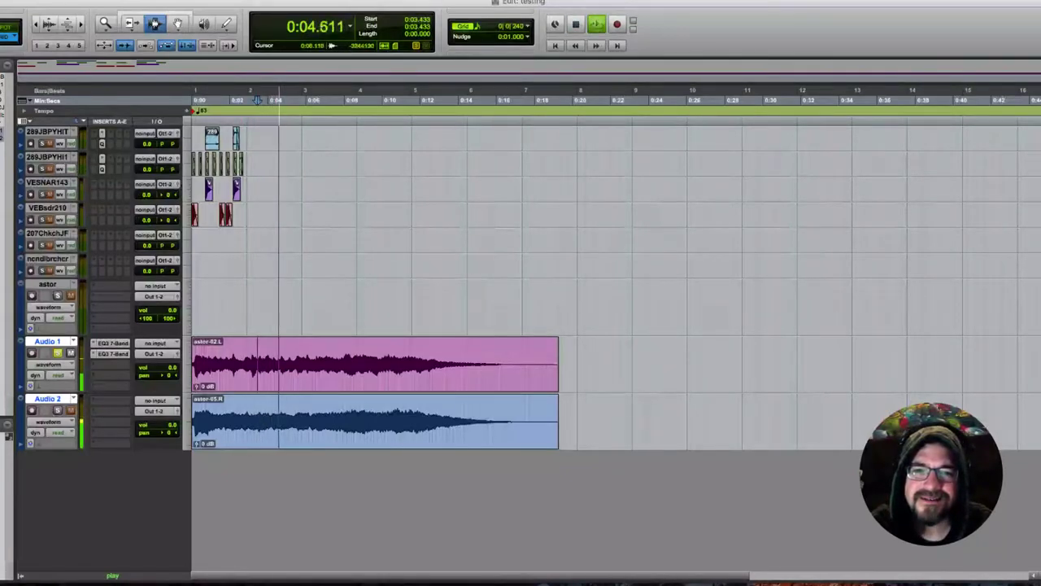
key(space)
click(261, 366)
key(space)
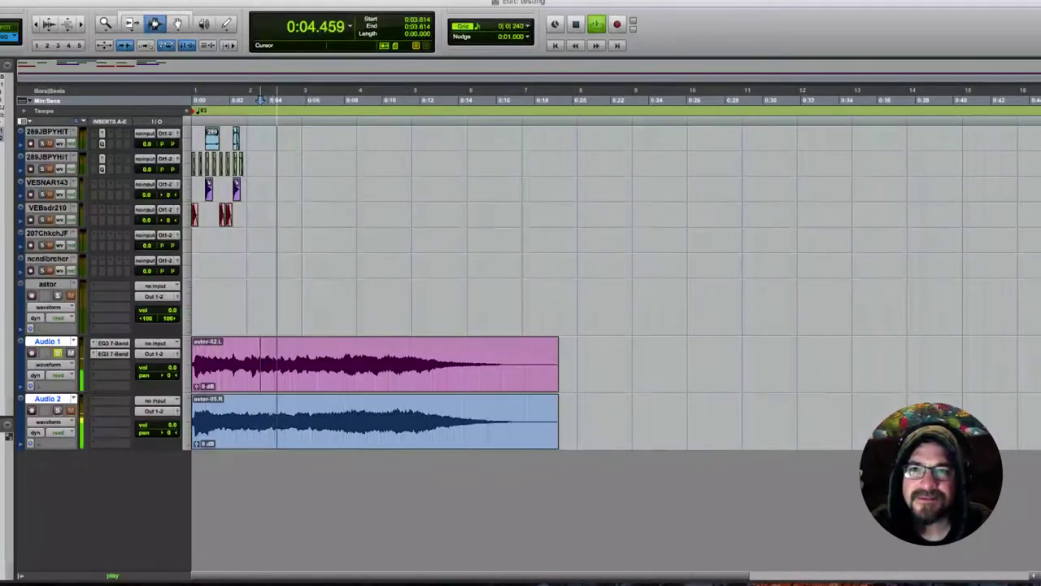
key(space)
click(106, 25)
drag(344, 365, 368, 366)
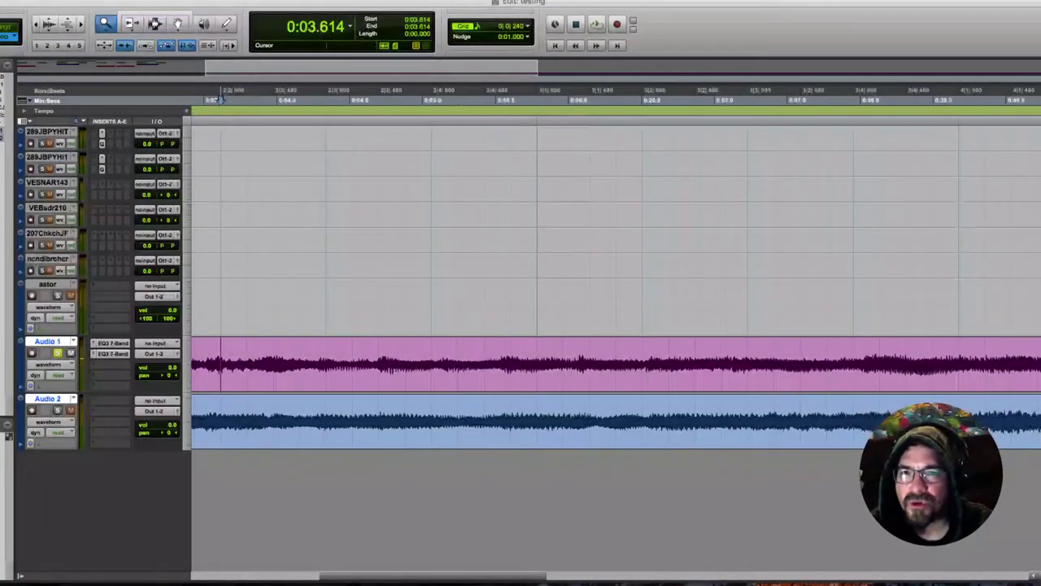
click(201, 358)
key(space)
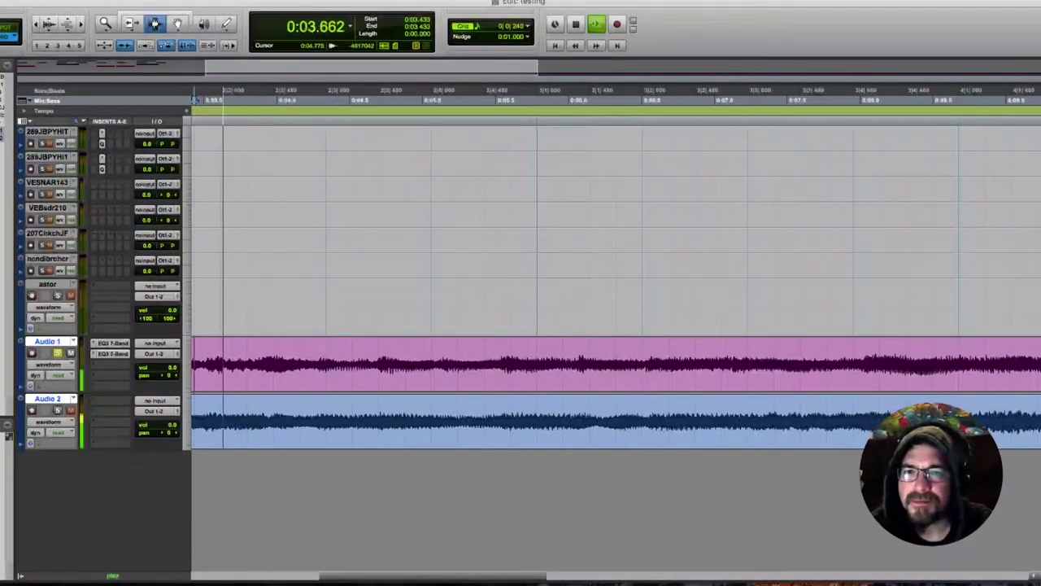
Split Audio 1 at 0:03.863 and delete the audio before that point
key(space)
key(Delete)
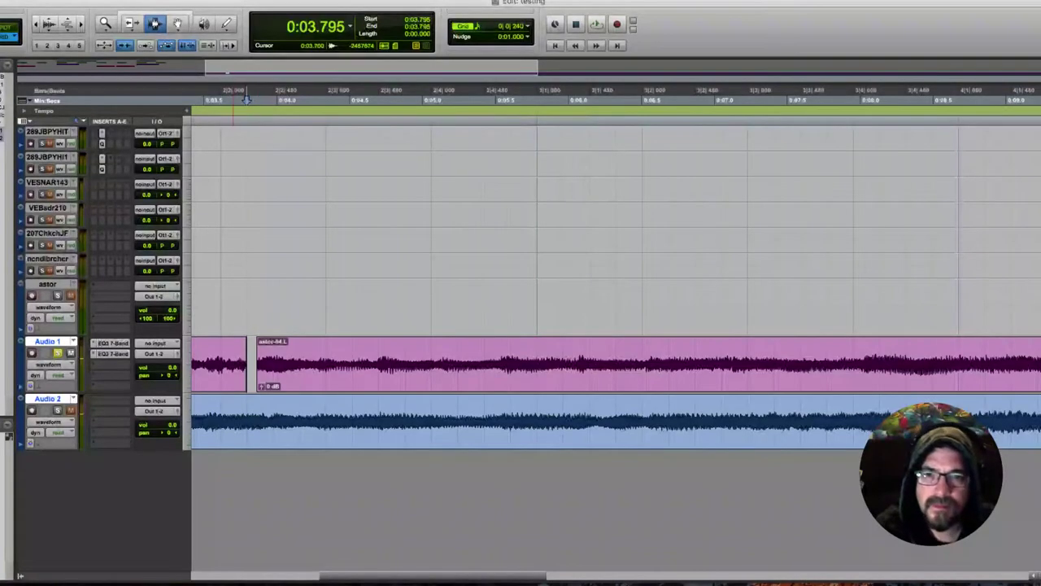
double_click(228, 365)
key(Delete)
Play the trimmed Audio 1 clip repeatedly from 0:03.863 to judge where the phrase should end
double_click(379, 365)
key(space)
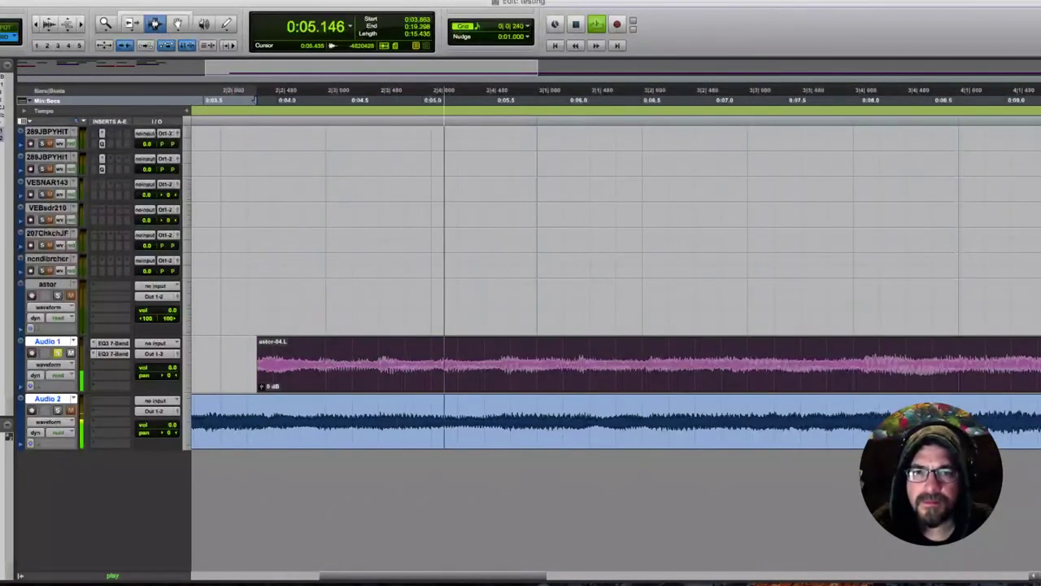
key(space)
click(258, 99)
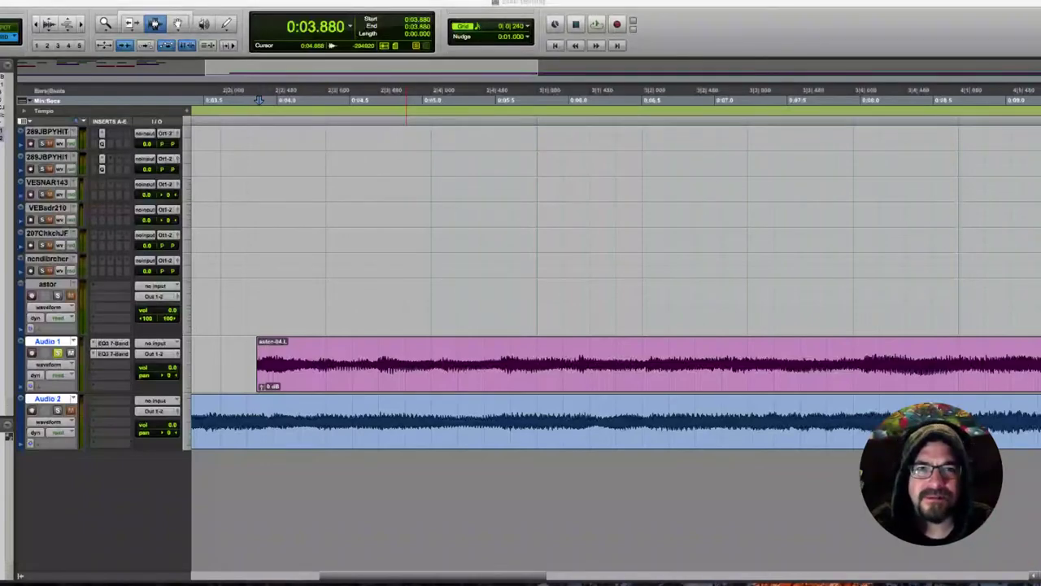
double_click(398, 365)
key(space)
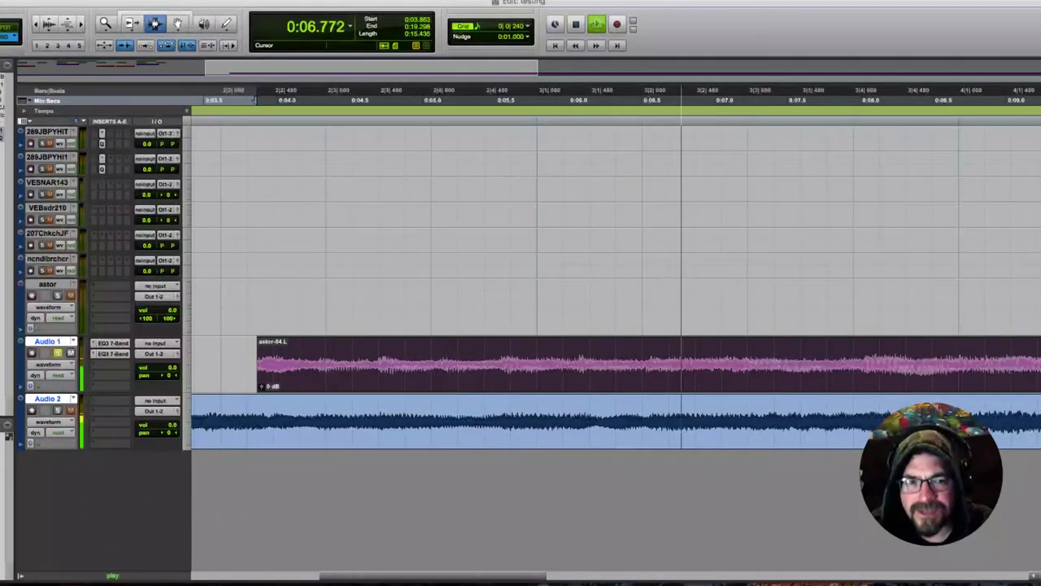
key(space)
key(space)
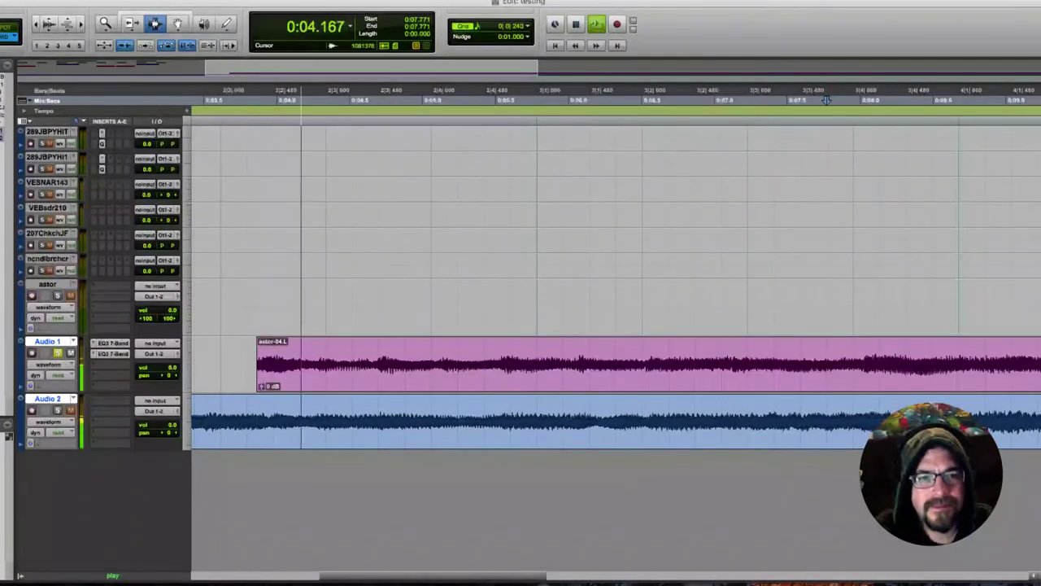
Split Audio 1 at 0:07.771, delete the audio after it, and delete the Audio 2 clip
click(826, 99)
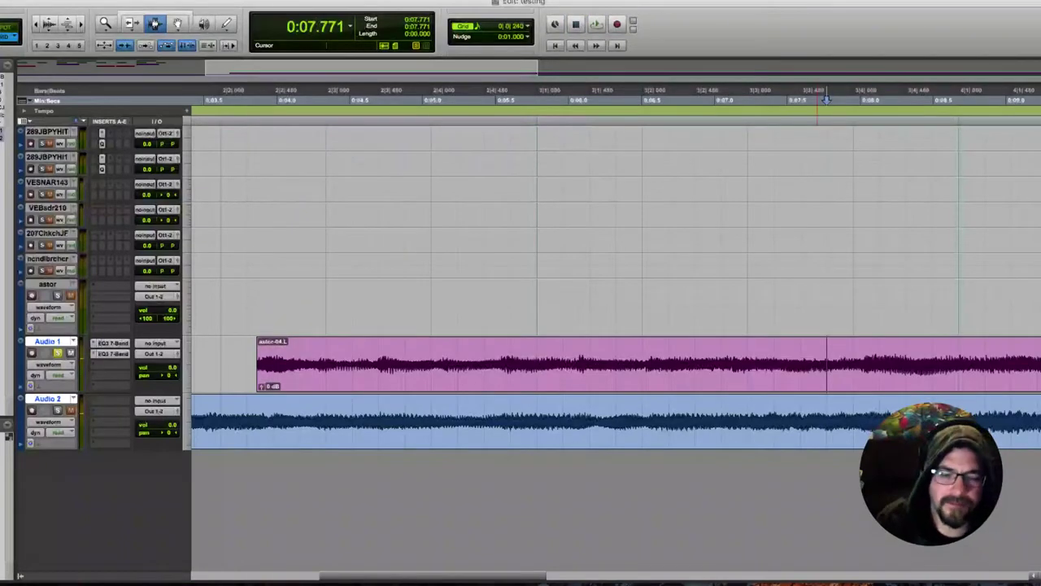
double_click(879, 364)
key(Delete)
double_click(829, 422)
key(Delete)
Move the remaining Audio 1 phrase to the session start at 0:00.000 and play it
double_click(697, 365)
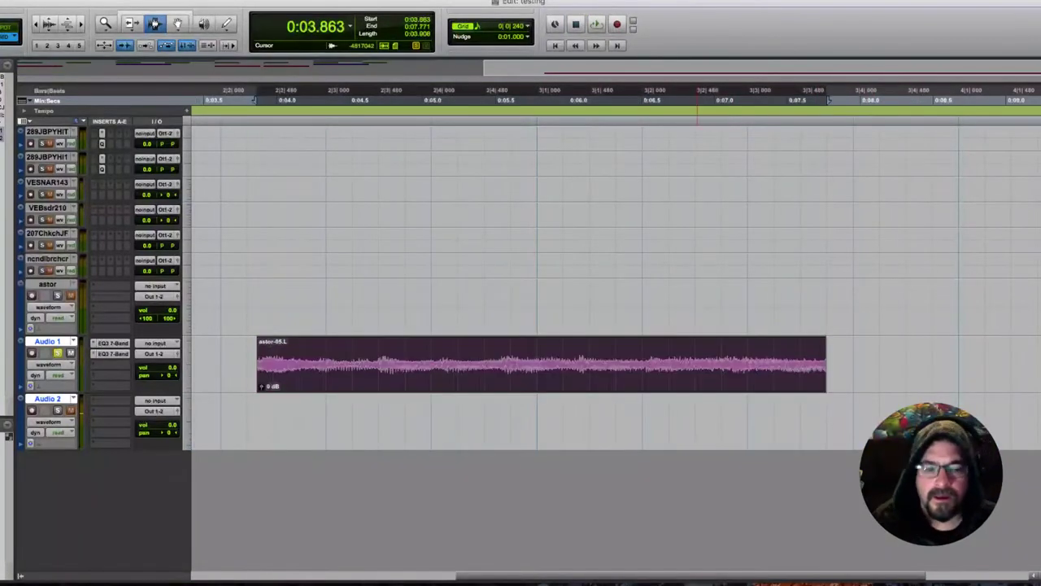
key(Delete)
key(Return)
key(super+shift+z)
key(space)
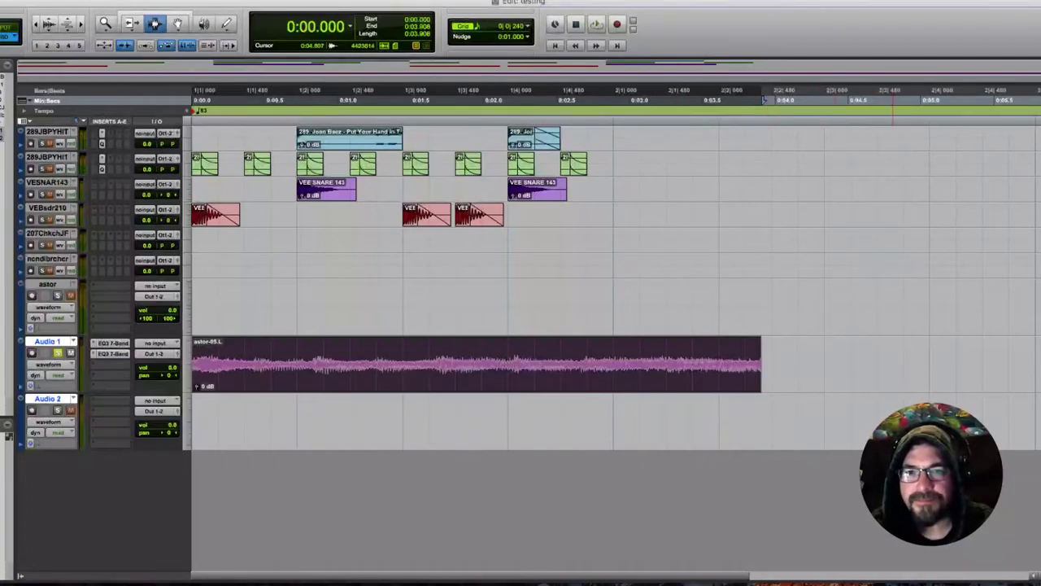
Slice the Audio 1 phrase into four clips at 0:00.810, 0:01.678 and 0:02.659
drag(902, 364, 310, 363)
key(super+e)
drag(981, 364, 438, 364)
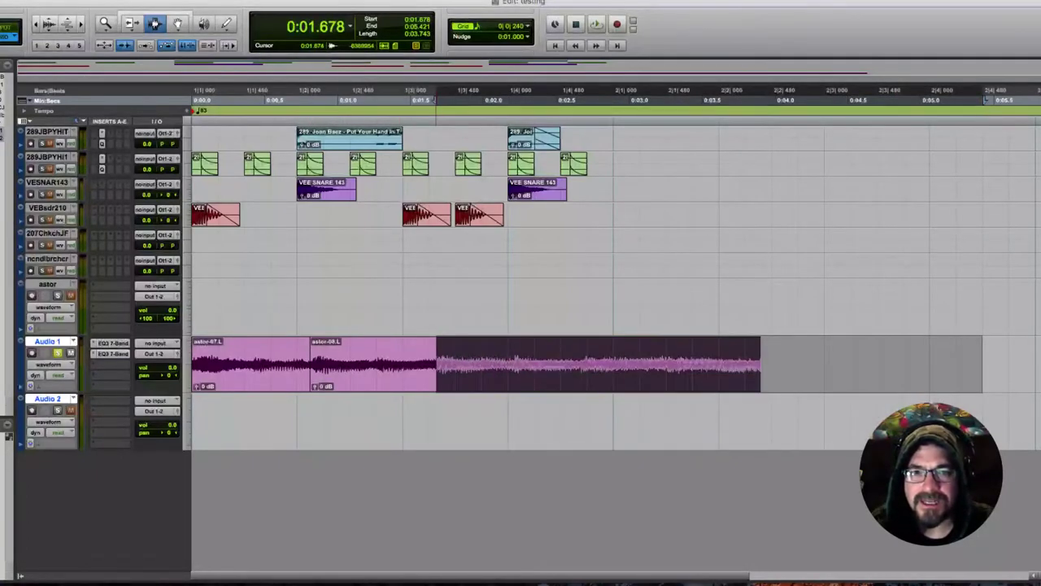
key(super+e)
drag(824, 364, 580, 363)
key(super+e)
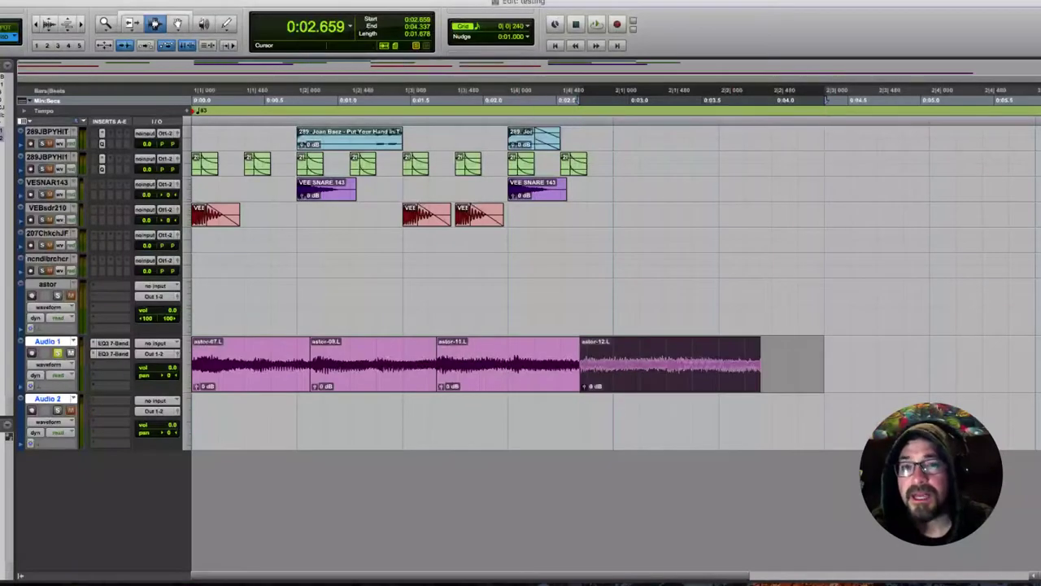
Prepare Audio 1 for time-stretching with Polyphonic Elastic Audio and a Ticks timebase
drag(131, 23, 154, 47)
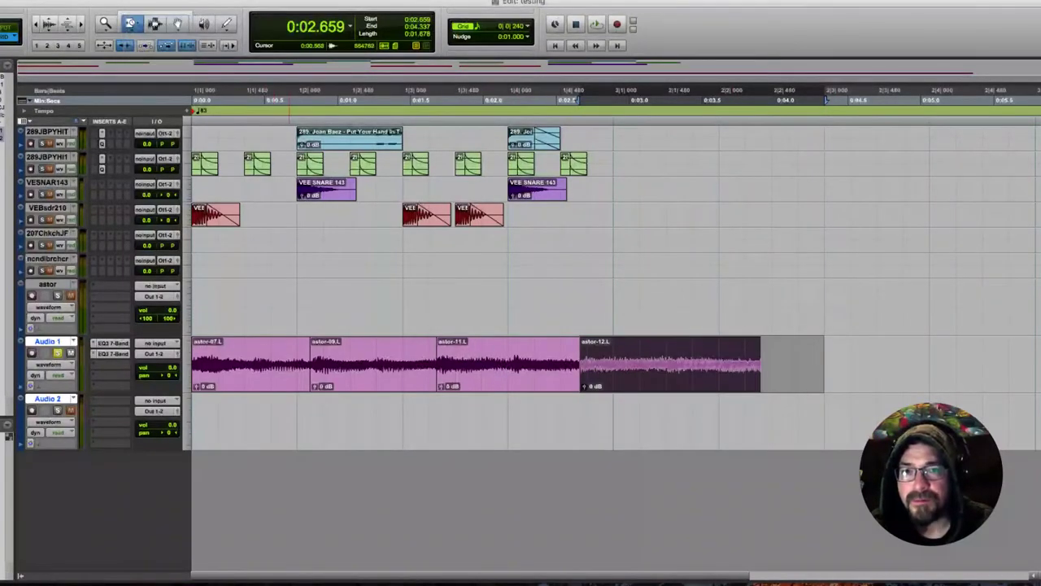
drag(308, 363, 299, 364)
click(30, 386)
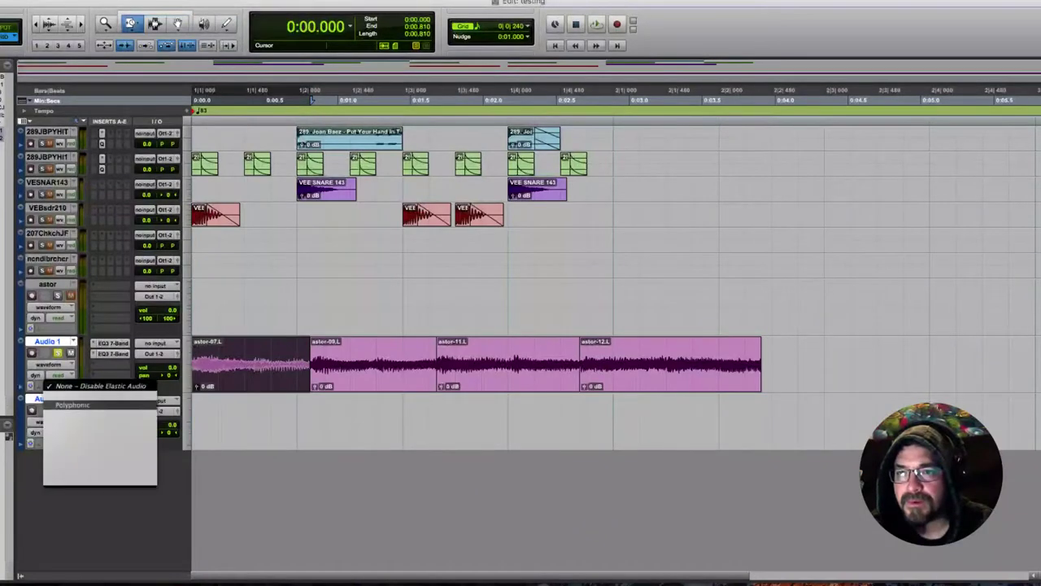
click(72, 405)
click(31, 385)
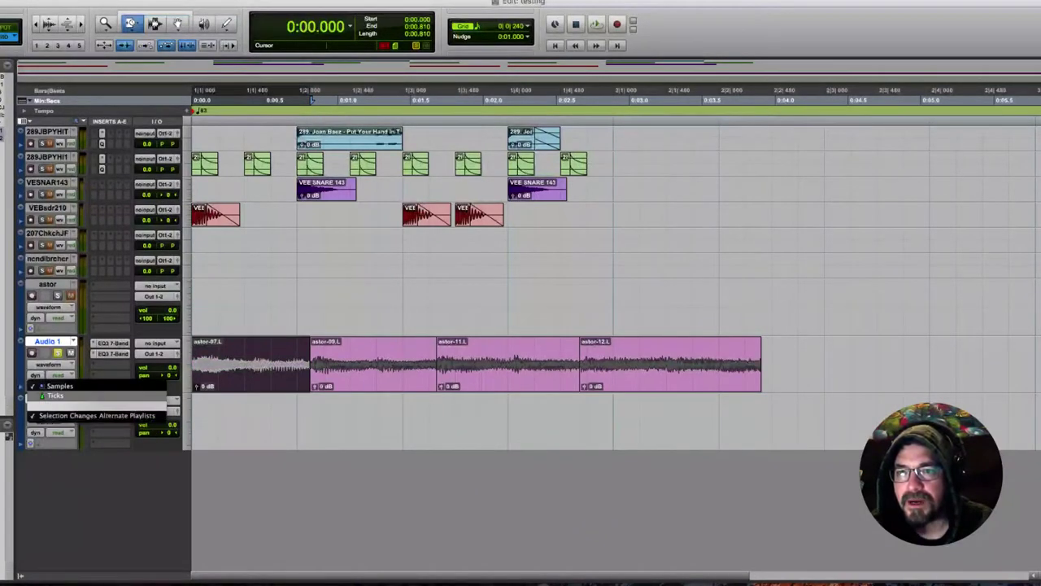
click(54, 397)
Time-compress the first three Audio 1 slices to one beat each, ending on beats 2, 3 and 4 of bar 1
click(293, 364)
drag(317, 364, 299, 364)
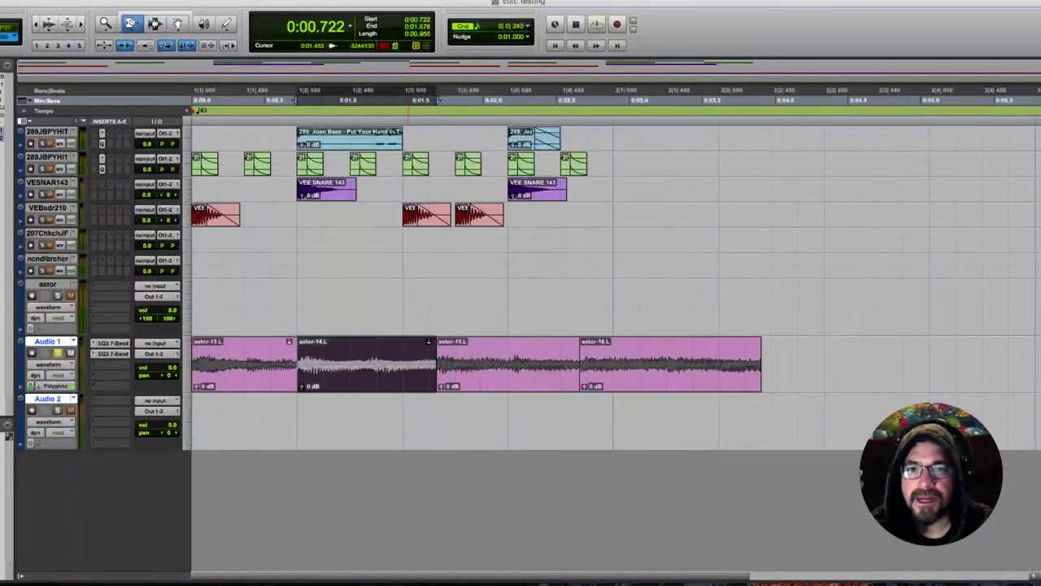
click(408, 364)
drag(438, 364, 403, 363)
drag(577, 364, 508, 364)
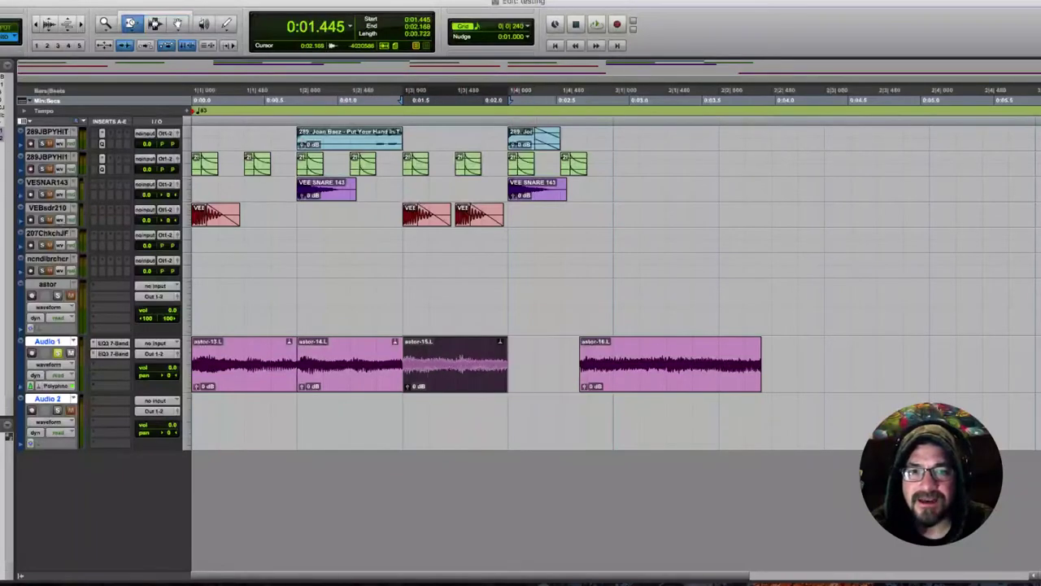
Move the fourth Audio 1 slice to bar 1 beat 4, time-compress it to one beat and trim its end at bar 2
drag(621, 364, 509, 364)
drag(760, 361, 611, 362)
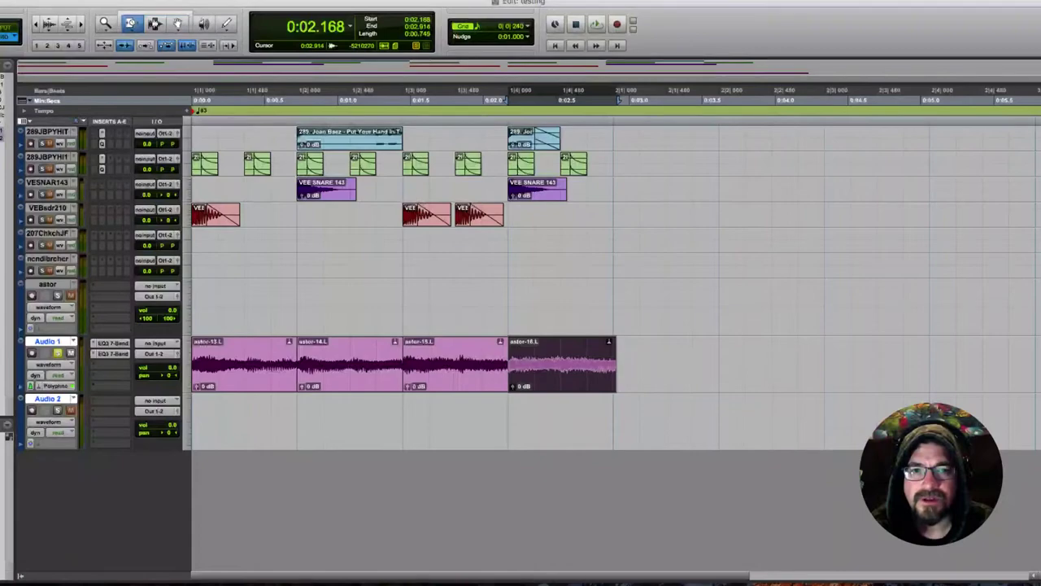
click(155, 24)
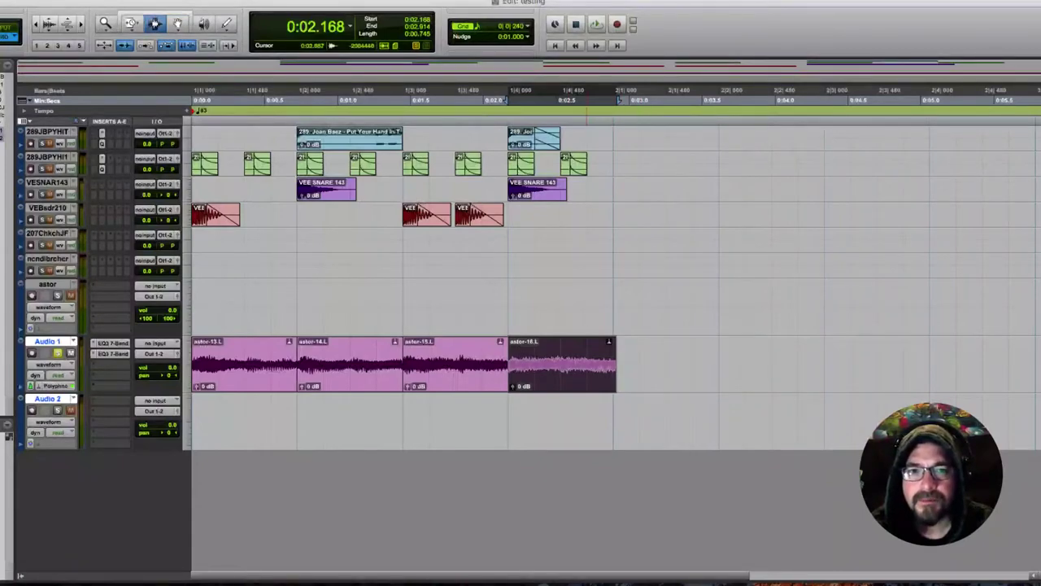
click(561, 366)
drag(614, 365, 692, 365)
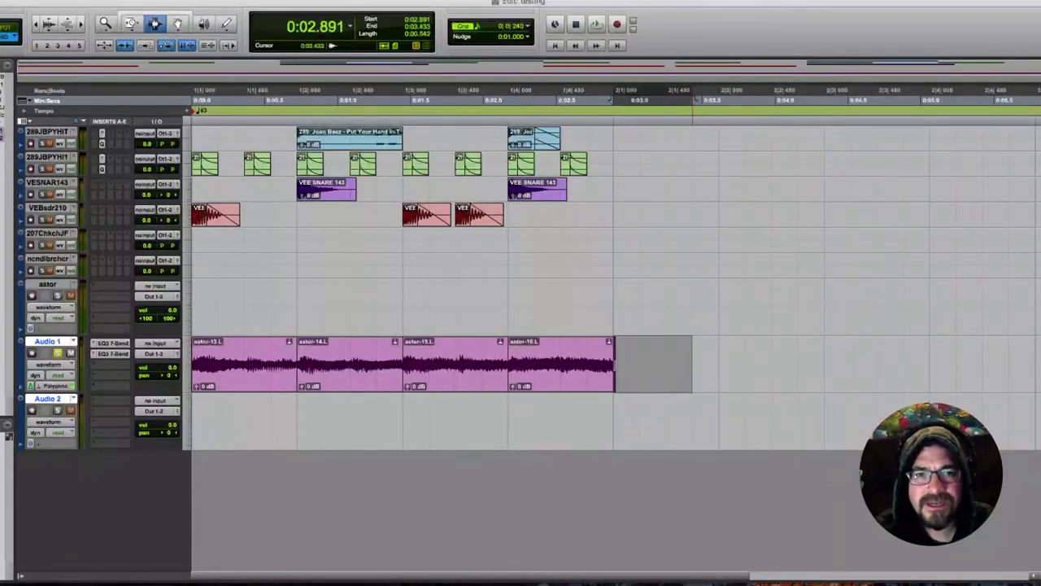
key(BackSpace)
Loop-play bar 1 to hear the four stretched Audio 1 slices with the drums
drag(612, 365, 193, 265)
key(space)
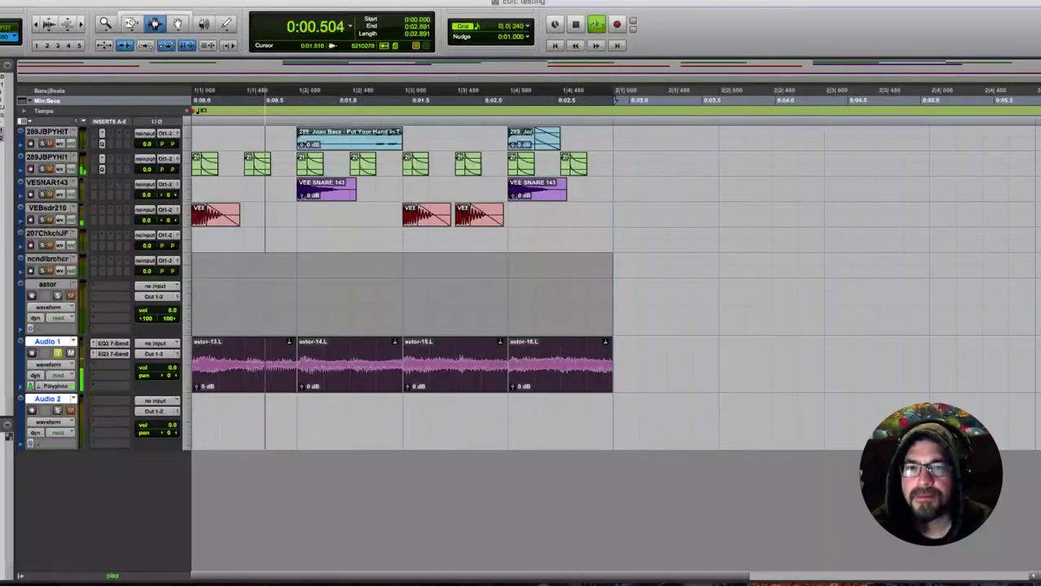
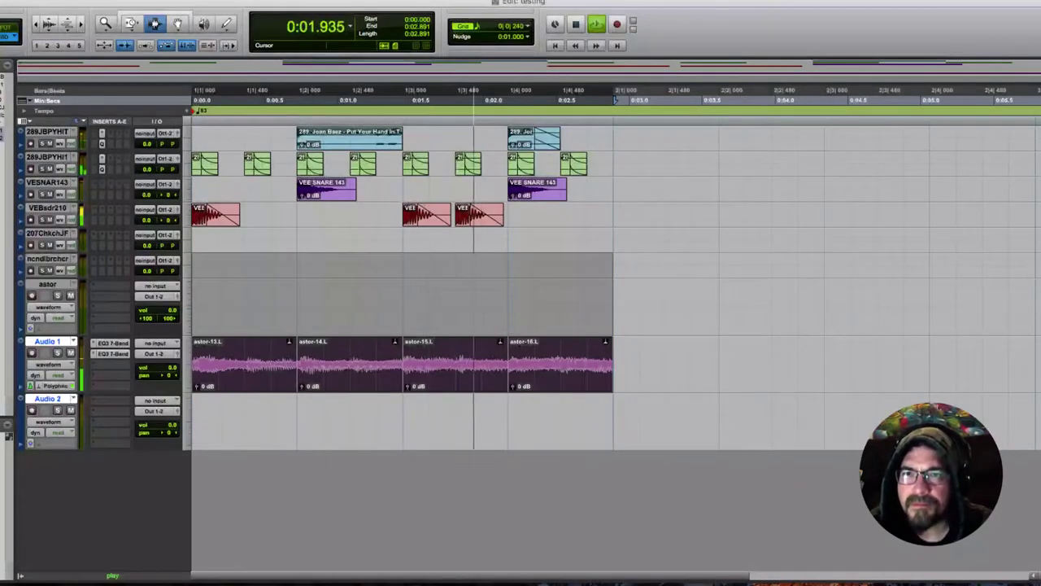
key(super+[)
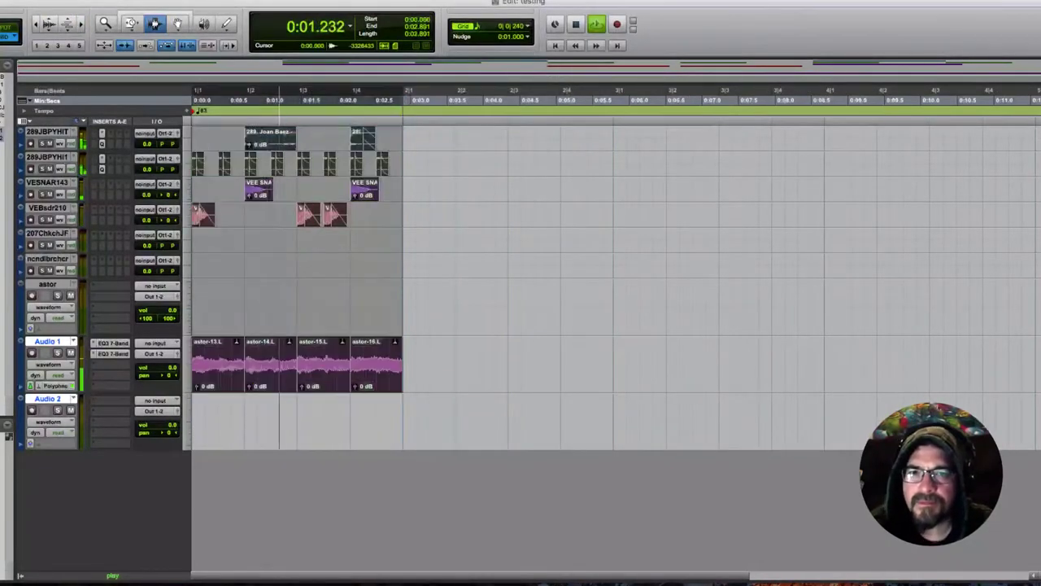
Duplicate bar 1's drum and Audio 1 clips twice, then delete the copy in bar 3 and stop playback
key(super+d)
key(super+d)
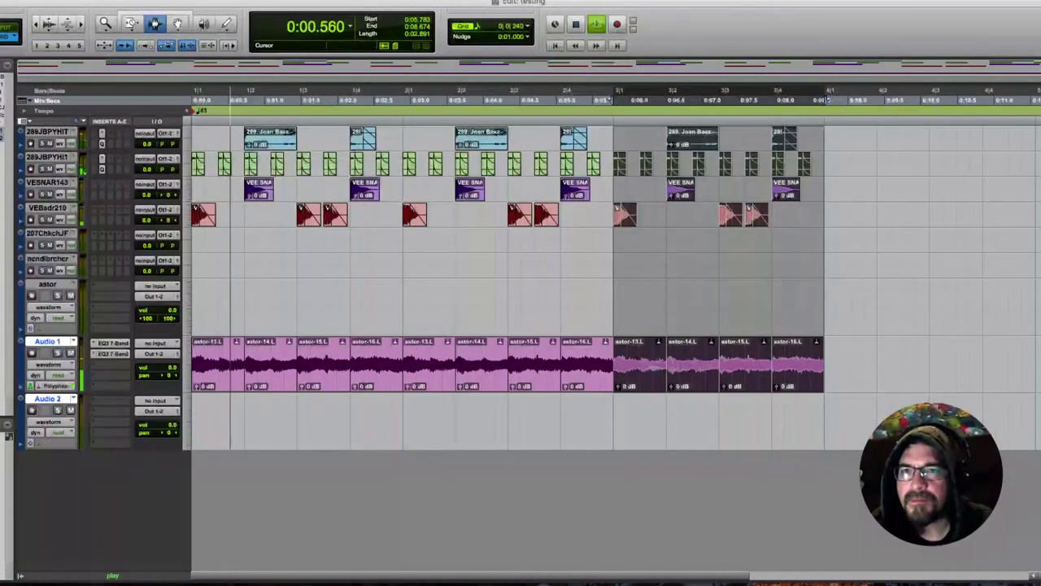
key(super+bracketleft)
key(super+bracketleft)
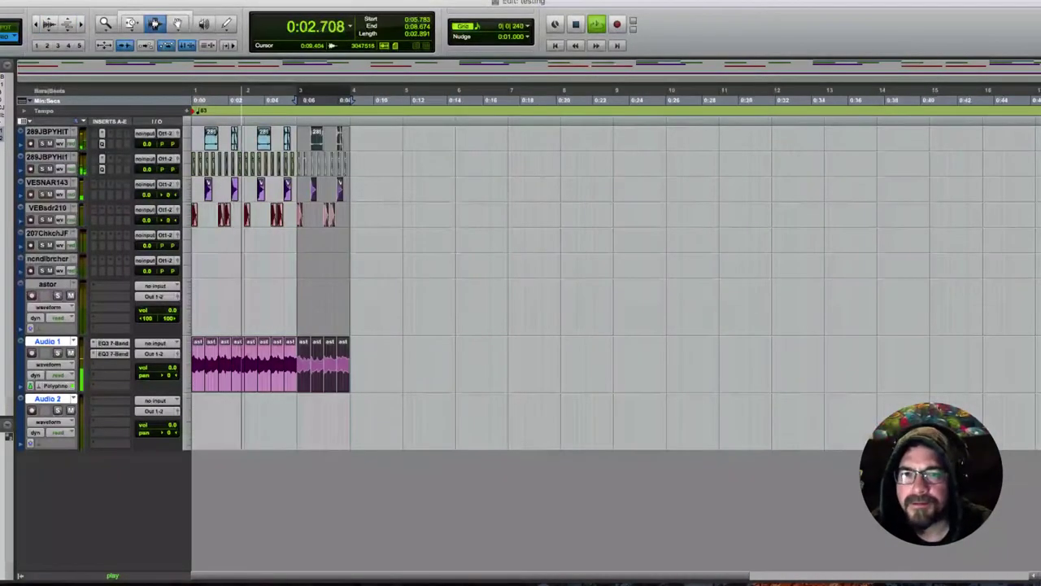
key(Delete)
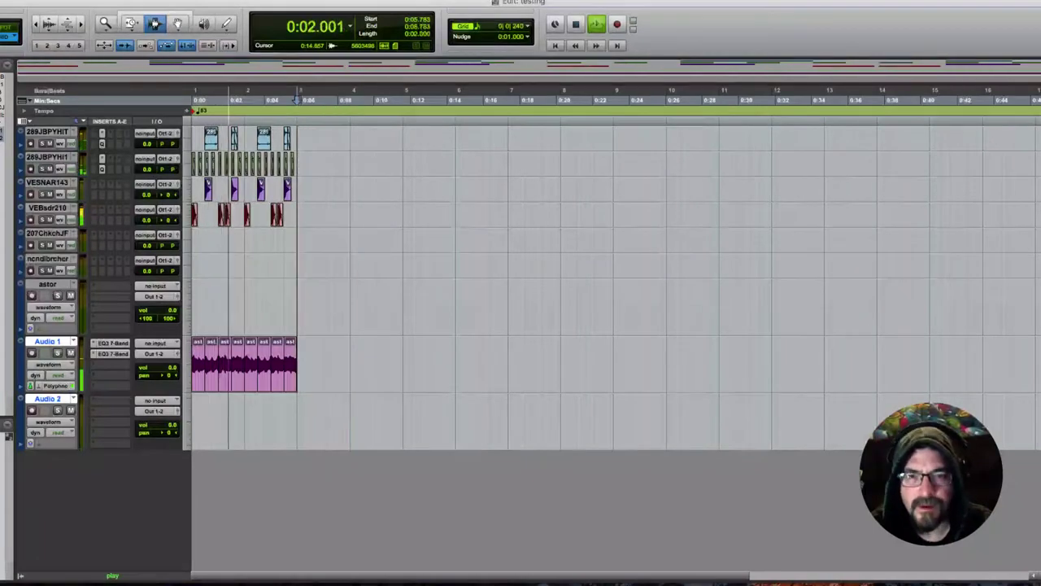
key(space)
Reveal and widen the Clips list, and add a new mono audio track below Audio 2
click(1040, 575)
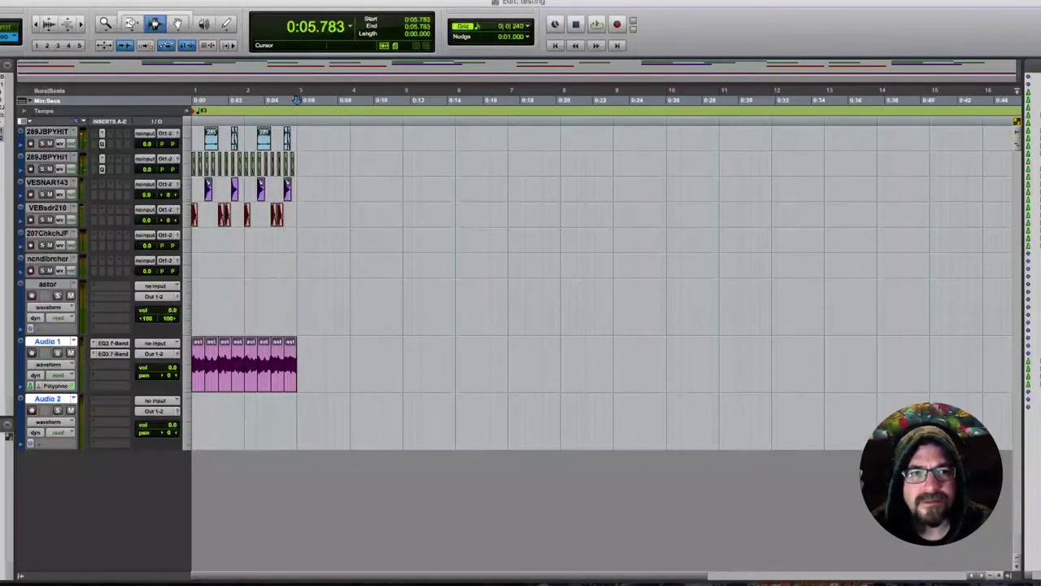
drag(1021, 325, 720, 325)
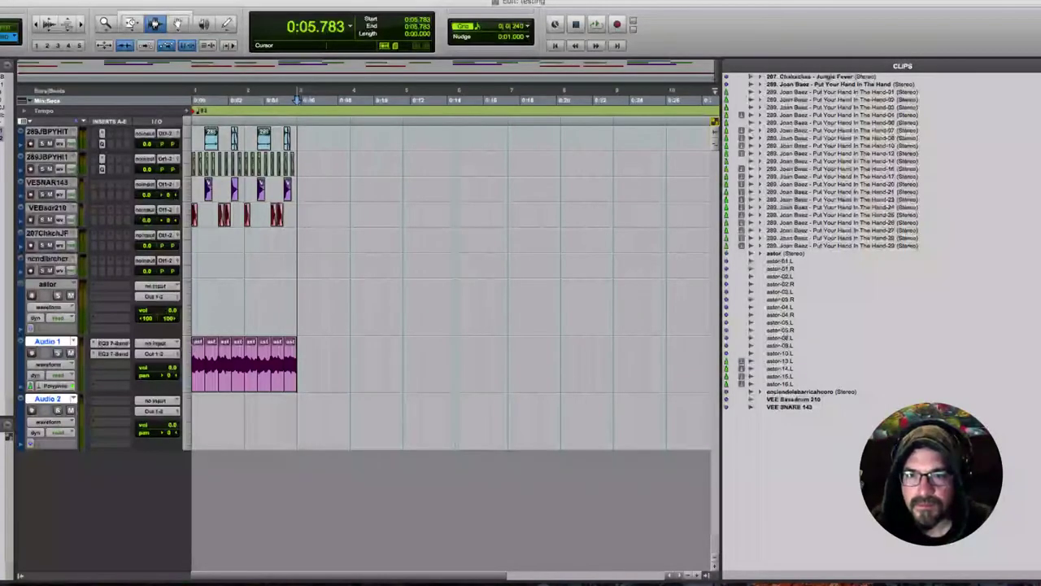
click(47, 398)
key(Return)
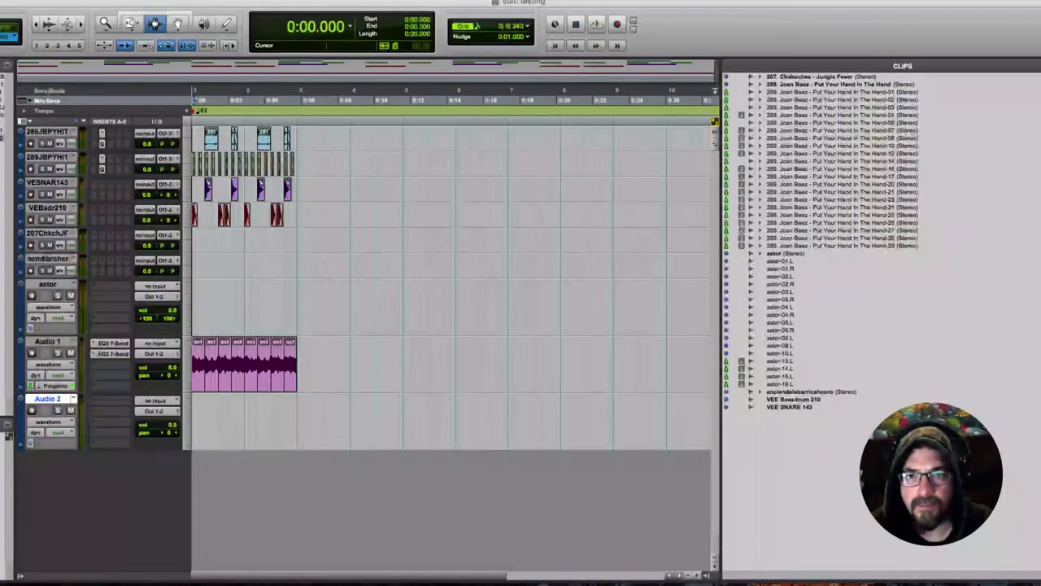
key(super+shift+n)
key(Return)
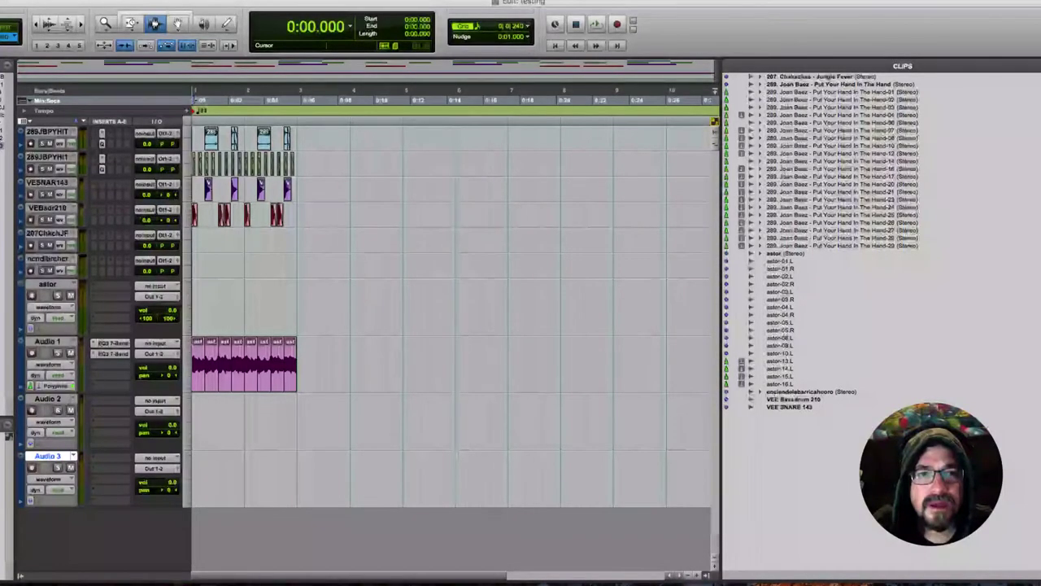
Place the stereo astor clip on Audio 2 and Audio 3 at 0:00.000 and listen to each channel in solo
click(828, 145)
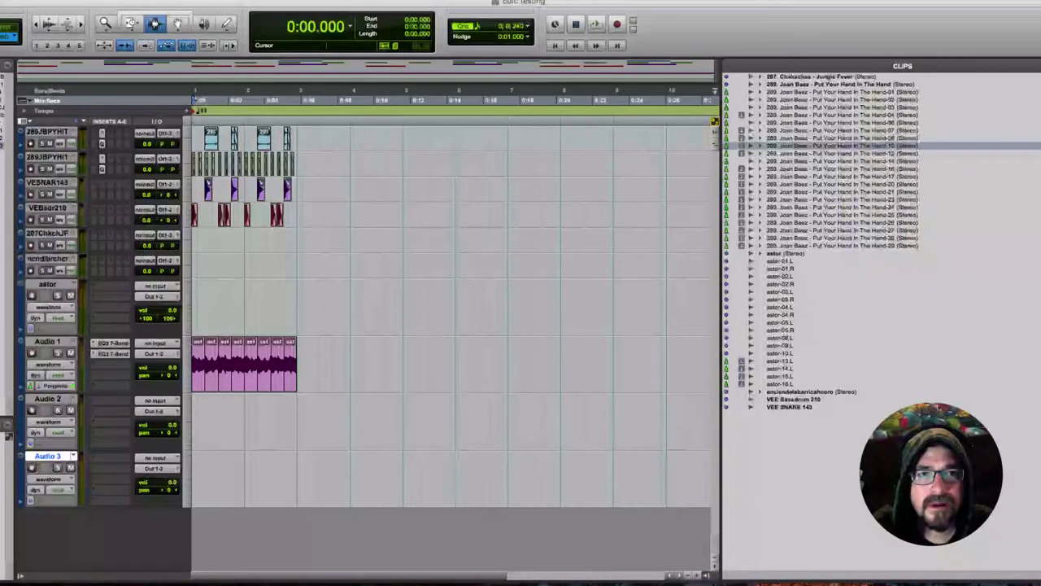
alt+click(839, 85)
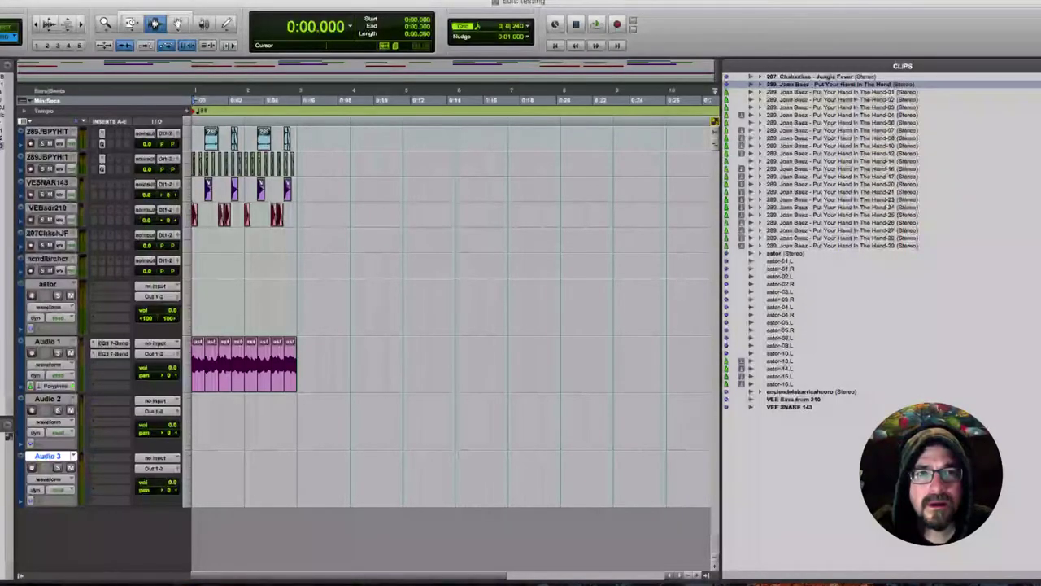
alt+click(850, 77)
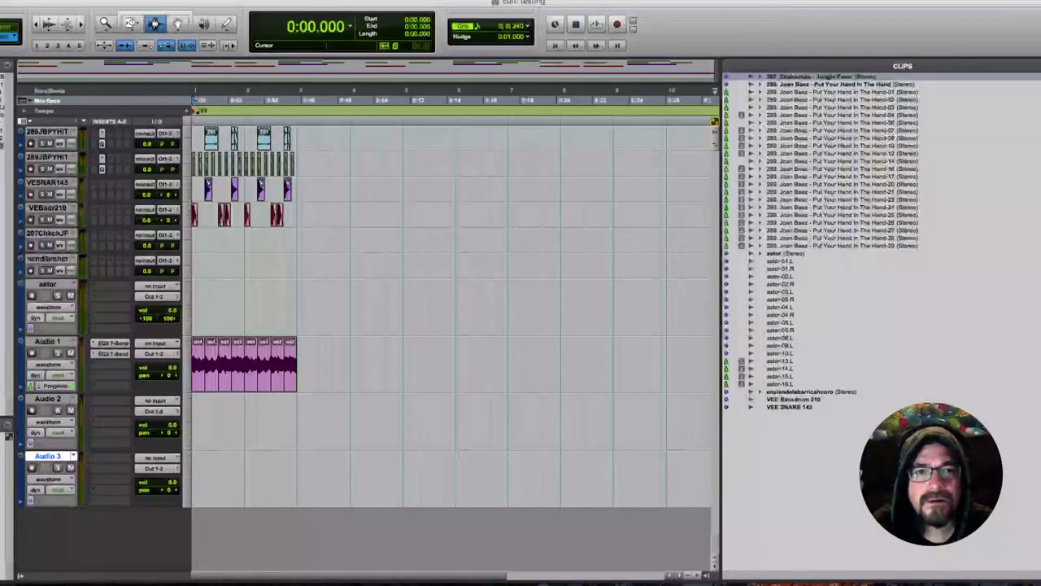
drag(783, 253, 193, 398)
key(space)
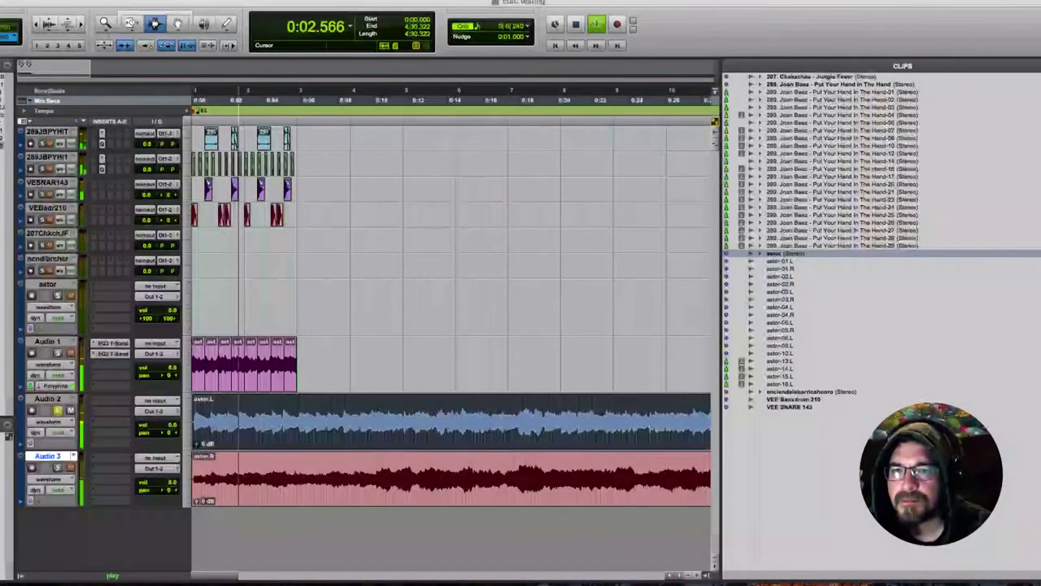
key(space)
key(space)
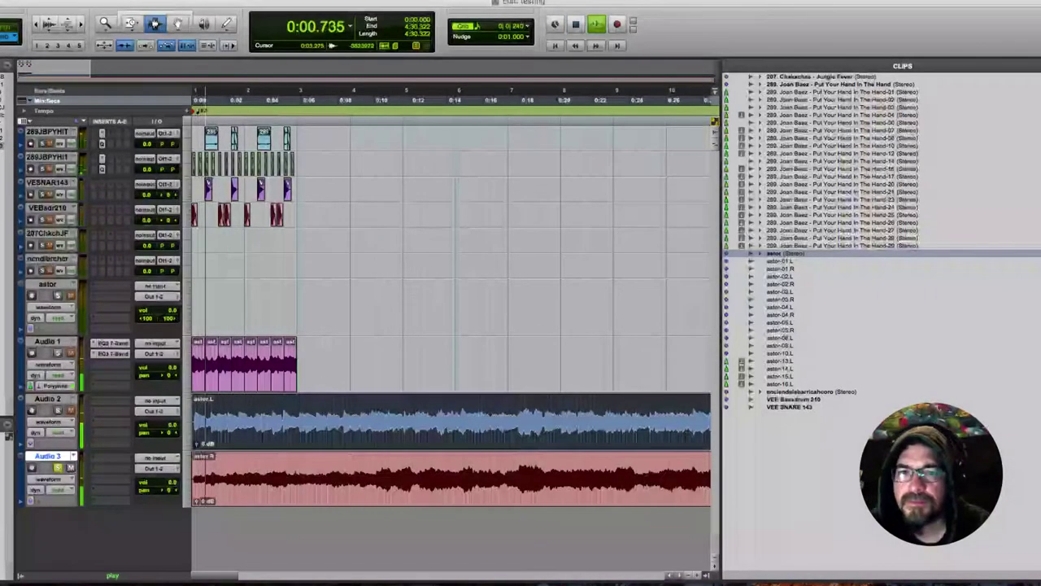
Delete the left-channel astor clip from Audio 2 and select the right-channel clip on Audio 3 from 0:00.048 to 0:10.301
key(Delete)
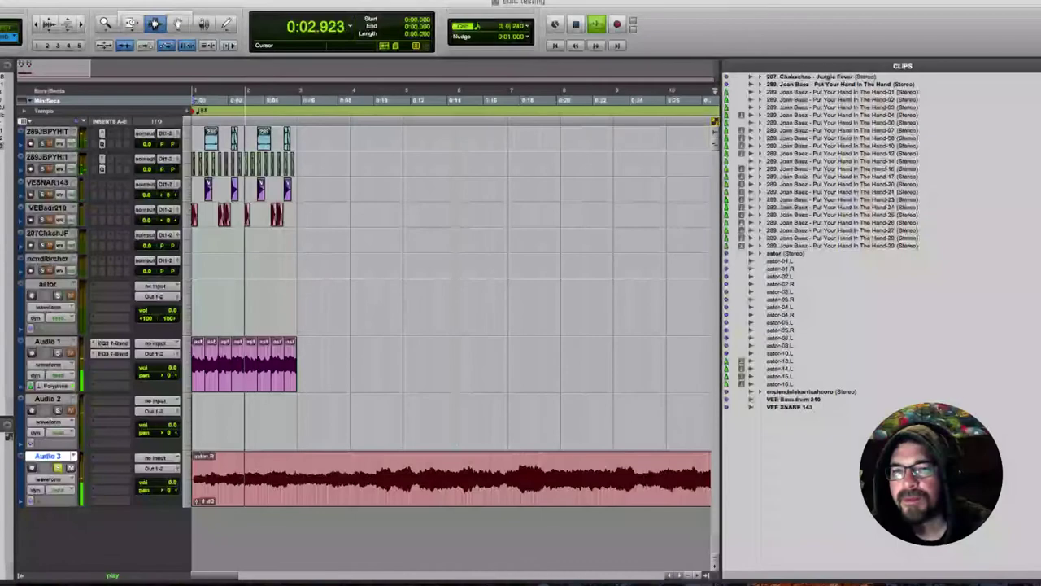
key(F5)
drag(192, 421, 581, 422)
key(F7)
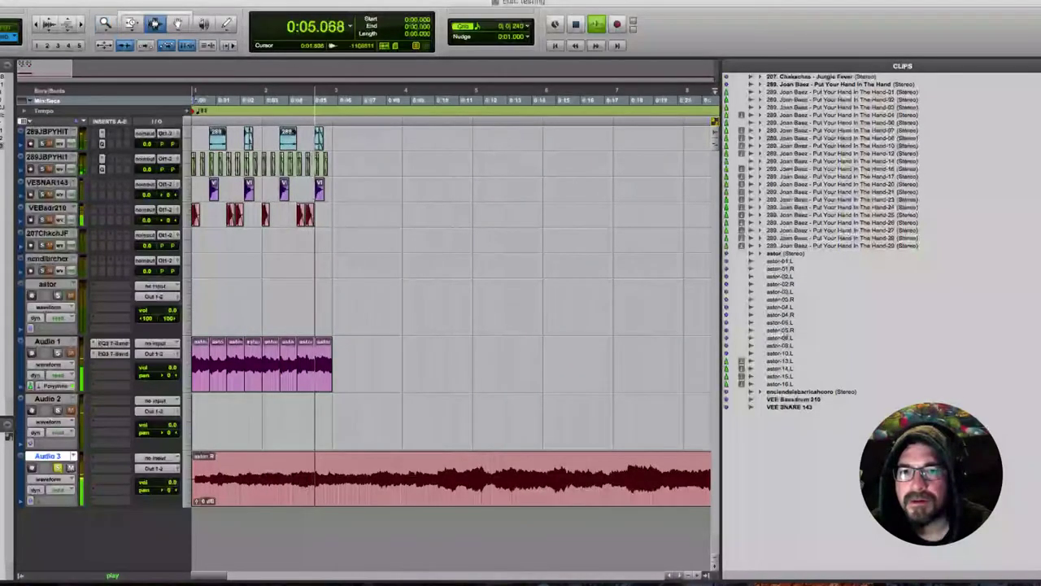
key(space)
drag(199, 479, 442, 478)
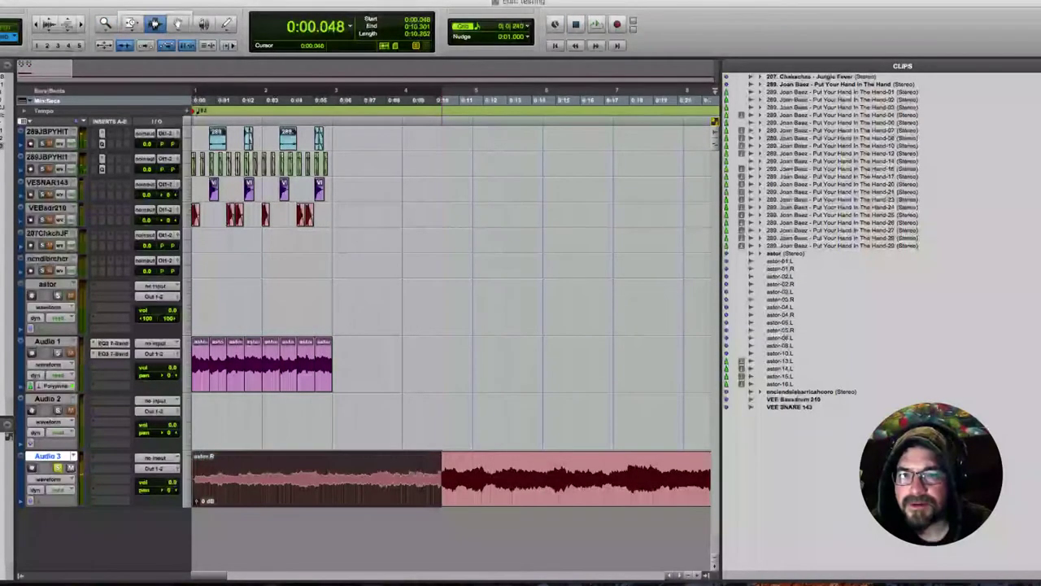
Isolate the opening phrase of the astor clip on Audio 3, about 10.18 seconds, and place it at the session start
key(super+e)
double_click(256, 479)
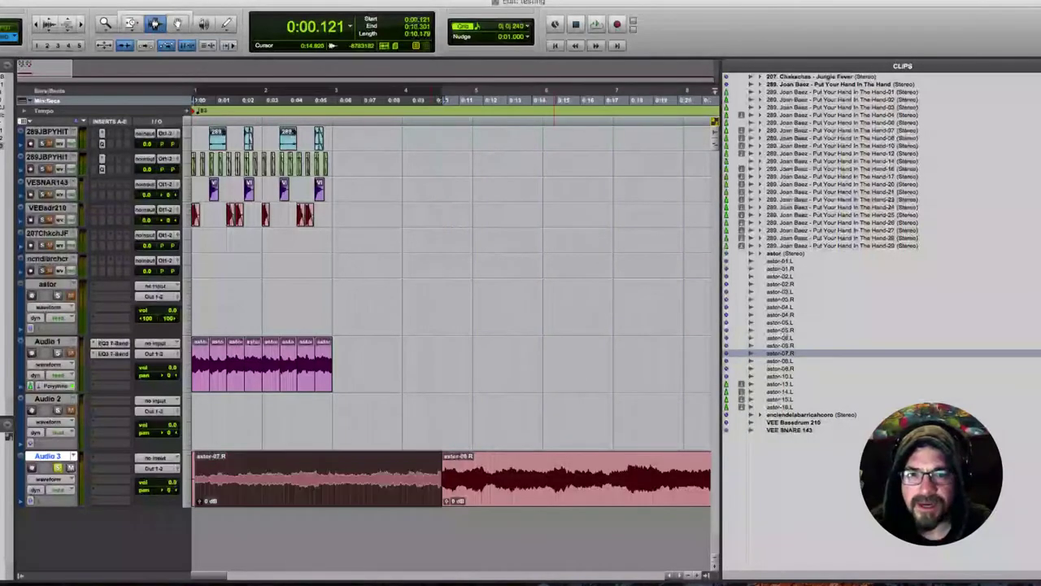
key(Delete)
triple_click(554, 478)
key(Delete)
key(shift+Return)
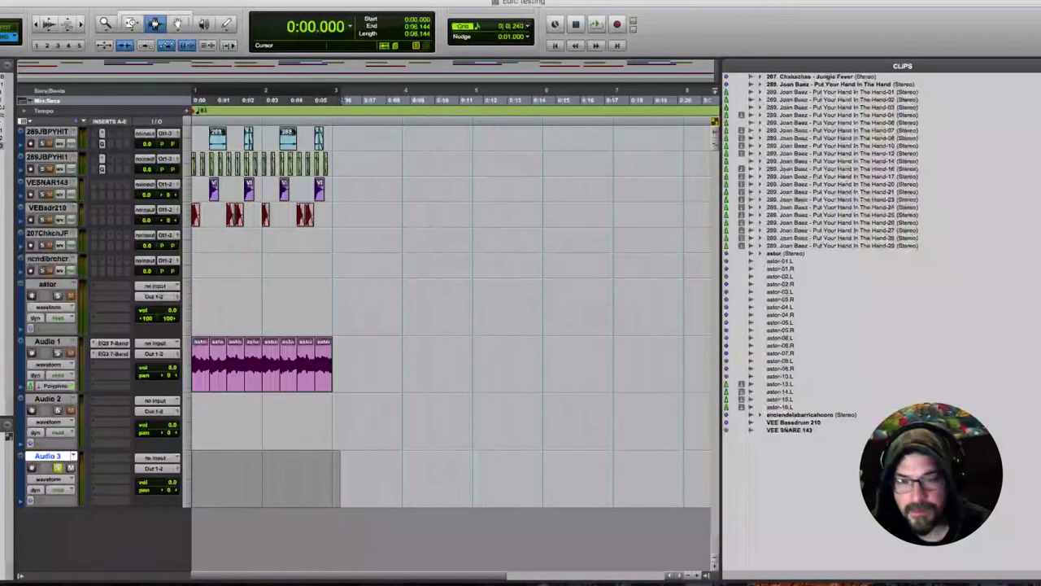
key(super+v)
Play the Audio 3 clip with the drums and delete everything after about 4.98 seconds
key(space)
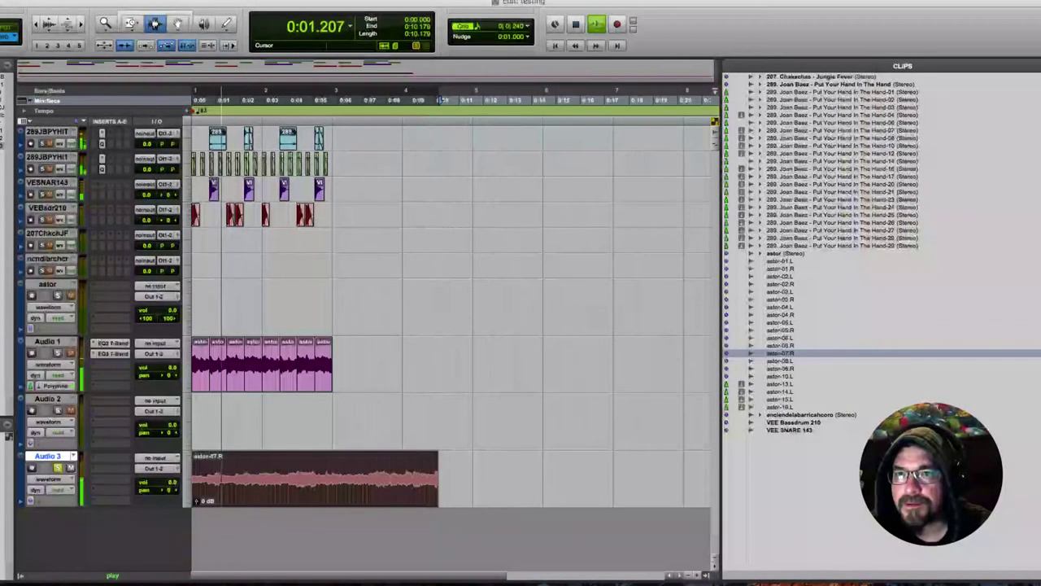
key(F5)
key(super+])
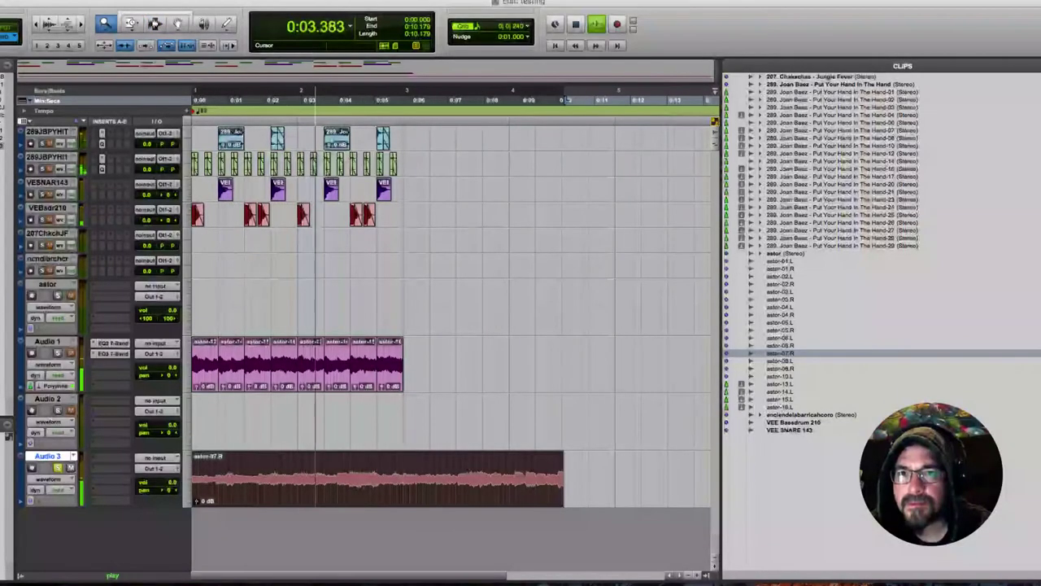
key(F7)
key(space)
drag(623, 480, 374, 480)
key(Delete)
click(285, 480)
double_click(284, 480)
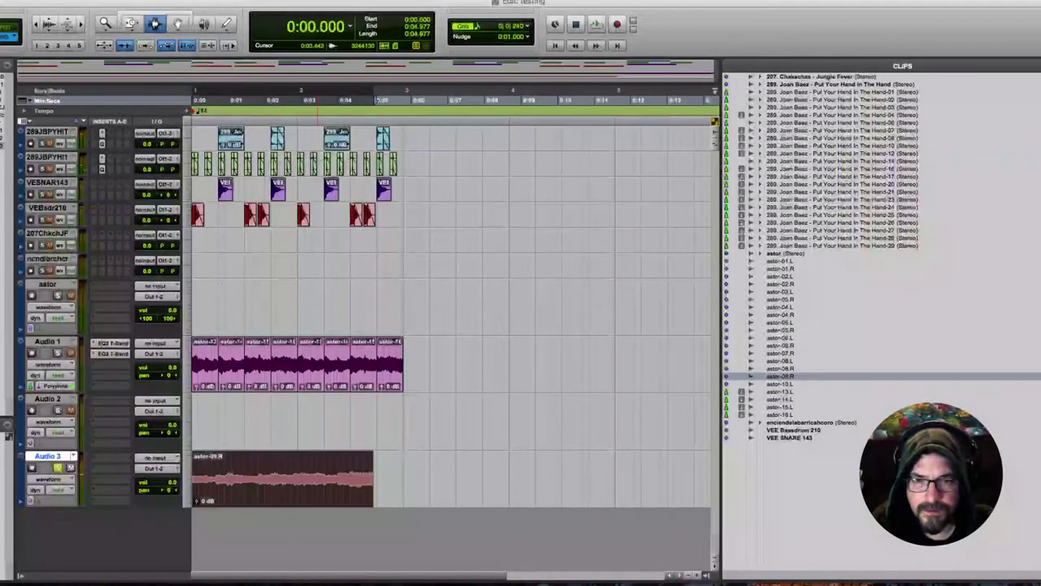
Try duplicating the Audio 3 clip right after itself, play across the join, and undo the duplicate
key(super+d)
click(350, 480)
key(space)
key(space)
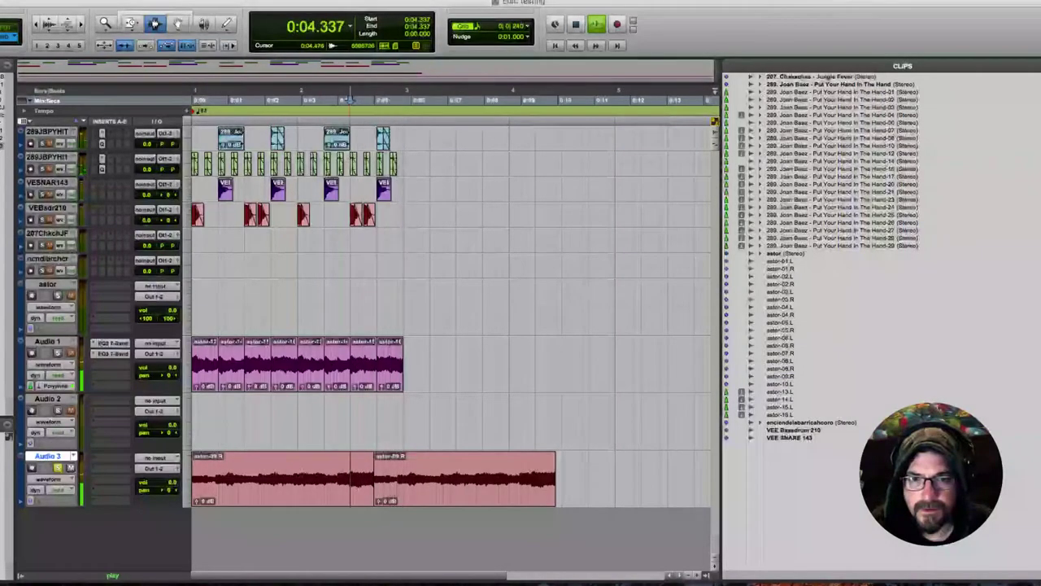
key(ctrl+z)
click(373, 480)
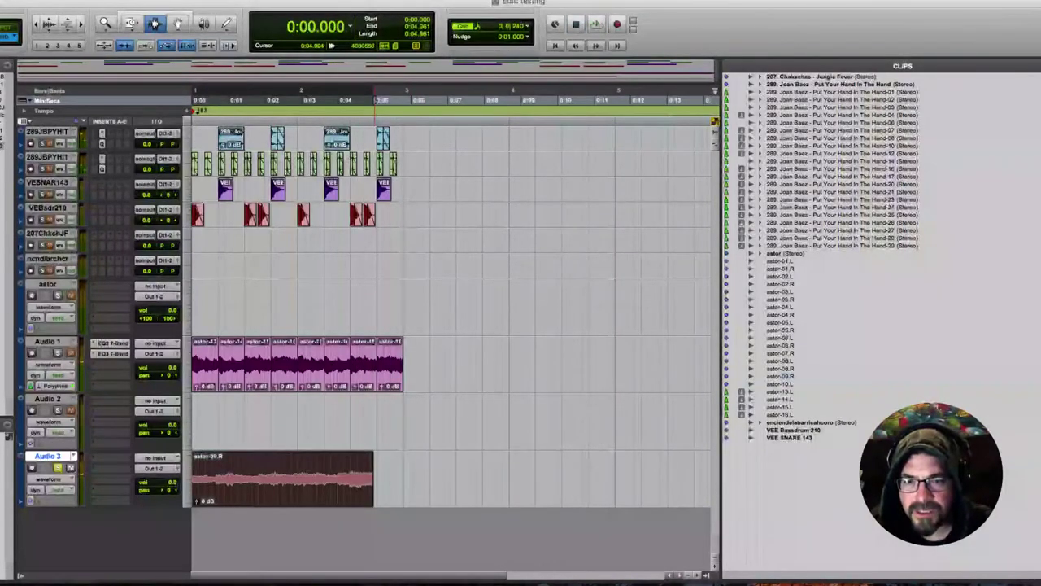
Try trimming the Audio 3 clip to about 4.93 seconds and duplicating it, play across the join, and undo the changes
mouse_move(372, 480)
mouse_down()
mouse_move(356, 480)
mouse_move(391, 480)
mouse_move(372, 480)
mouse_up()
double_click(357, 480)
key(super+d)
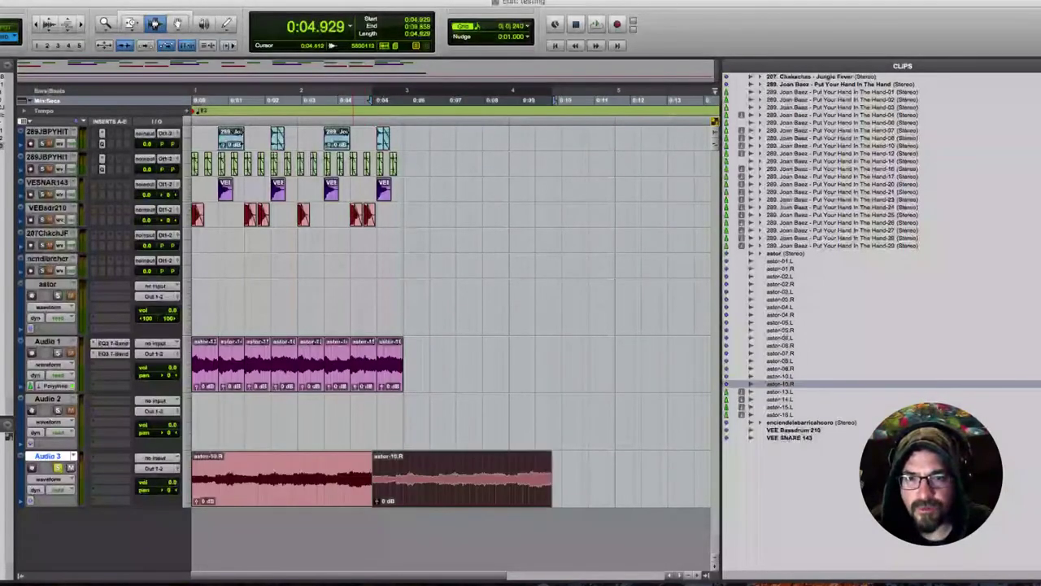
click(356, 423)
click(344, 423)
key(space)
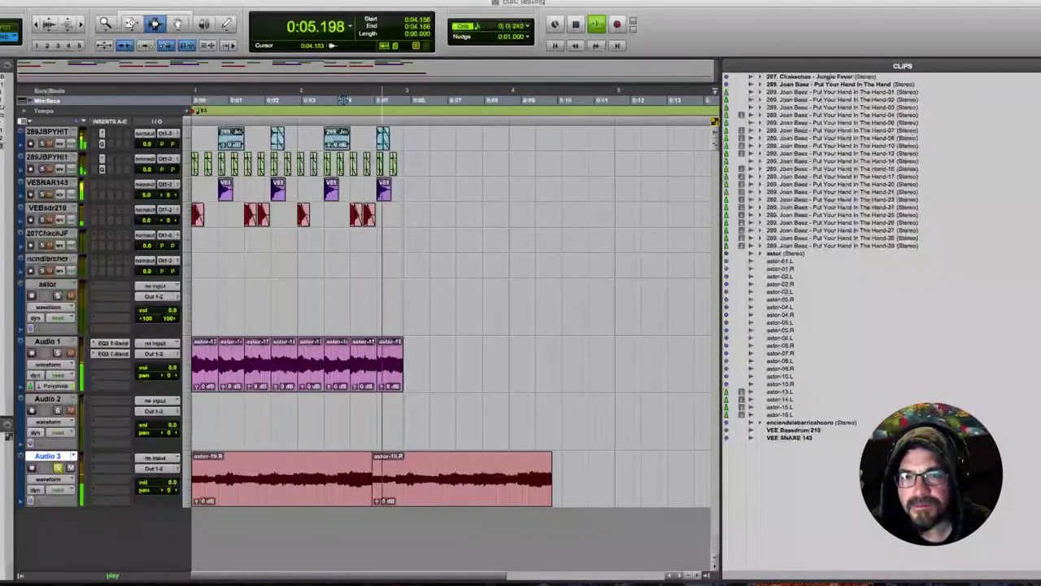
key(space)
key(super+z)
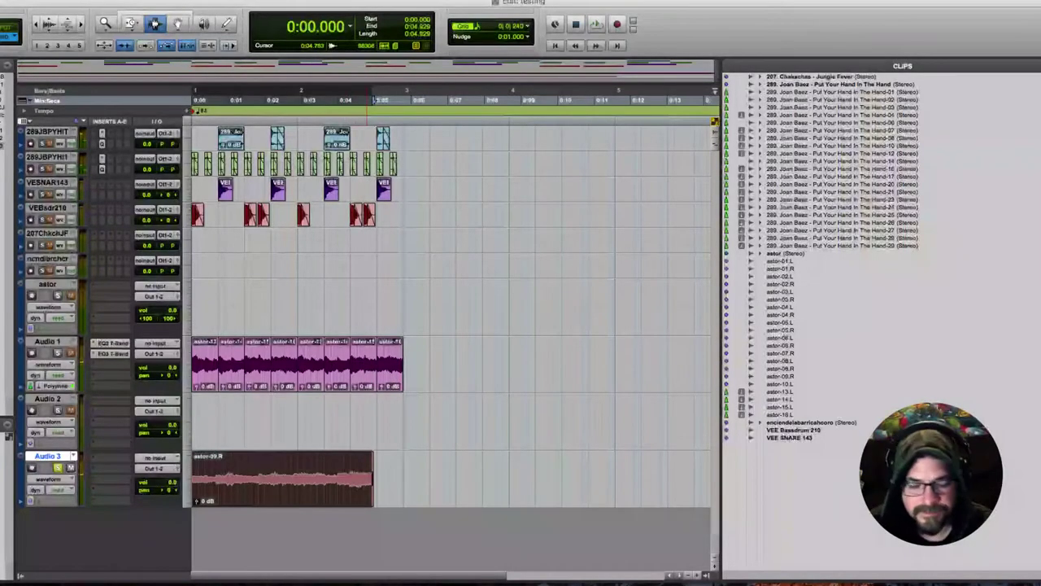
Trim the end of the Audio 3 clip so it is about 4.93 seconds long
key(Tab)
double_click(351, 480)
Enable Polyphonic Elastic Audio on Audio 3 and time-stretch its clip to two full bars, about 5.78 seconds
click(131, 23)
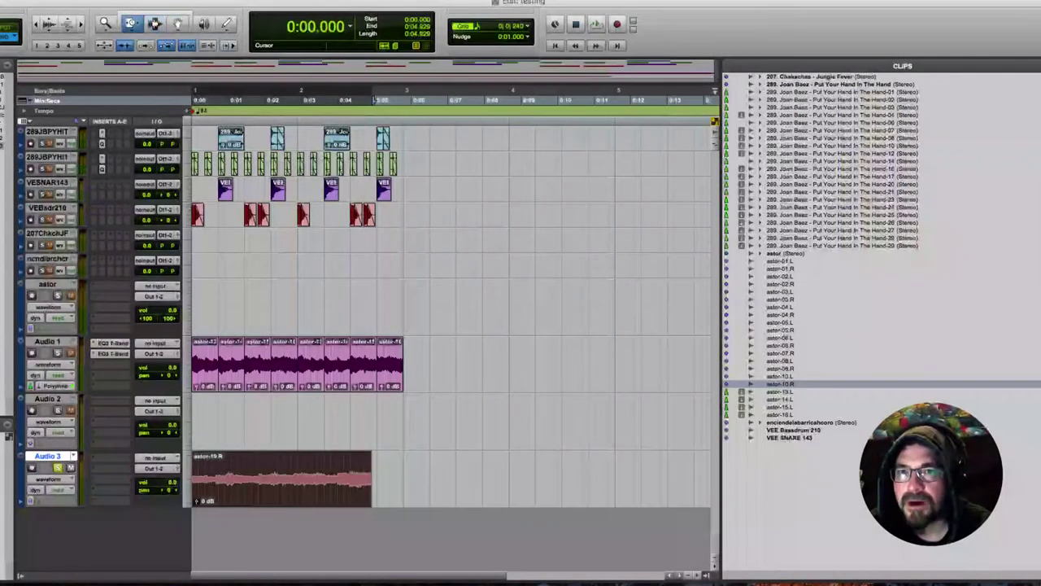
click(330, 480)
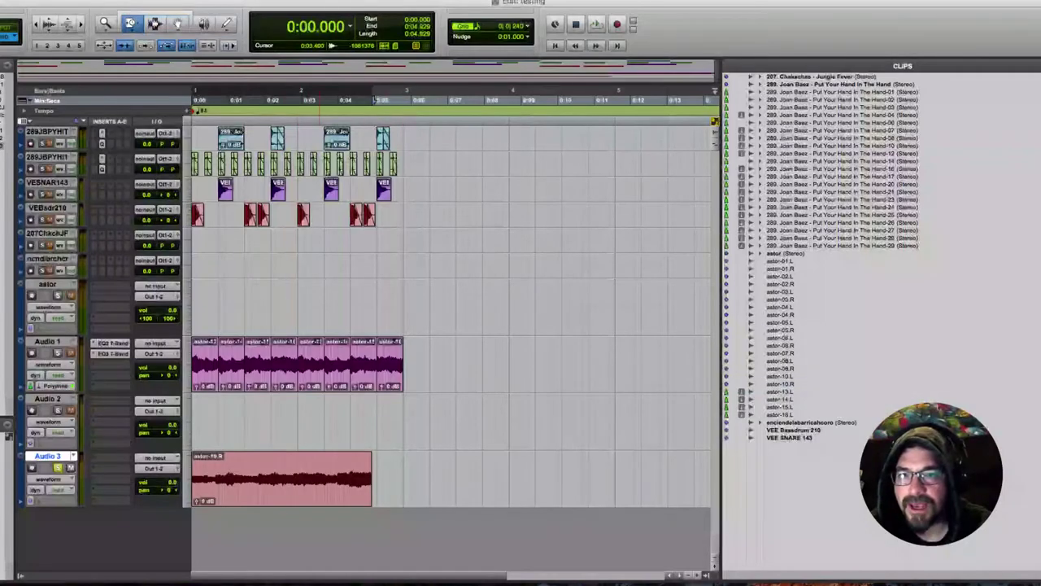
click(44, 500)
click(31, 500)
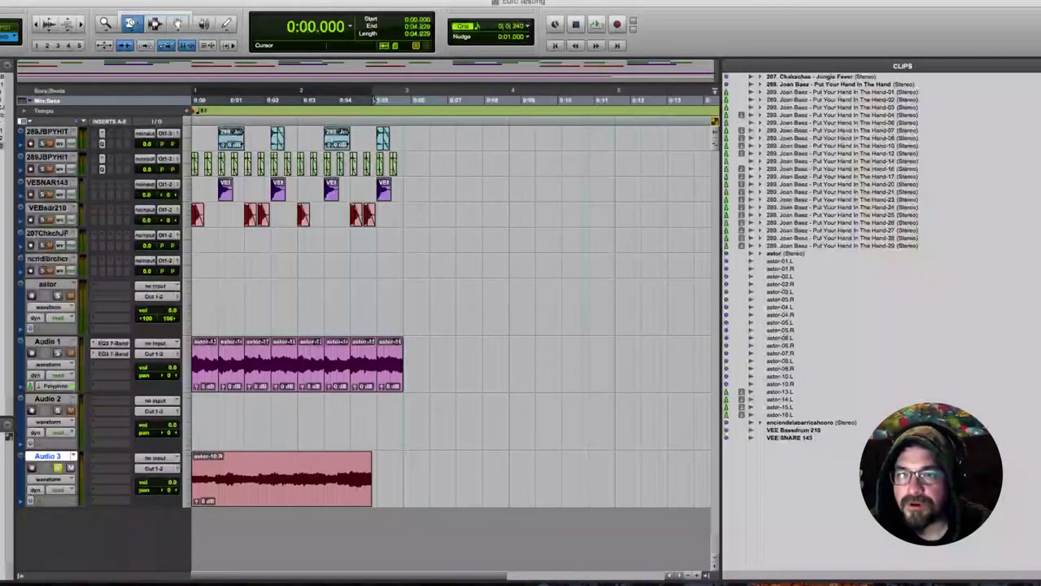
click(31, 500)
click(55, 510)
drag(370, 480, 403, 480)
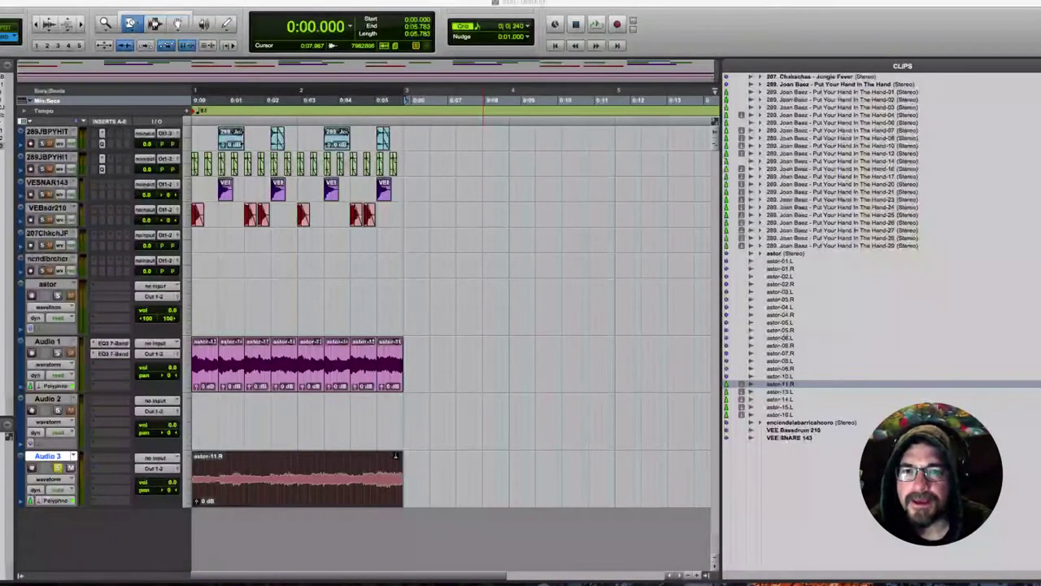
click(355, 309)
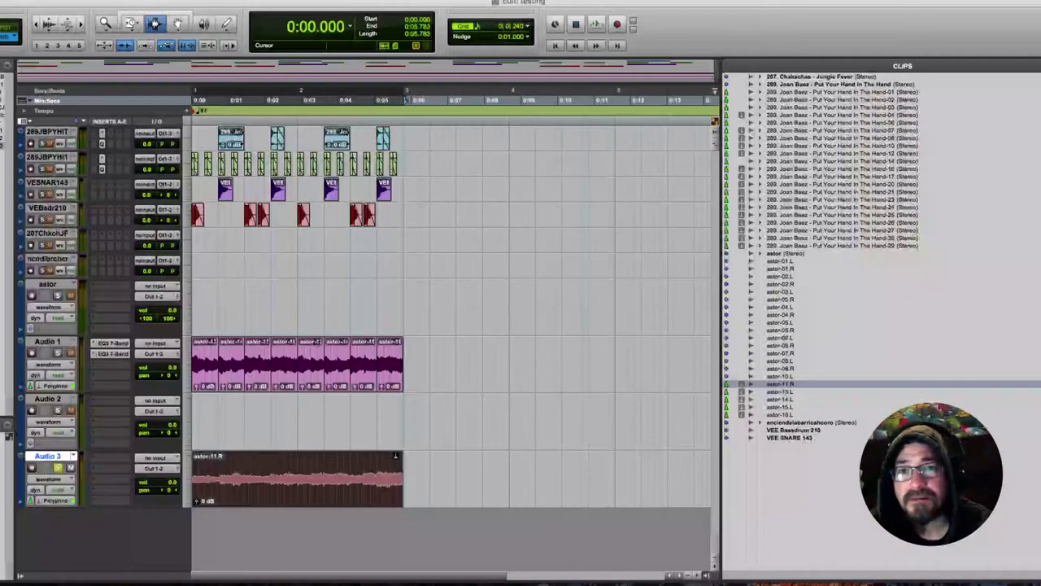
key(super+Tab)
click(382, 324)
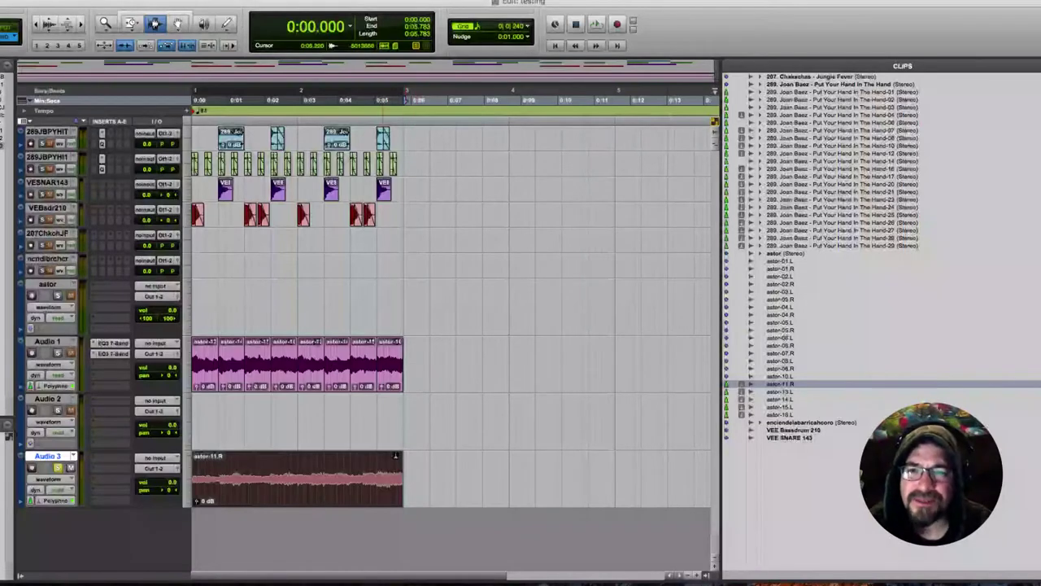
key(super+Tab)
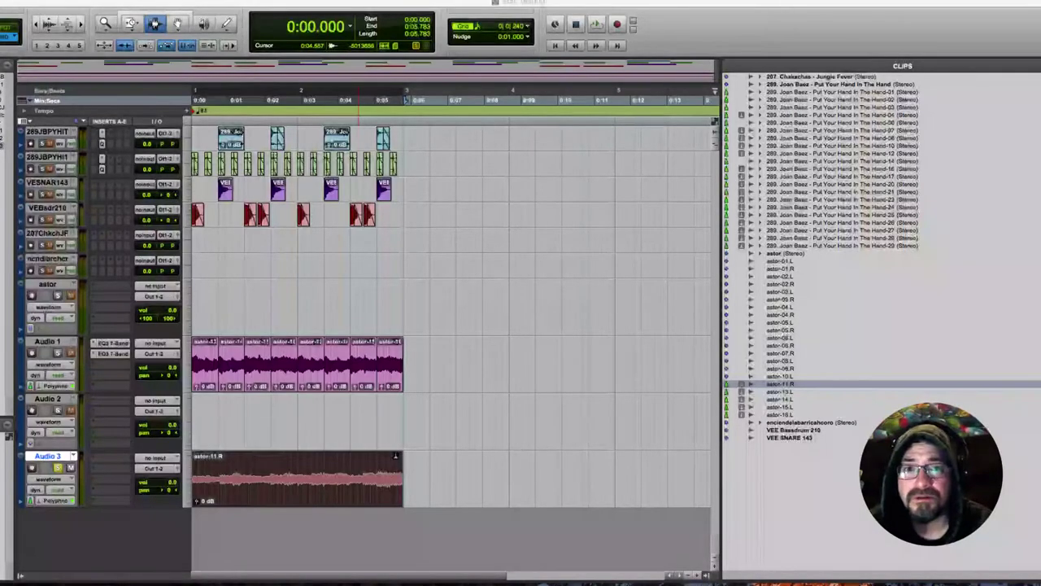
Play the two-bar loop to check how the stretched Audio 3 clip lines up with the drum pattern
click(105, 23)
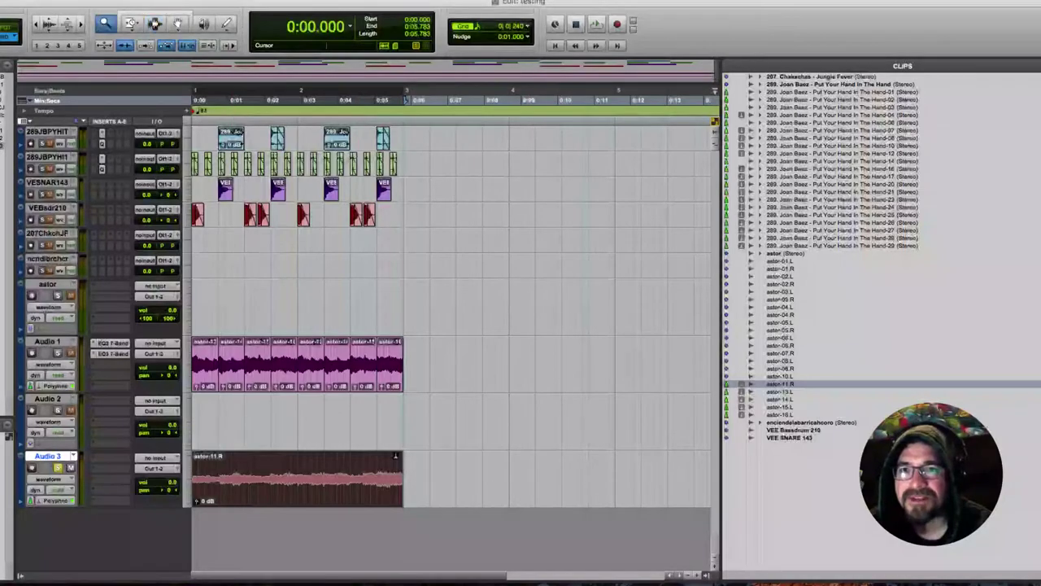
drag(192, 308, 458, 309)
key(space)
key(F7)
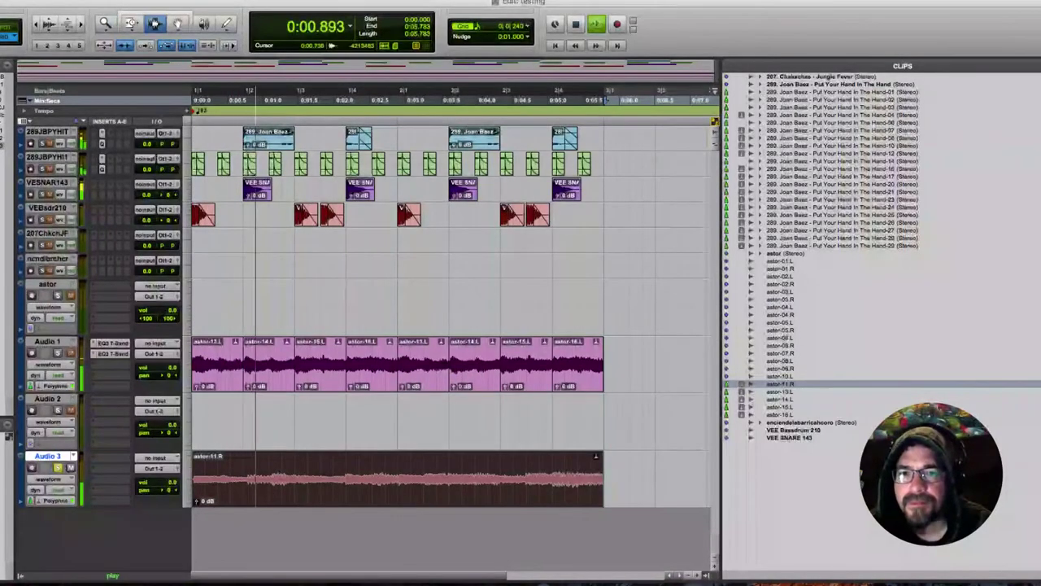
key(space)
key(space)
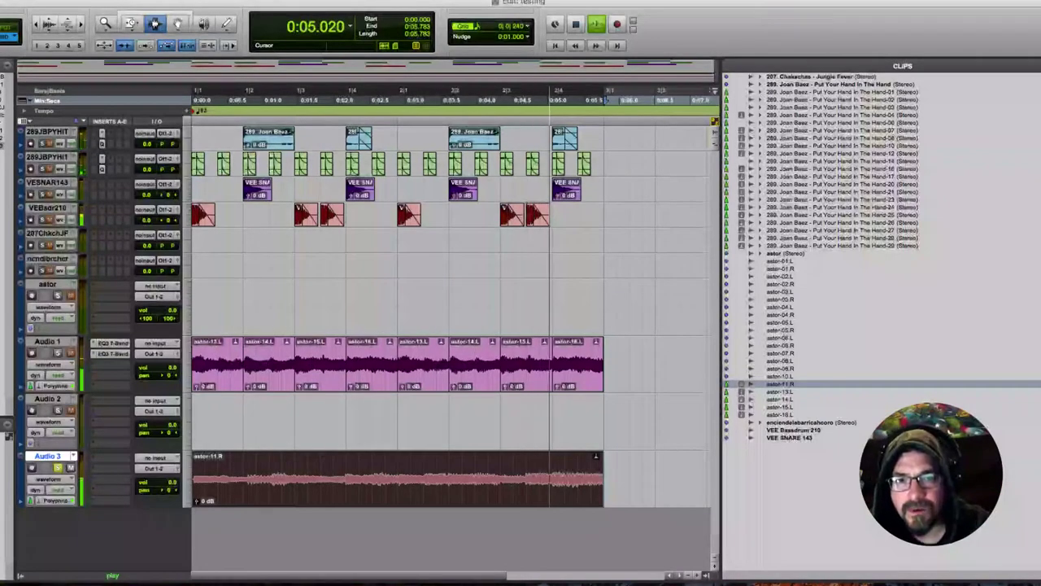
click(550, 480)
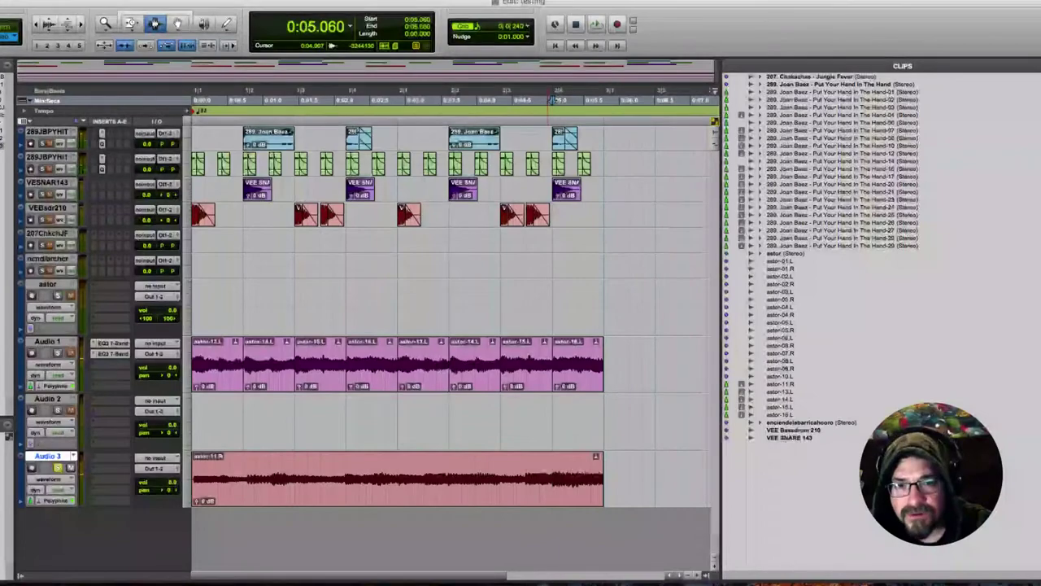
Remove the short silence at the start of the Audio 3 clip and stretch its beginning back to bar 1
drag(193, 480, 217, 480)
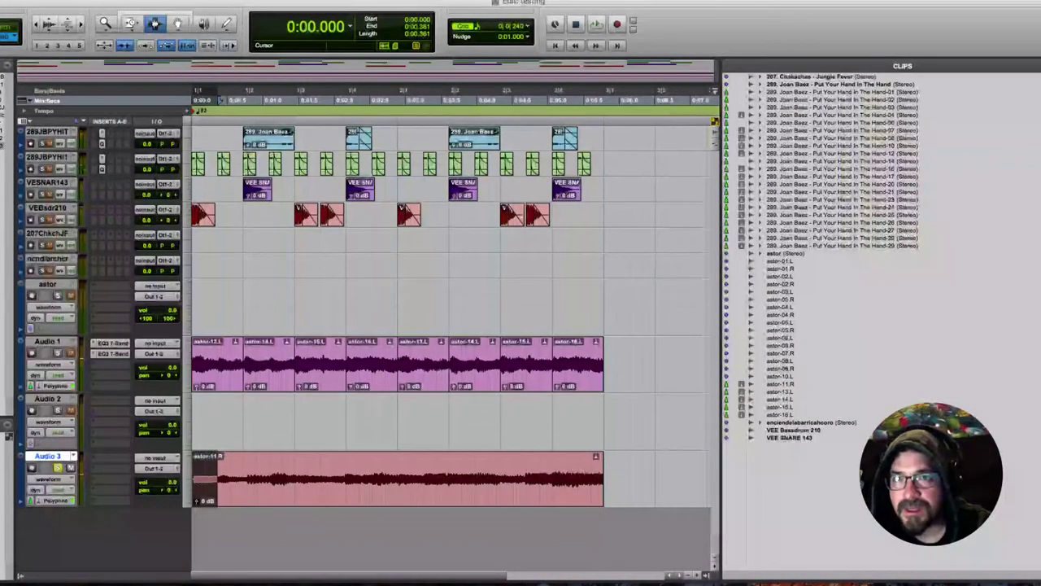
key(F5)
drag(312, 480, 215, 480)
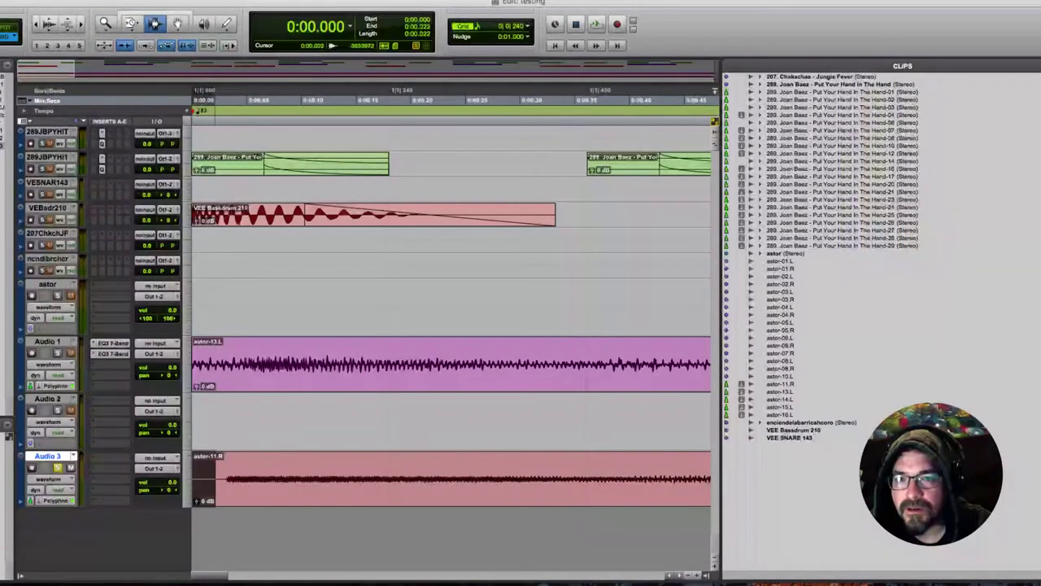
key(Delete)
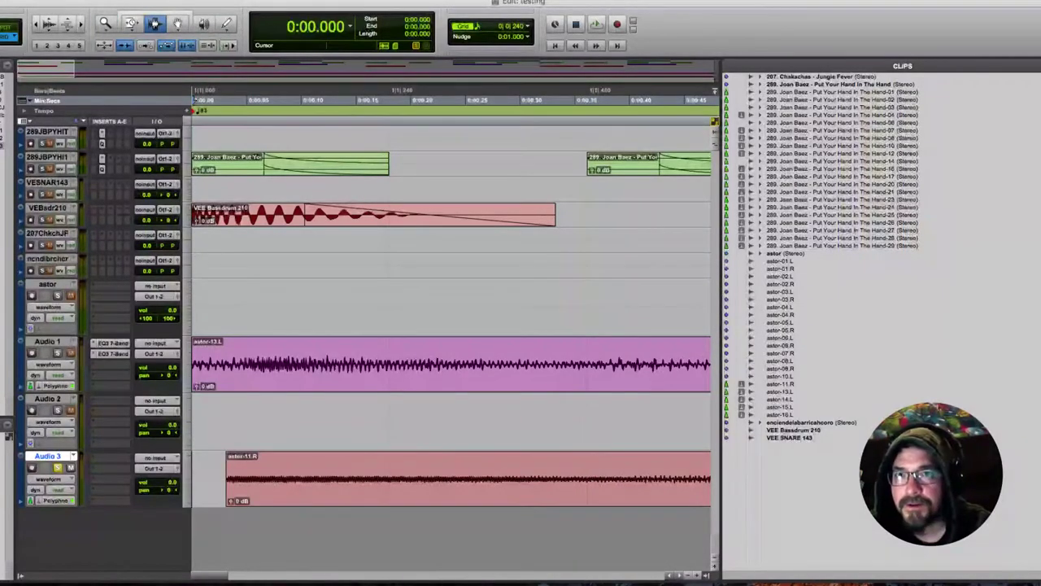
drag(274, 492, 232, 491)
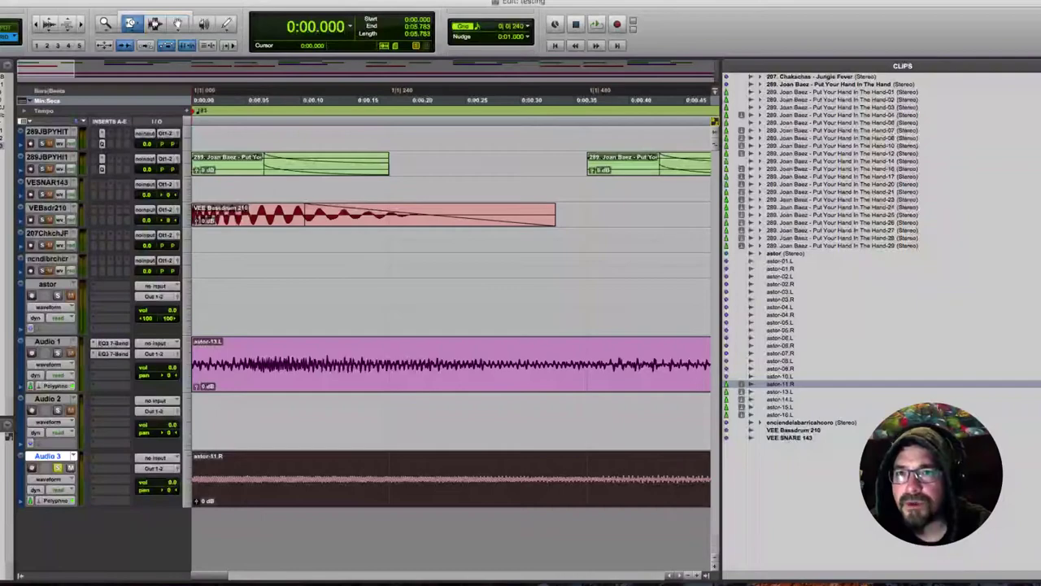
Split the Audio 3 clip at its note changes at about 0.75, 2.12 and 2.91 seconds
key(r)
key(r)
key(r)
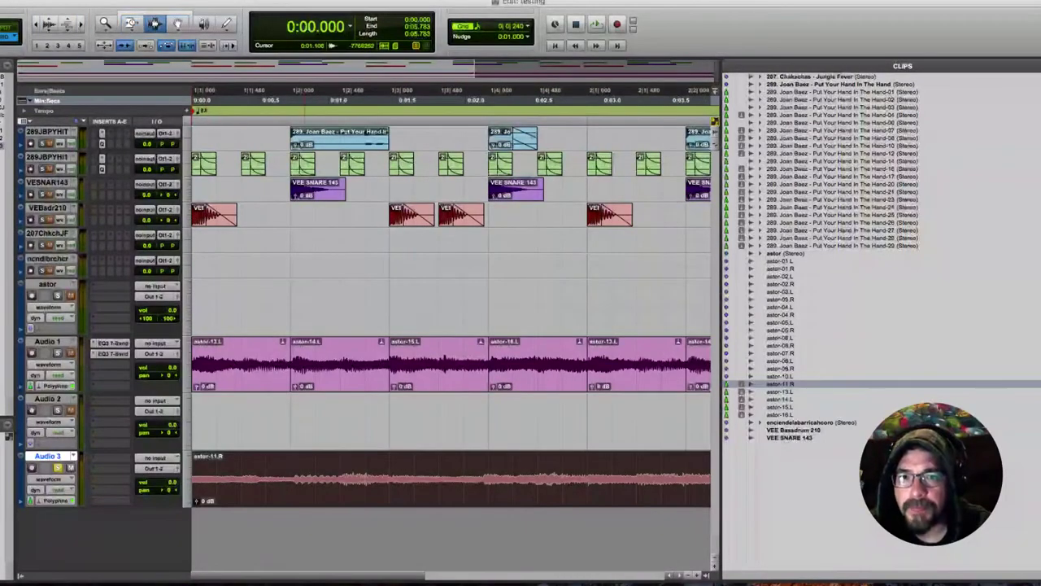
drag(217, 470, 295, 470)
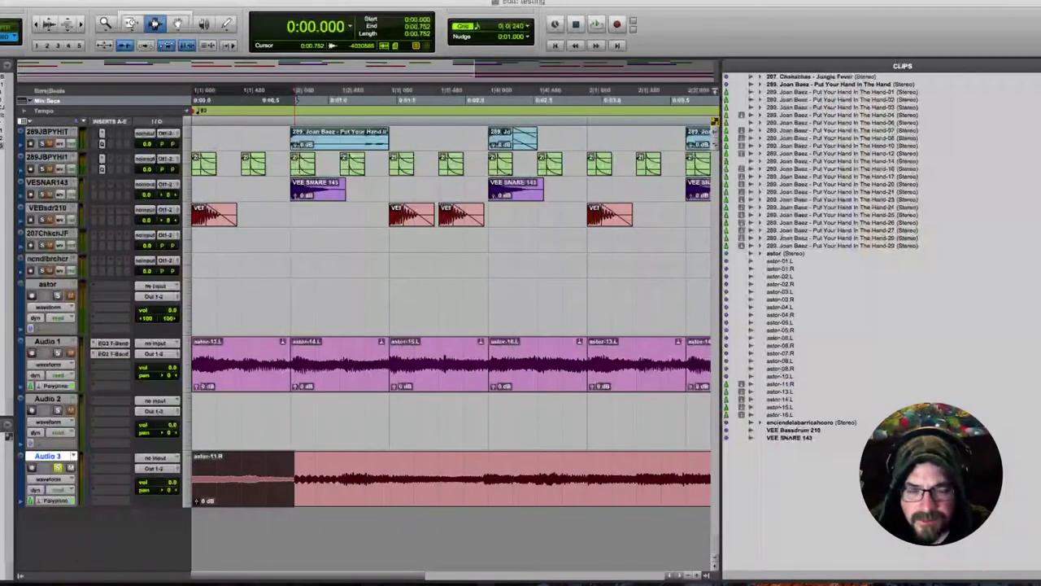
key(b)
shift+click(435, 470)
drag(434, 480, 481, 480)
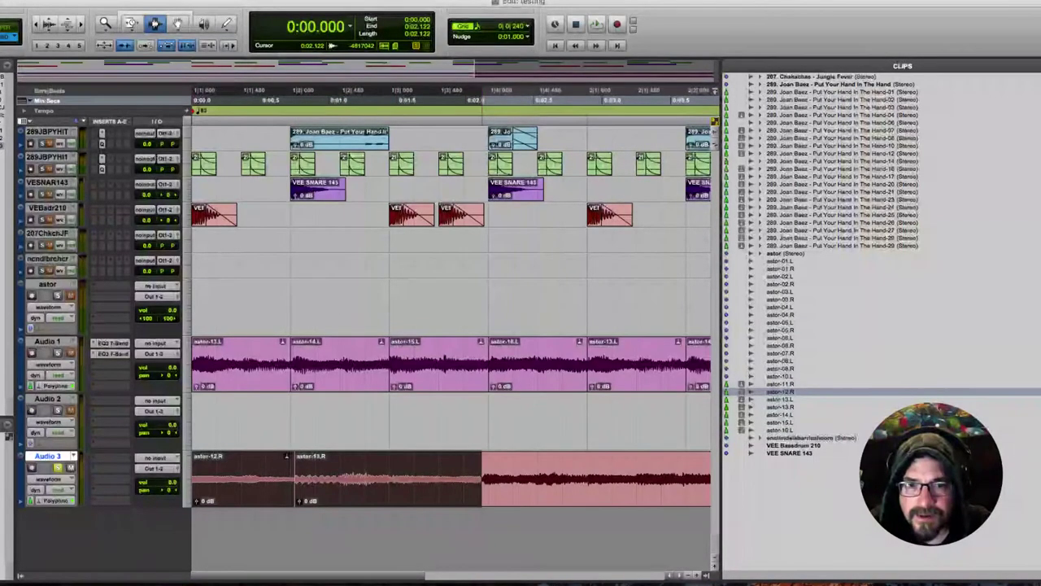
key(super+e)
shift+click(589, 480)
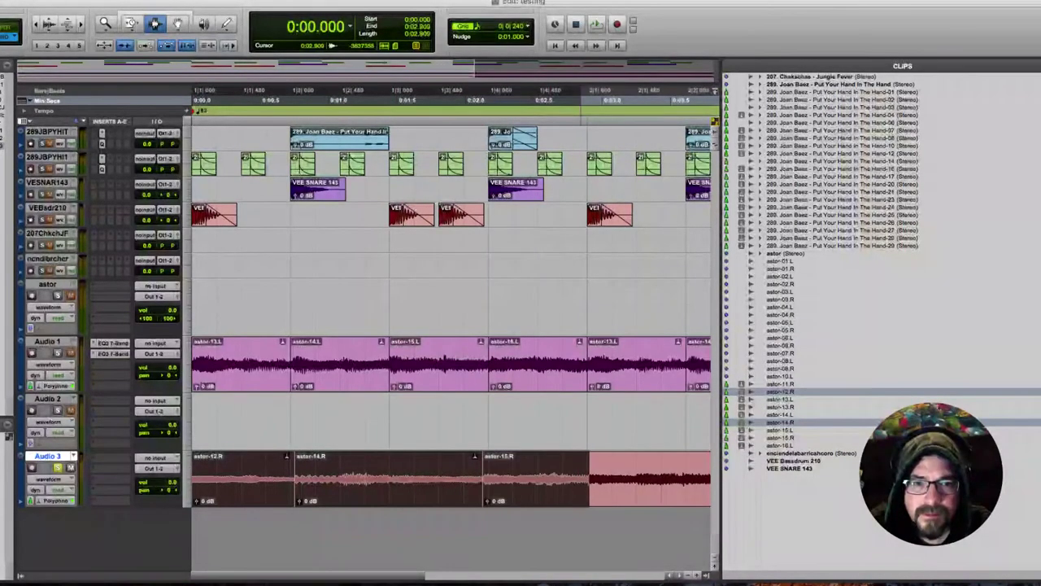
key(super+e)
Split the rest of the Audio 3 clip at its remaining note changes, including a cut at about 3.25 seconds
drag(589, 479, 237, 480)
key(super+e)
key(super+e)
key(super+e)
key(super+e)
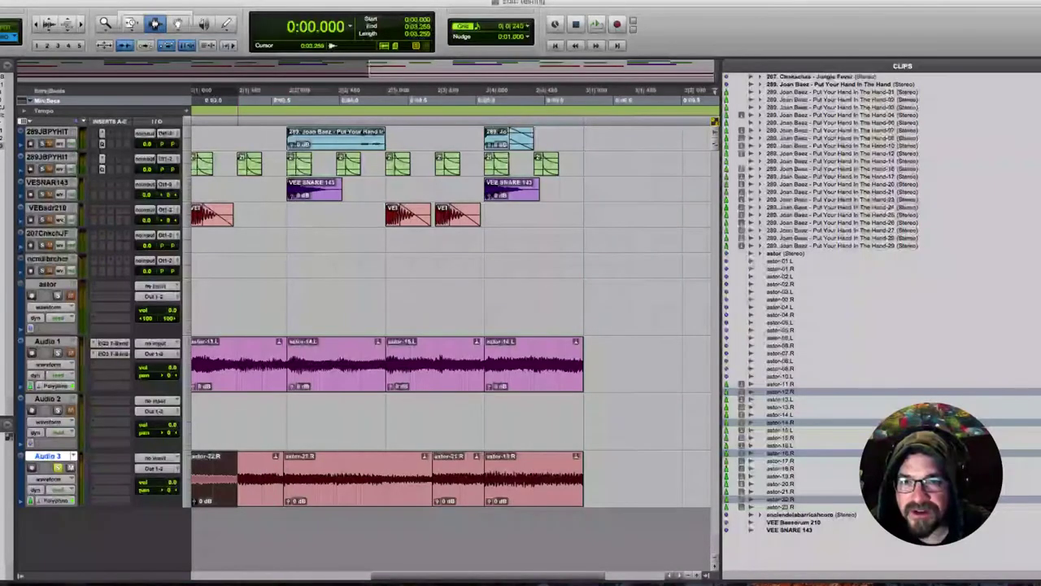
key(super+e)
scroll(234, 479, left, 10)
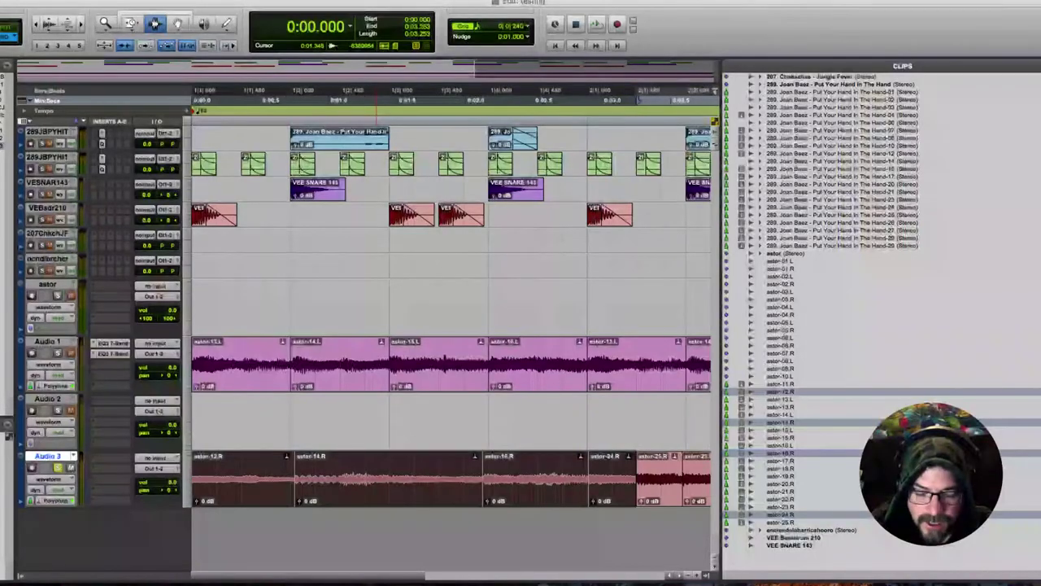
Time-stretch the first two Audio 3 slices so they meet on beat 2 of bar 1, at about 0.72 seconds
click(131, 24)
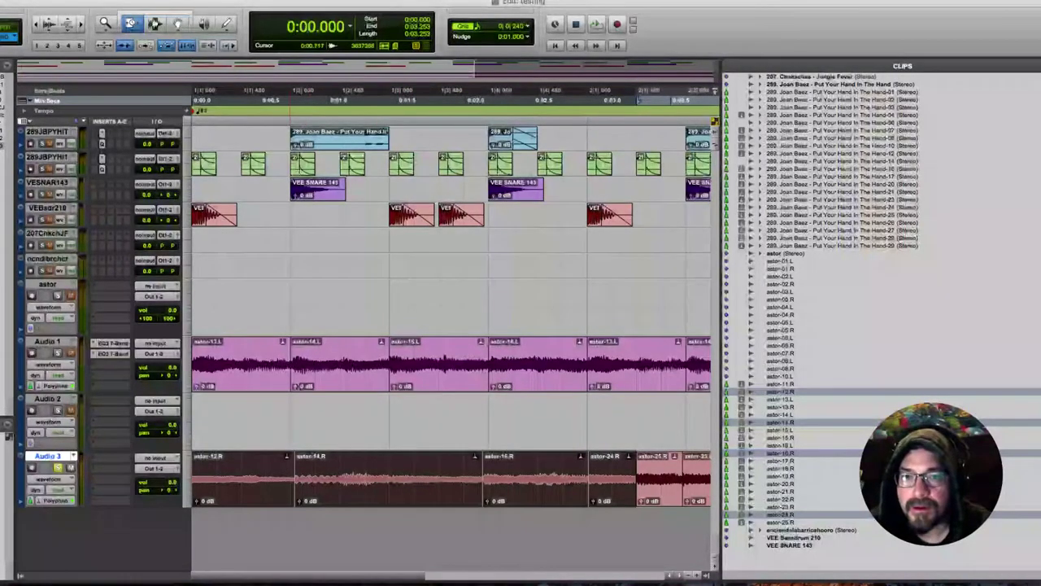
click(286, 480)
click(299, 480)
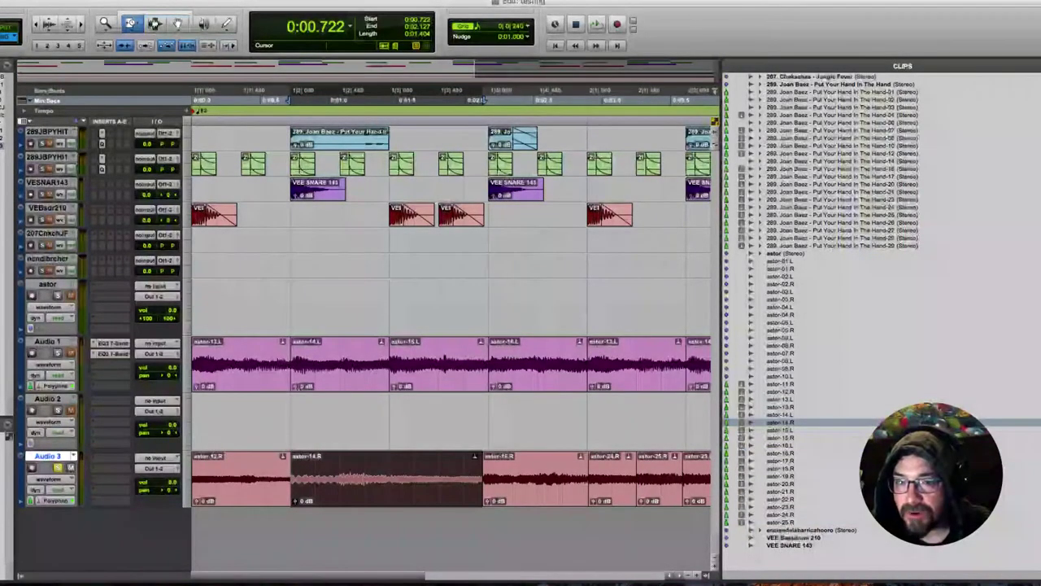
mouse_move(281, 479)
mouse_down()
mouse_move(264, 480)
mouse_move(291, 480)
mouse_up()
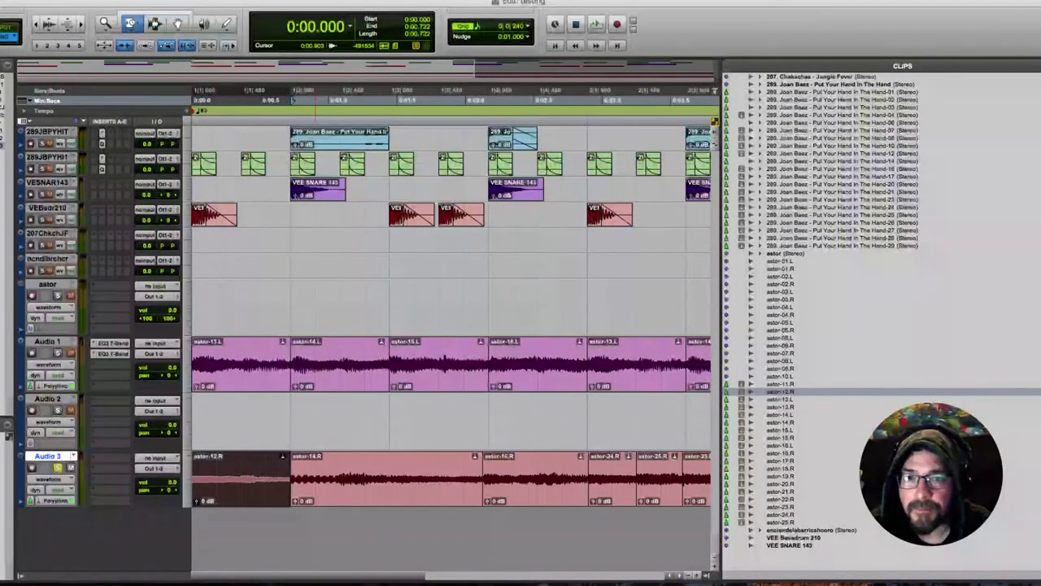
Check the session's tempo setting at bar 1
double_click(194, 110)
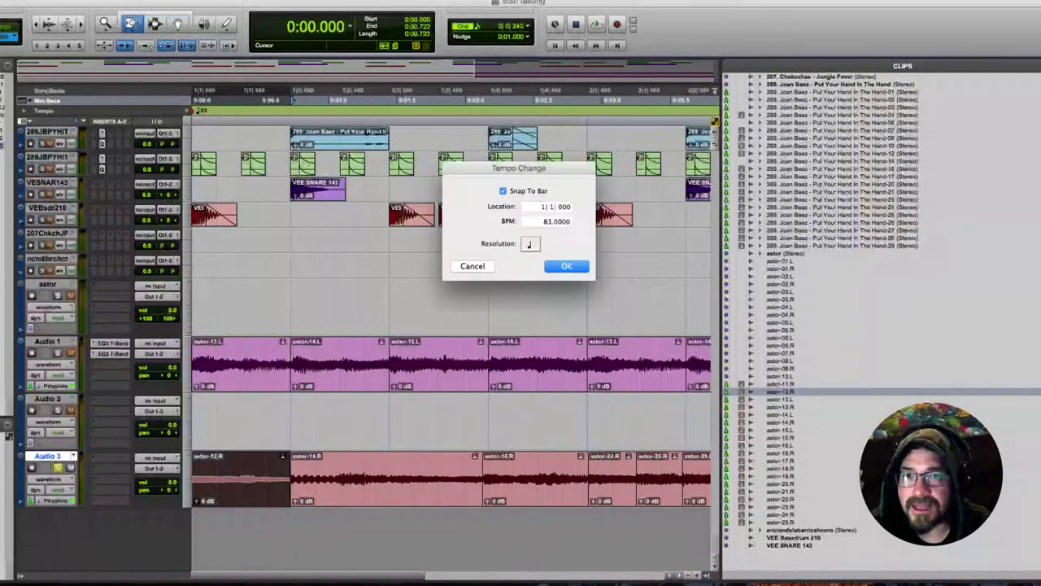
click(472, 266)
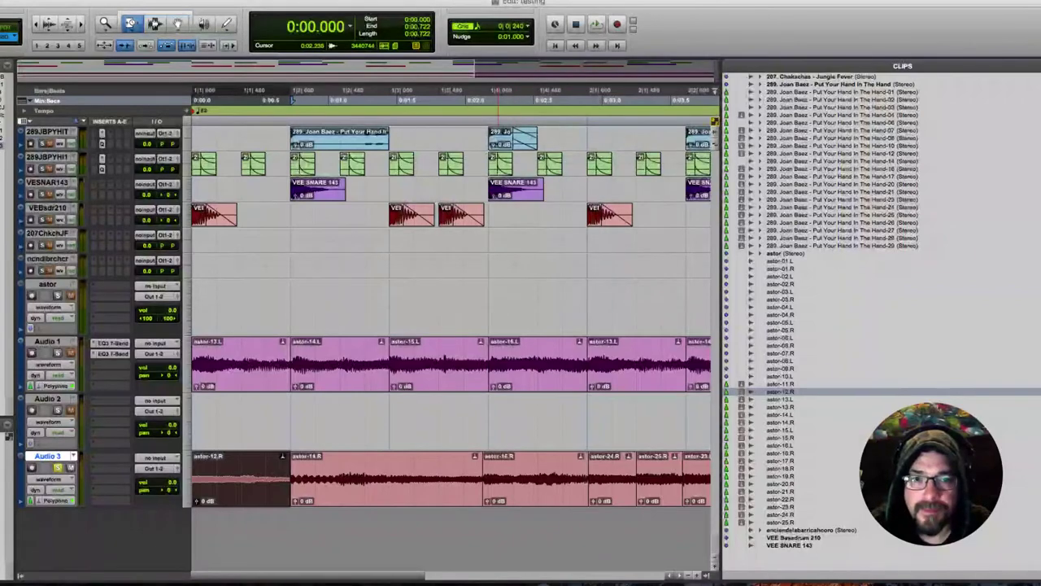
Time-stretch the next Audio 3 slices so their joins fall on the grid at 2.168, 2.891 and 3.253 seconds
click(492, 478)
click(480, 478)
click(587, 478)
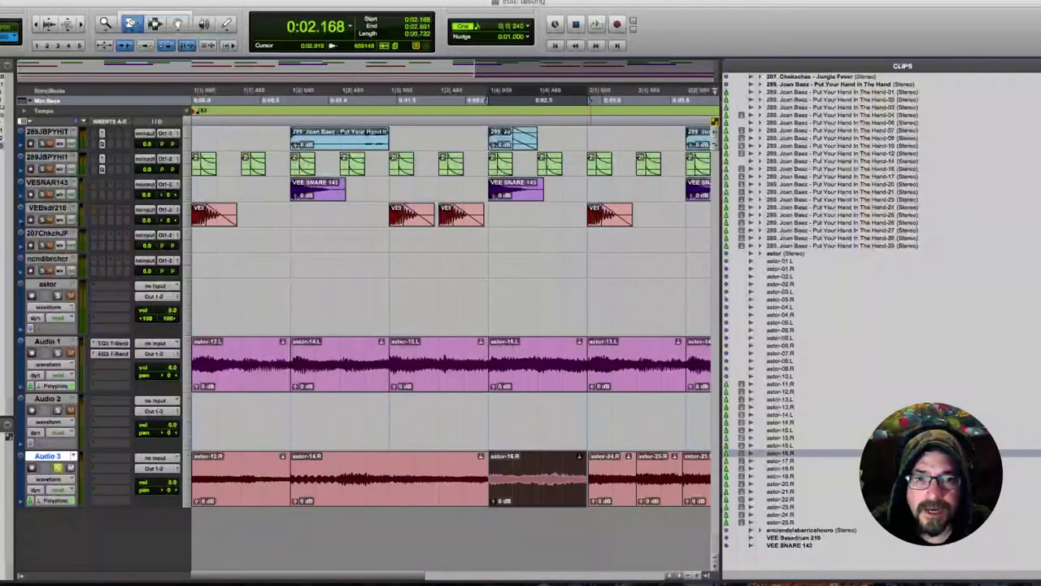
click(635, 478)
Time-stretch the remaining Audio 3 slices so their joins meet the grid at 3.614 and 4.698 seconds and the loop ends at 5.783 seconds
key(ctrl+Tab)
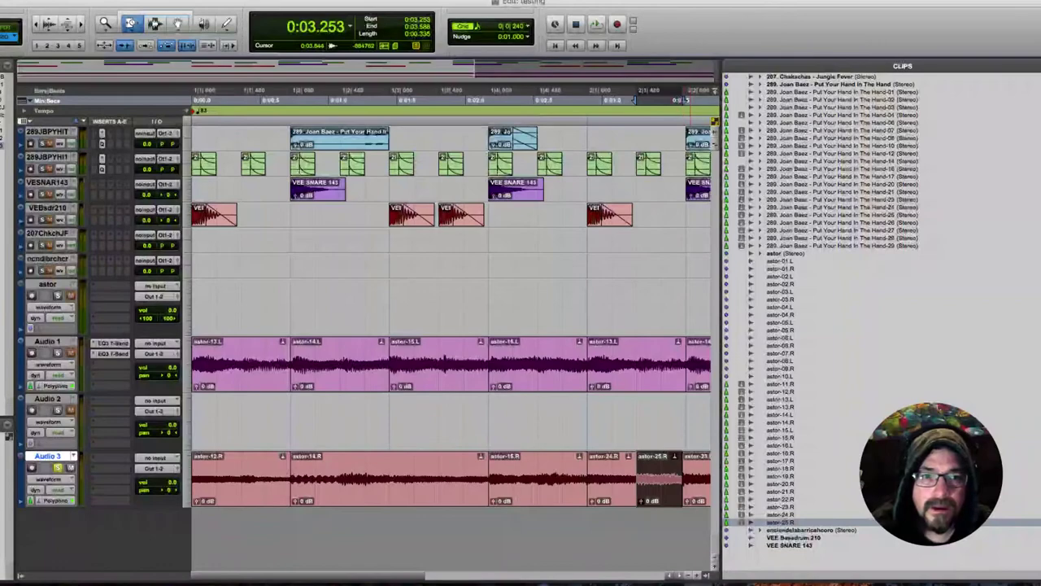
key(ctrl+Tab)
key(ctrl+alt+Tab)
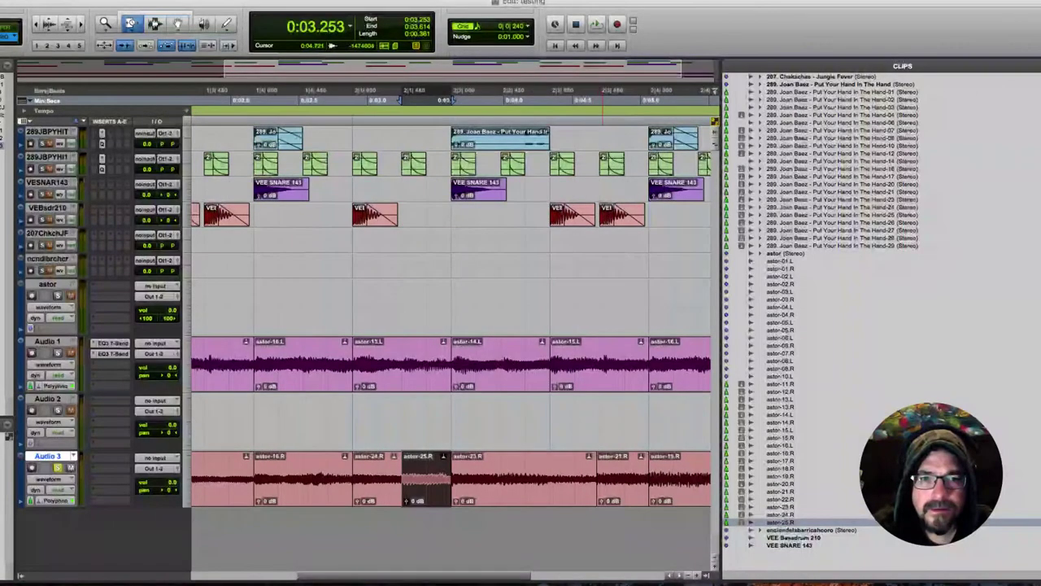
key(ctrl+Tab)
key(ctrl+Tab)
key(ctrl+alt+Tab)
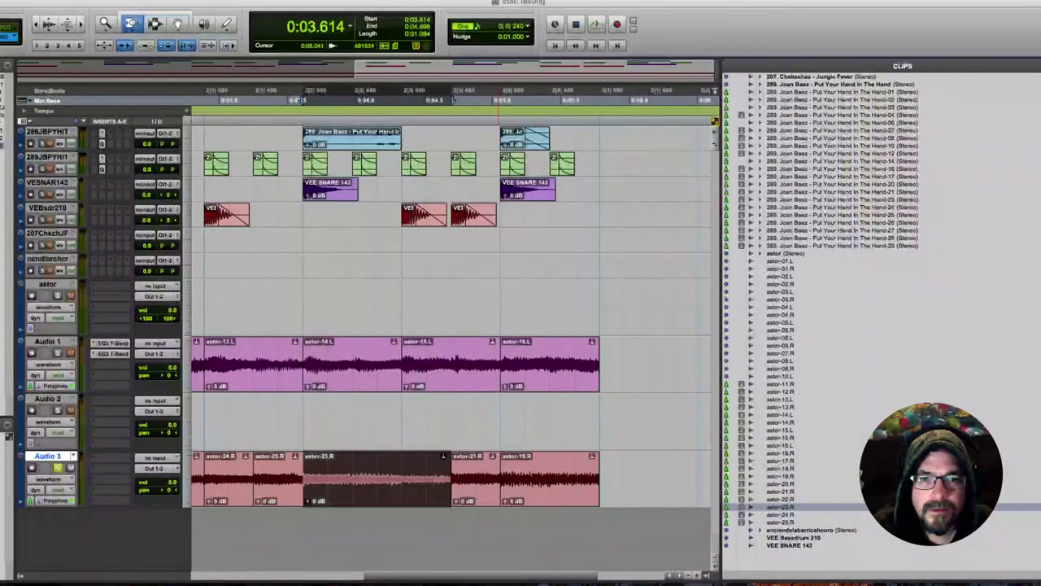
key(ctrl+Tab)
key(ctrl+Tab)
Play the whole two-bar Audio 3 loop against the drums with Audio 1 muted
key(Return)
key(space)
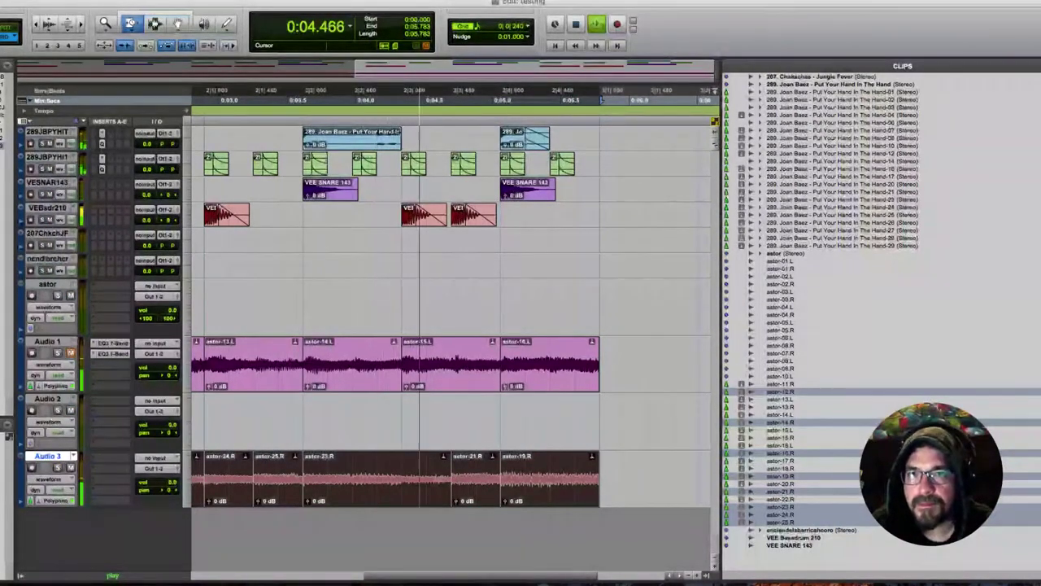
key(F5)
key(alt+a)
key(F7)
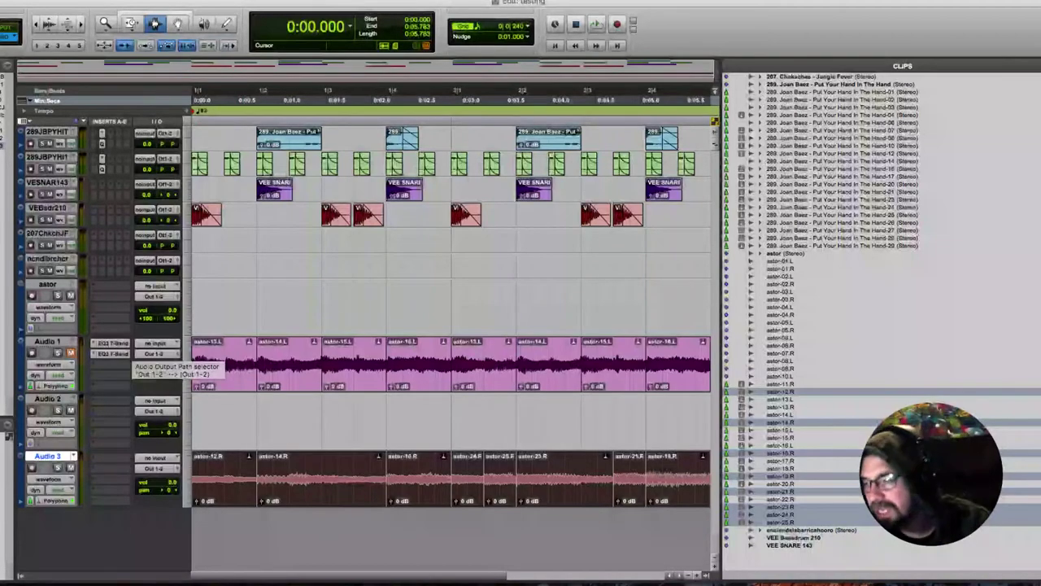
key(space)
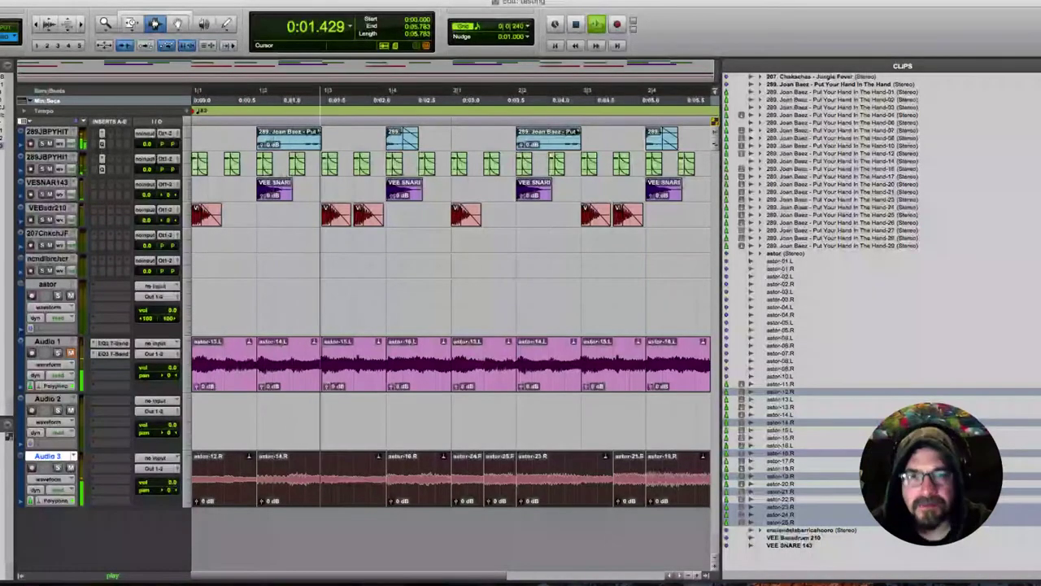
key(space)
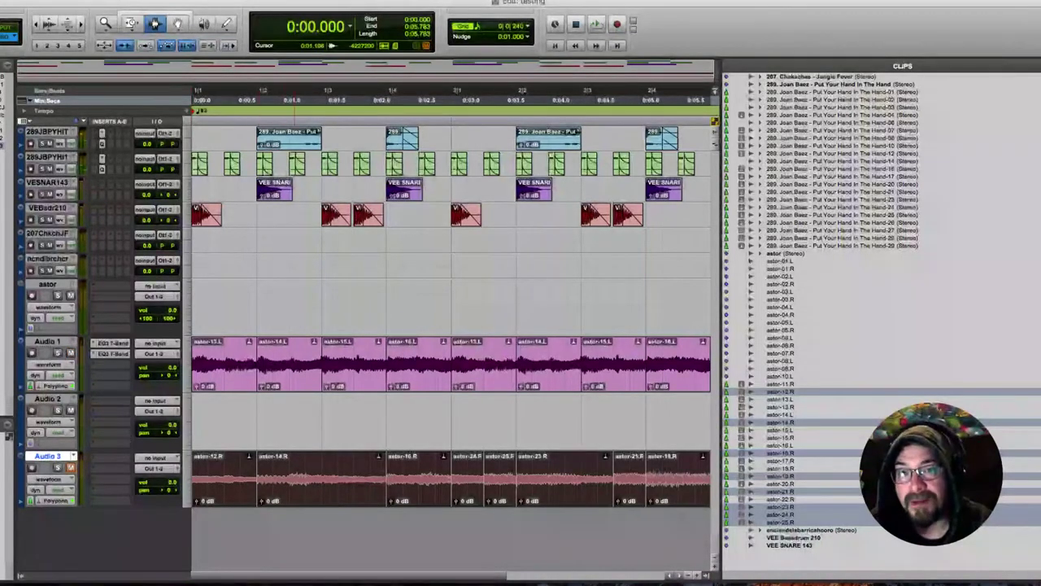
Select all Audio 1 clips and play that two-bar loop against the drums with Audio 3 muted
triple_click(318, 364)
click(37, 25)
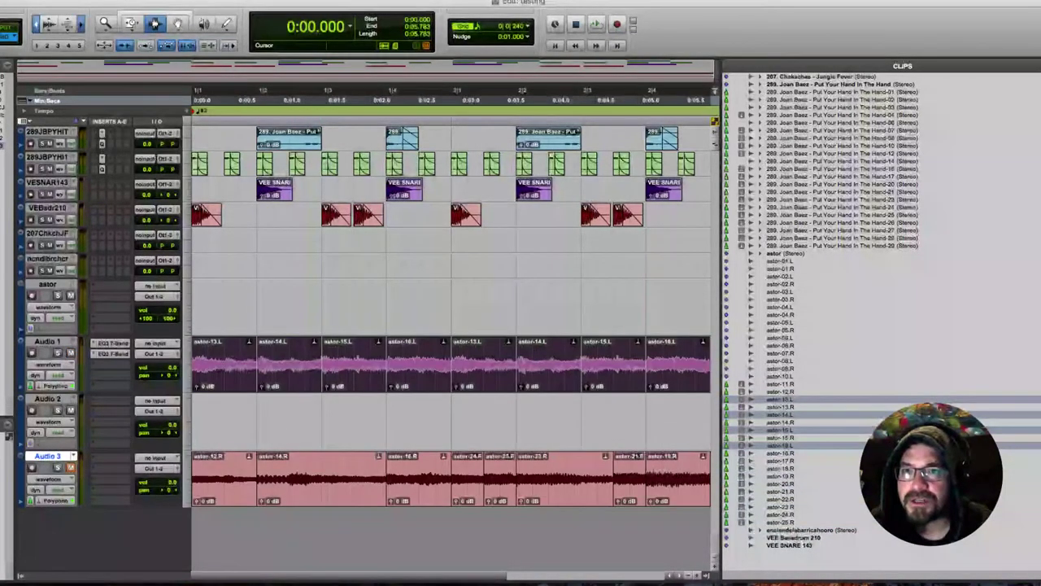
triple_click(378, 364)
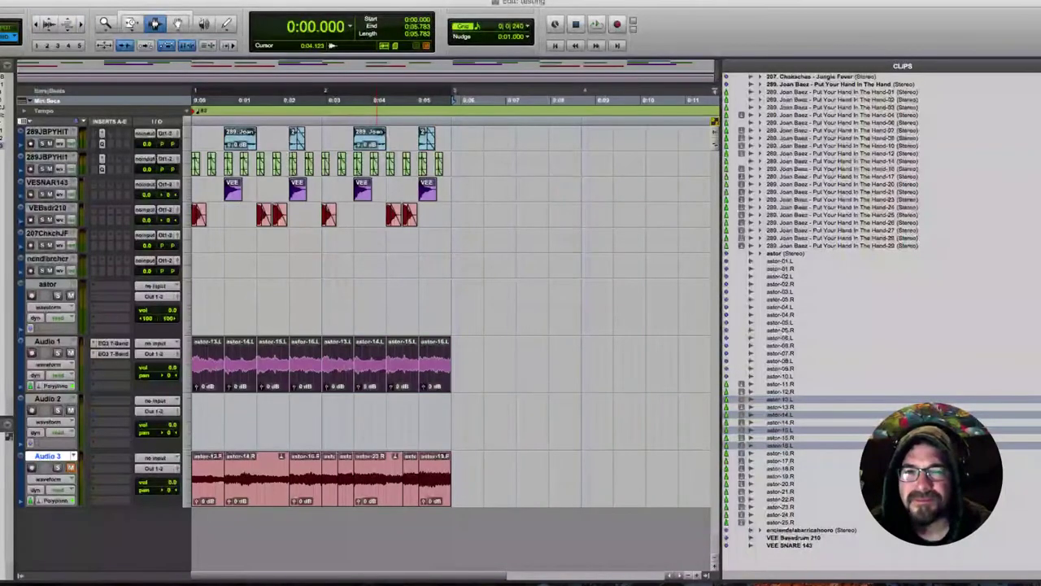
key(space)
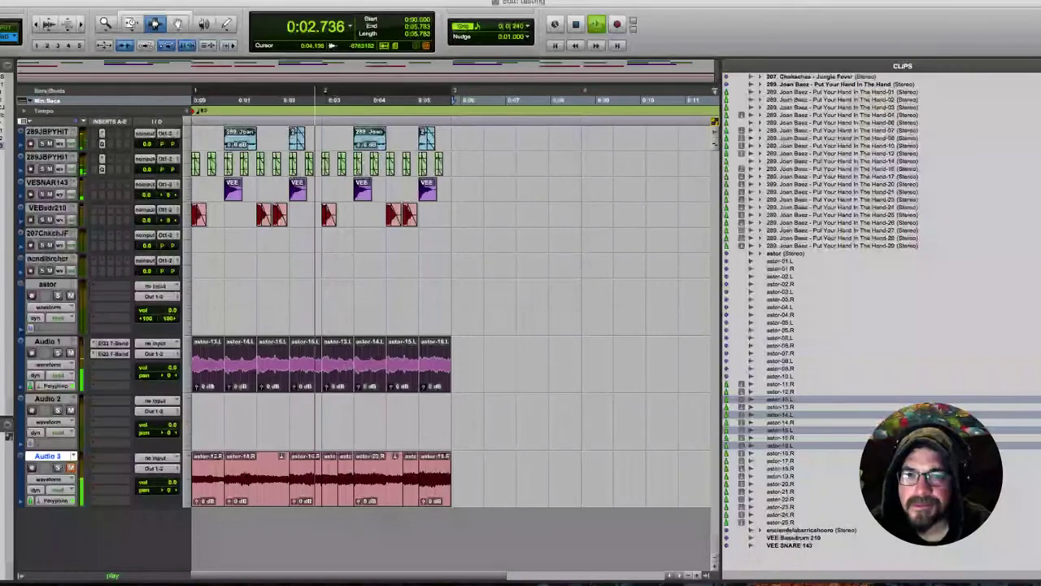
key(space)
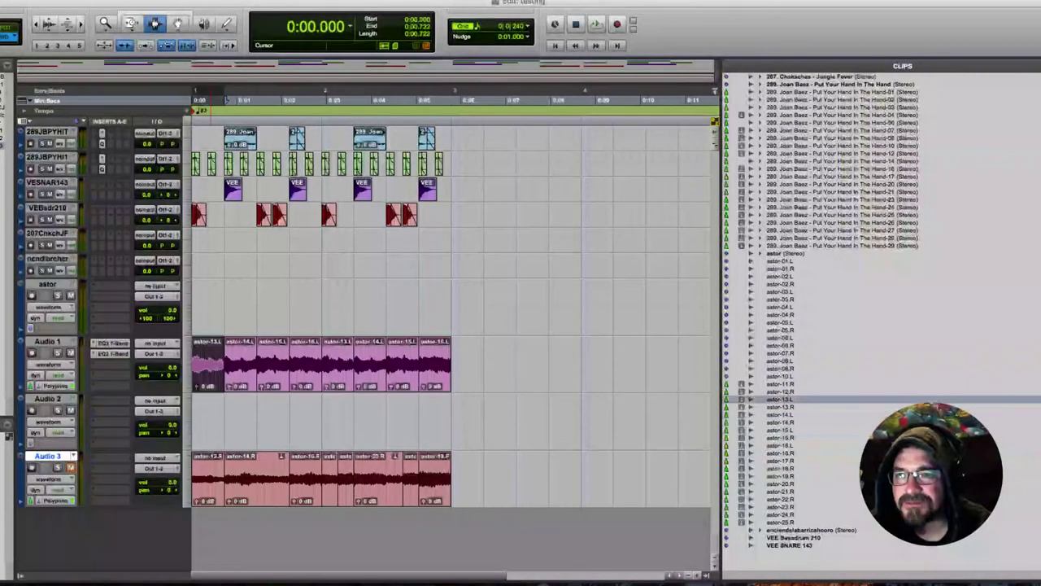
Insert the Vacuum synth on the Audio 2 track and move its window clear of the tracks
click(114, 422)
mouse_move(130, 441)
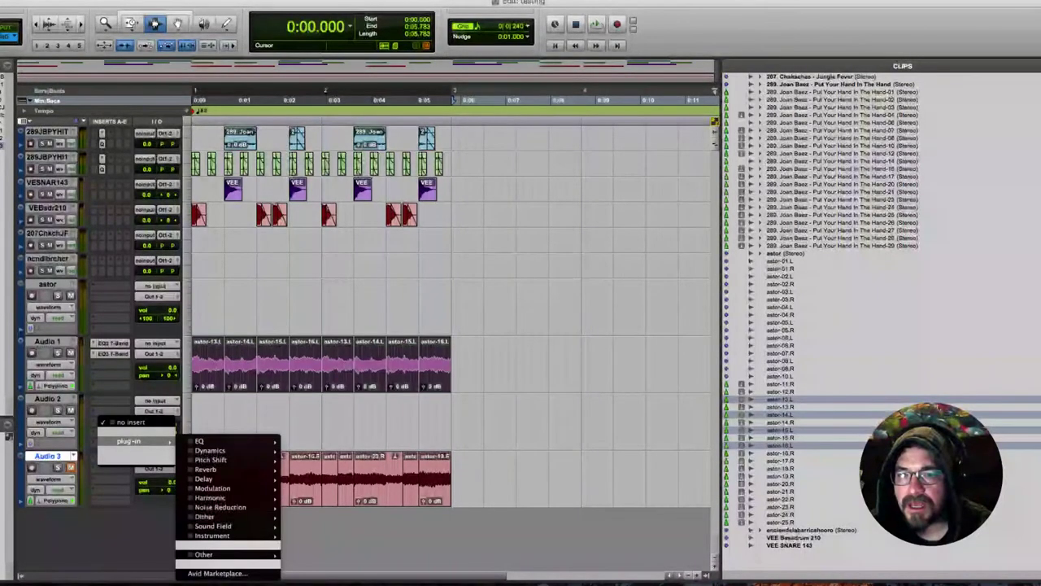
mouse_move(220, 535)
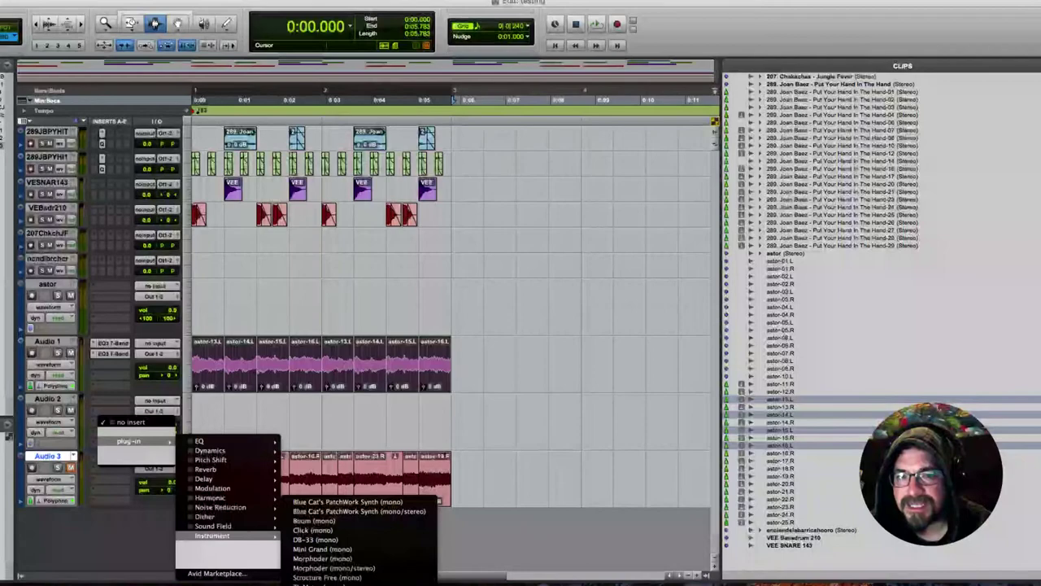
key(Escape)
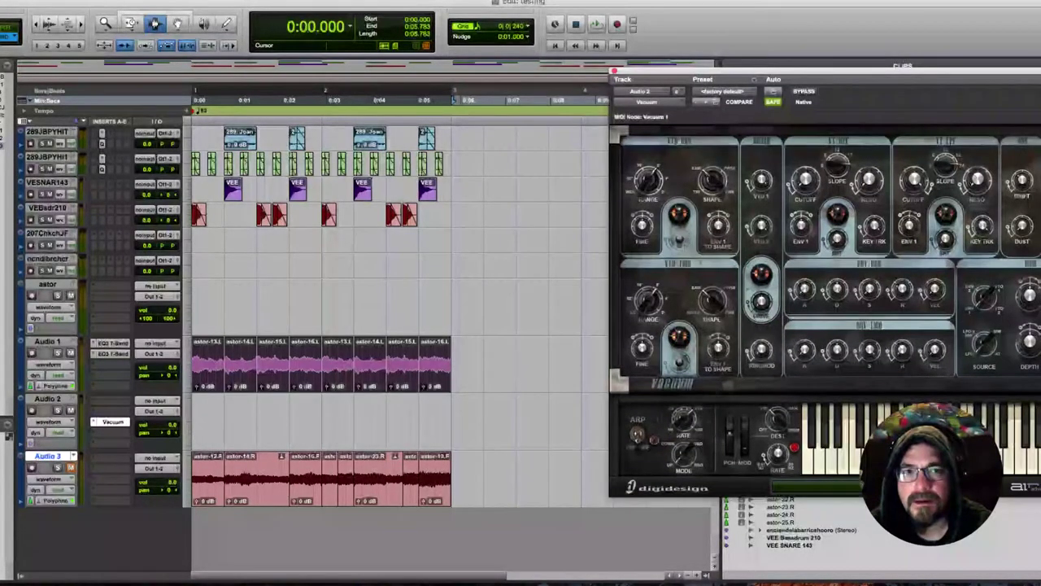
drag(780, 73, 647, 3)
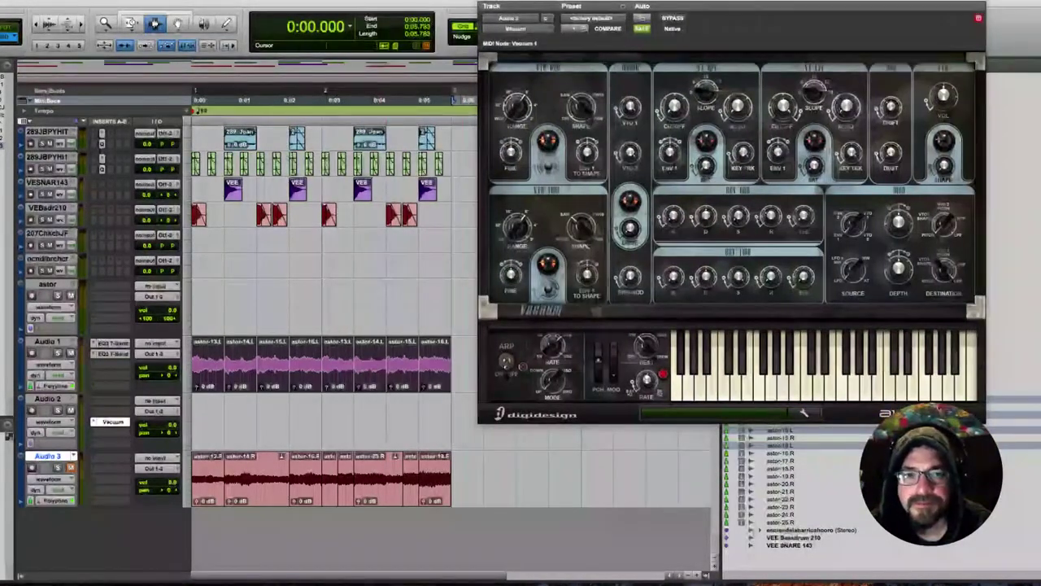
Lower the Audio 2 volume to about -16 dB and play the loop together with reference notes from Vacuum
drag(159, 423, 159, 452)
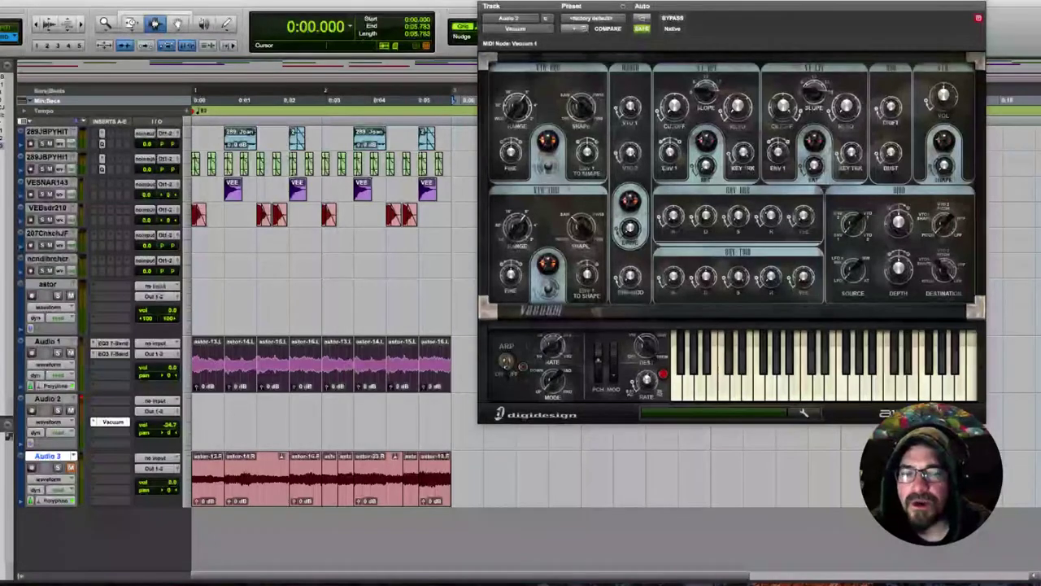
key(space)
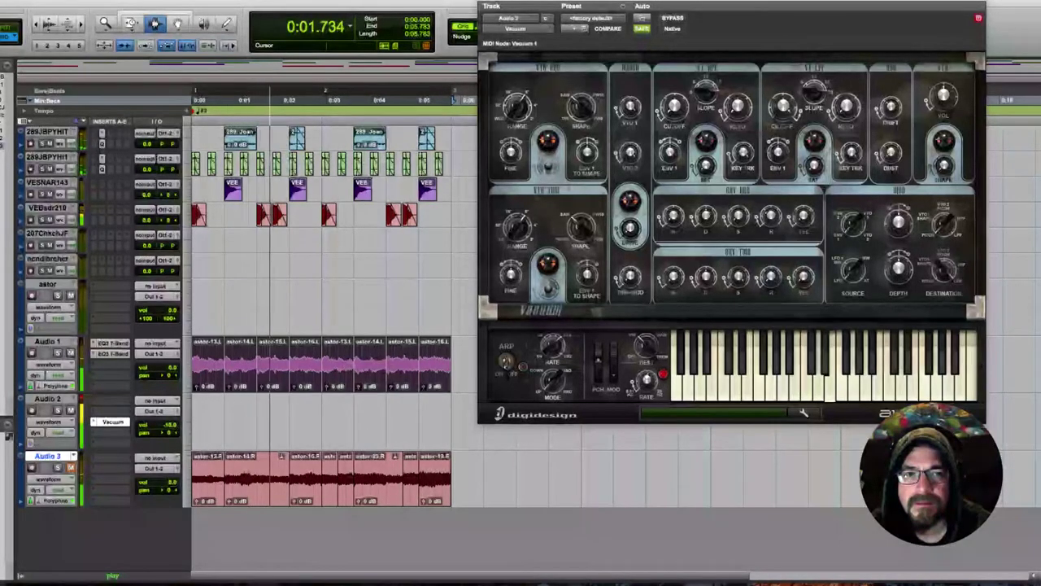
key(space)
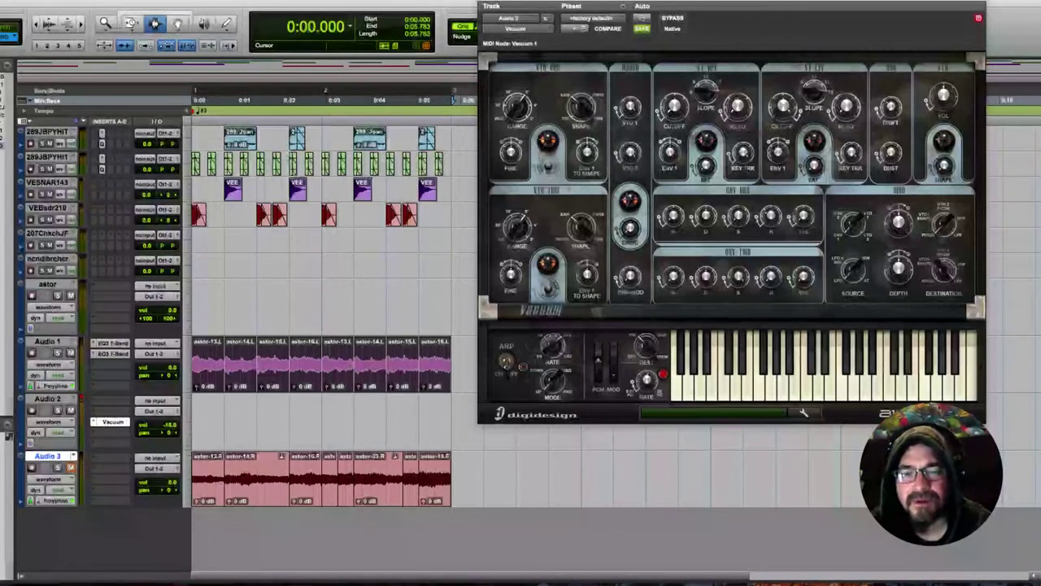
Open the AudioSuite Pitch Shift processor and preview the selected Audio 1 clips through it
click(220, 1)
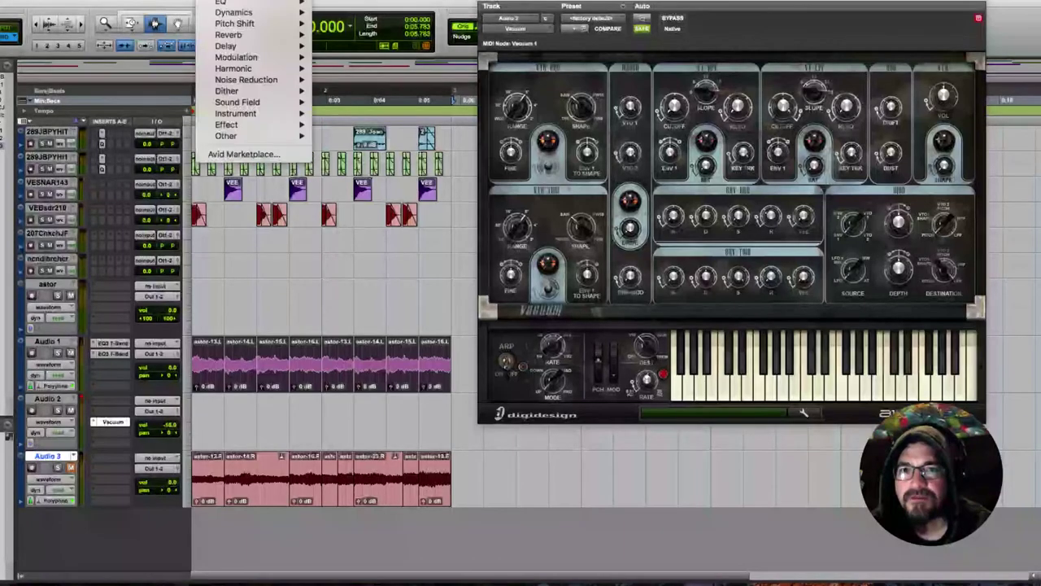
mouse_move(244, 24)
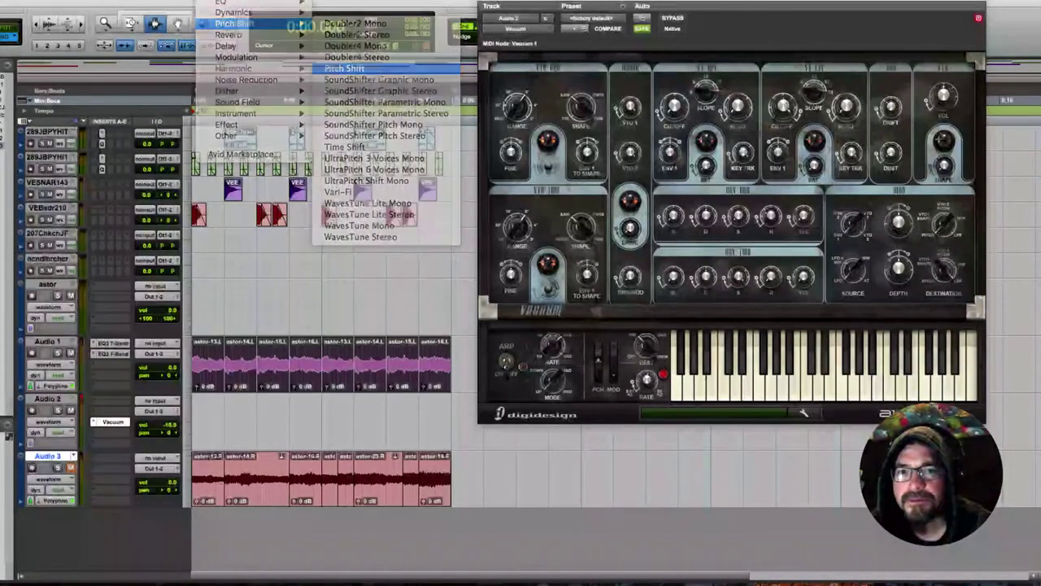
click(344, 68)
click(39, 312)
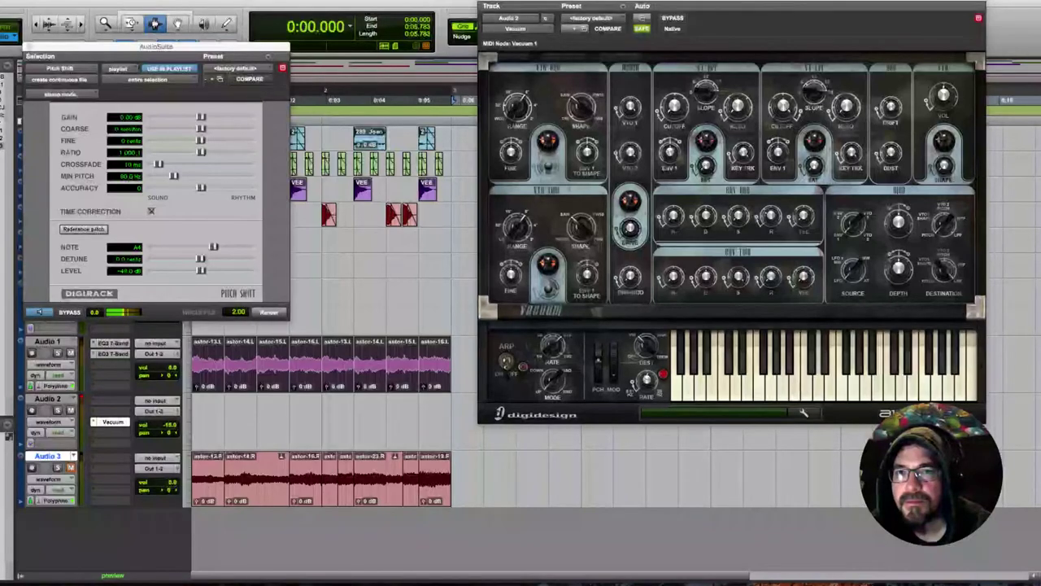
click(39, 312)
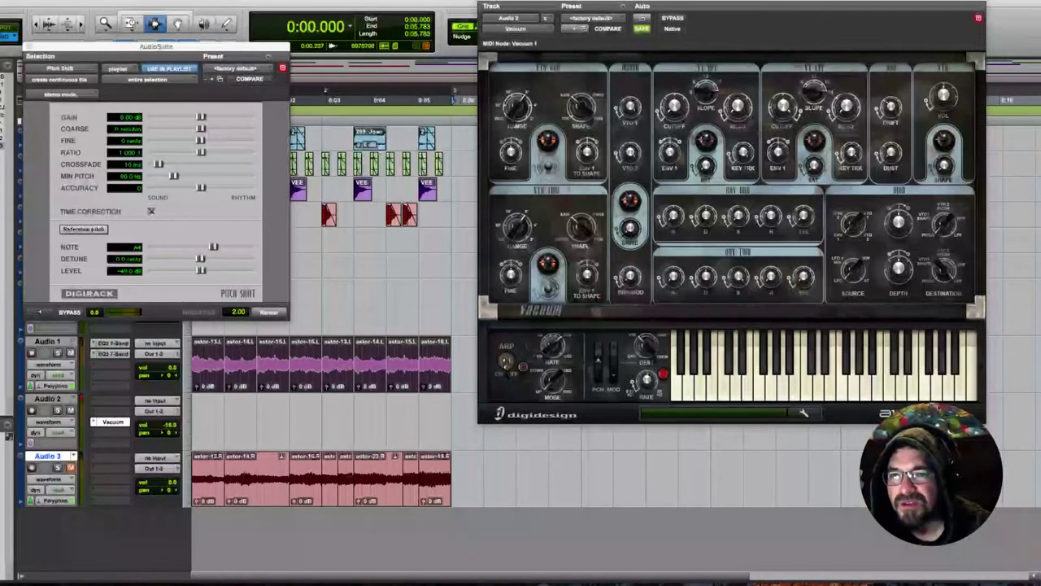
Select the four Audio 1 clips of bar 1, from 0 to 2.891 seconds, and preview them through Pitch Shift
click(209, 358)
double_click(208, 358)
triple_click(241, 358)
double_click(208, 358)
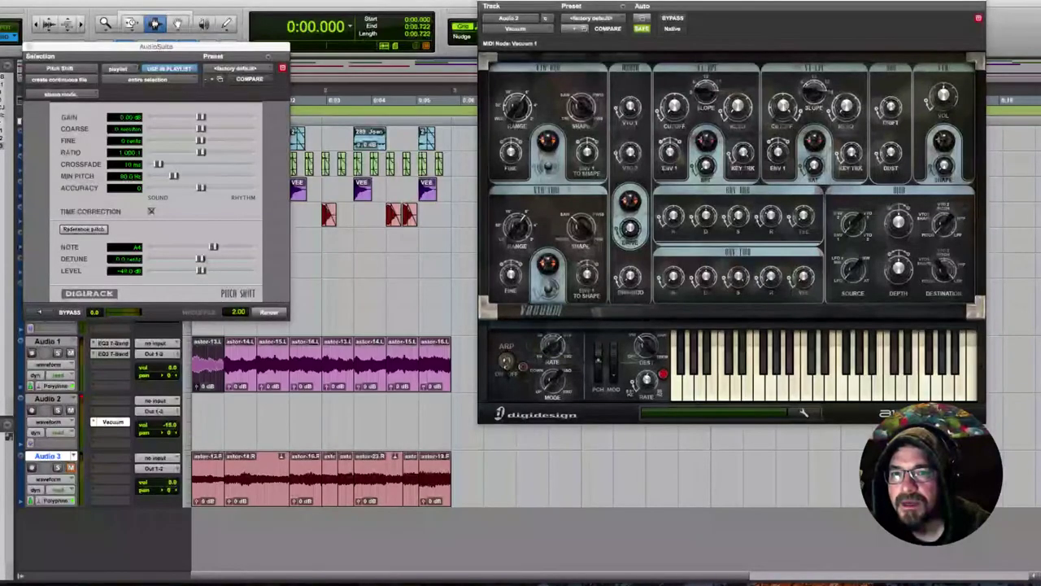
key(space)
key(space)
drag(323, 365, 194, 364)
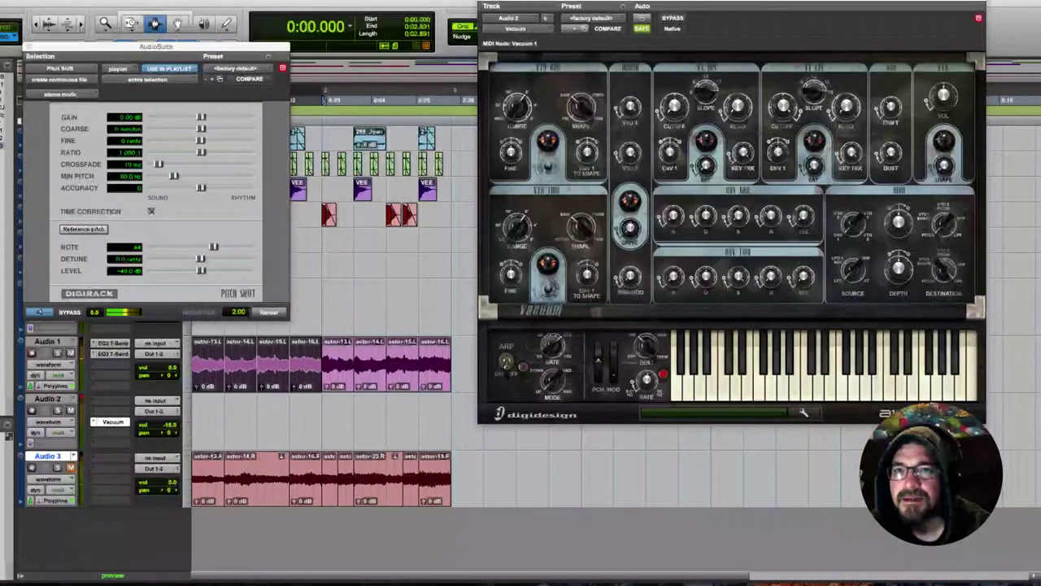
Tune the bar 1 clips by ear against the Vacuum note, setting the fine pitch shift to -37 cents
drag(224, 141, 229, 140)
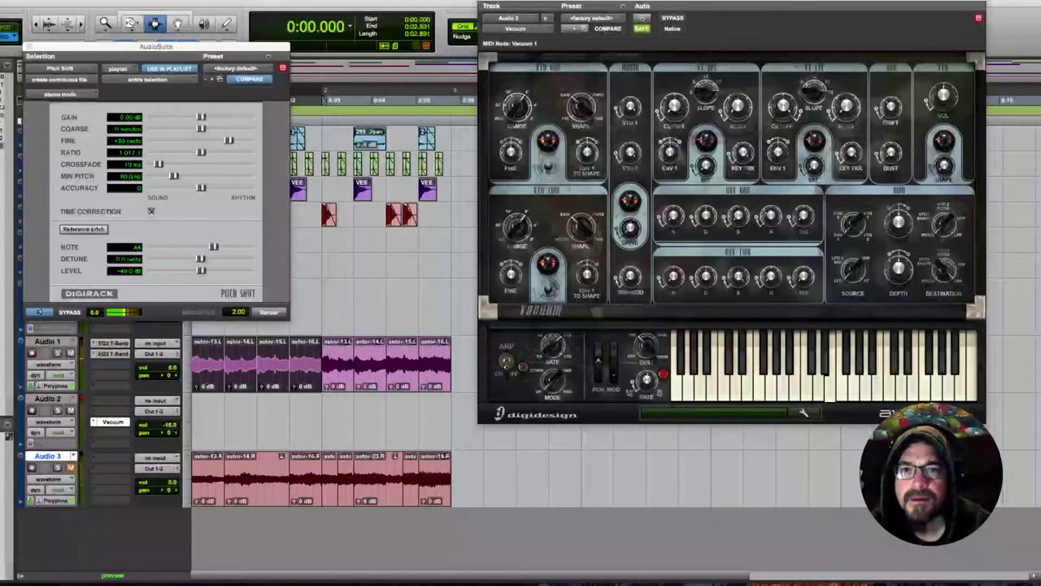
drag(229, 140, 169, 140)
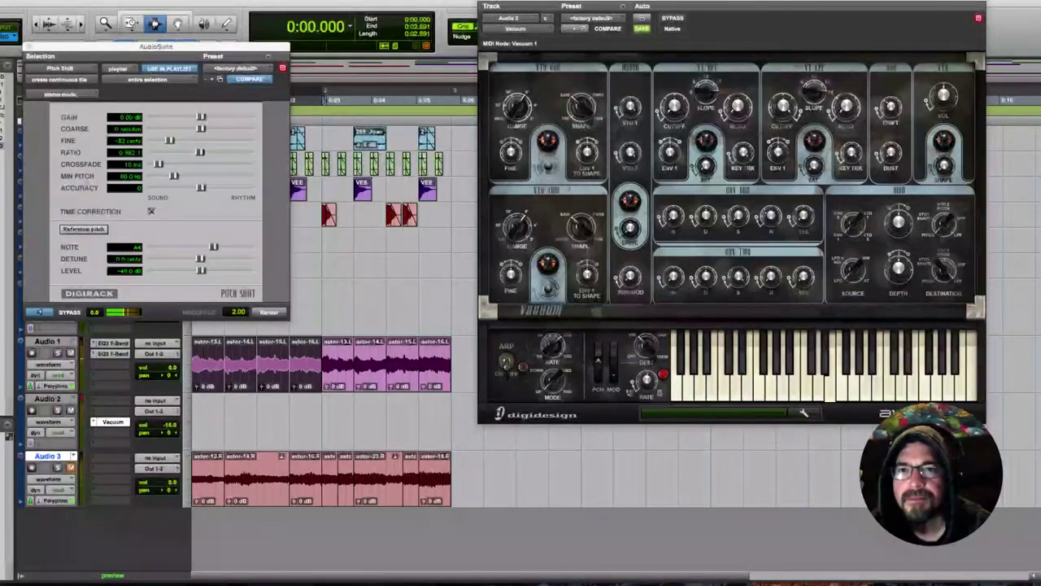
drag(170, 140, 162, 140)
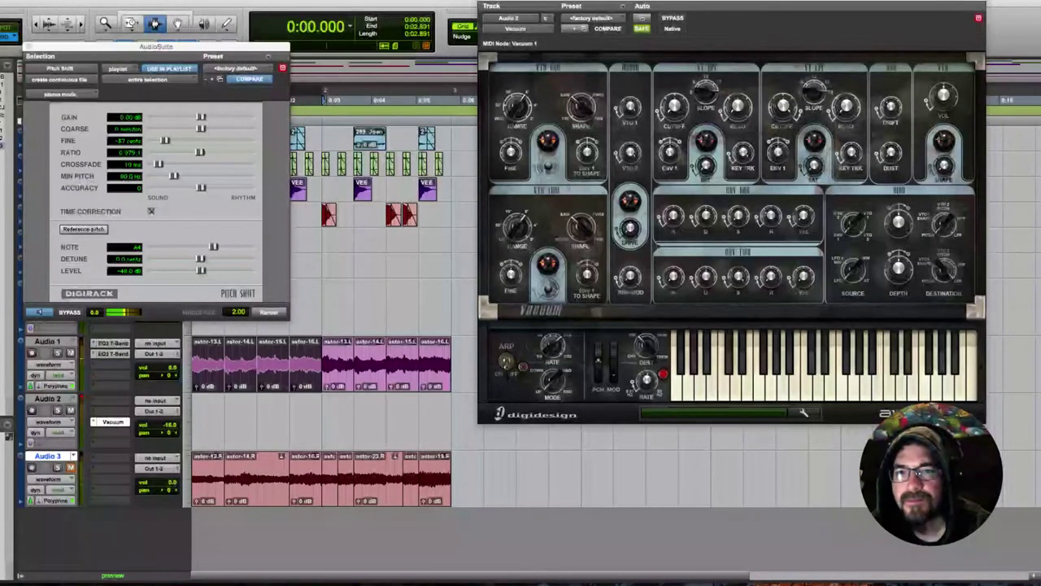
Render the pitch shift on Audio 1's first bar, undo it, and render again with Time Correction off
click(269, 312)
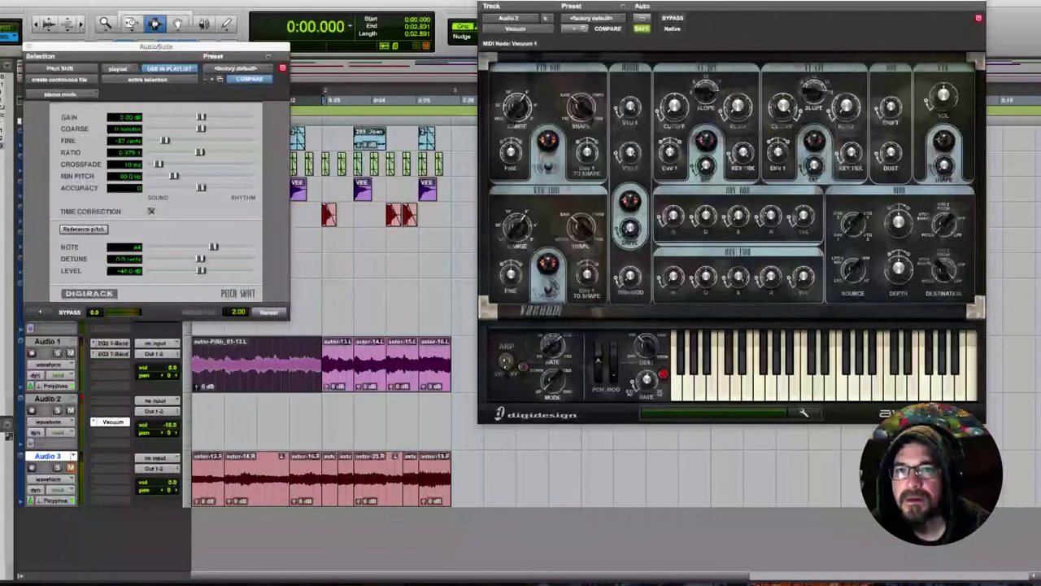
key(ctrl+z)
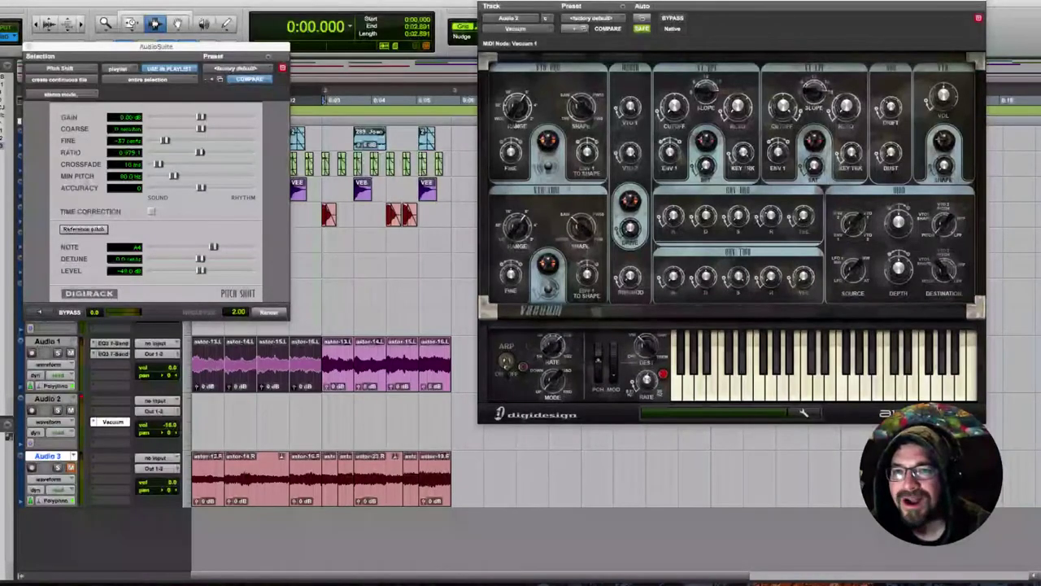
key(ctrl+shift+z)
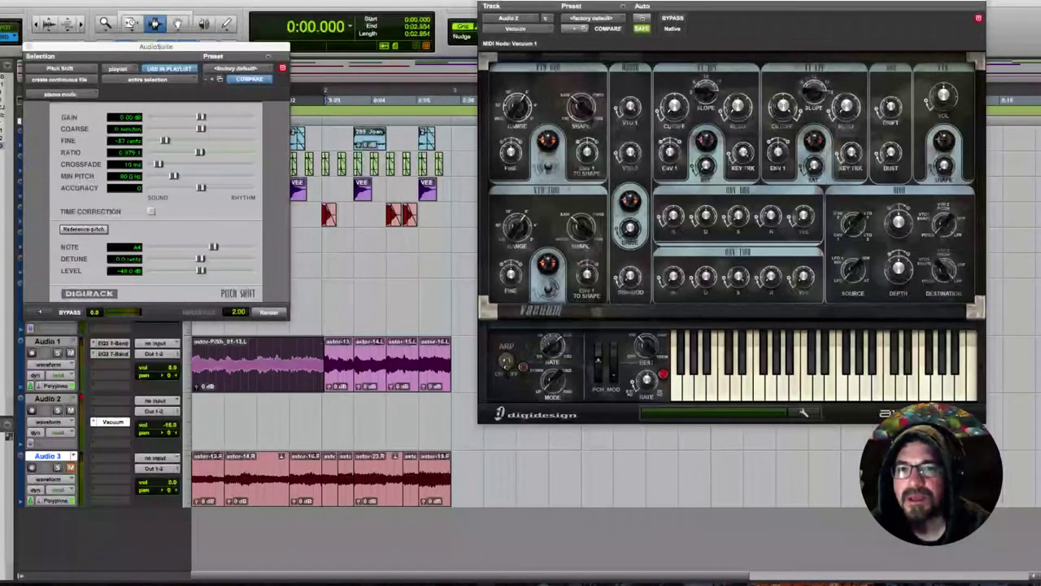
Time-stretch the rendered Audio 1 clip to end at 2.891 seconds and duplicate it across bar 2
key(F6)
click(321, 364)
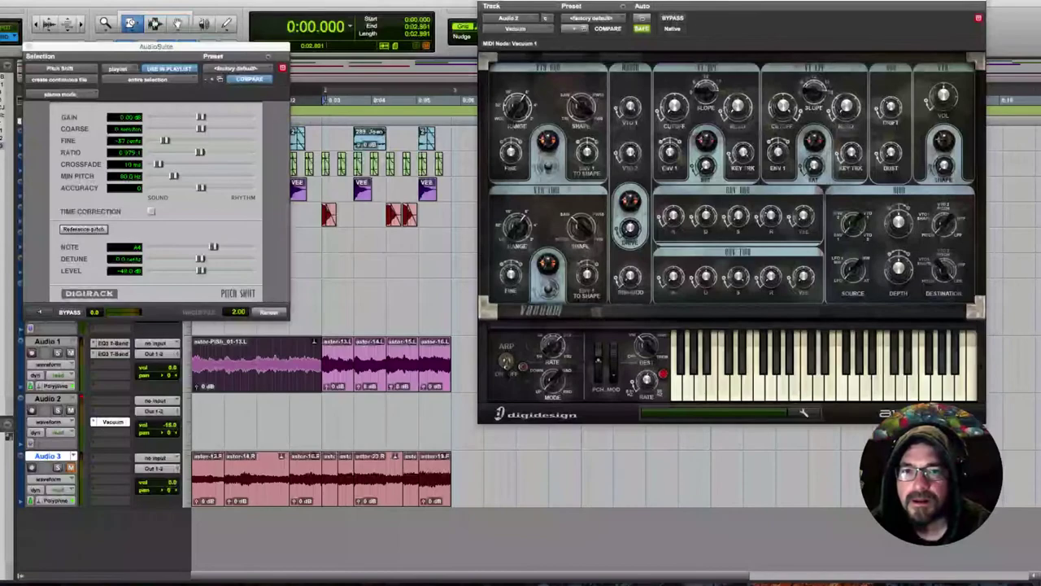
key(super+d)
key(F7)
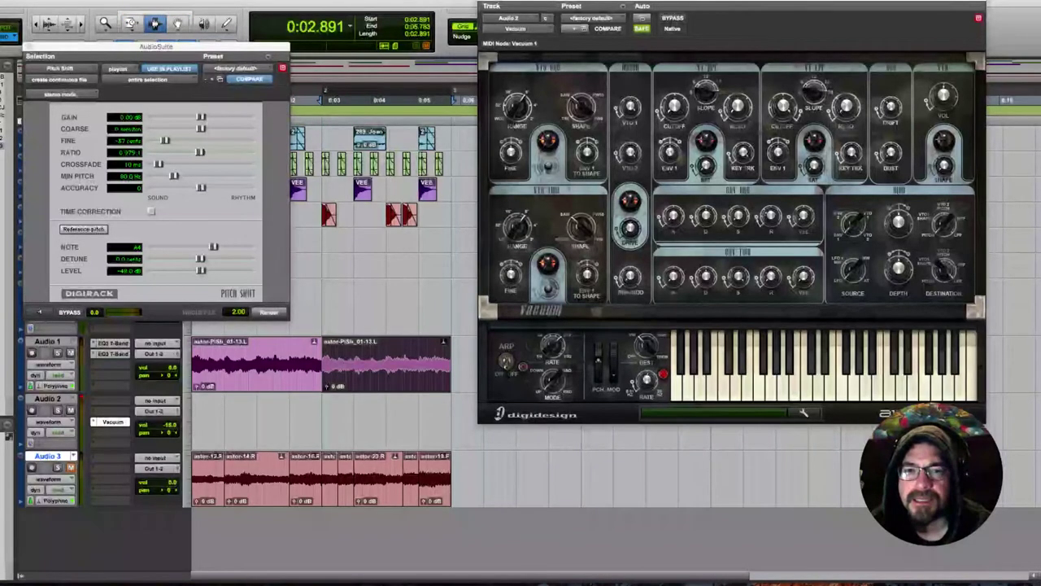
Compare the rendered Audio 1 clips with the Audio 3 clips by playing each set from 0 to 5.783 seconds
triple_click(265, 364)
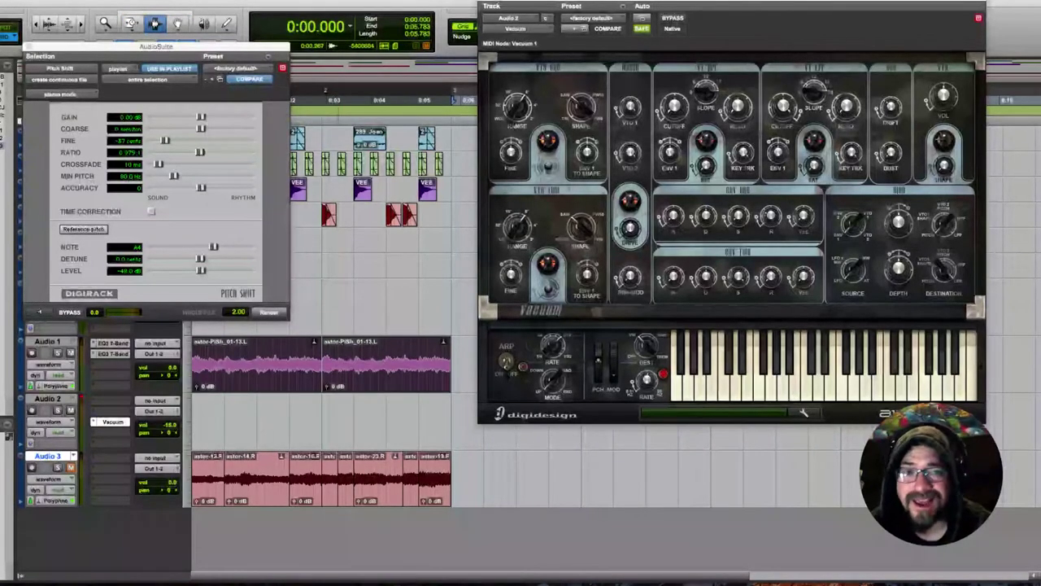
key(space)
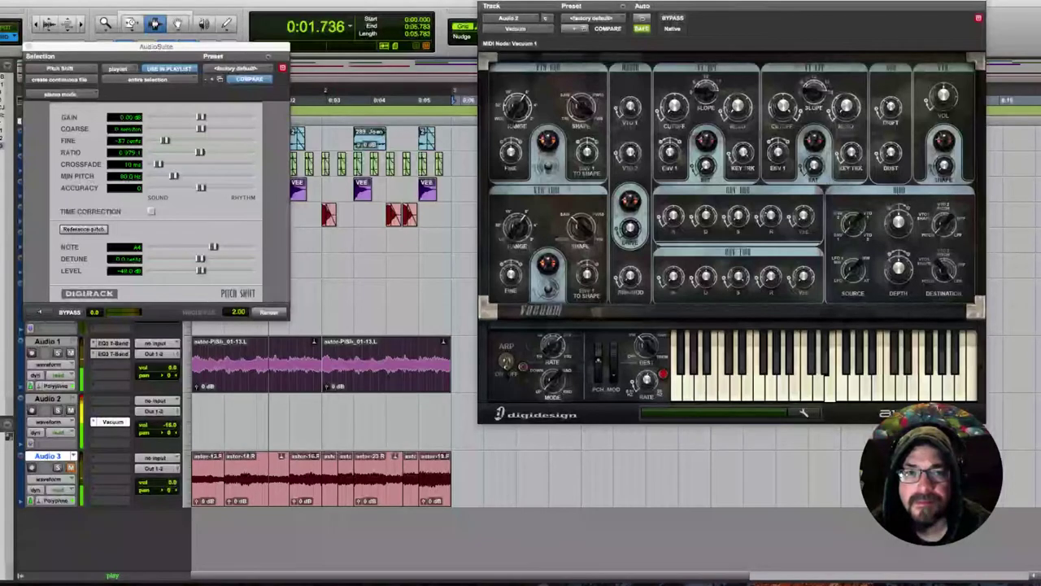
key(space)
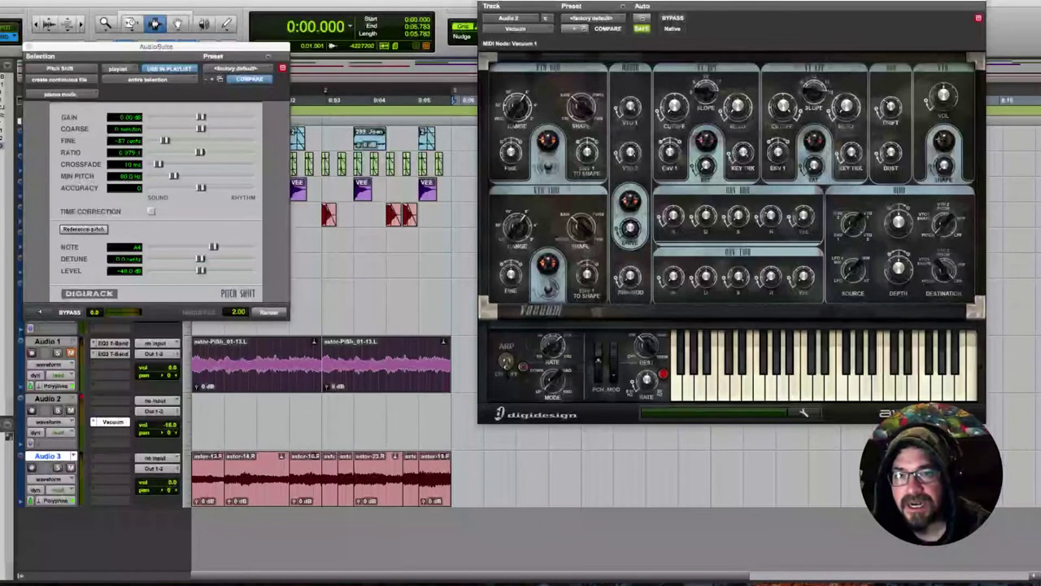
triple_click(405, 480)
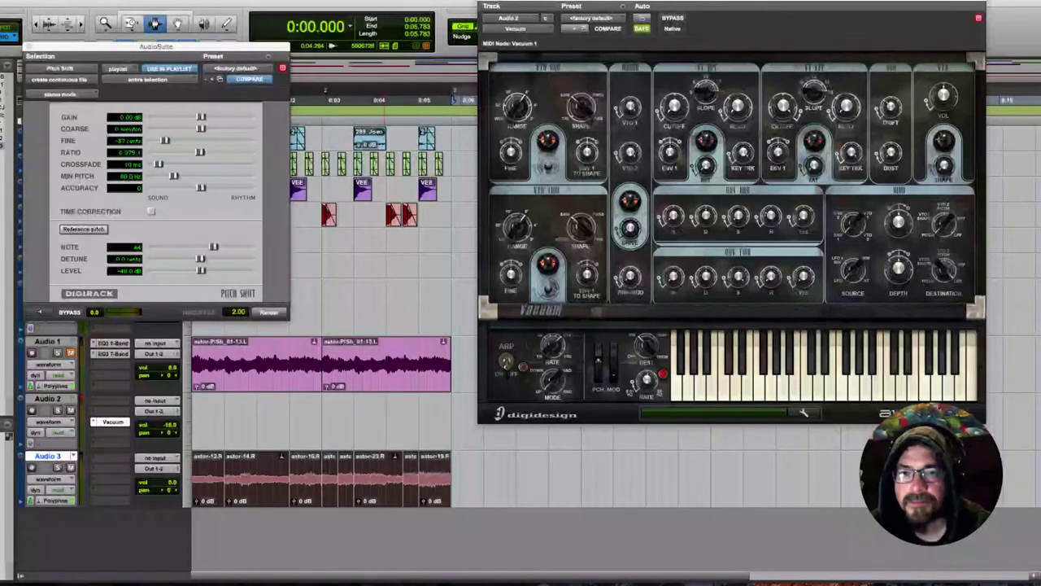
key(space)
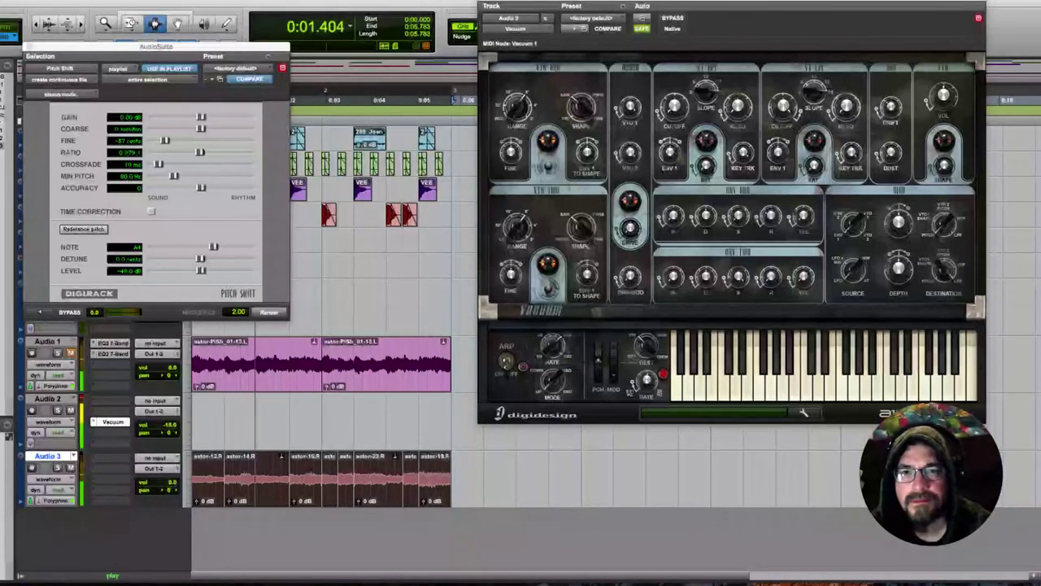
key(space)
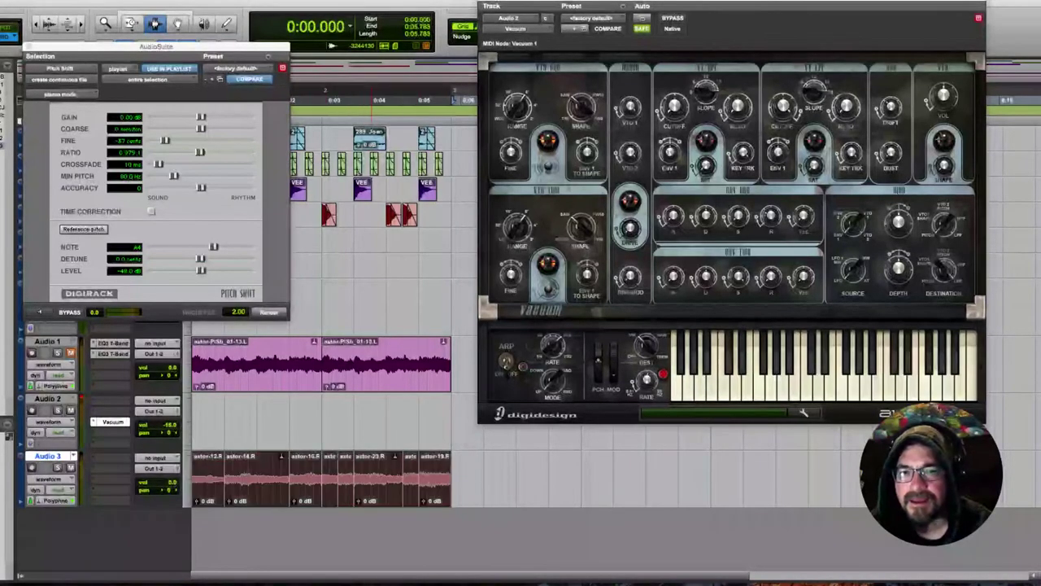
Try rendering the Audio 3 clips at +1 semitone and 0 cents fine, time-stretch the result to 5.783 seconds, and play it
alt+click(165, 141)
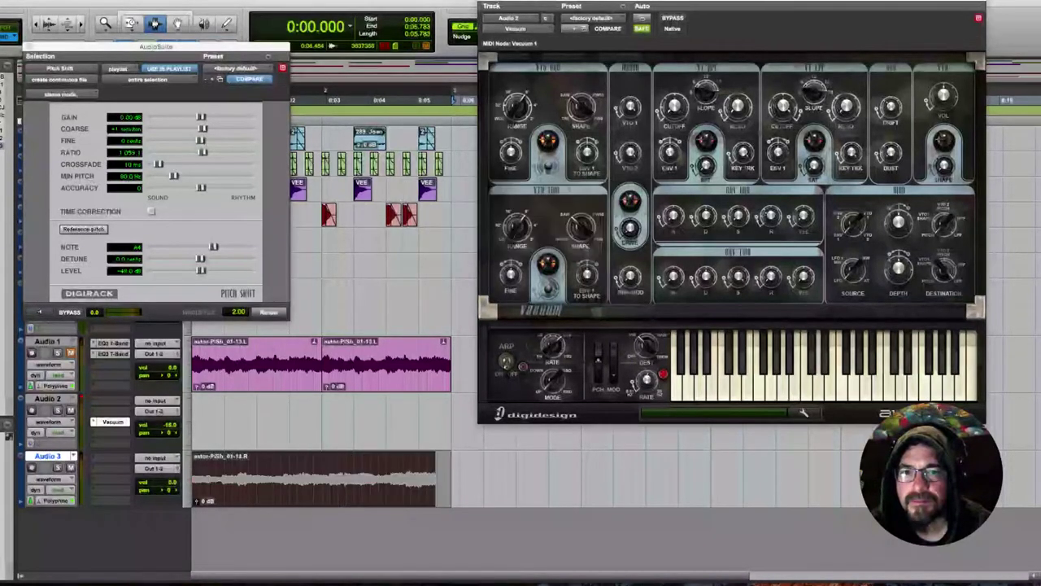
key(F6)
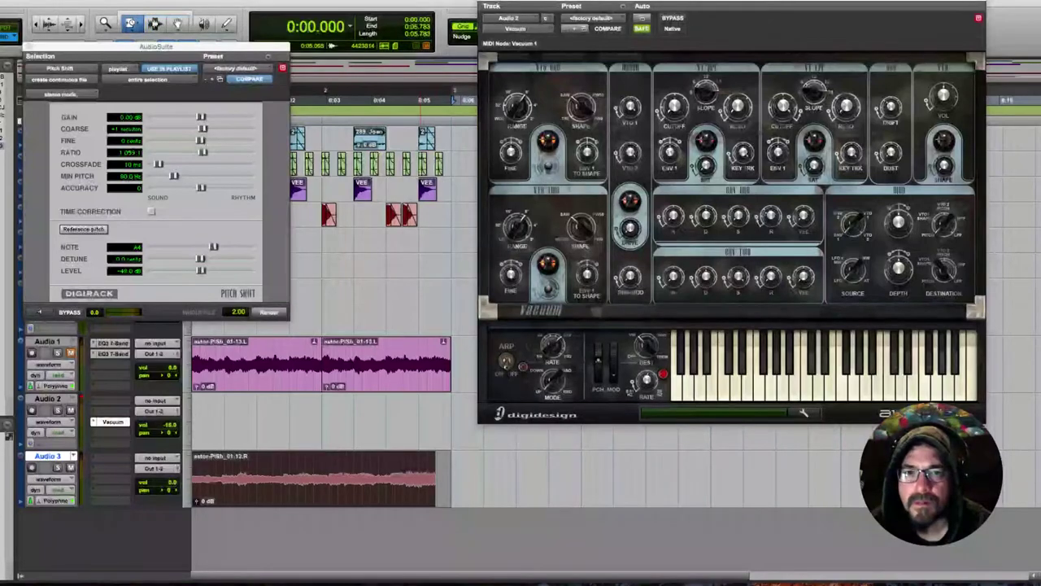
drag(434, 479, 451, 479)
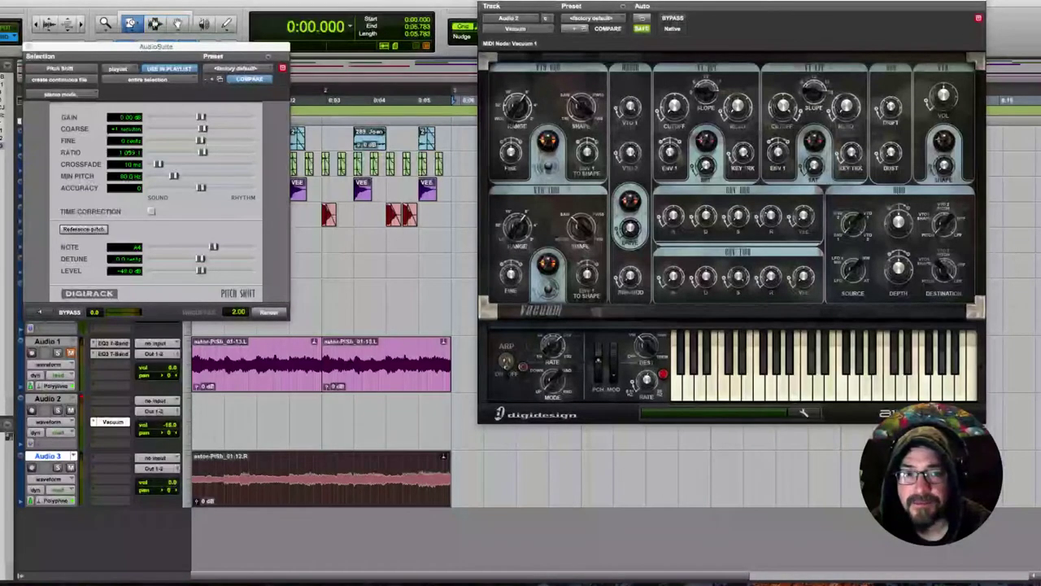
key(space)
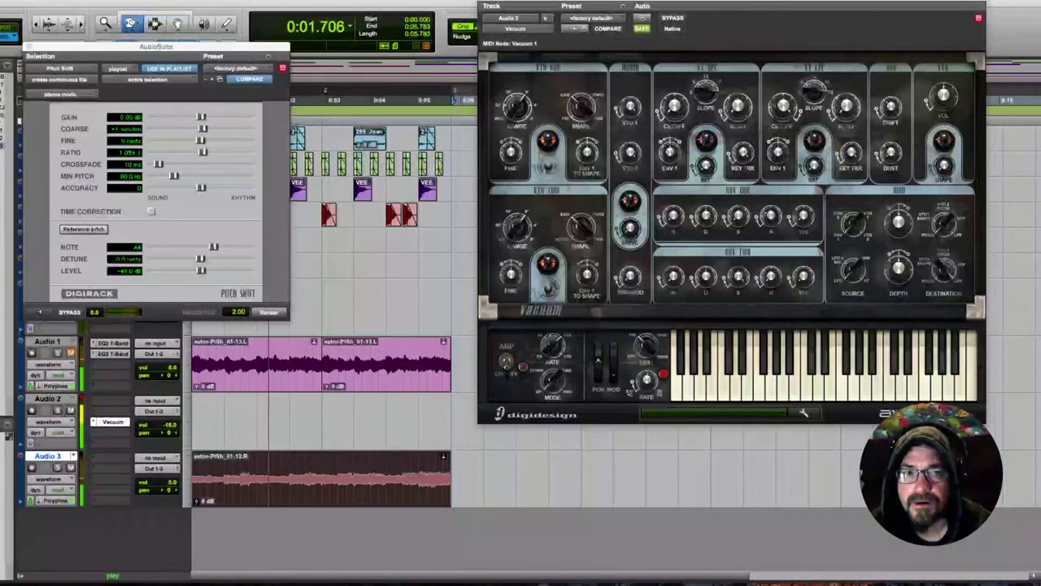
key(space)
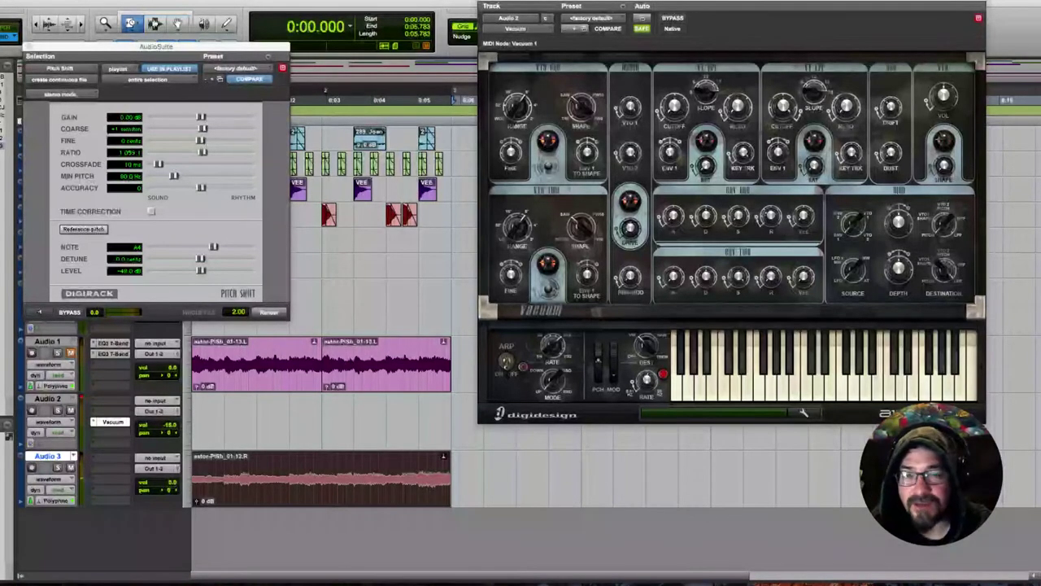
Try a second +1 semitone render of Audio 3, play it against the Vacuum note, and undo both pitch-shift renders
click(269, 312)
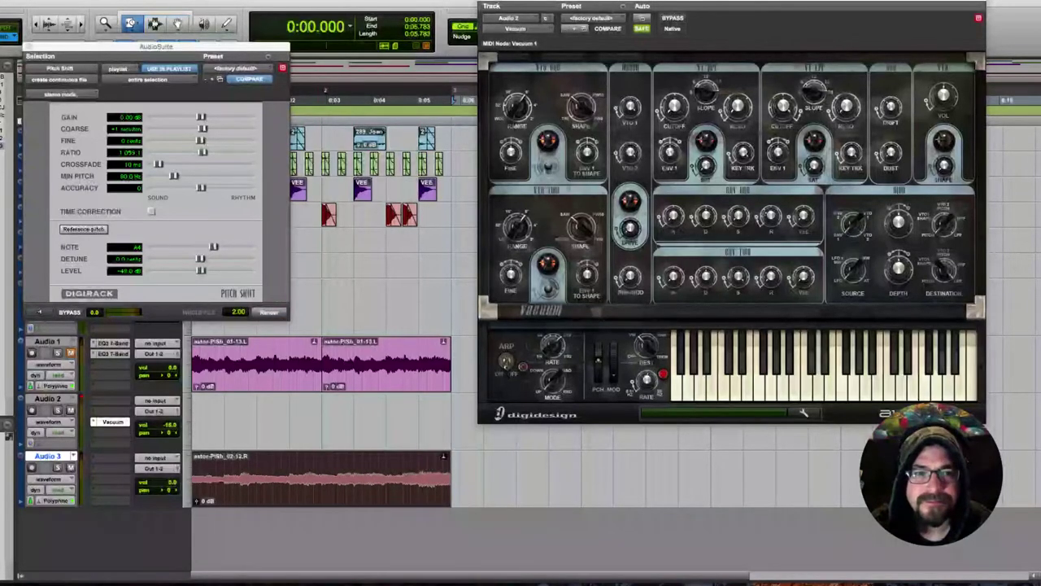
key(space)
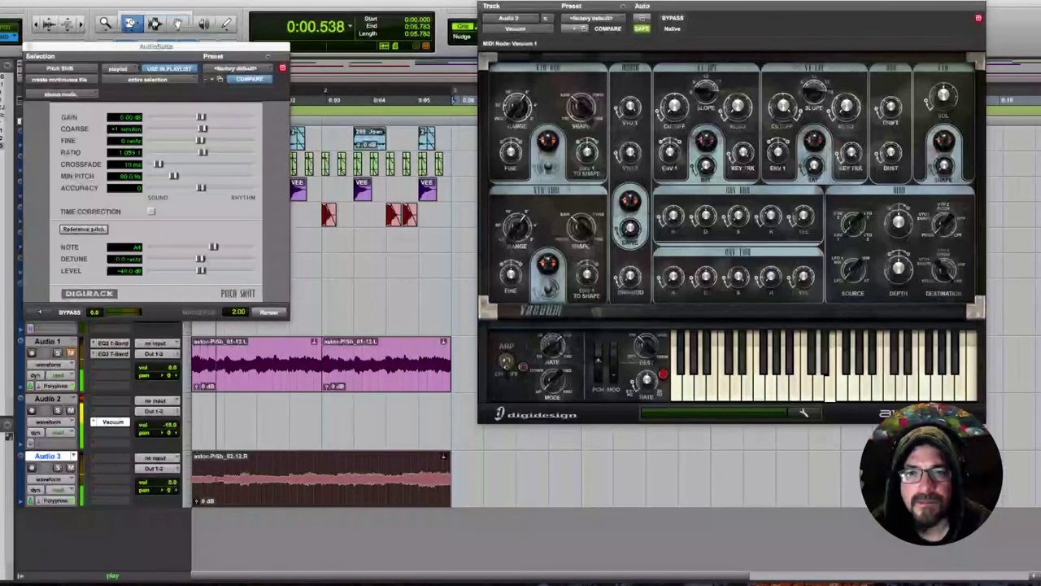
key(space)
key(space)
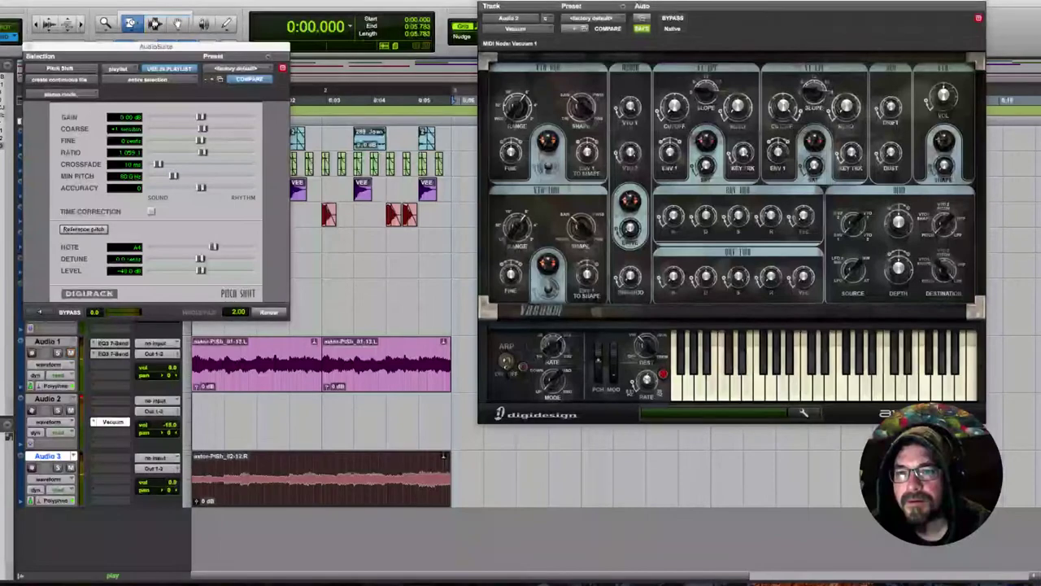
key(space)
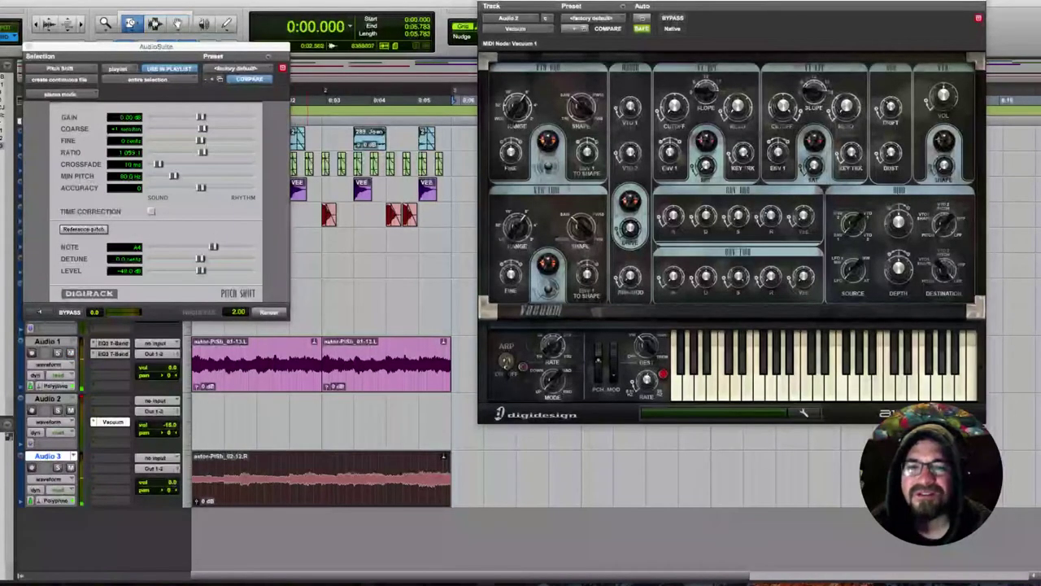
key(space)
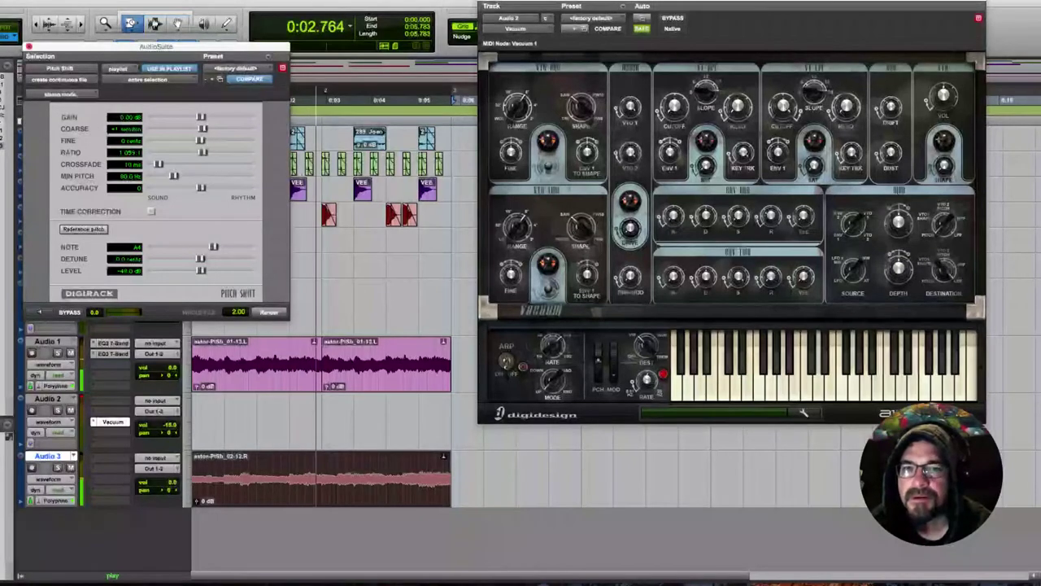
key(space)
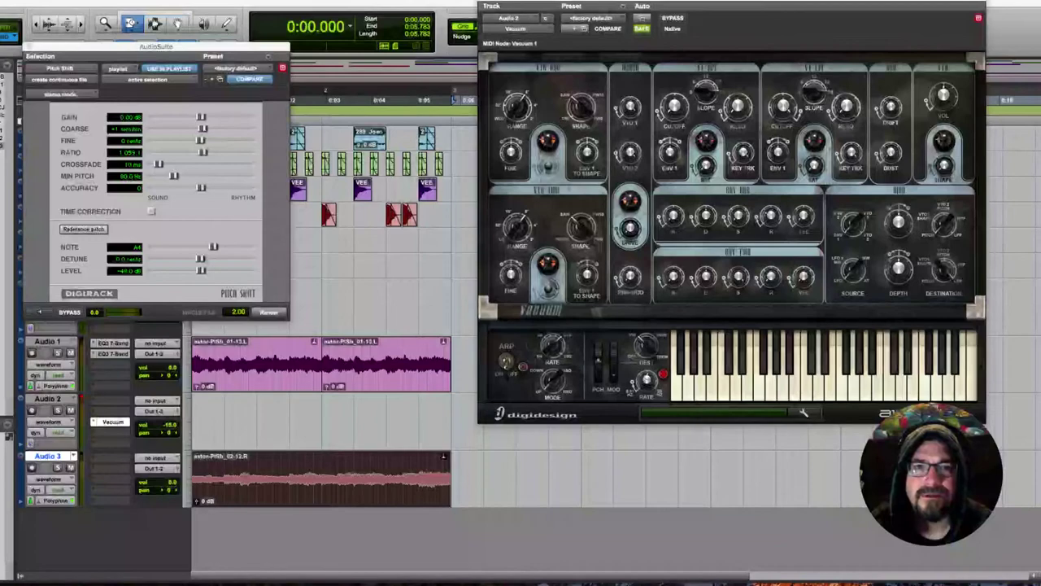
key(space)
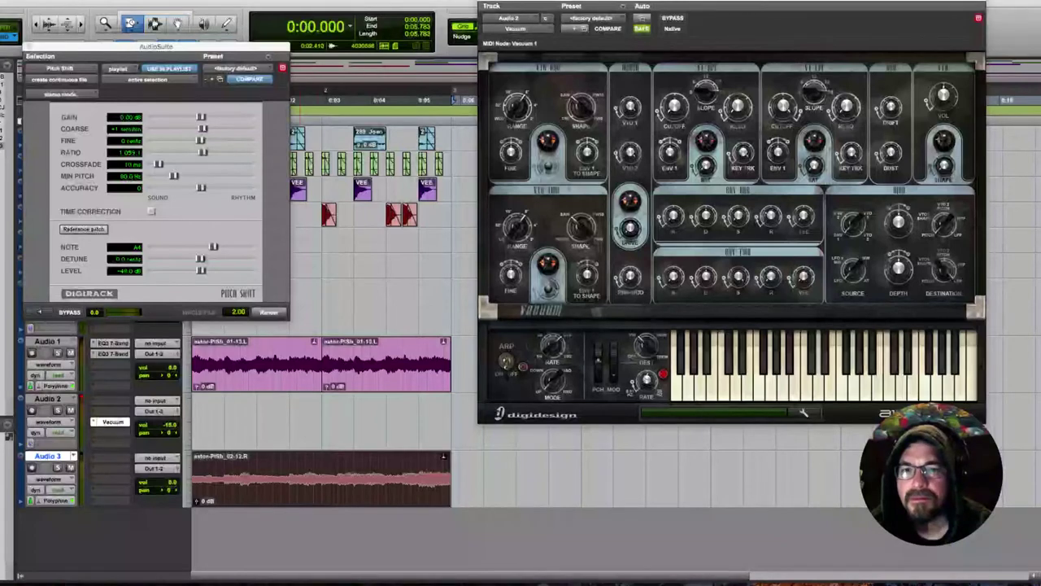
click(155, 24)
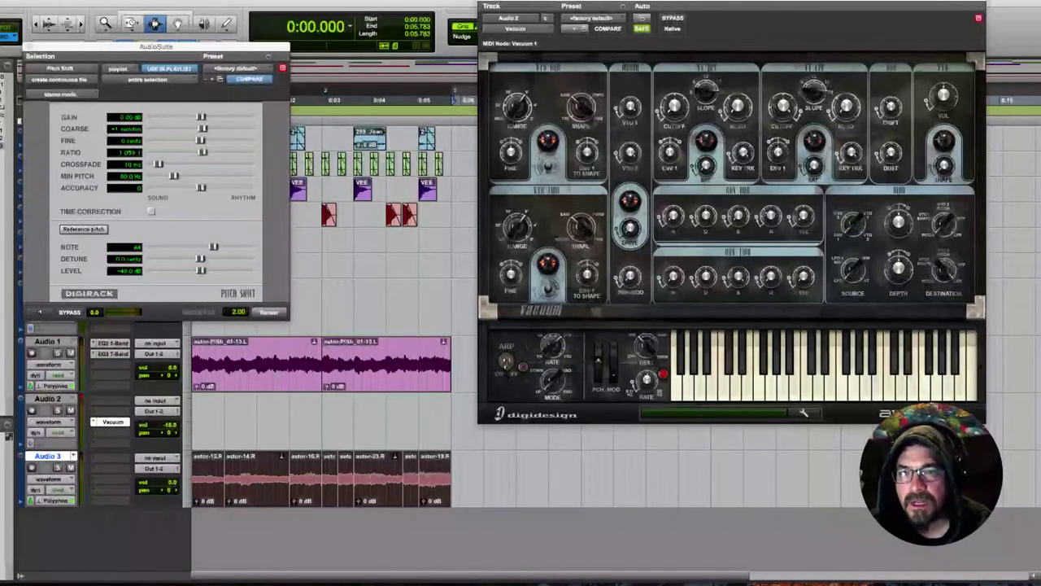
Play back the original, unshifted Audio 3 clips
key(space)
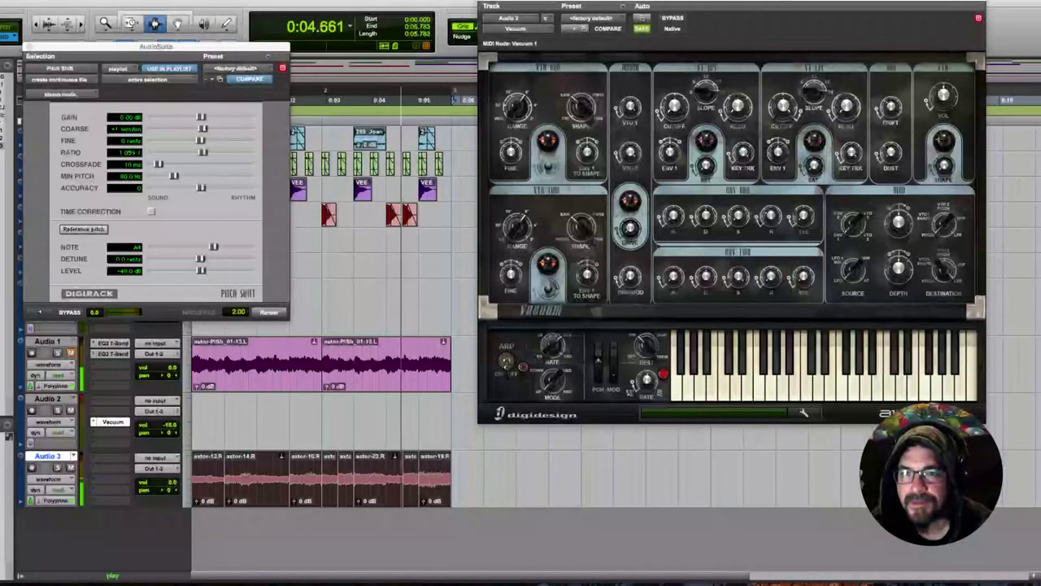
key(space)
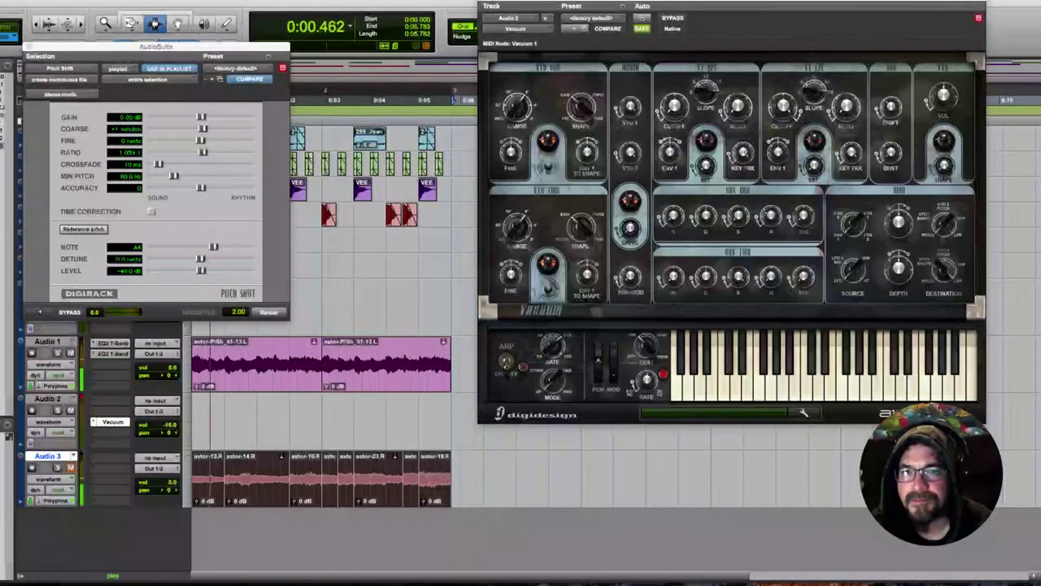
key(space)
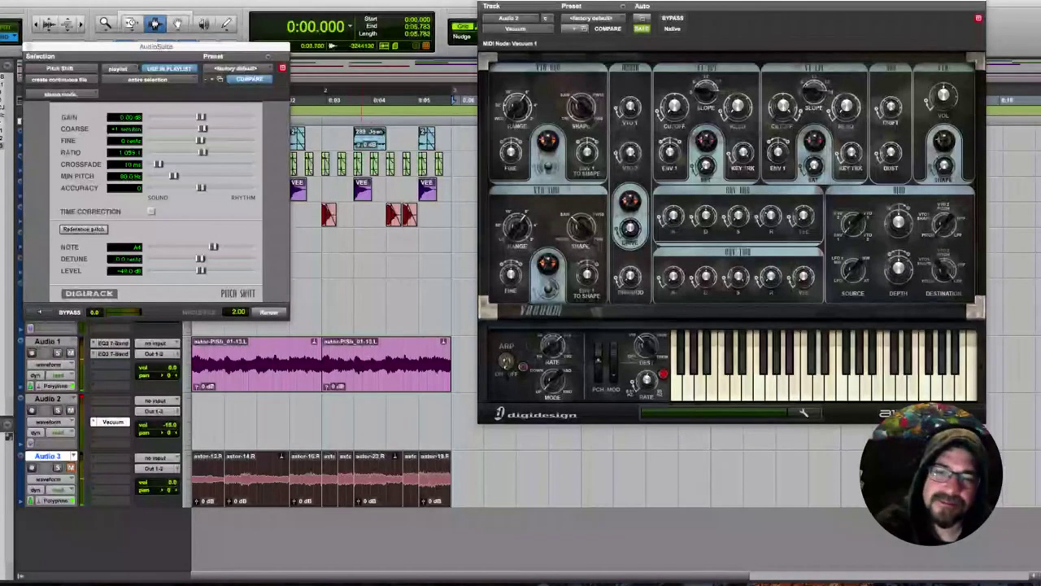
Delete the Audio 1 track with its active clips and close the Pitch Shift and Vacuum windows
right_click(57, 341)
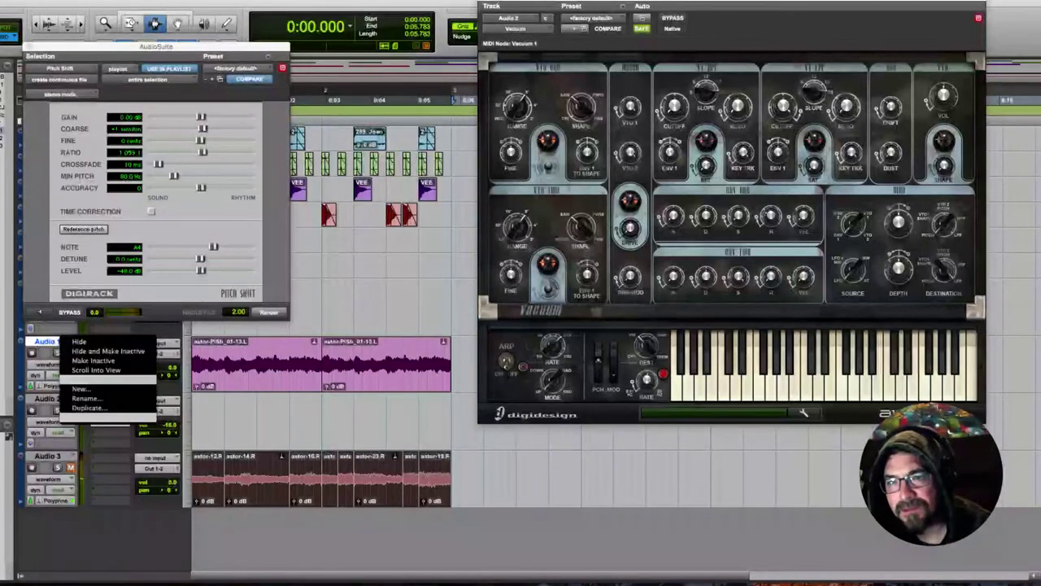
click(83, 416)
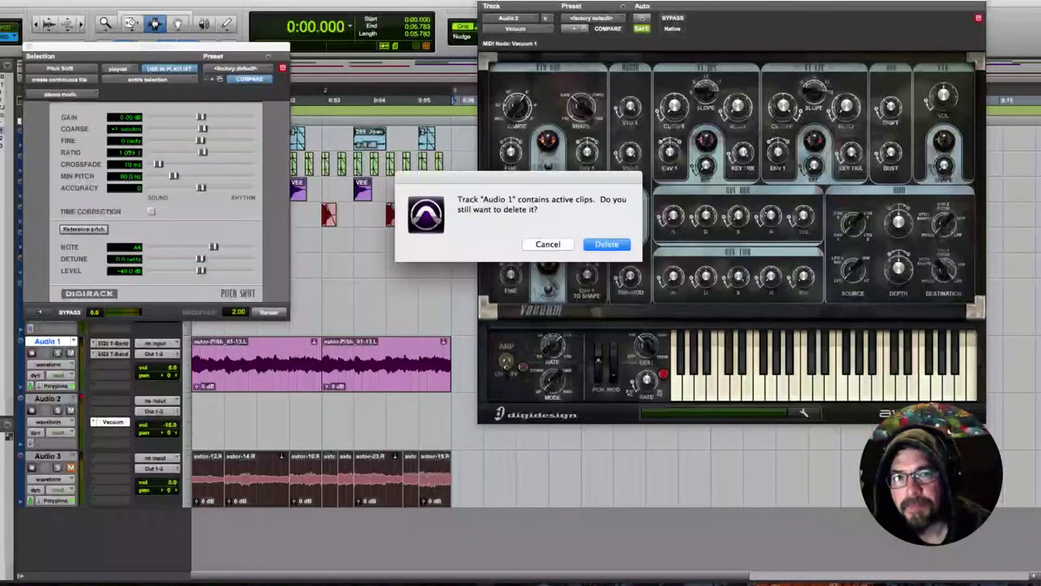
key(Return)
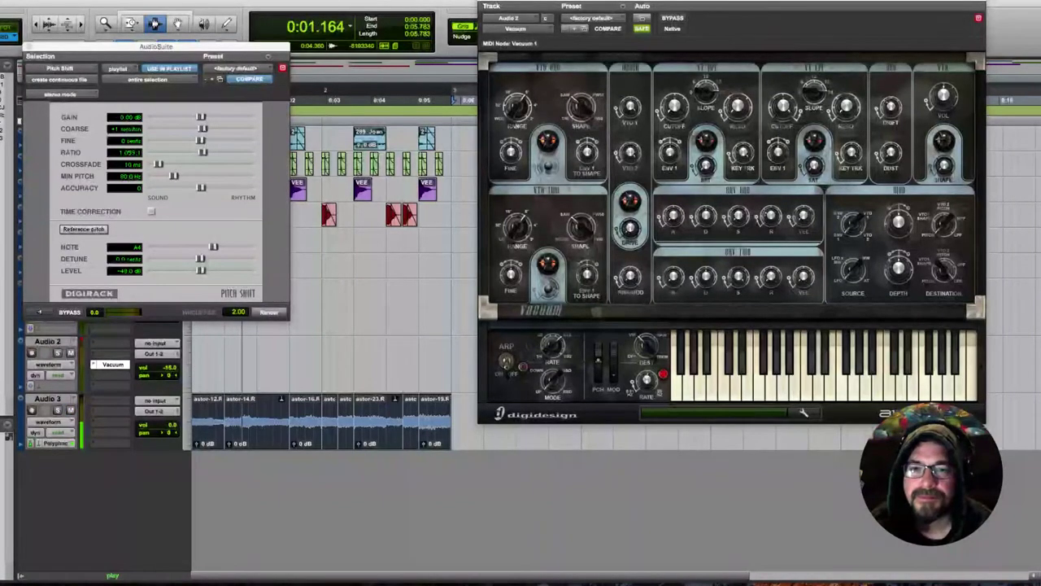
key(super+w)
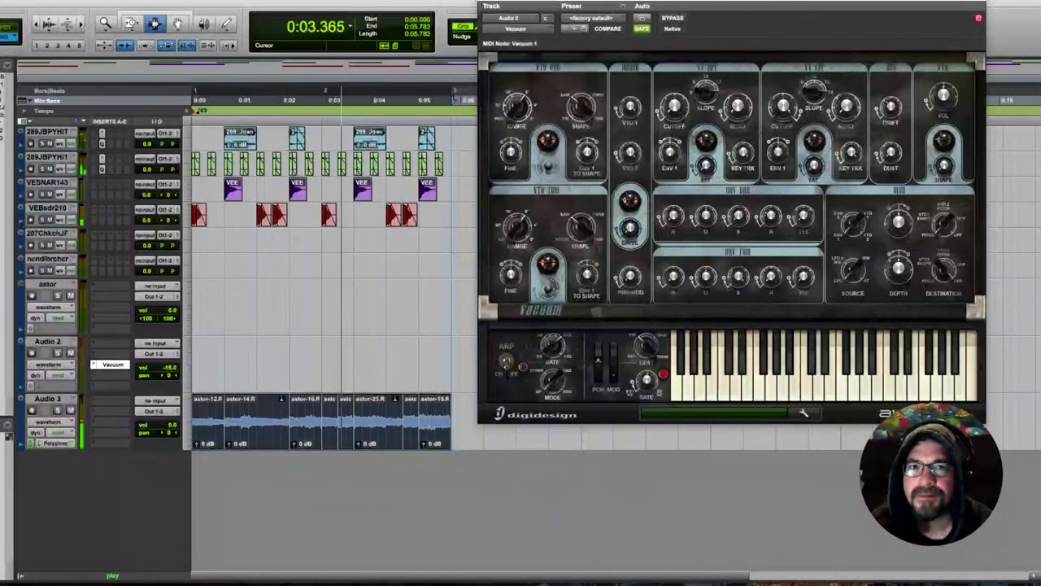
key(super+w)
Duplicate Audio 3's first clip, astor-12.R, three times to fill bar 1 and play the result
key(F5)
drag(194, 423, 566, 423)
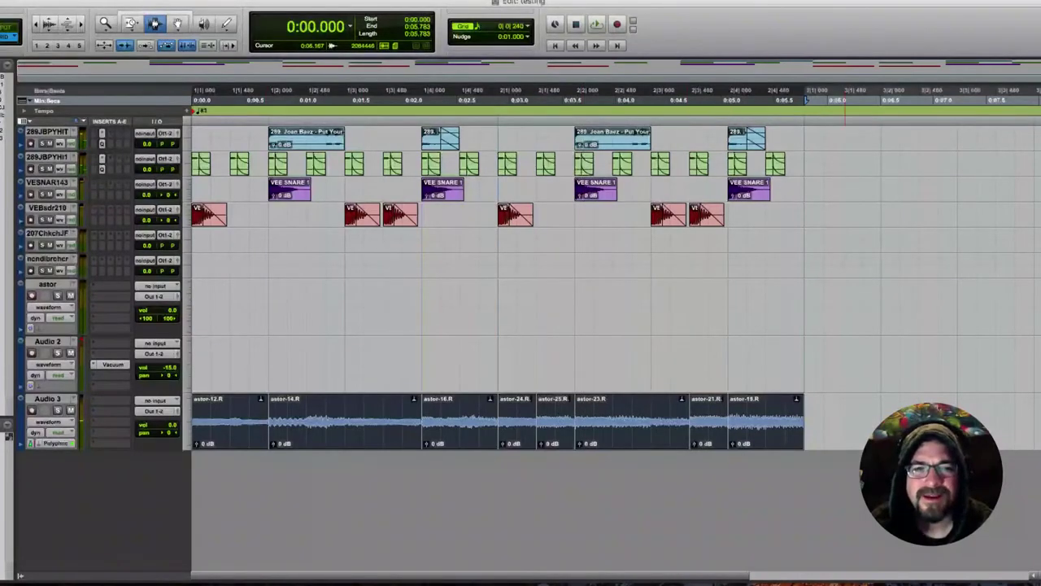
double_click(242, 423)
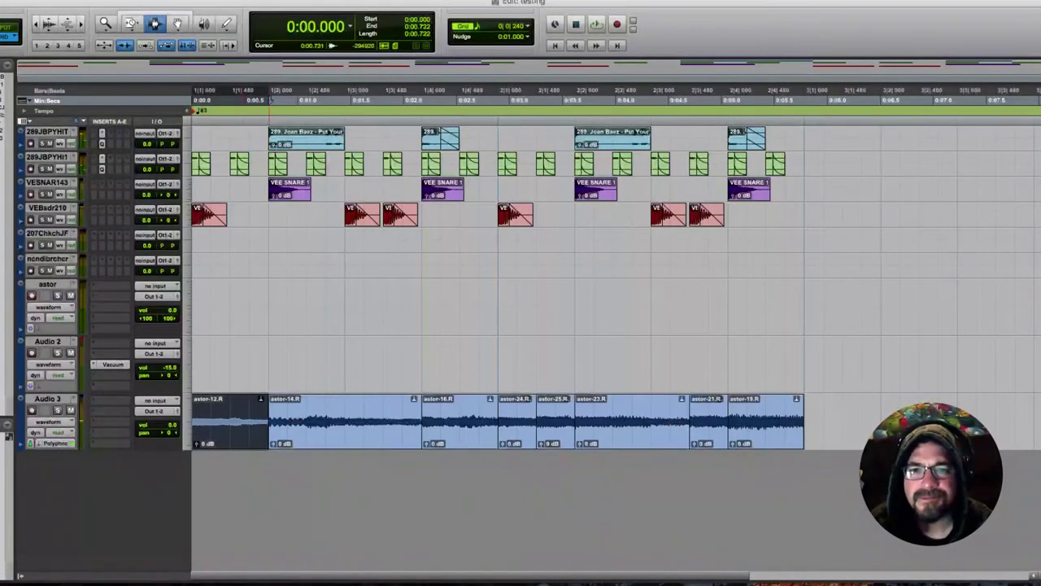
key(super+d)
key(super+d)
key(super+d)
key(space)
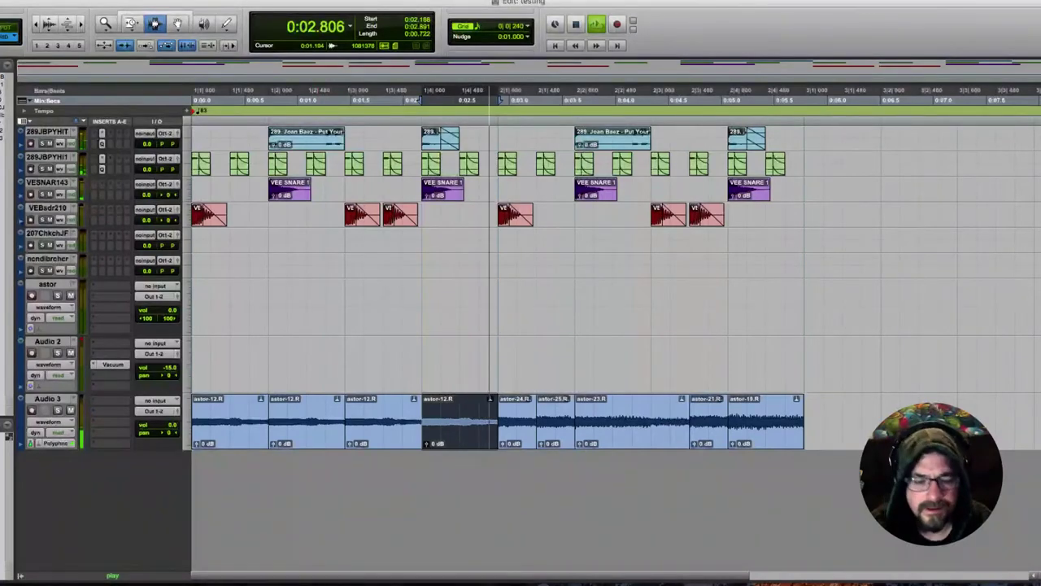
key(Return)
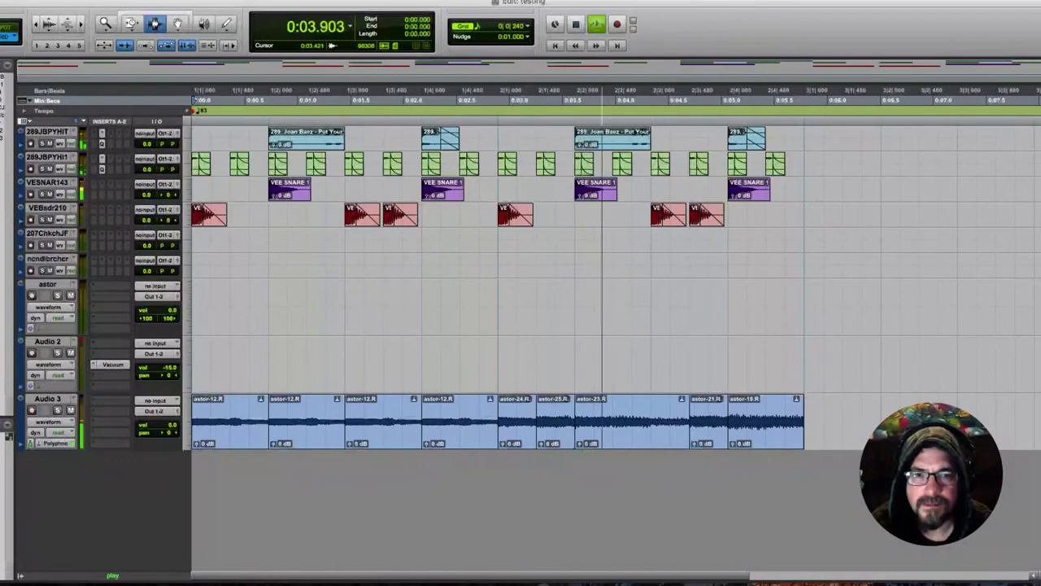
Restore astor-16.R as bar 1's last clip and duplicate astor-24.R and astor-25.R over the astor-23.R clip in bar 2
mouse_move(575, 417)
mouse_down()
mouse_move(518, 416)
mouse_move(575, 418)
mouse_up()
key(super+z)
key(super+d)
key(super+d)
Lower Audio 3's volume to -3.8 dB, select all its clips, and play the two-bar arrangement
key(space)
drag(803, 419, 192, 418)
key(space)
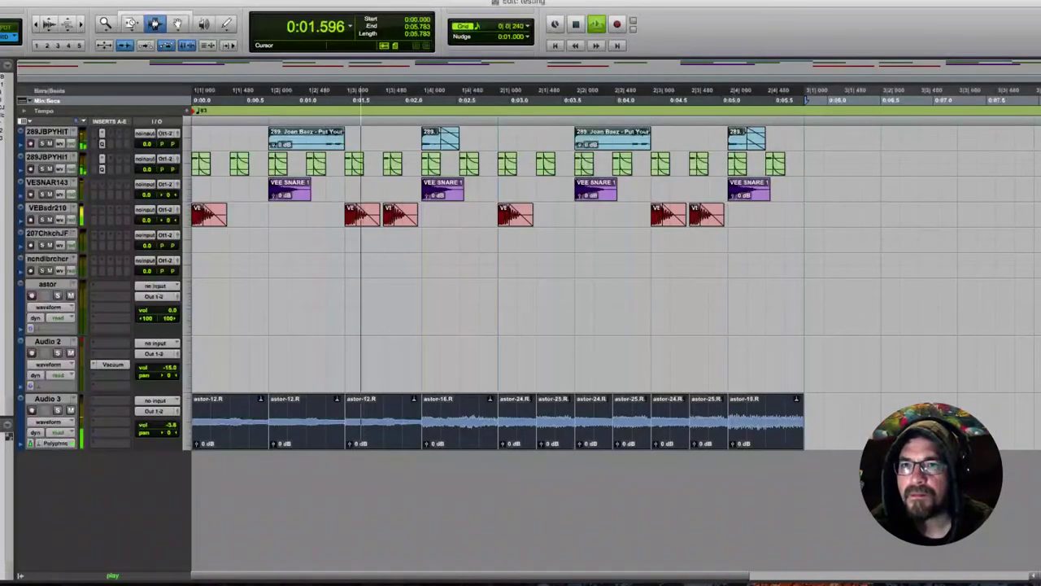
Extend the last Audio 3 clip, astor-19.R, with the Trim tool so it ends at 0:30.000, and play it
key(r)
key(r)
key(r)
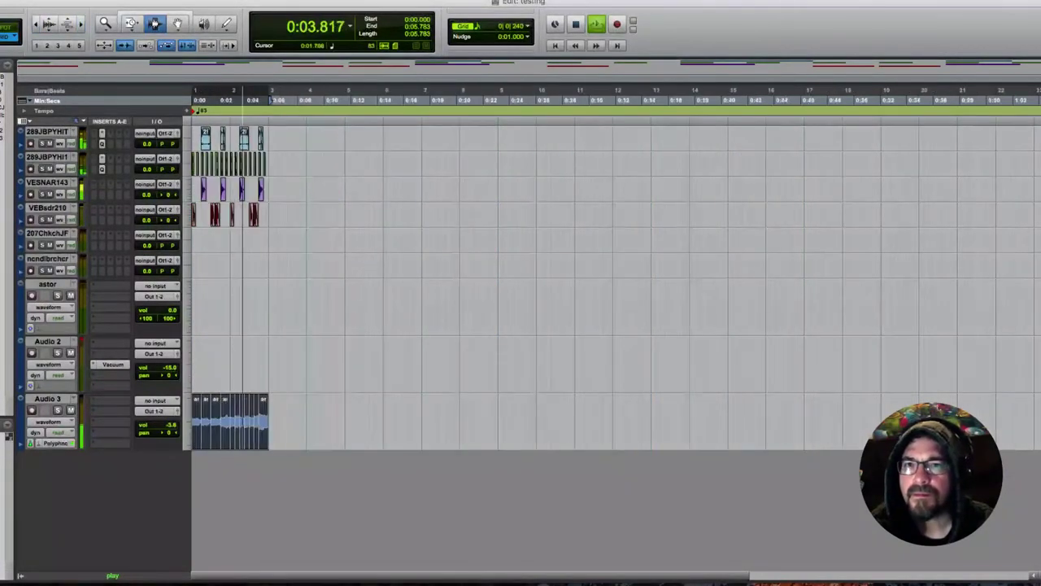
click(131, 23)
click(147, 28)
key(space)
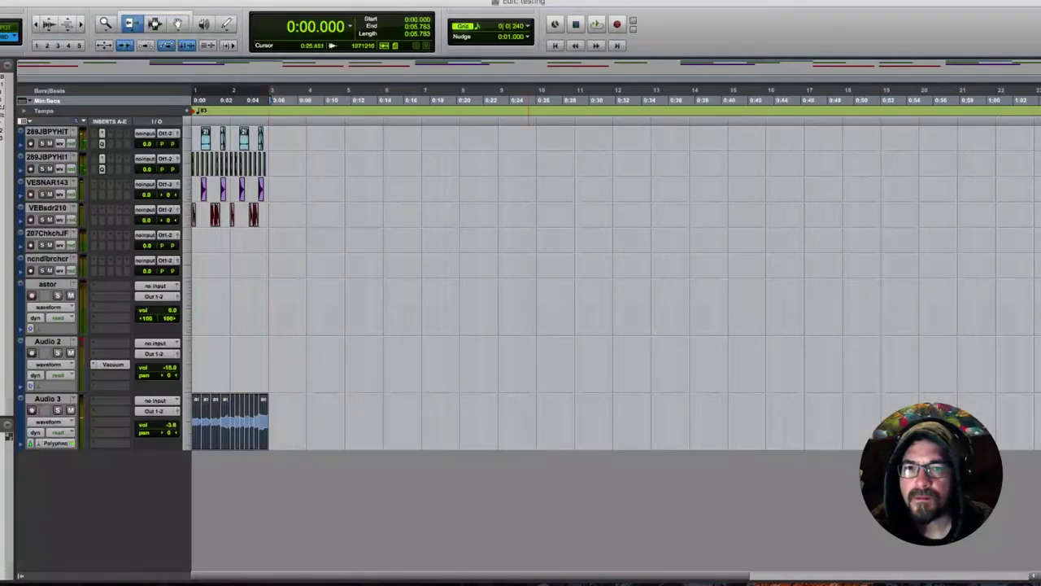
click(266, 422)
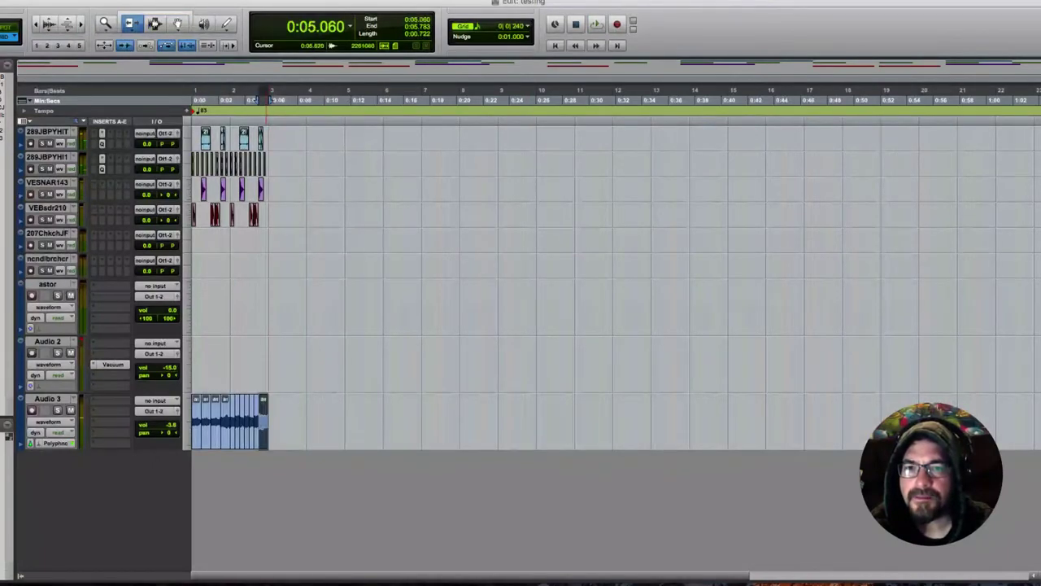
drag(267, 422, 590, 422)
key(space)
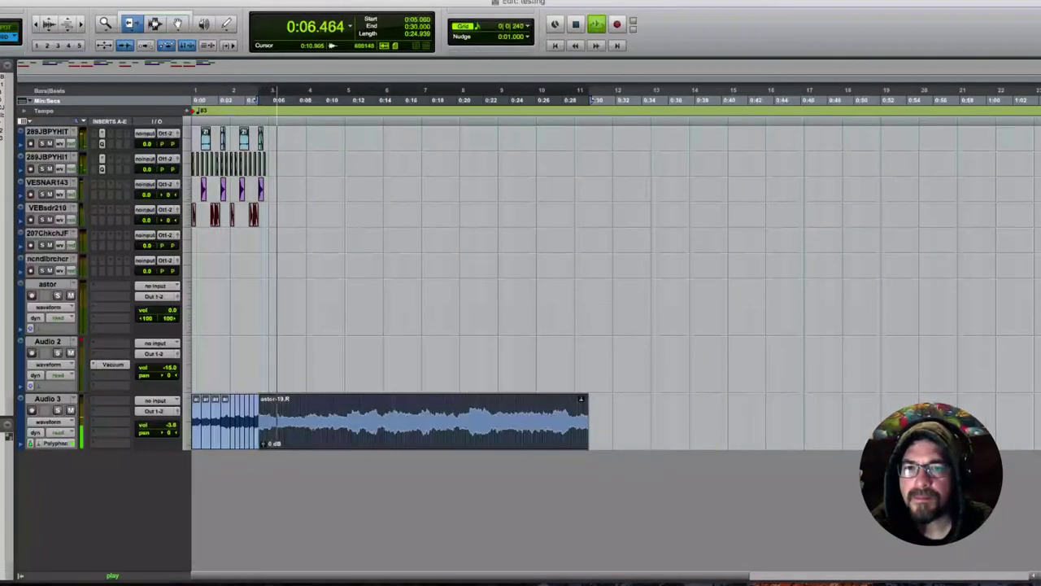
Audition the long last clip on Audio 3 and cut a short chop out of it starting around 0:11.4
key(F5)
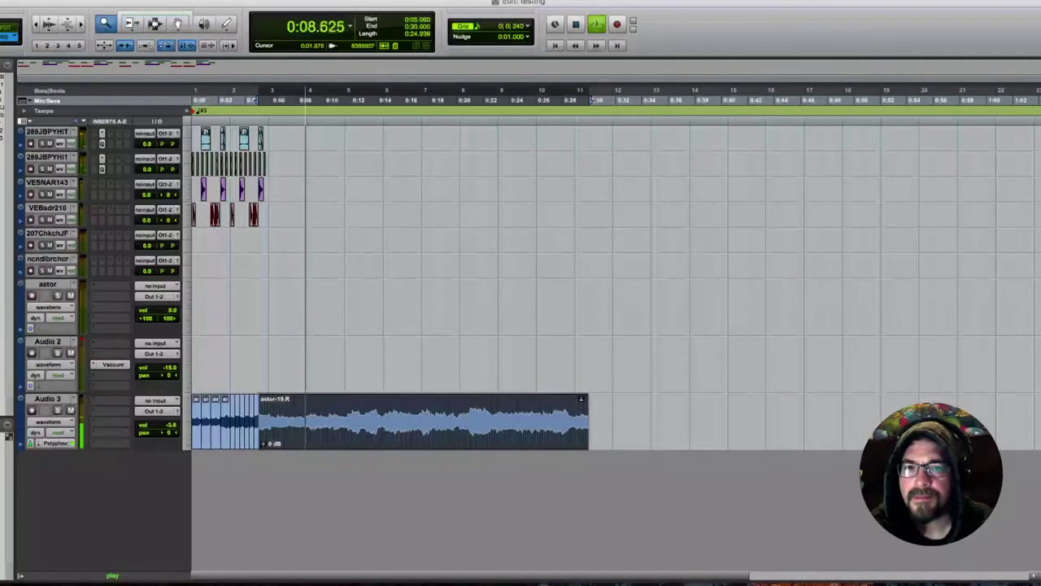
drag(549, 422, 699, 422)
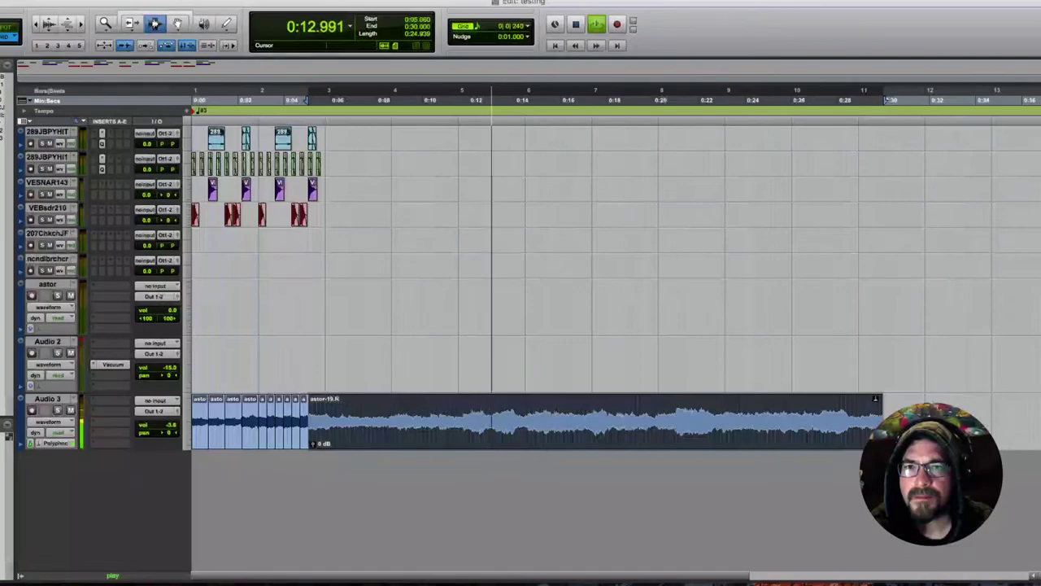
key(F5)
key(space)
drag(401, 422, 519, 422)
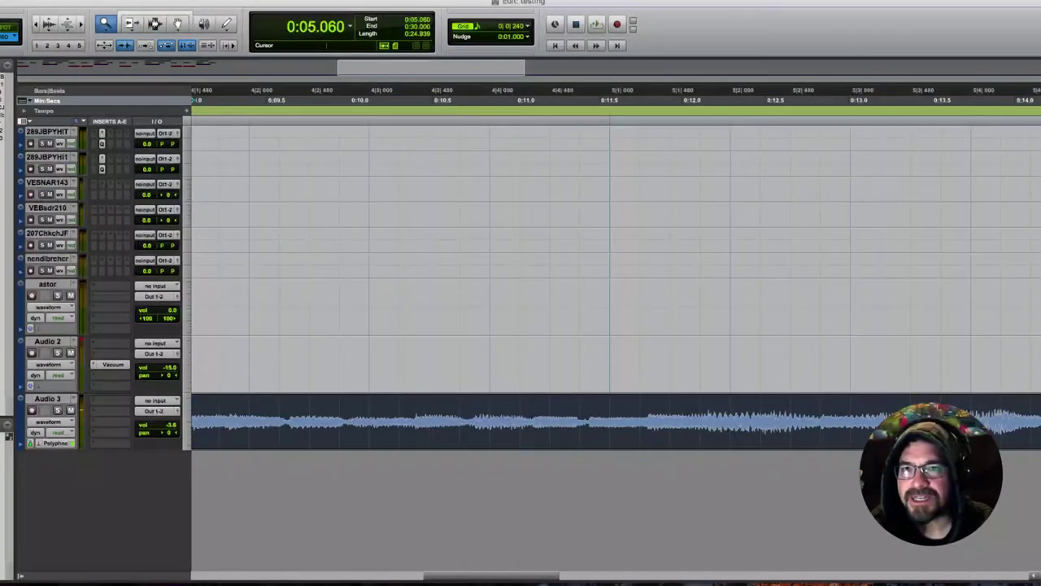
click(369, 99)
key(space)
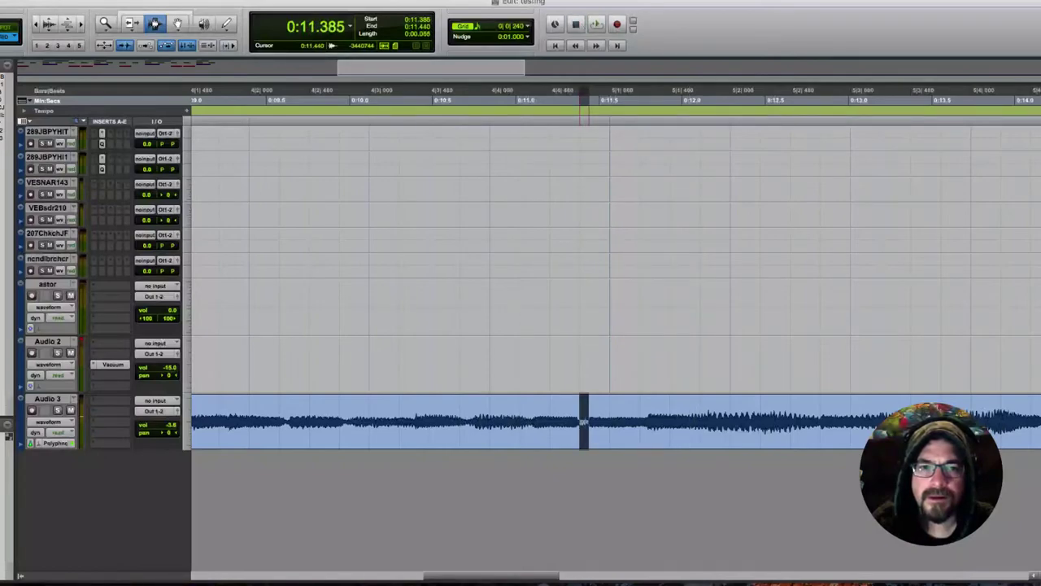
key(Delete)
drag(608, 421, 701, 421)
shift+click(580, 421)
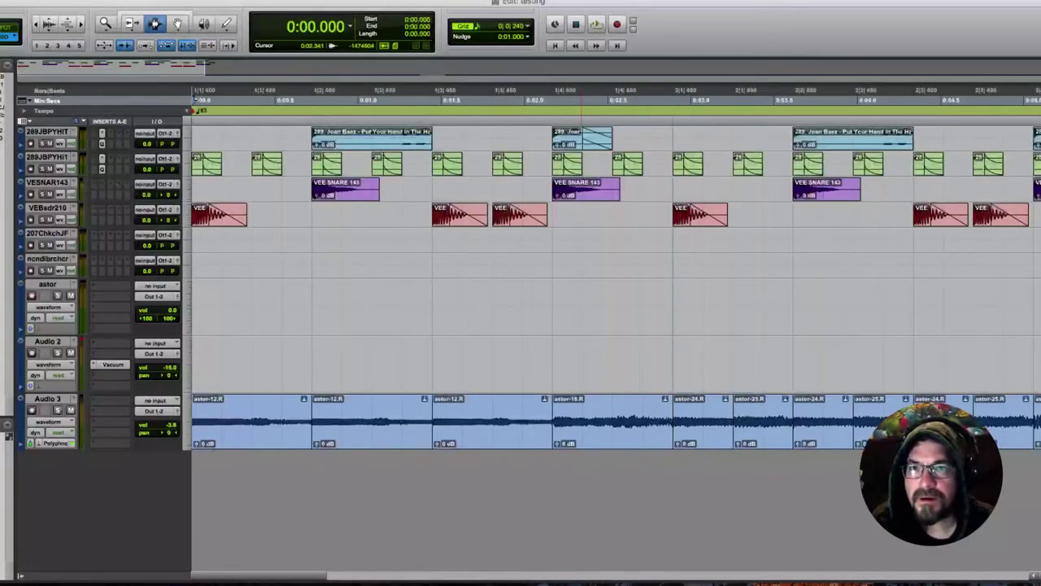
Paste the new chop over Audio 3's second astor-12.R clip on beat 2 of bar 1 and play the arrangement
key(space)
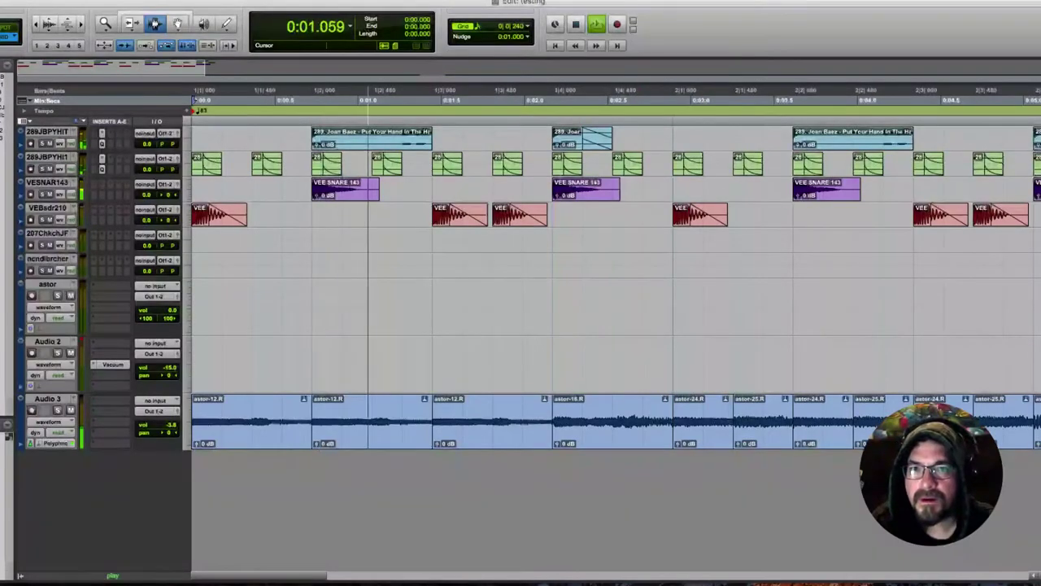
key(super+bracketleft)
double_click(593, 422)
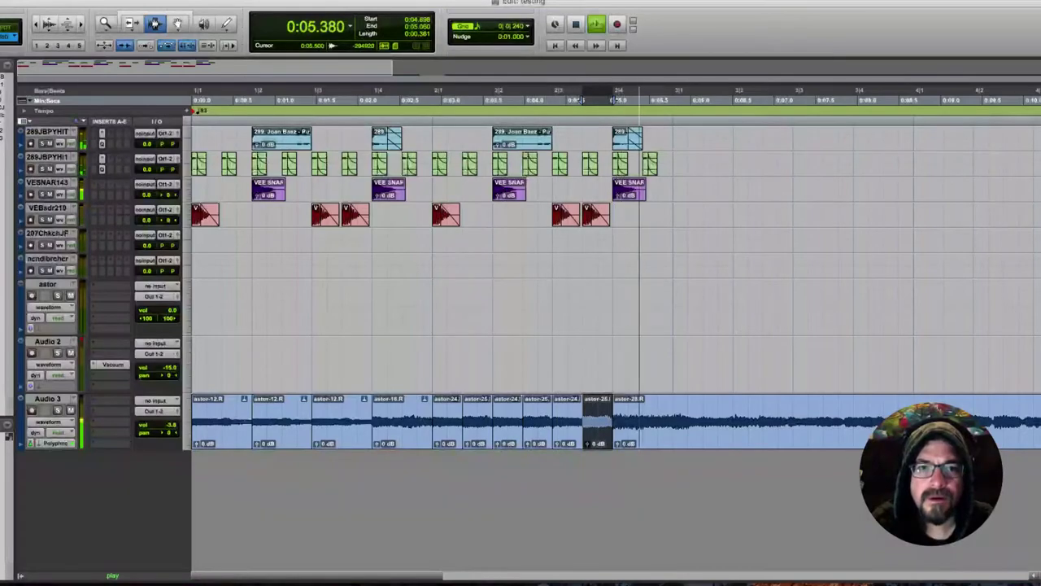
drag(671, 422, 192, 422)
key(space)
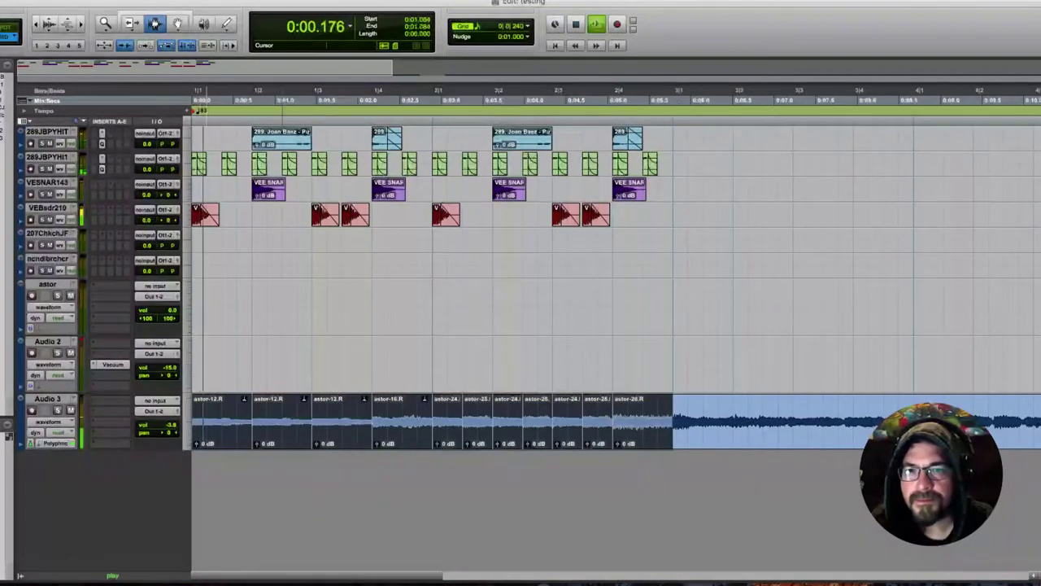
key(space)
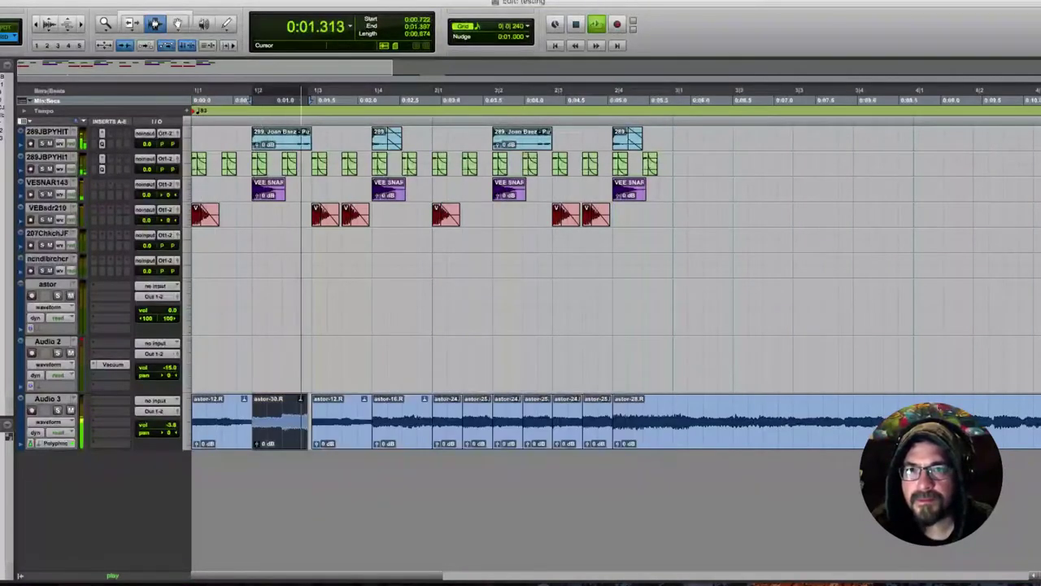
key(space)
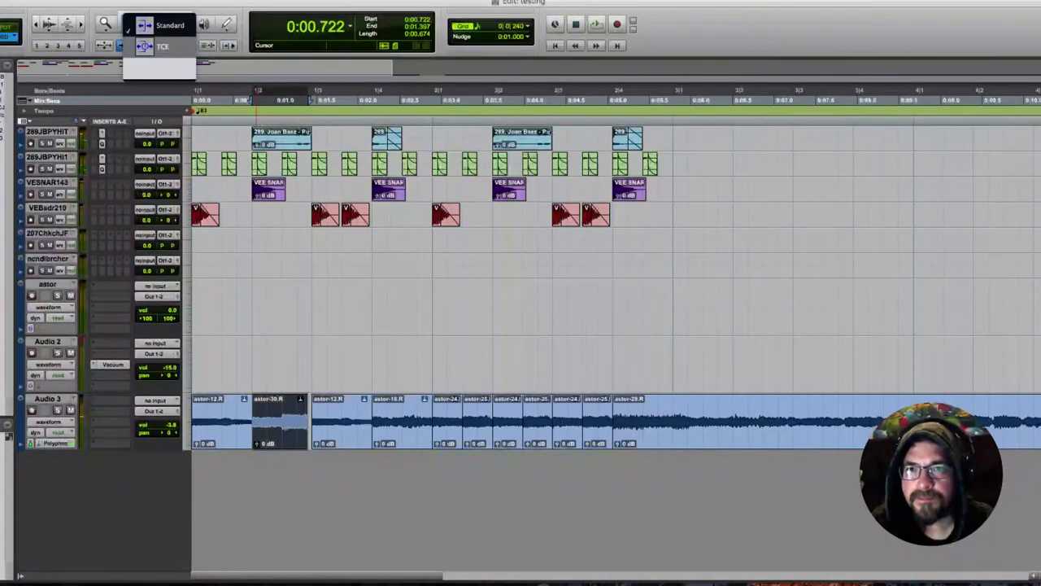
Stretch the chop on beat 2 with the TCE Trim tool so it ends at beat 3, and play the two bars
click(130, 23)
key(Return)
key(space)
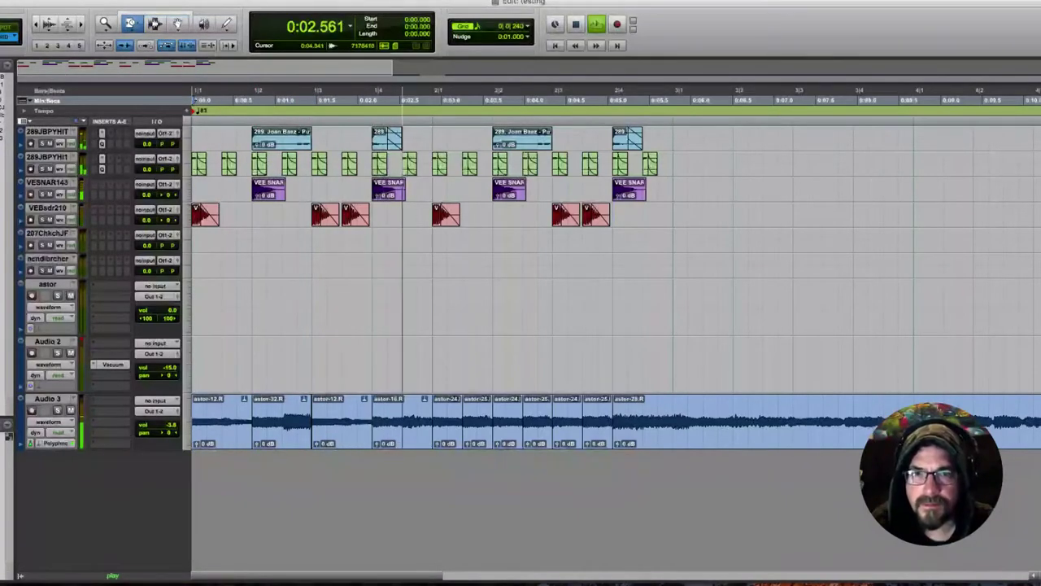
click(154, 23)
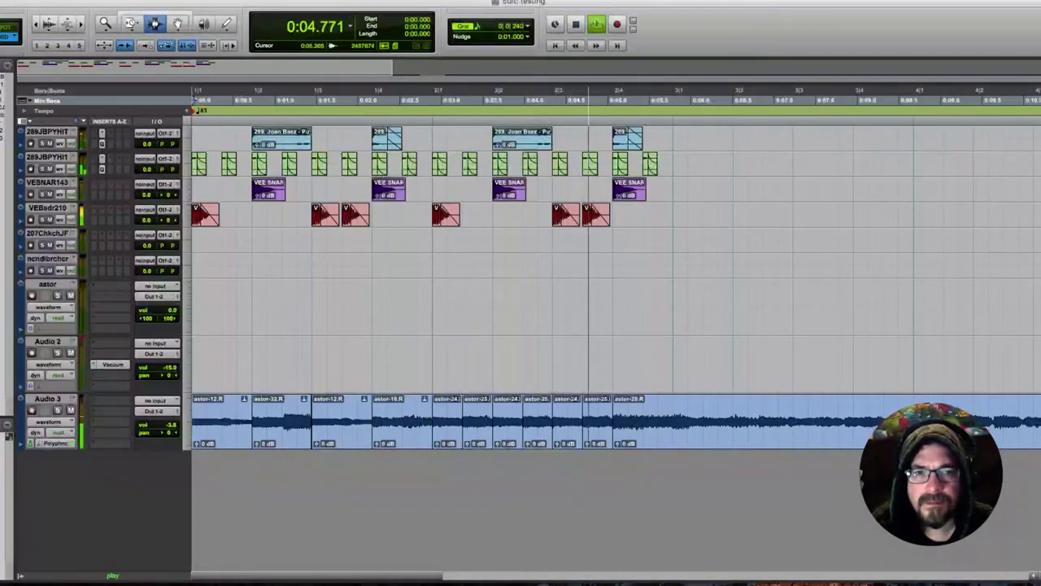
shift+click(673, 409)
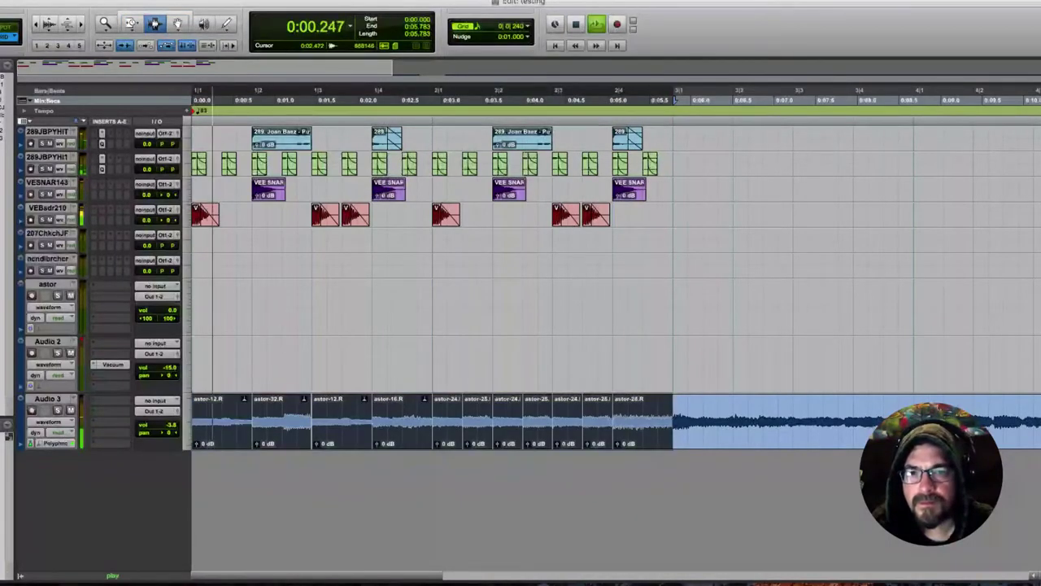
key(space)
drag(281, 423, 237, 422)
key(Return)
key(space)
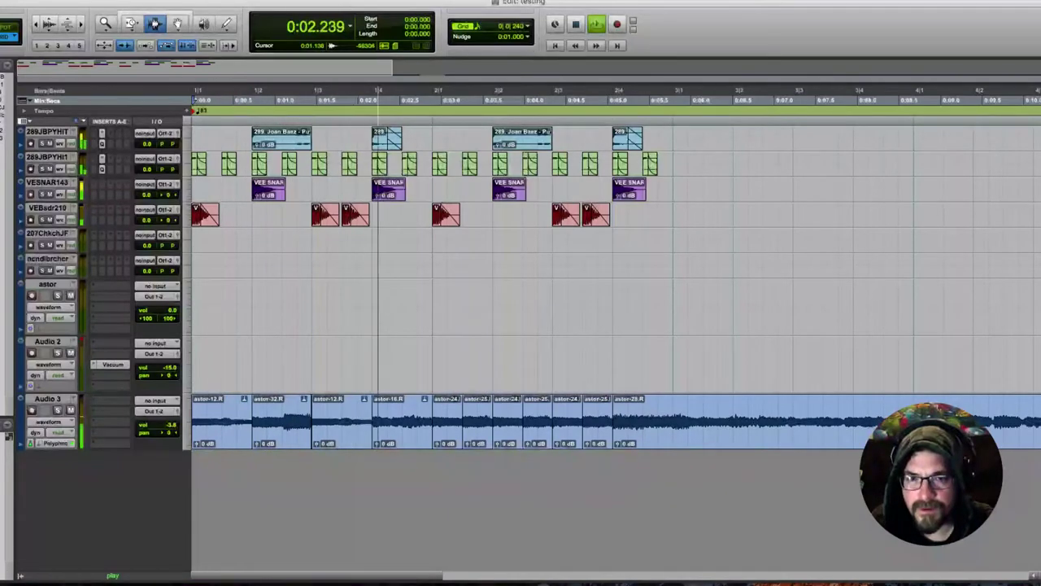
Move the stretched chop to beat 4 of bar 1, fill beat 2 with a duplicate of astor-12.R, and play from the start
double_click(288, 423)
key(Delete)
double_click(399, 423)
double_click(244, 424)
key(super+d)
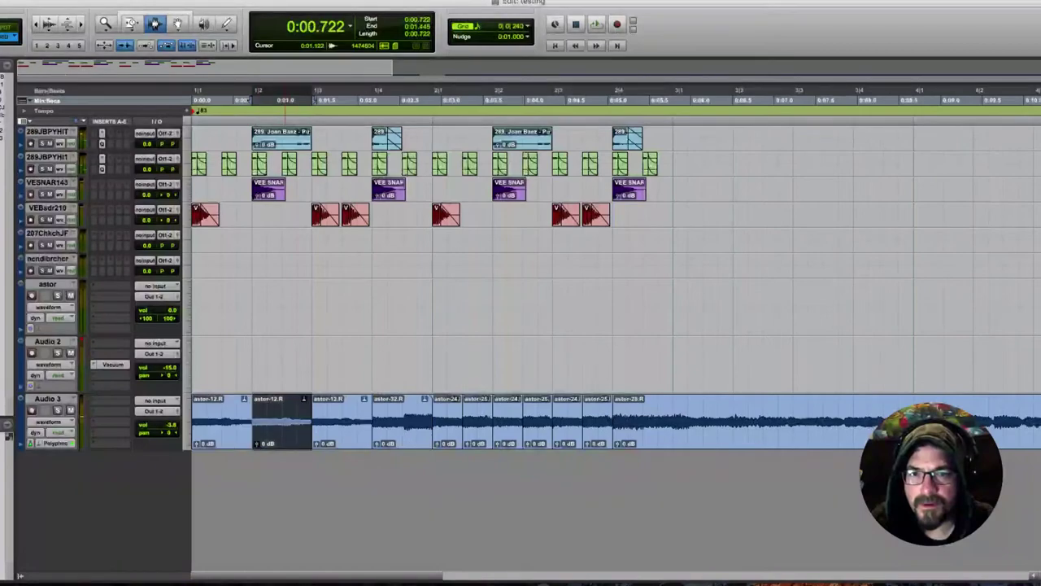
key(Return)
key(space)
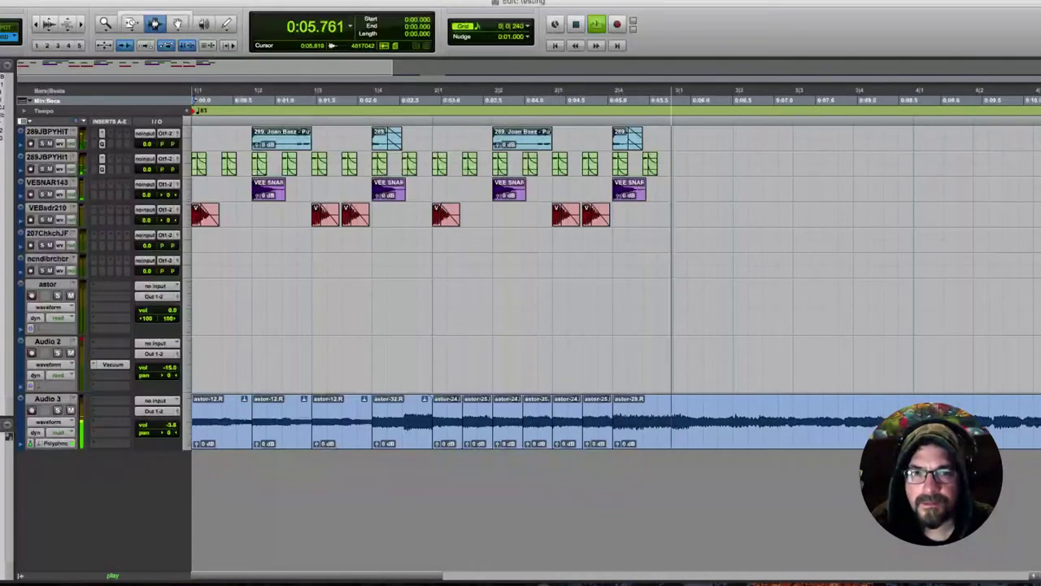
Duplicate Audio 3's first two bars at bar 3, and clear all its audio from bar 3 onward
shift+click(675, 407)
key(space)
key(space)
key(super+d)
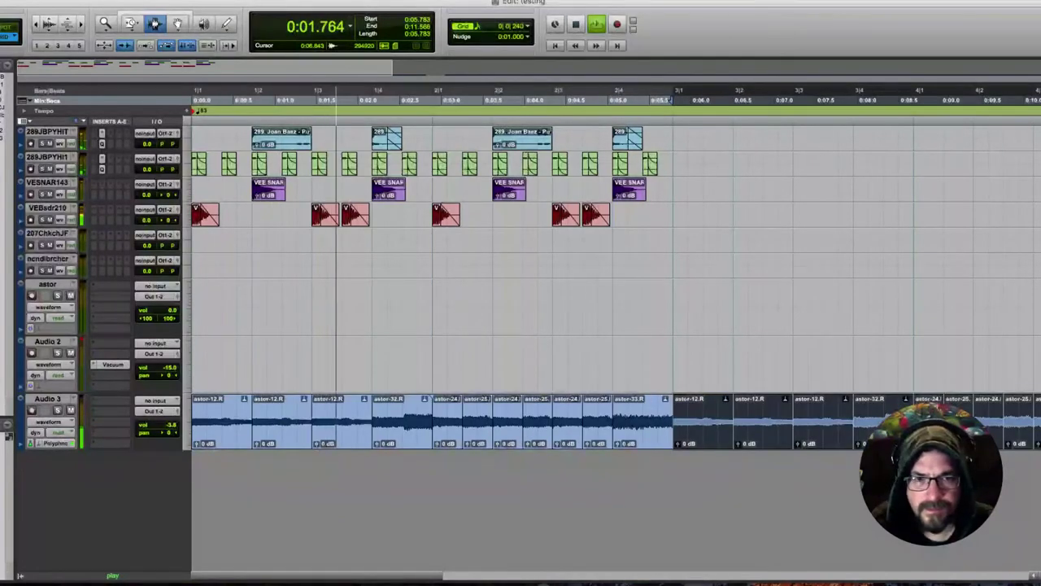
key(super+z)
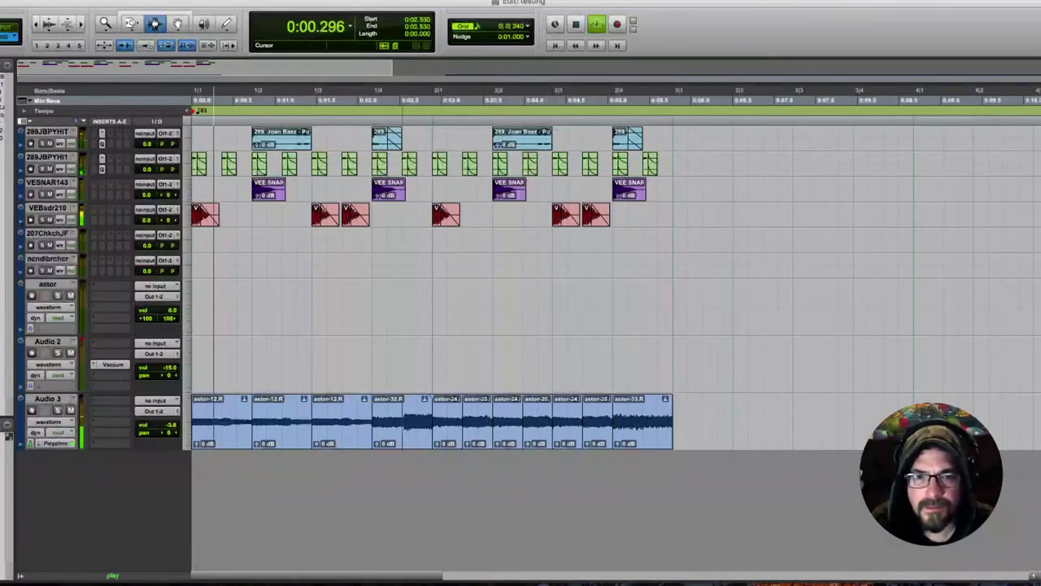
Copy the second half of the astor-32.R chop over the Audio 3 clip at 0:04.698 in bar 2
double_click(402, 421)
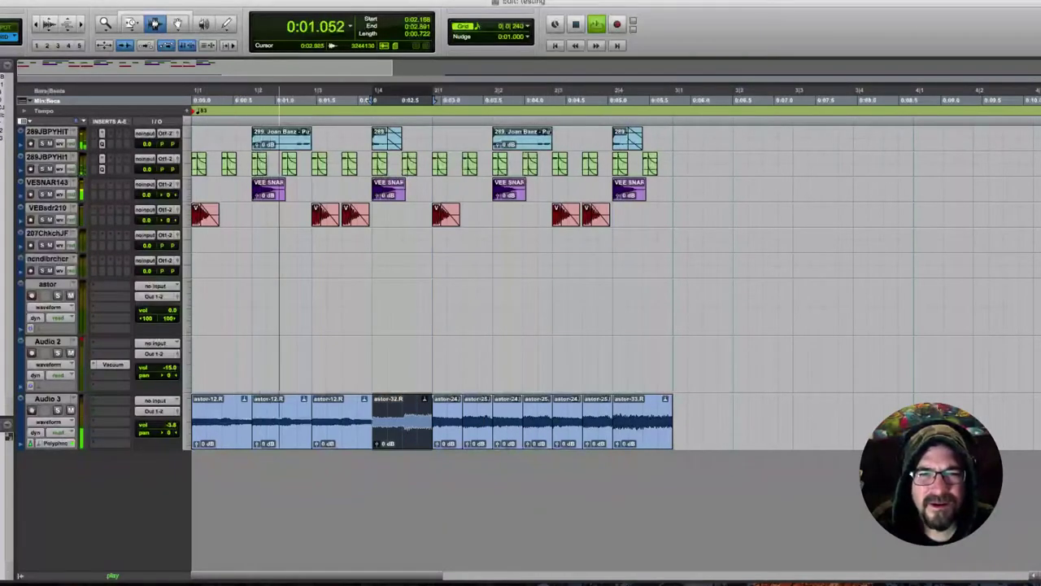
drag(402, 415, 432, 414)
key(super+c)
click(583, 415)
key(super+v)
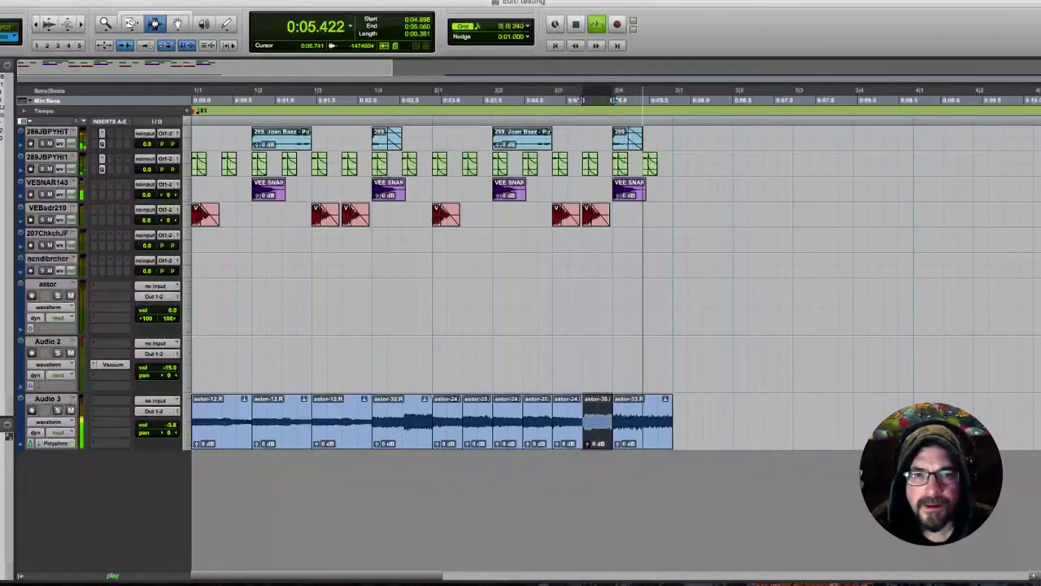
Delete the first half of the beat 4 chop and extend bar 2's first clip back to beat 4 of bar 1
drag(403, 413, 373, 415)
key(Delete)
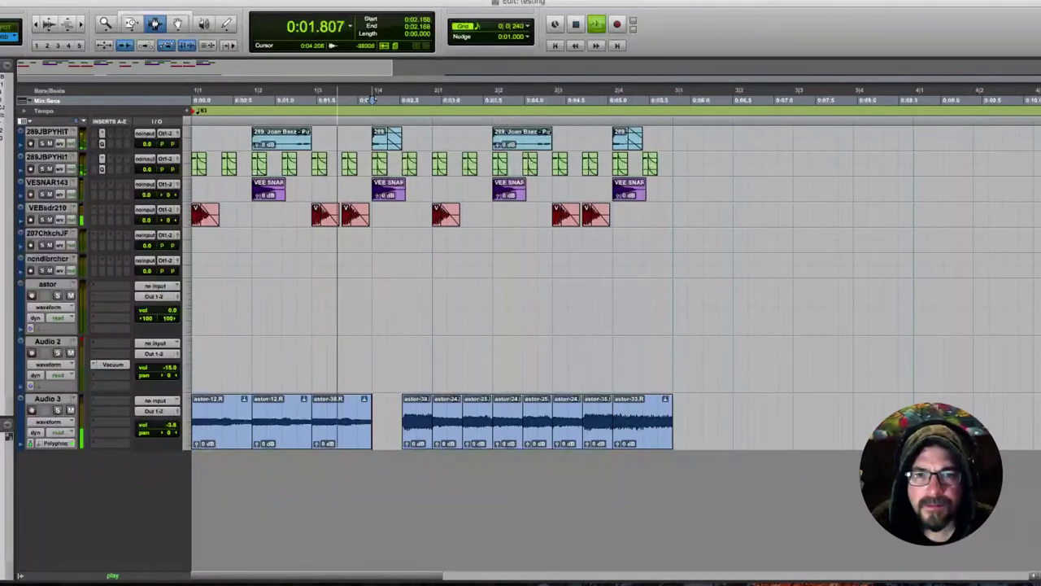
drag(132, 24, 163, 28)
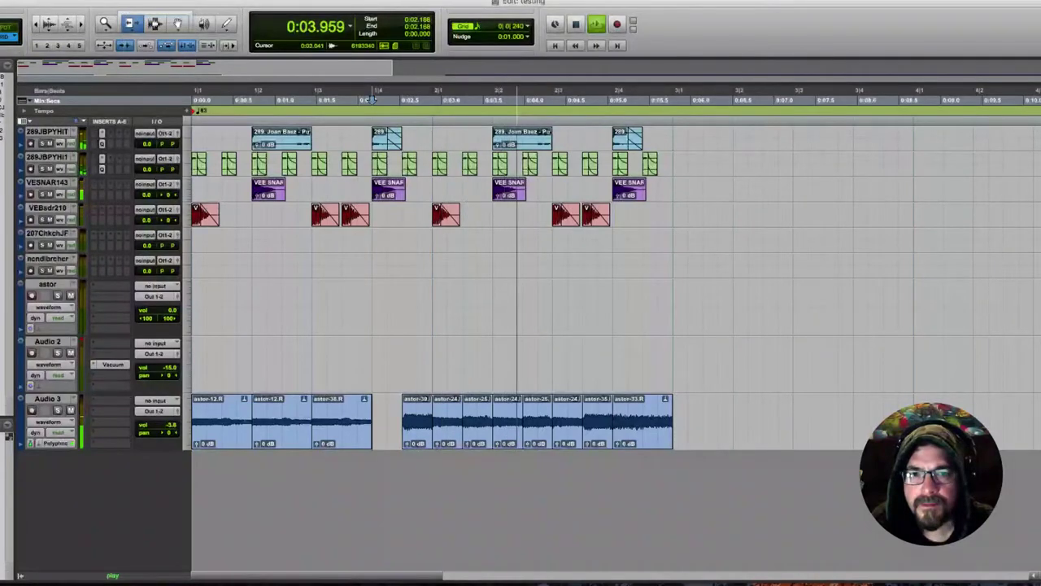
drag(434, 420, 372, 419)
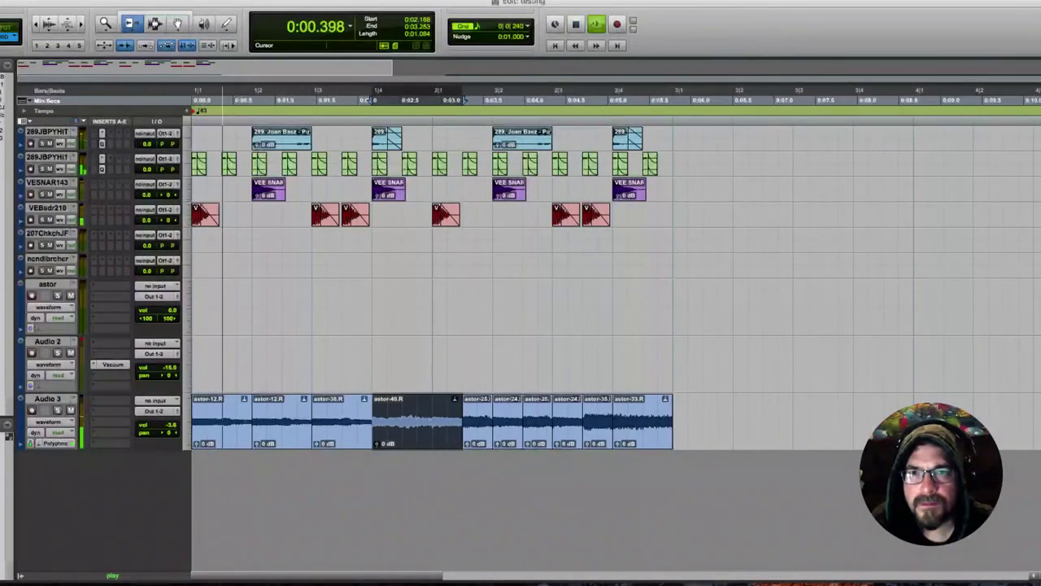
Paste the copied half chop onto beat 3 of bar 2 on Audio 3 and play the loop
click(154, 24)
click(553, 419)
key(super+v)
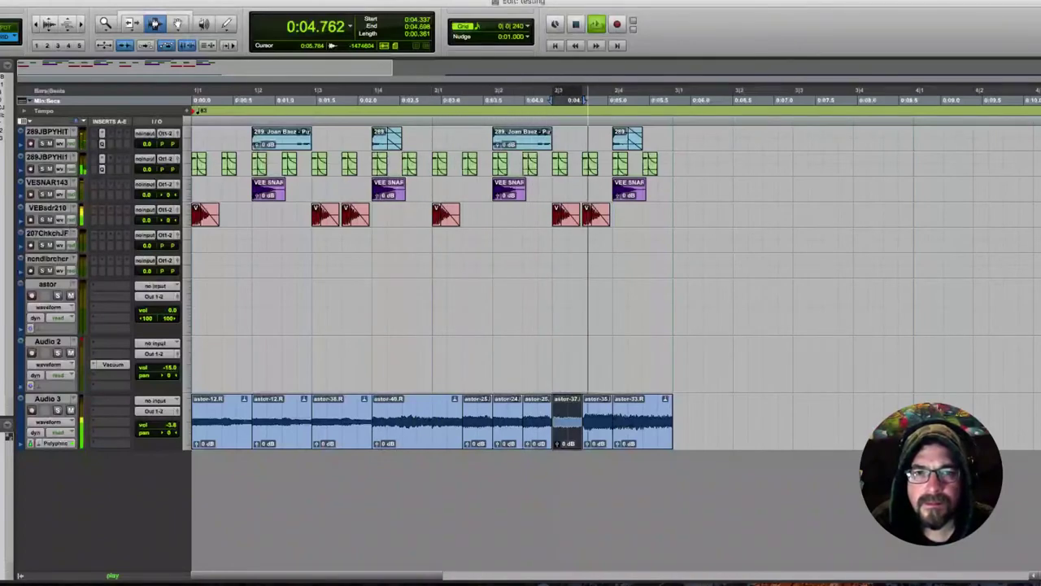
key(Return)
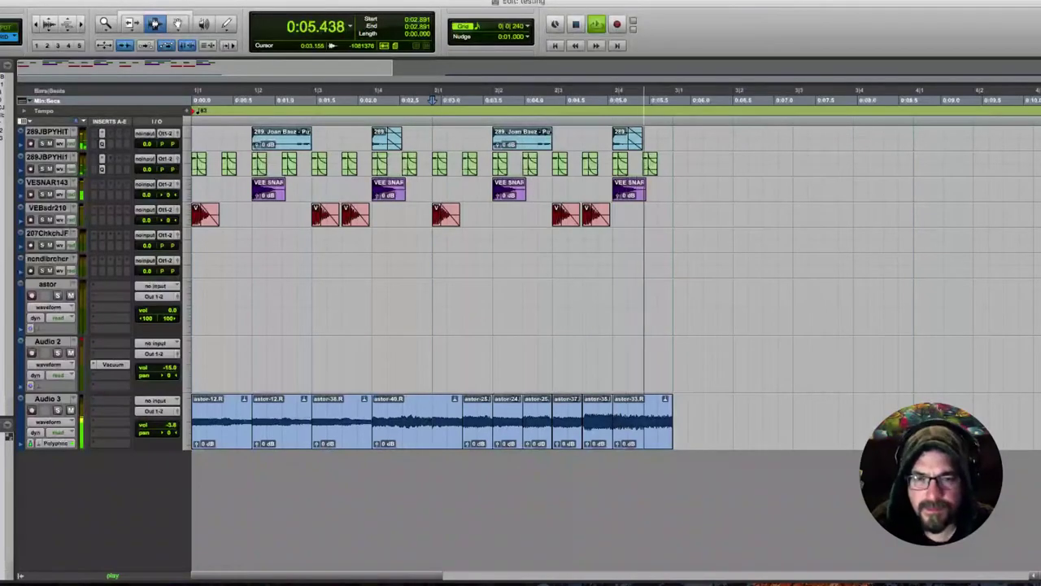
Split the extended Audio 3 clip at the start of bar 2 and at 0:02.497
key(F5)
drag(321, 366, 714, 366)
click(155, 24)
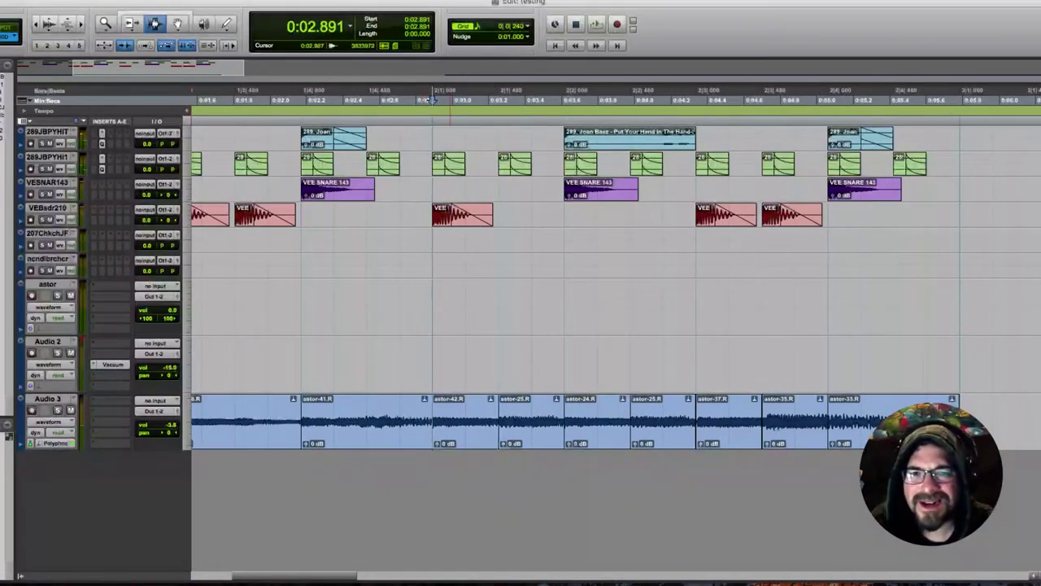
drag(432, 421, 363, 422)
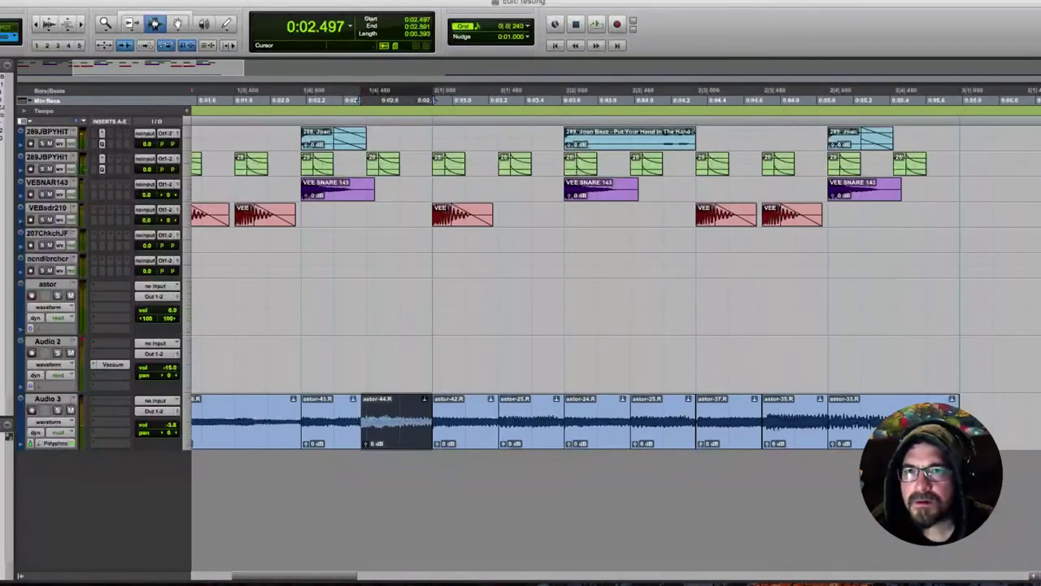
Time-stretch the astor-43.R and astor-44.R boundary to 0:02.530 with the TCE Trim tool and play the result
click(132, 23)
click(159, 45)
drag(362, 421, 367, 422)
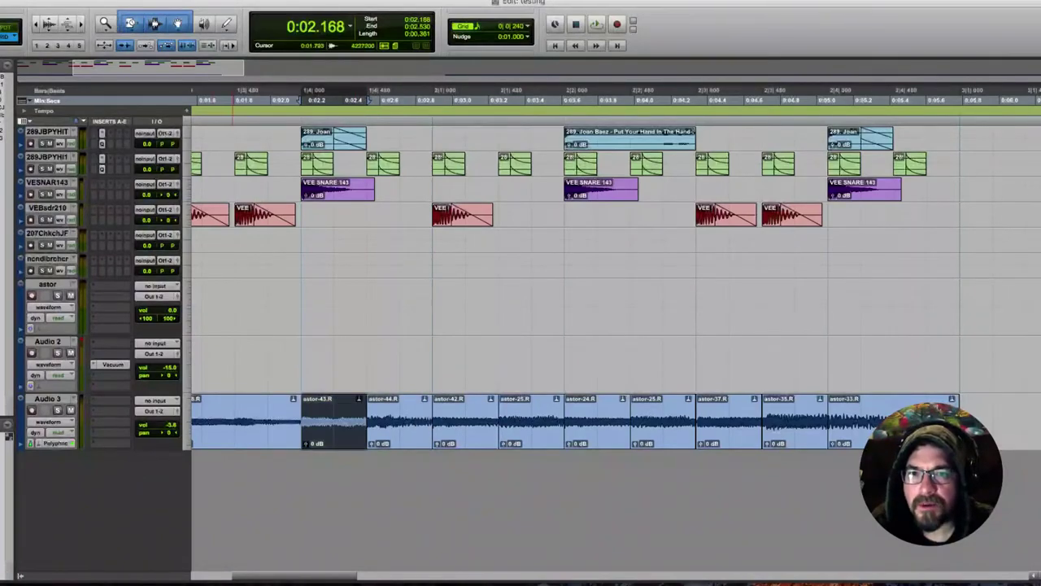
click(234, 350)
key(space)
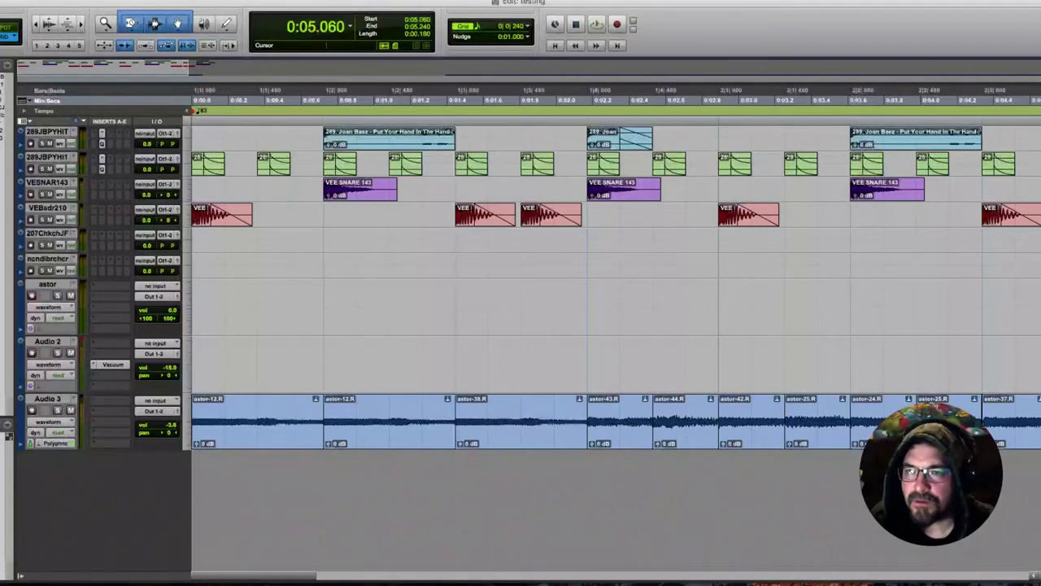
Create one new MIDI track in Ticks and route its output to Vacuum 1 channel-1
key(super+shift+n)
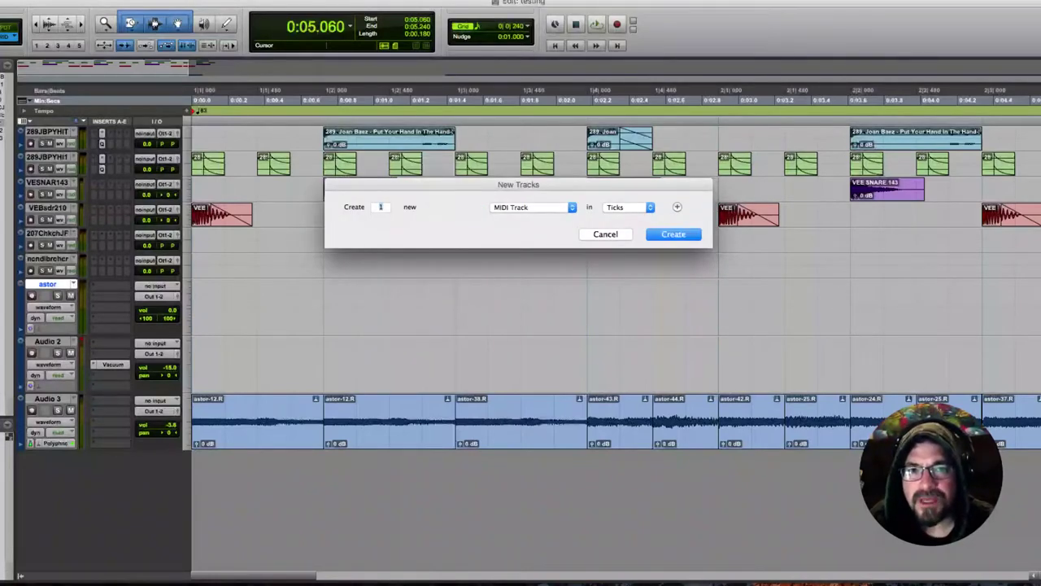
drag(518, 185, 544, 275)
key(Return)
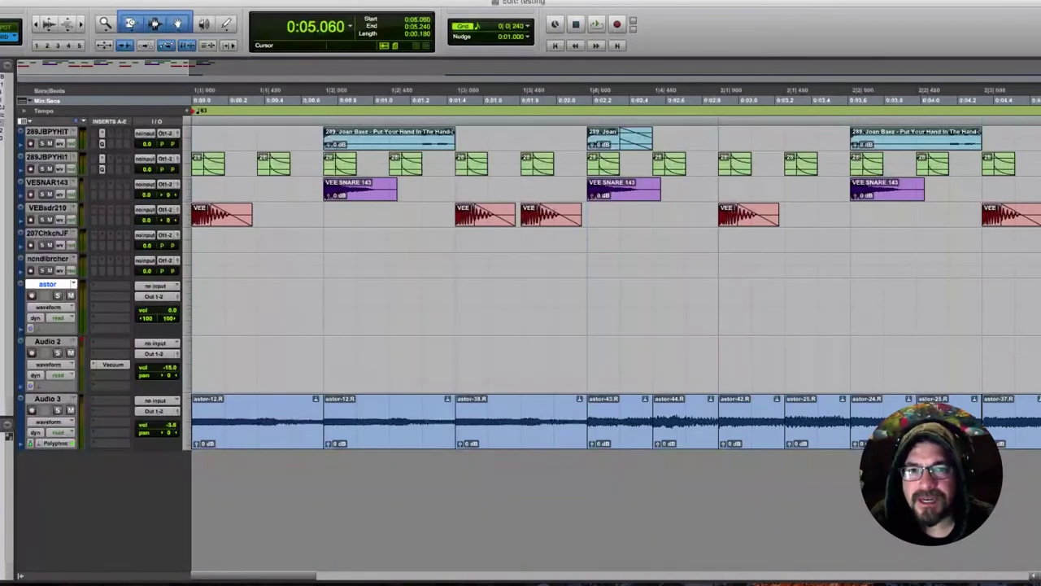
click(155, 342)
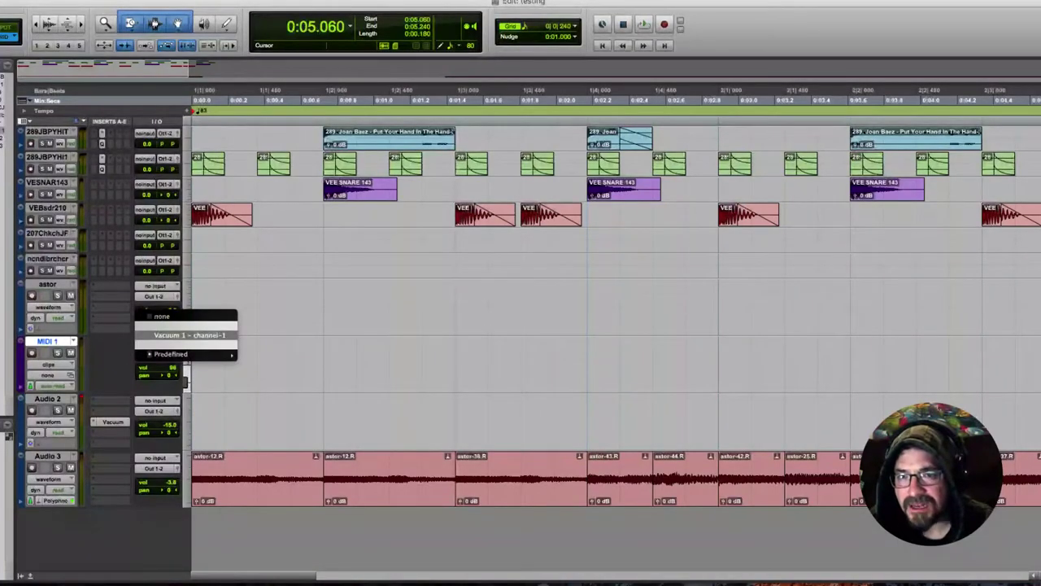
click(189, 335)
Leave Audio 2's next insert slot empty and increase the height of the MIDI 1 track
click(103, 432)
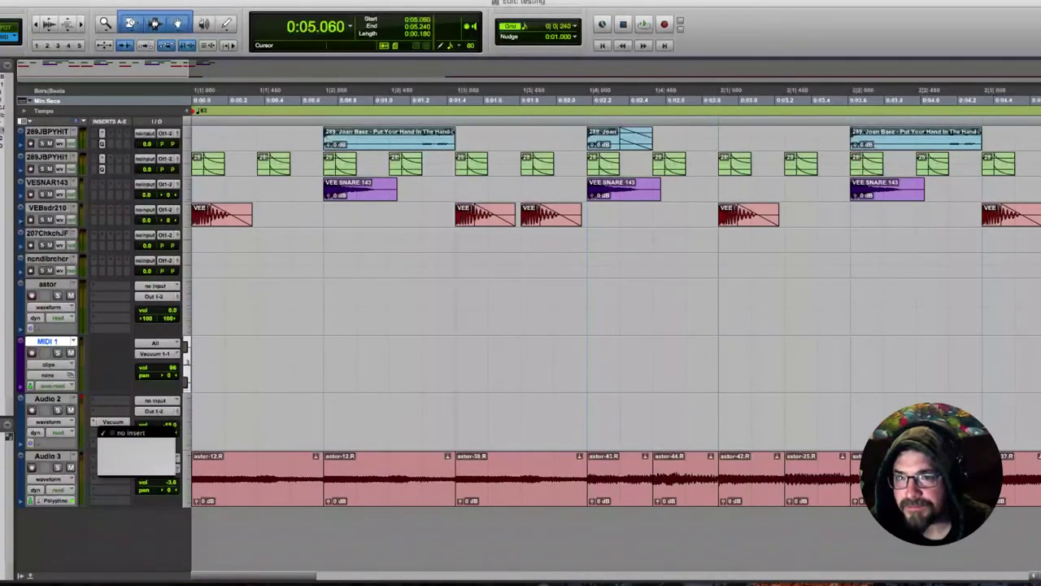
click(114, 433)
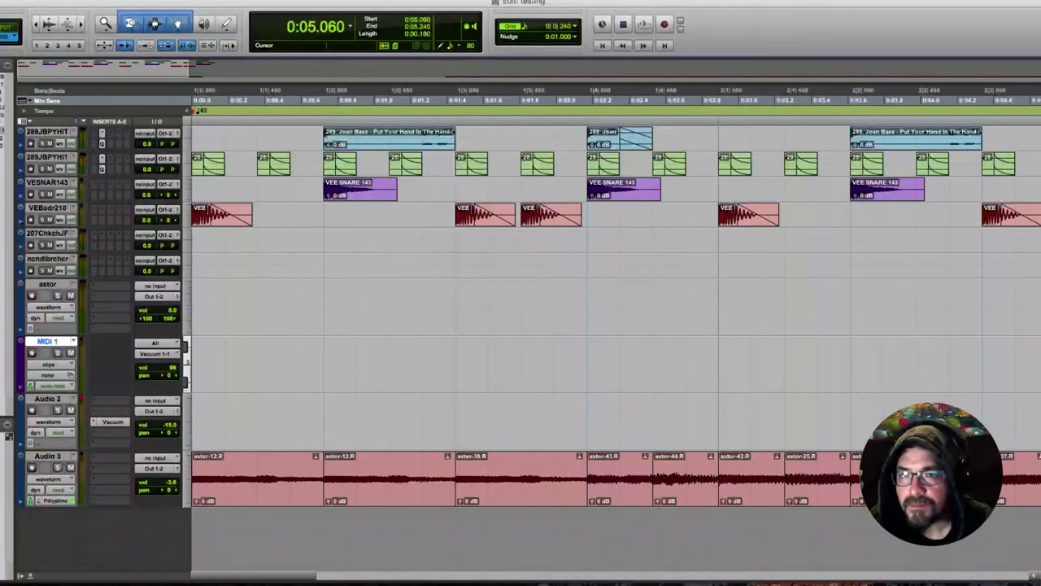
click(185, 350)
click(232, 416)
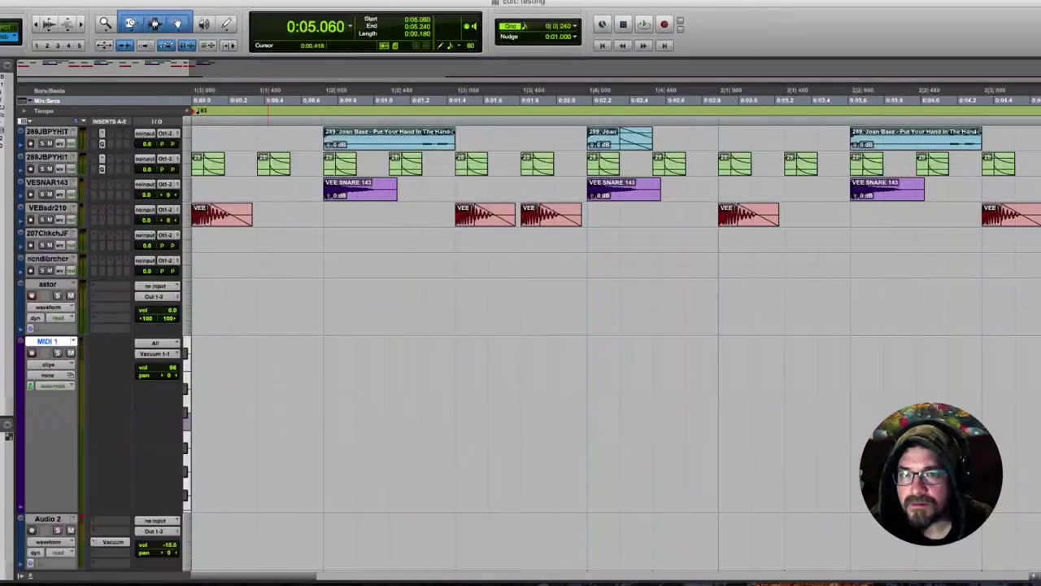
Show MIDI 1 as notes and open the Vacuum instrument inserted on Audio 2
scroll(231, 416, down, 1)
click(49, 308)
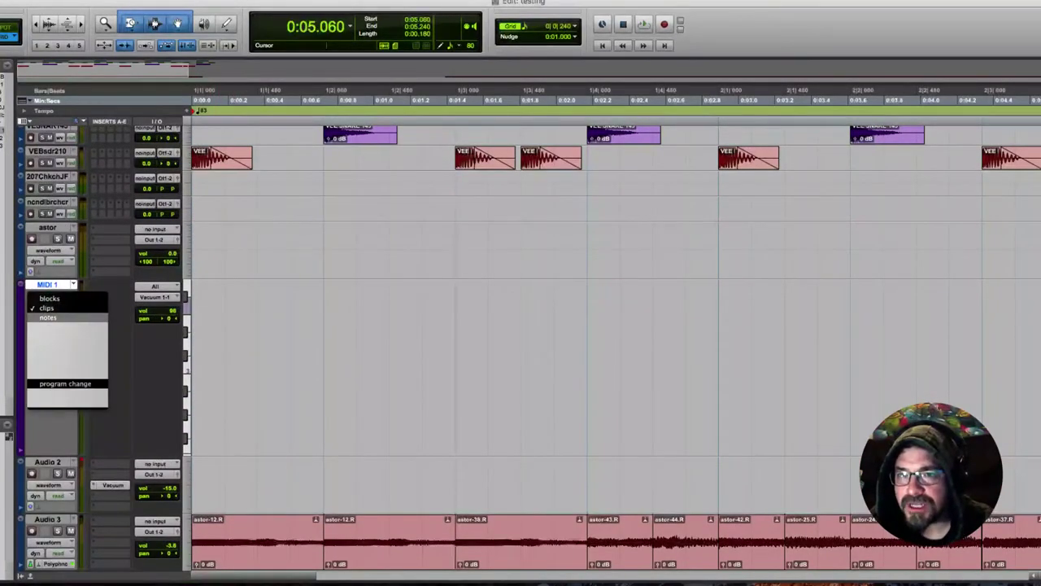
click(48, 318)
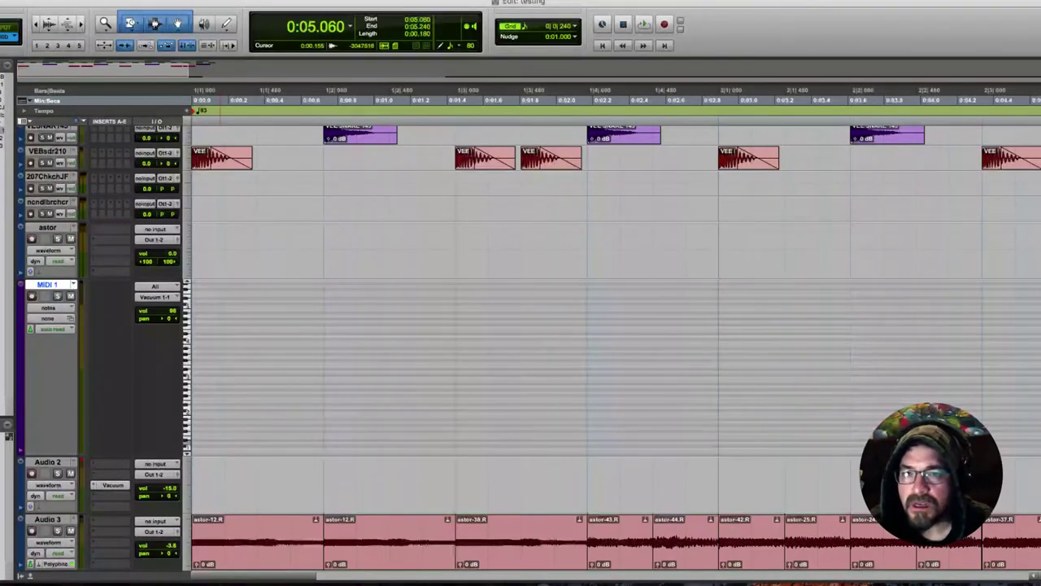
click(112, 484)
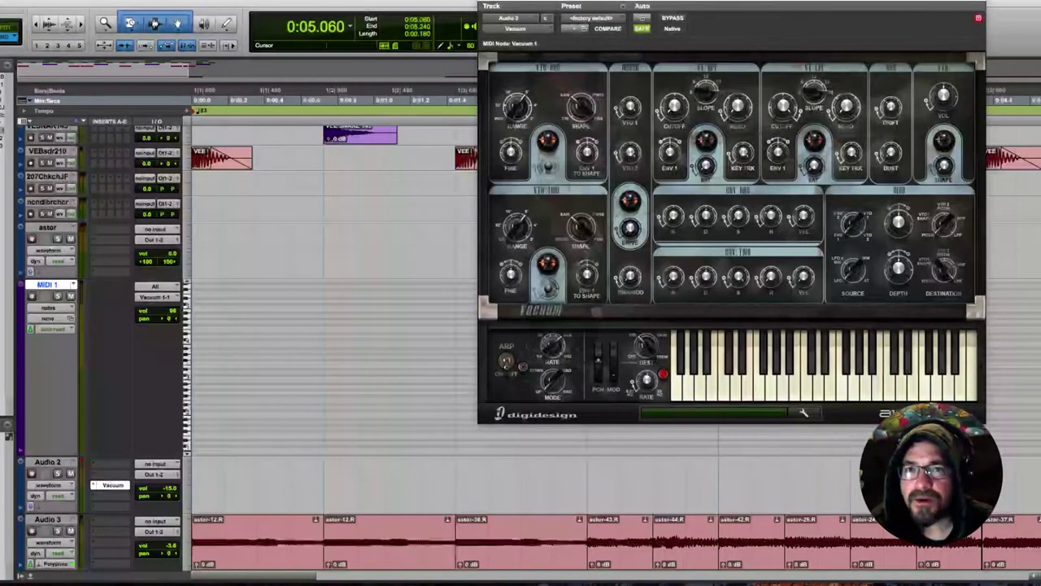
Pencil a D3 note on MIDI 1 from 0:00.000 to 0:00.542 and play it against the loop
key(F7)
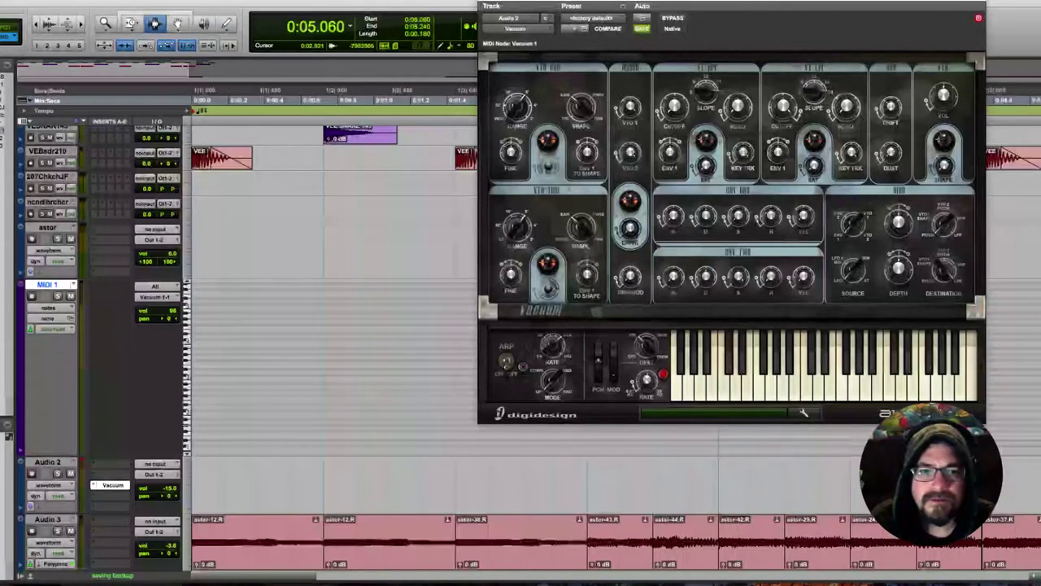
drag(717, 486, 192, 486)
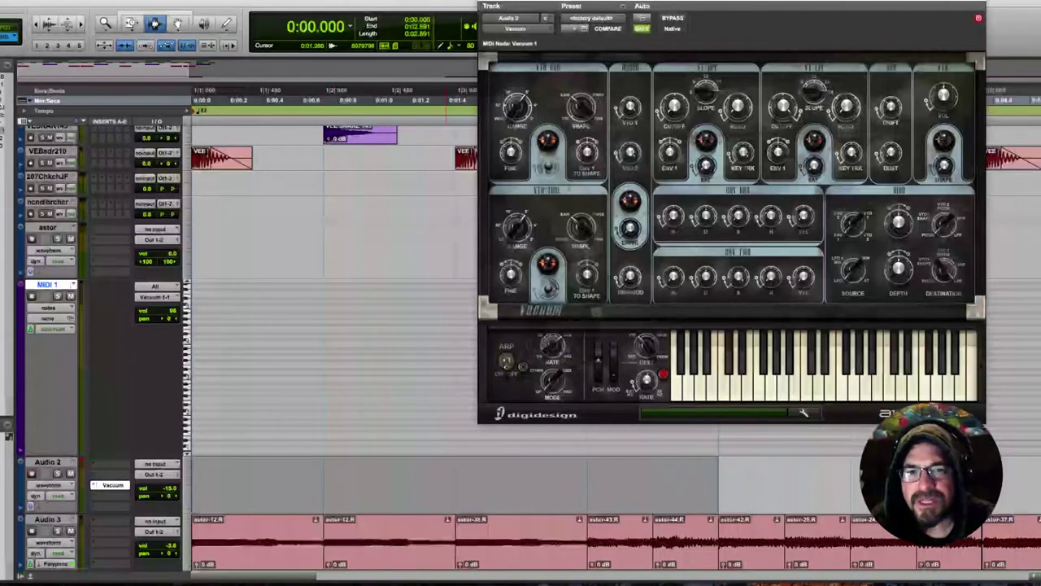
drag(452, 486, 193, 486)
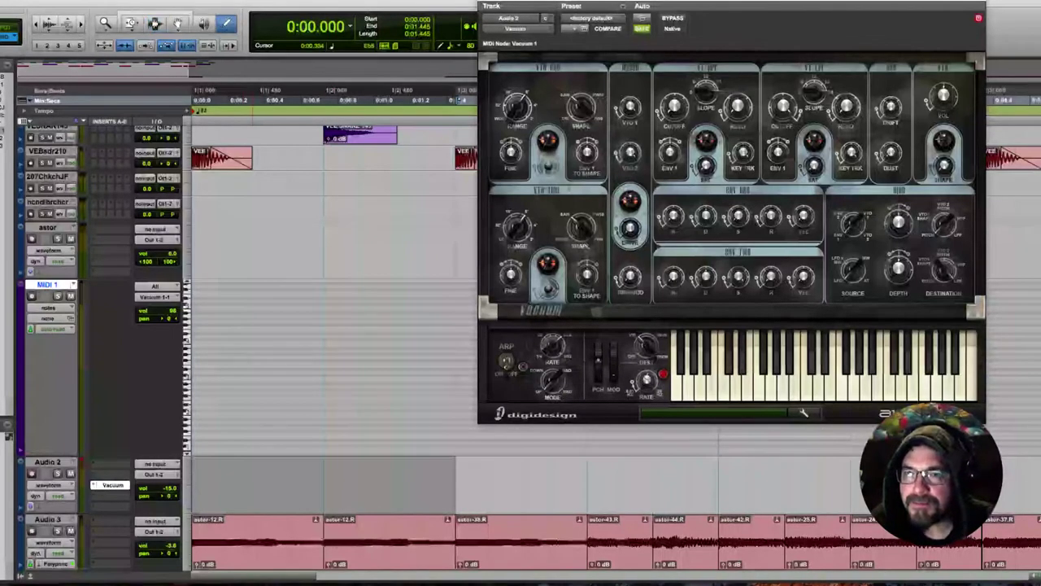
key(space)
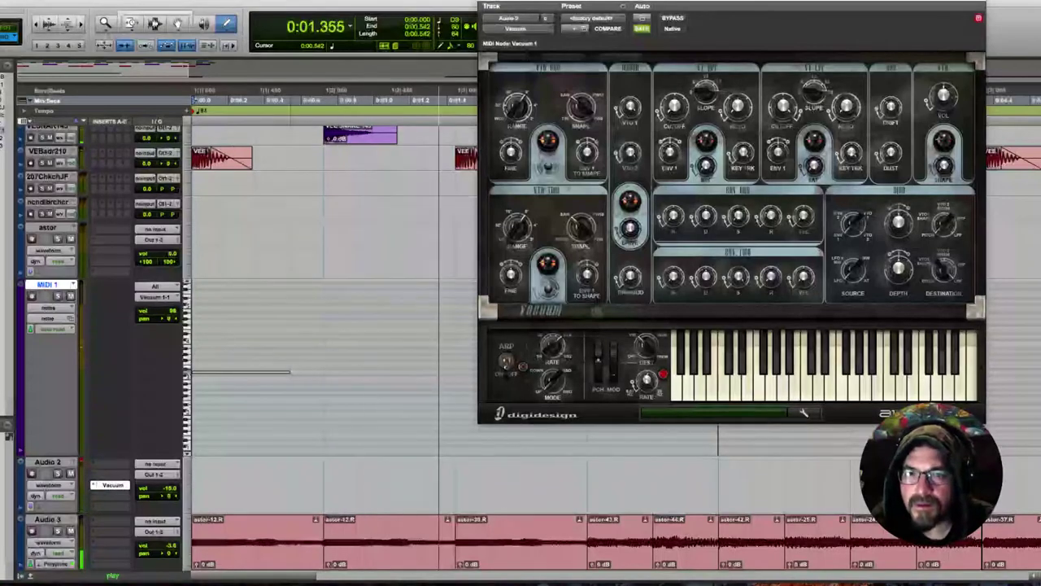
key(space)
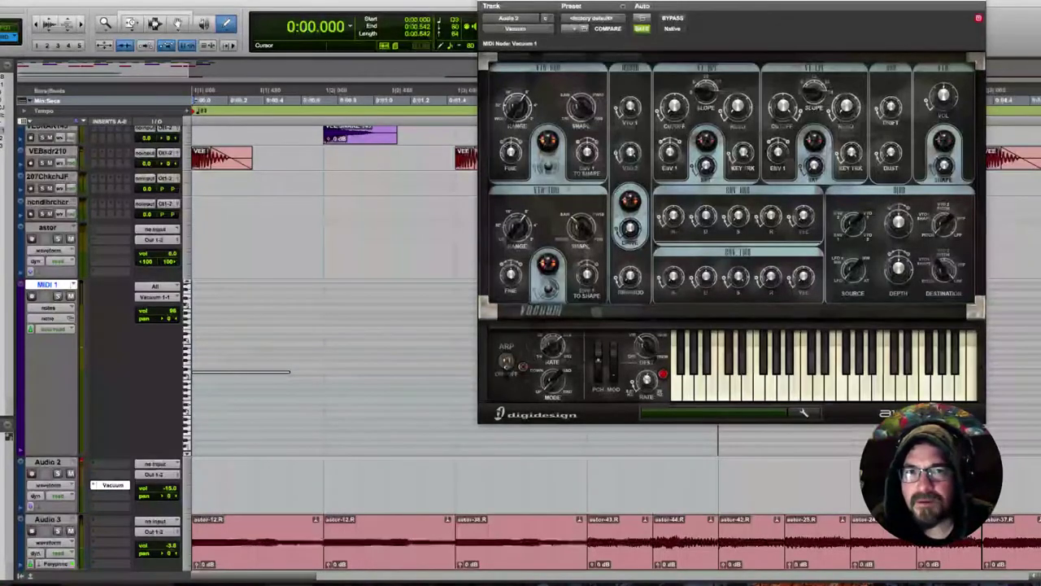
Shorten the D3 note, add an A2 note from 0:00.722 to 0:01.084 during playback, and close the Vacuum window
mouse_move(732, 2)
mouse_down()
mouse_move(801, 2)
mouse_move(729, 3)
mouse_up()
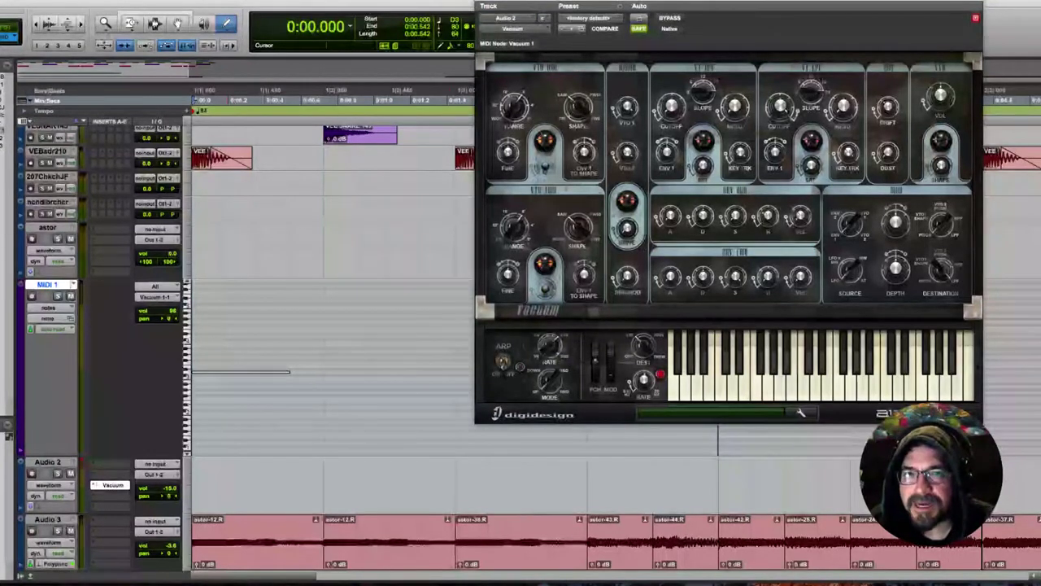
drag(460, 555, 193, 488)
key(space)
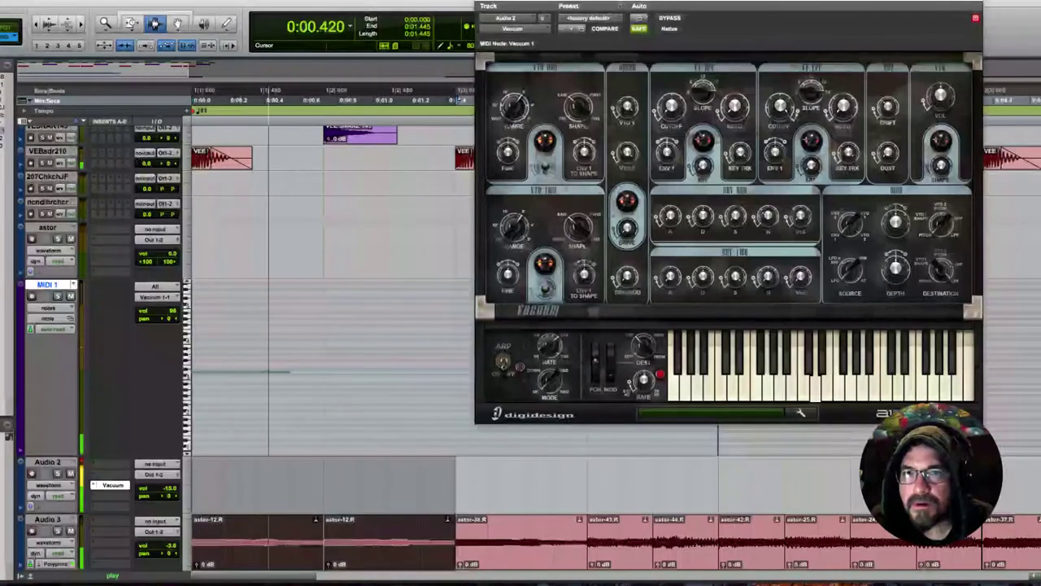
key(F10)
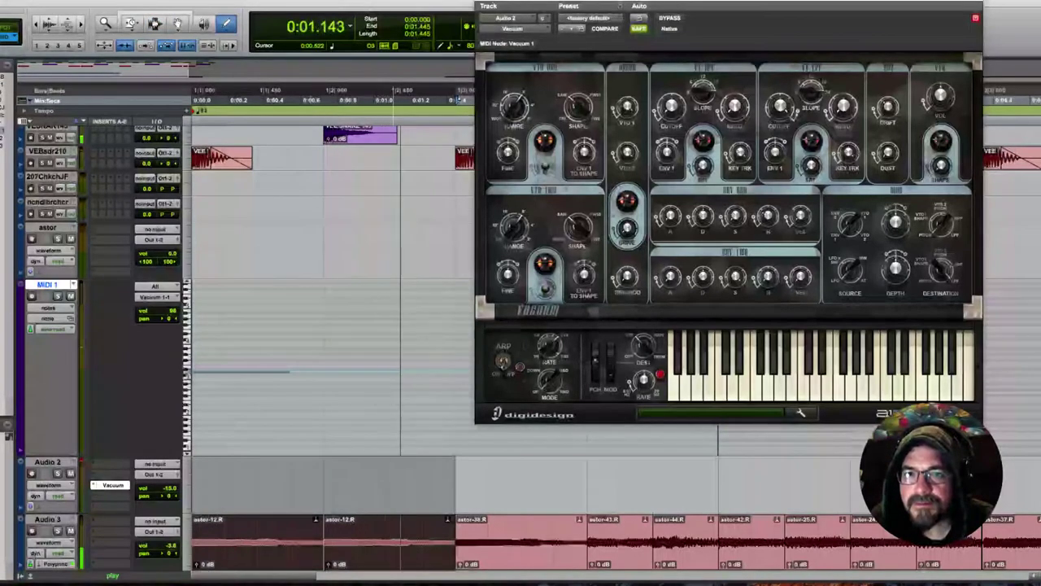
click(253, 371)
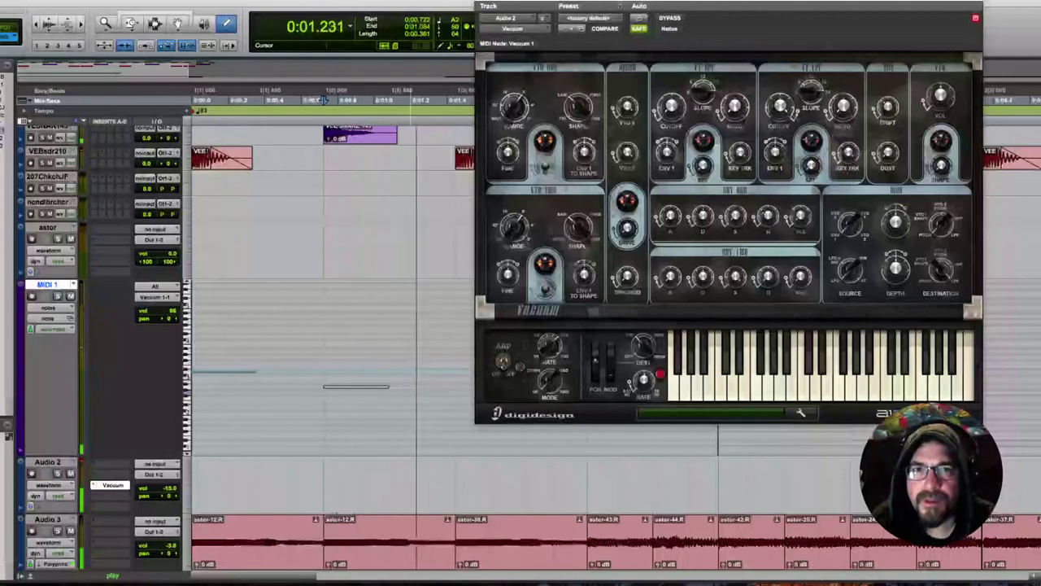
key(super+w)
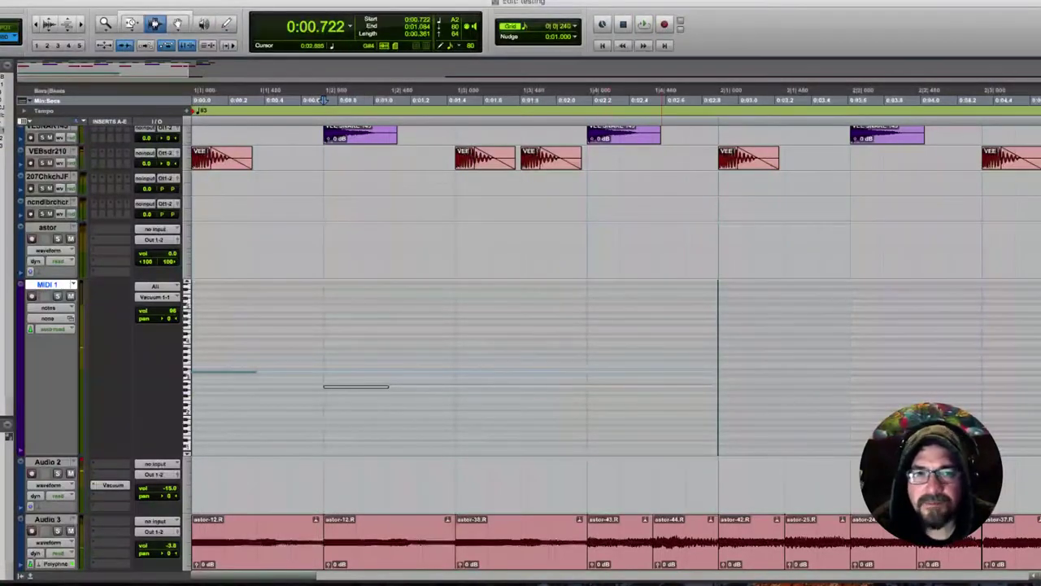
Loop the first bar while adding an F3 note from 0:01.445 to 0:01.807 and an E3 note from 0:02.168 to 0:02.530
drag(712, 374, 192, 374)
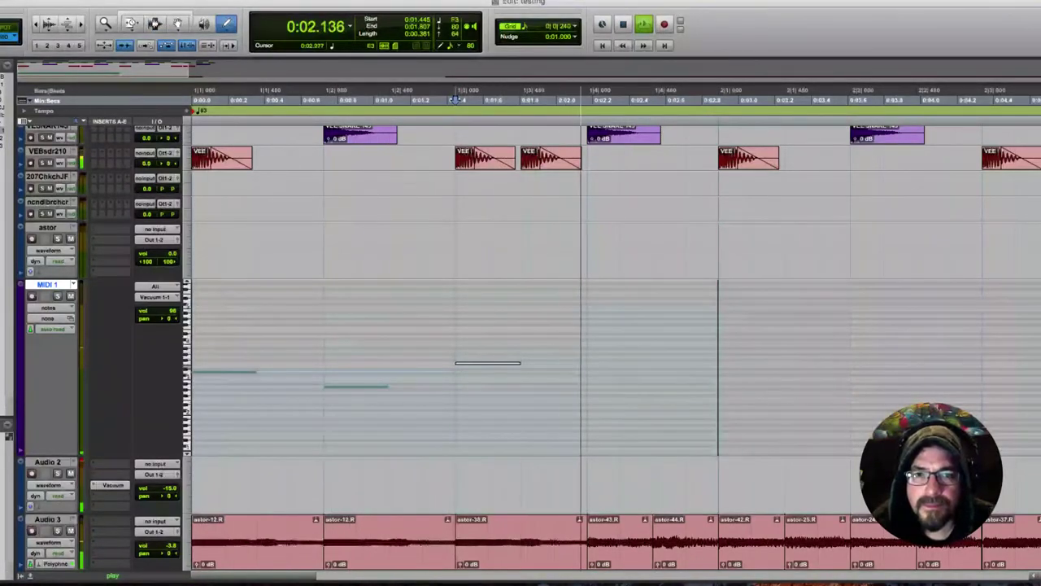
click(155, 25)
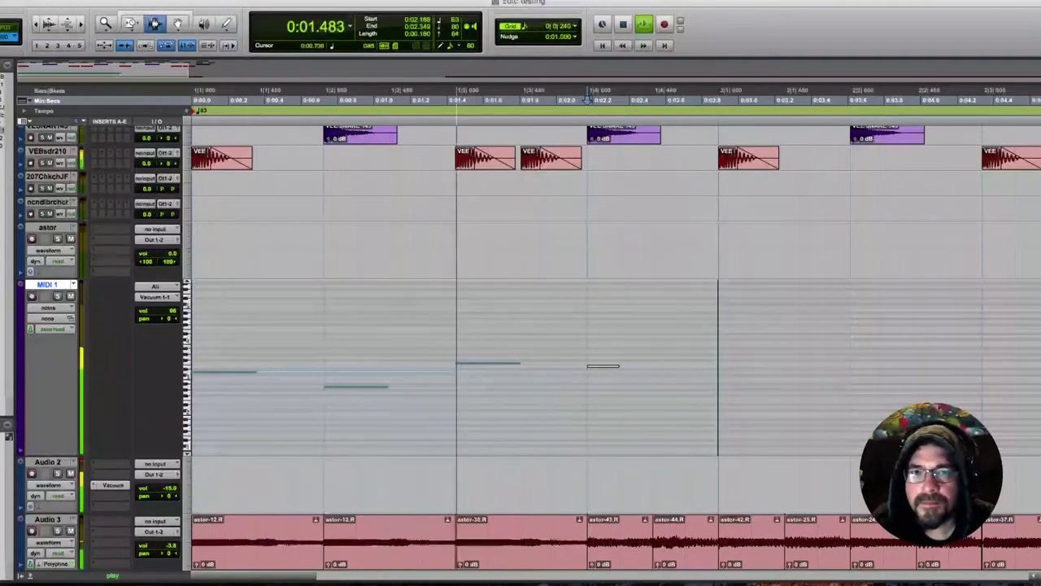
key(space)
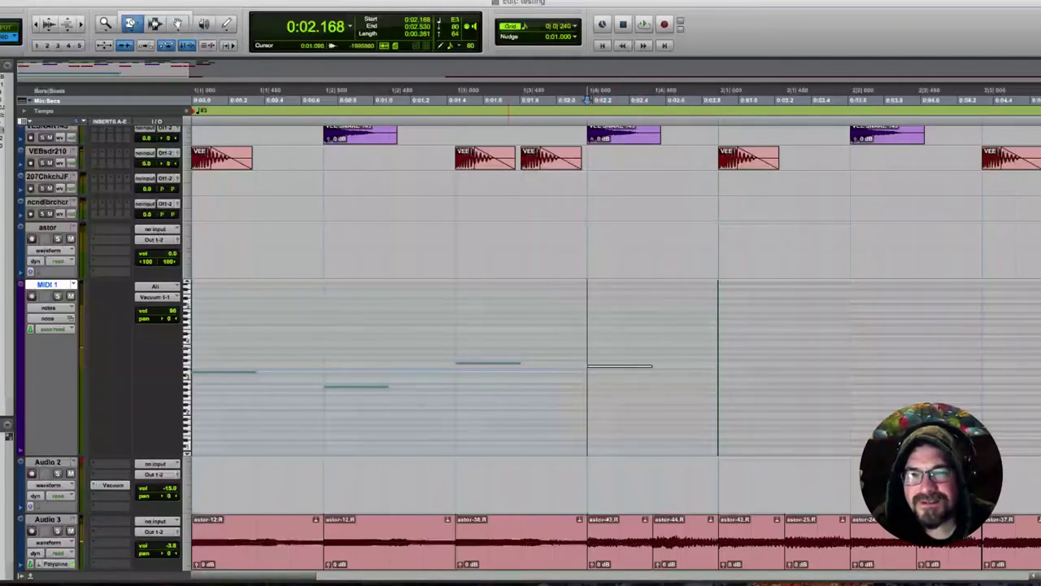
Try extending the final astor-33.R clip on Audio 3 to 0:05.783, play from 0:03.795, and undo the trim
key(super+a)
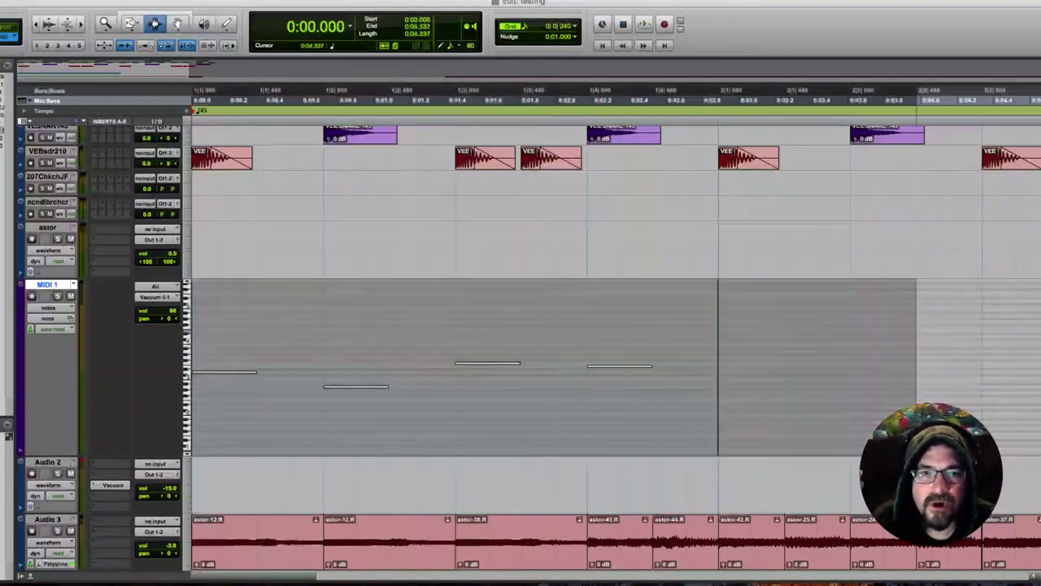
scroll(610, 325, right, 5)
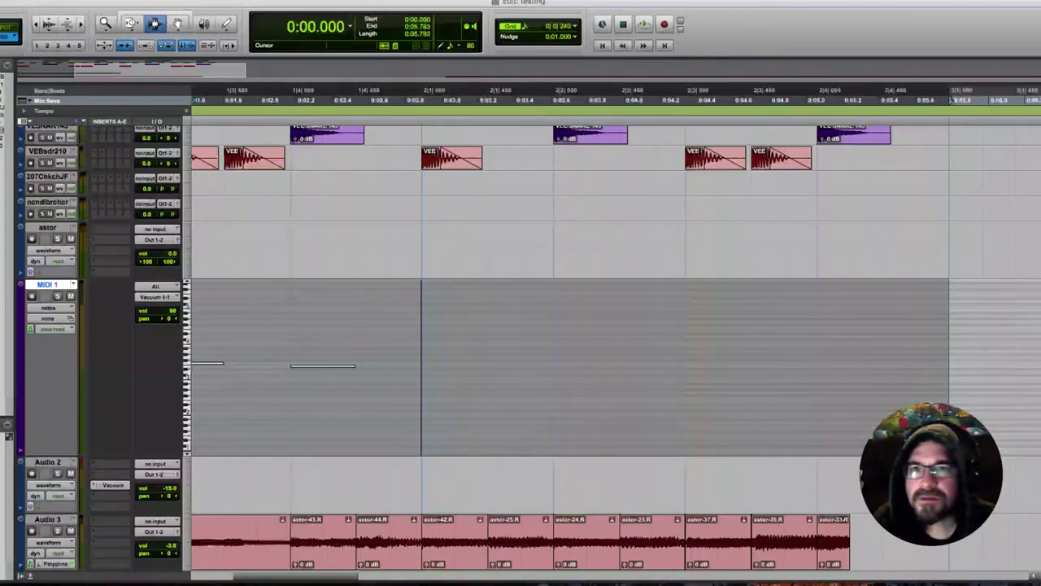
right_click(131, 25)
click(155, 27)
drag(848, 543, 982, 543)
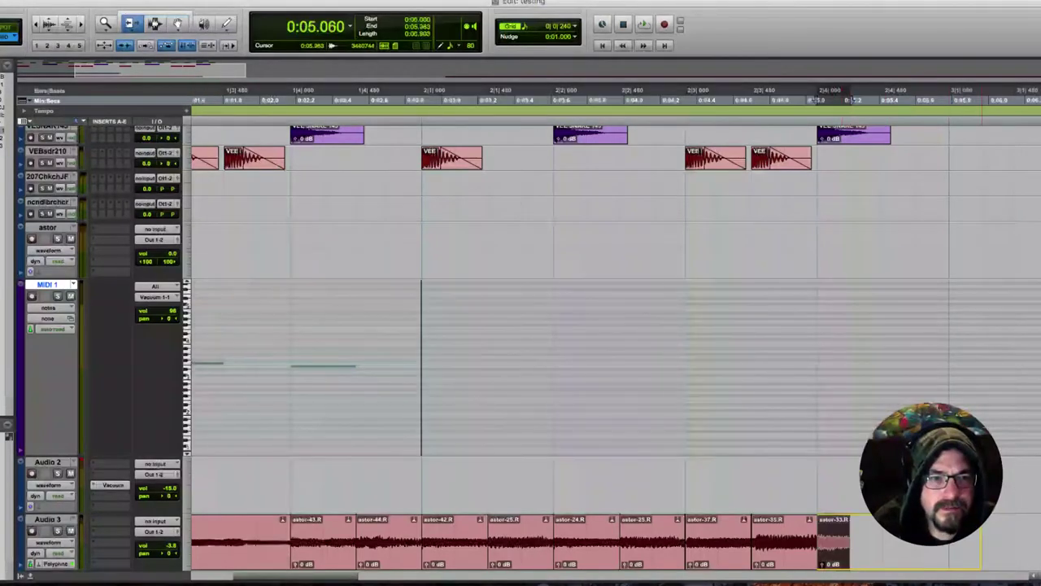
key(space)
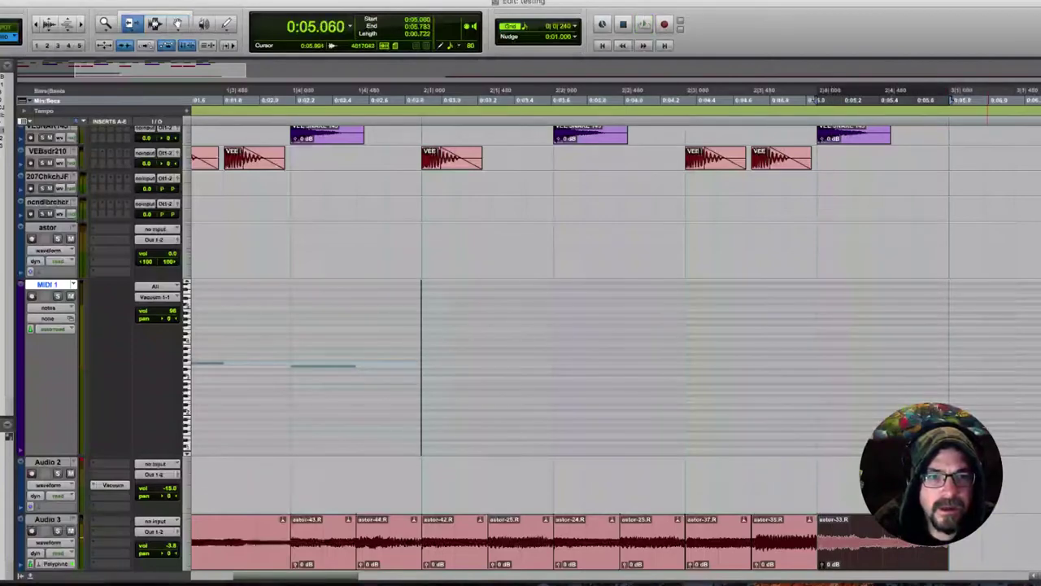
key(F7)
click(587, 99)
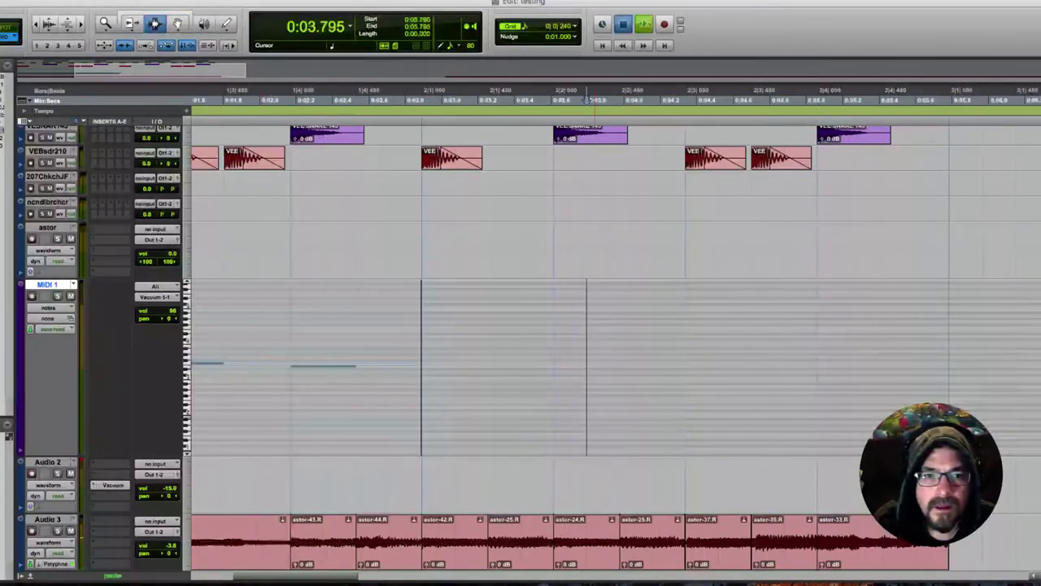
key(space)
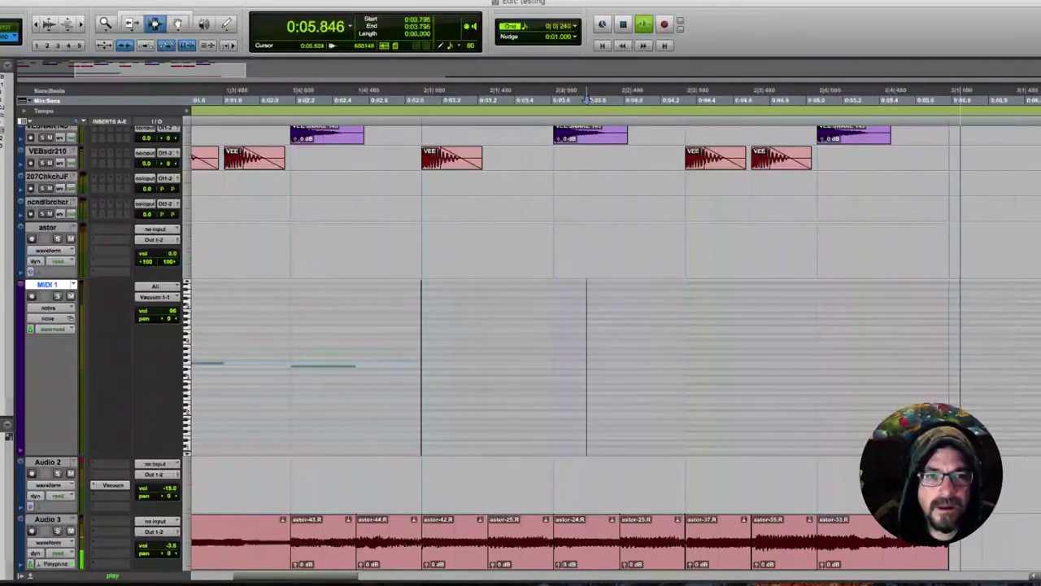
key(space)
key(super+z)
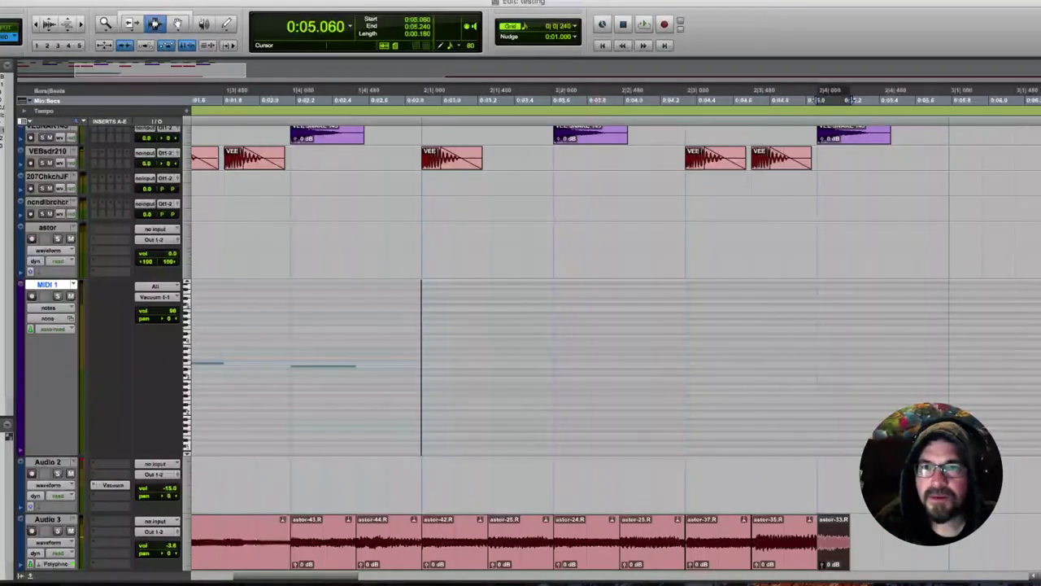
Undo the MIDI notes and earlier edits until Audio 3's last clip reaches bar 3 again, and redo one Elastic TCE Trim
key(r)
key(r)
key(r)
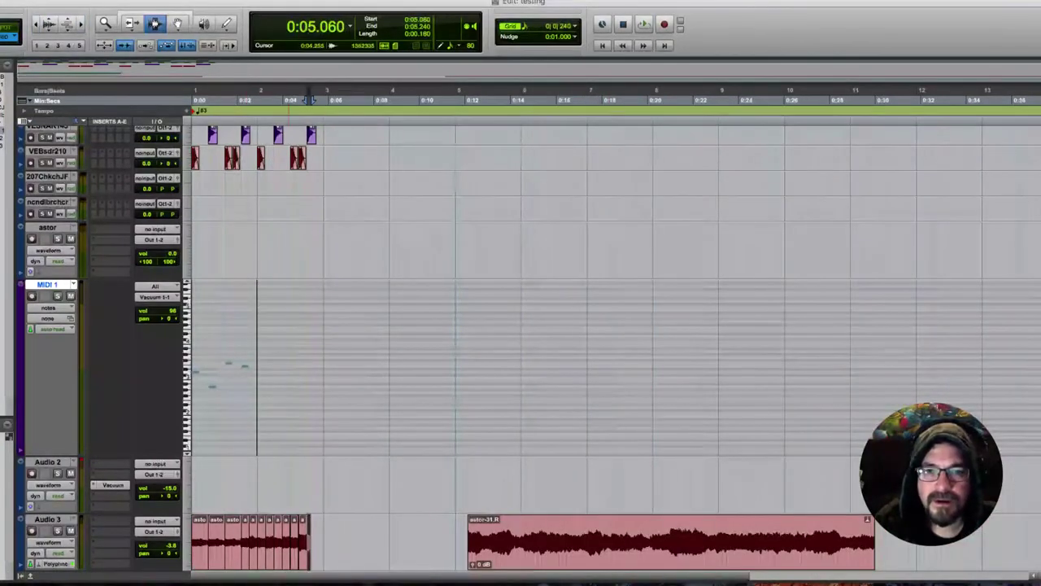
key(super+z)
key(super+z)
key(super+z)
key(super+z)
key(super+z)
key(super+z)
key(super+z)
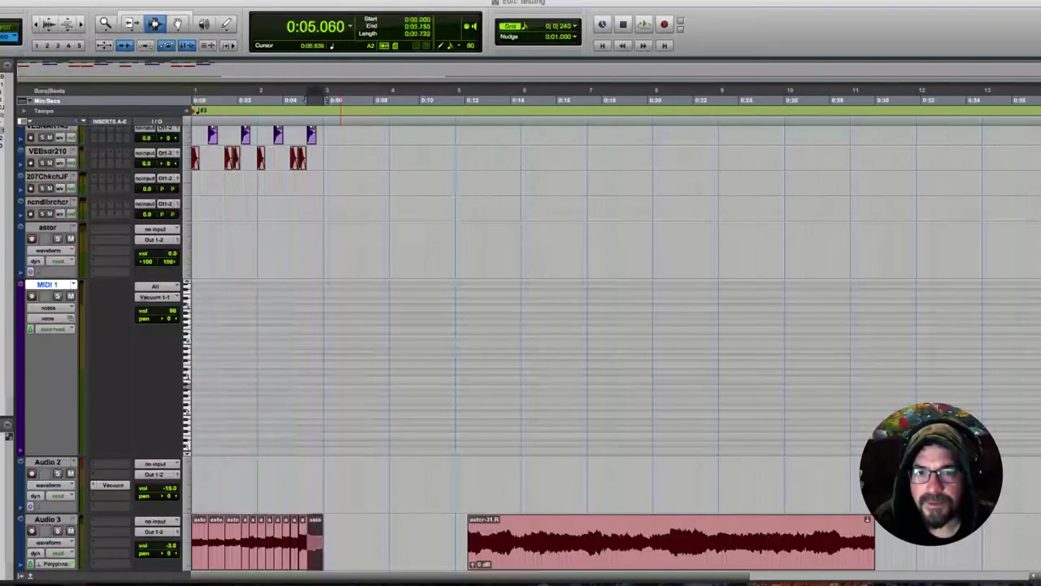
click(65, 0)
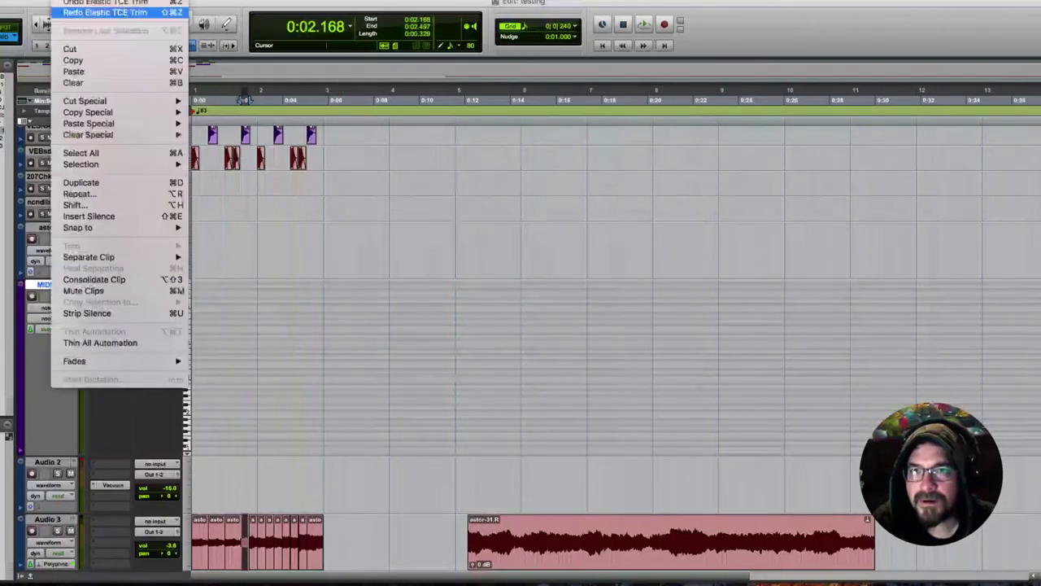
click(105, 13)
Delete the leftover astor-31.R clip on Audio 3
double_click(317, 529)
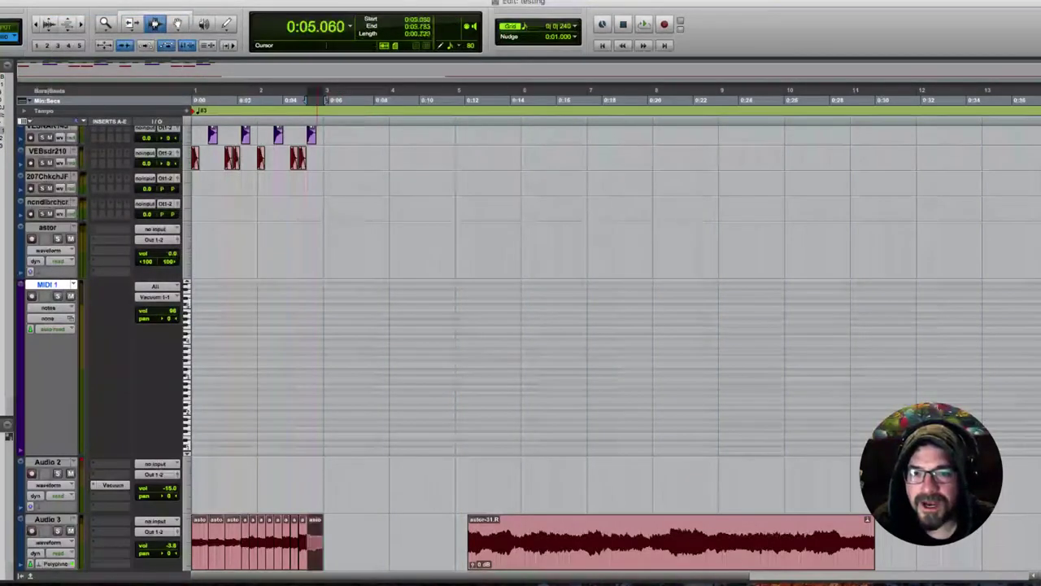
double_click(520, 541)
key(Delete)
Select all the chopped clips on Audio 3, play them, and magnify the two-bar section
triple_click(279, 541)
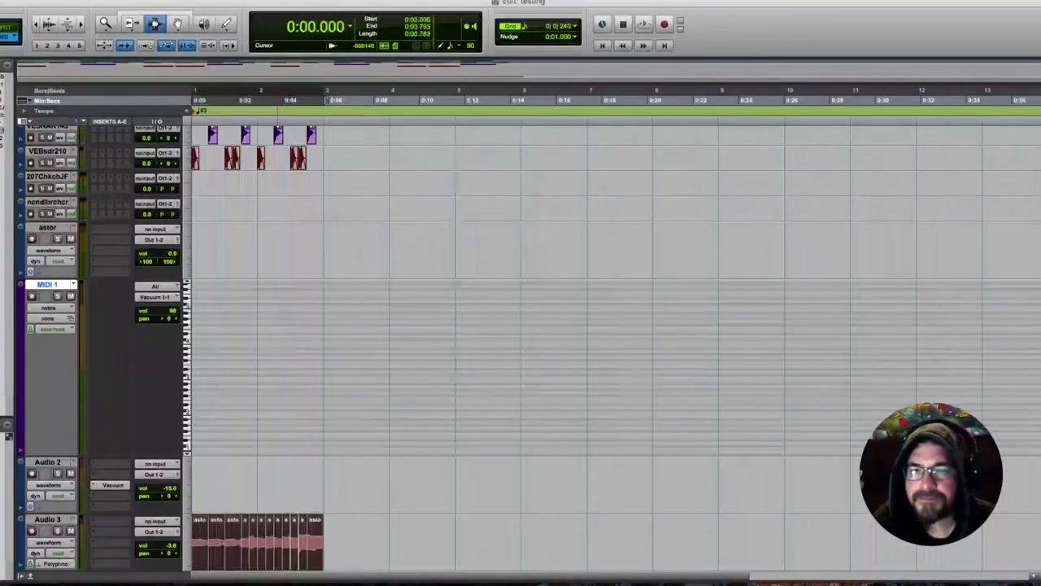
key(space)
key(F5)
drag(483, 366, 192, 366)
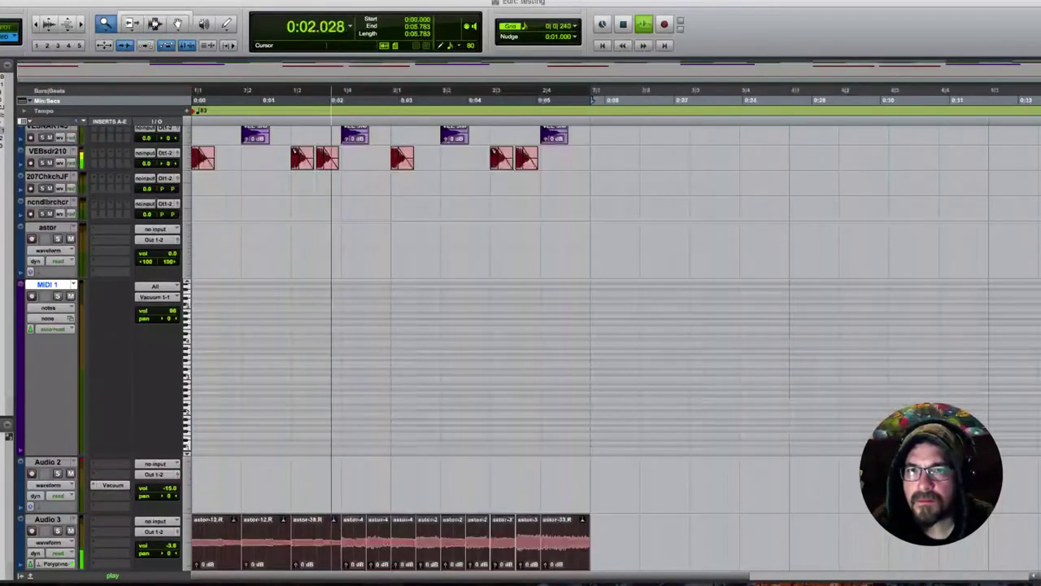
Draw an A2 note at the start of MIDI 1, shorten it to half a beat, and add a lower note from 0:00.722 to 0:01.084
key(F10)
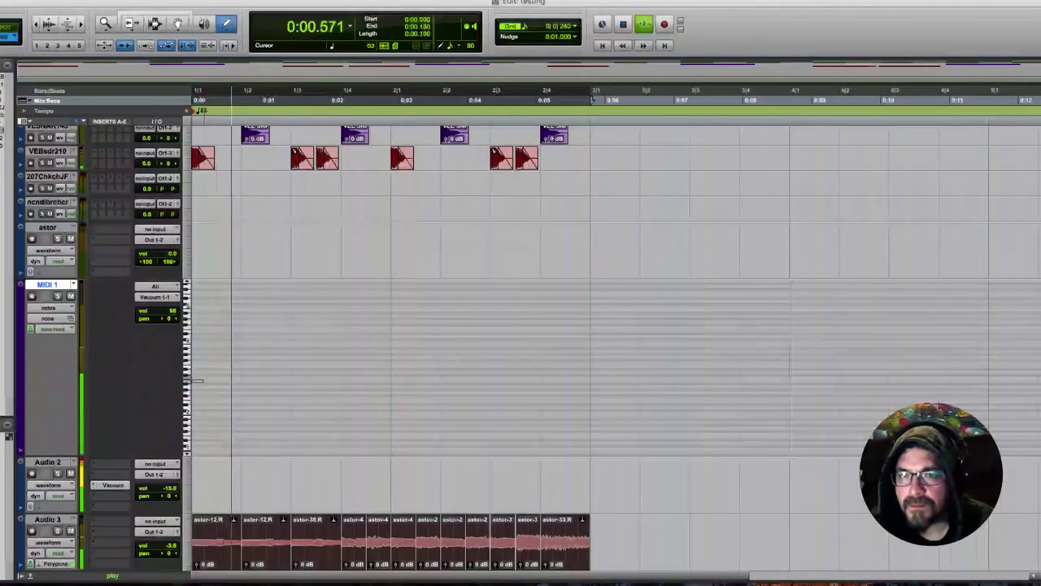
drag(198, 387, 241, 387)
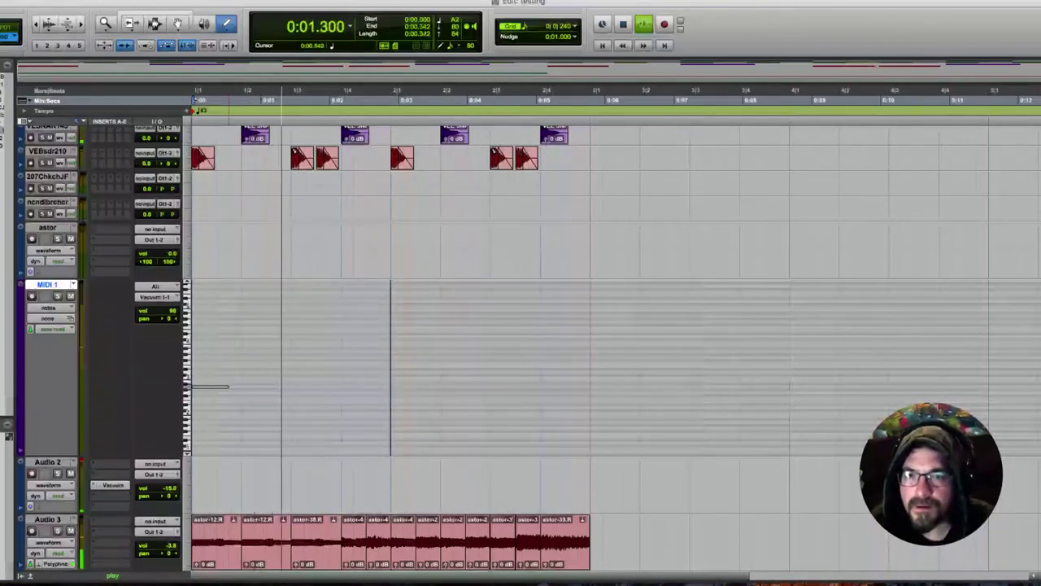
drag(217, 386, 217, 387)
drag(248, 391, 266, 393)
key(space)
key(Return)
key(space)
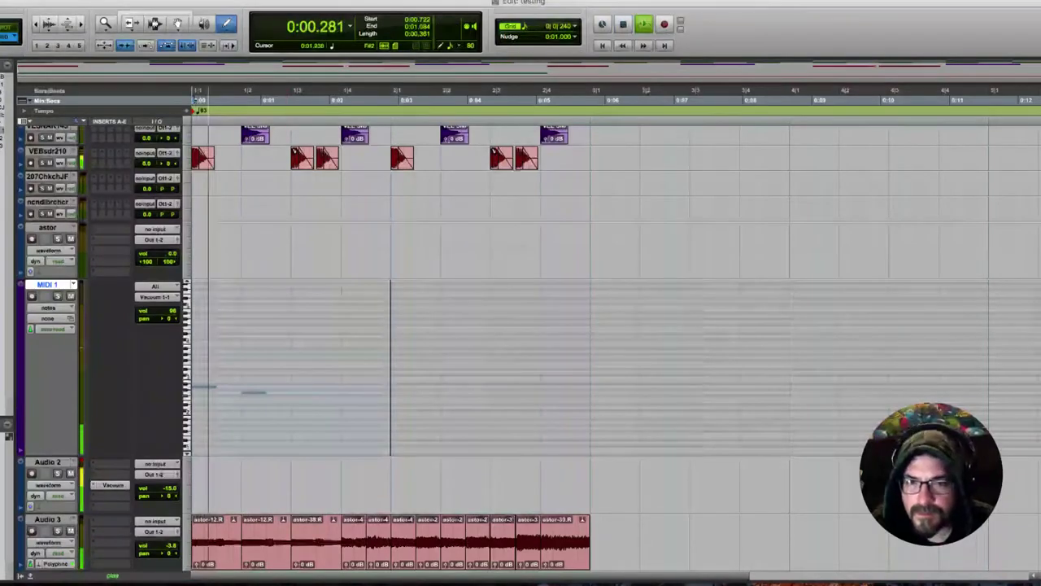
Add an F2 note from 0:01.445 to 0:01.807 and an E2 note from 0:02.168 to 0:02.530, checking playback between them
key(space)
click(298, 398)
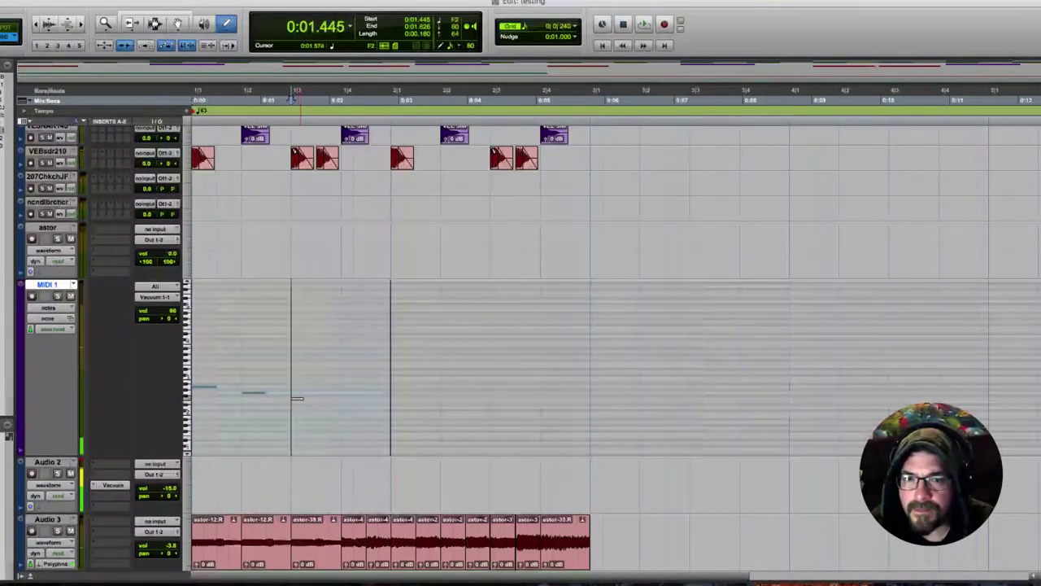
key(space)
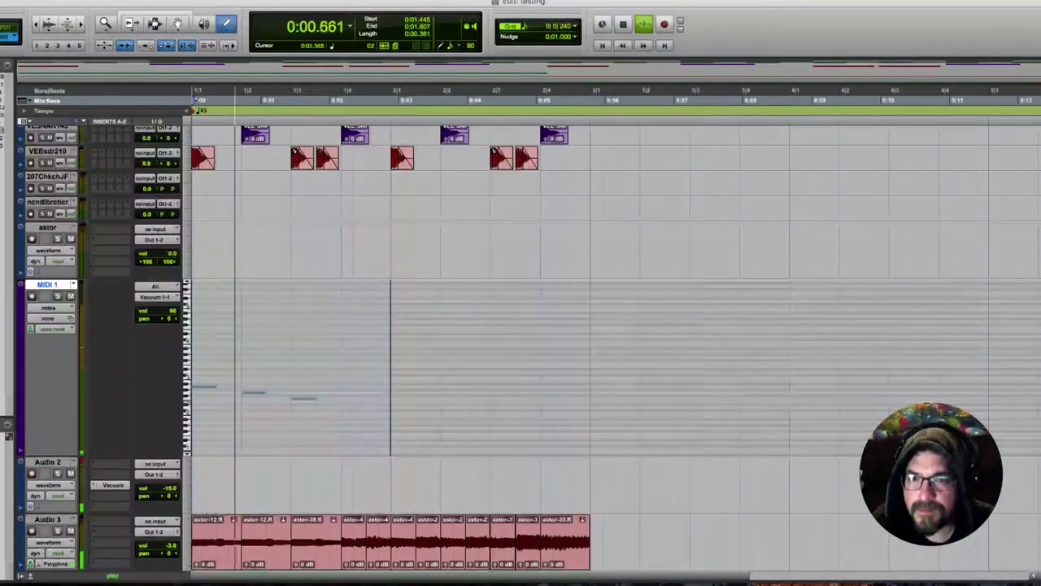
key(space)
click(345, 400)
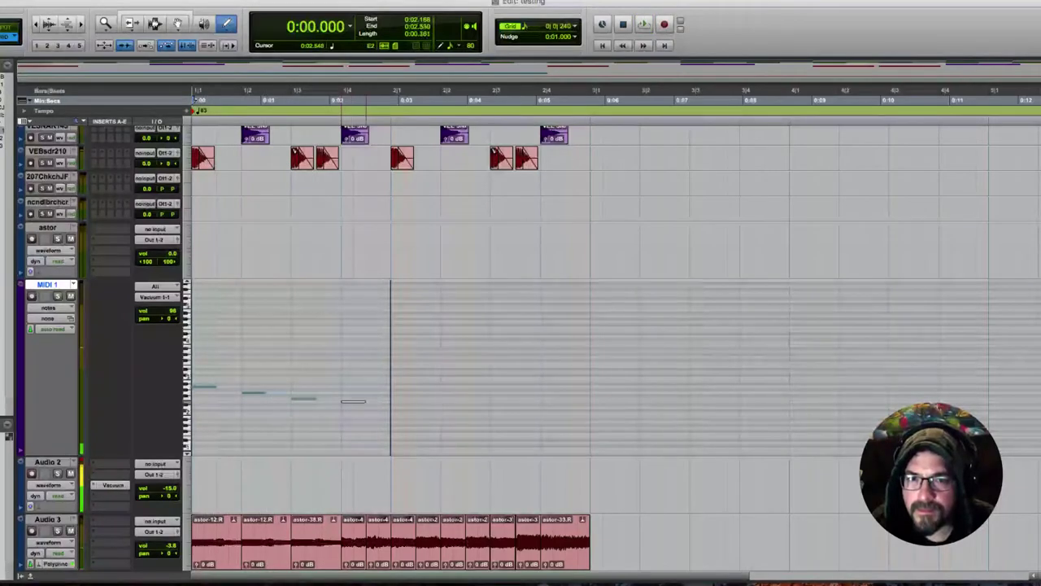
Add a D2 note at 0:02.891, the start of bar 2, followed by a short D2 note from 0:03.072 to 0:03.149
key(space)
key(space)
click(394, 406)
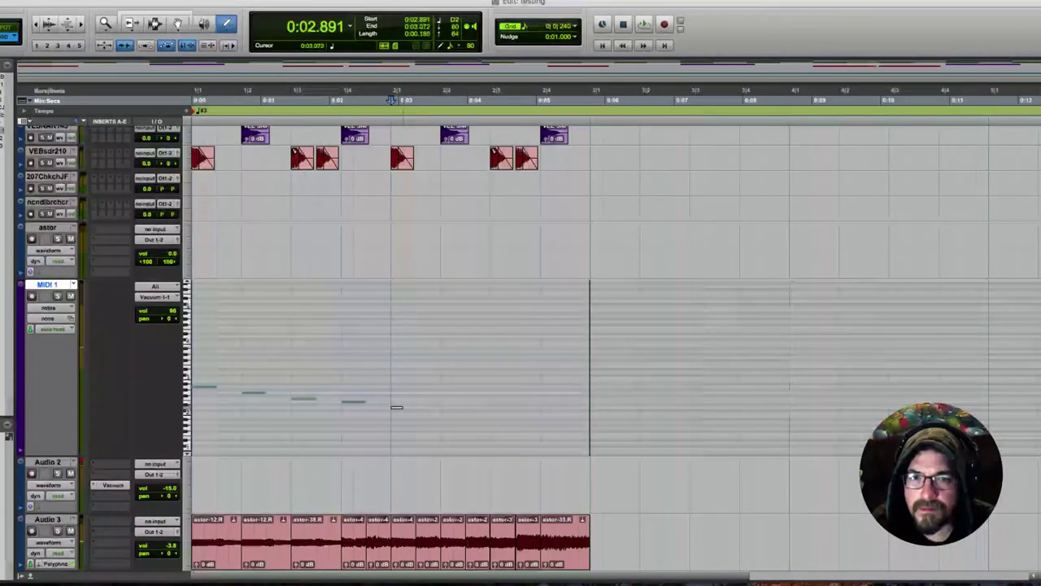
key(space)
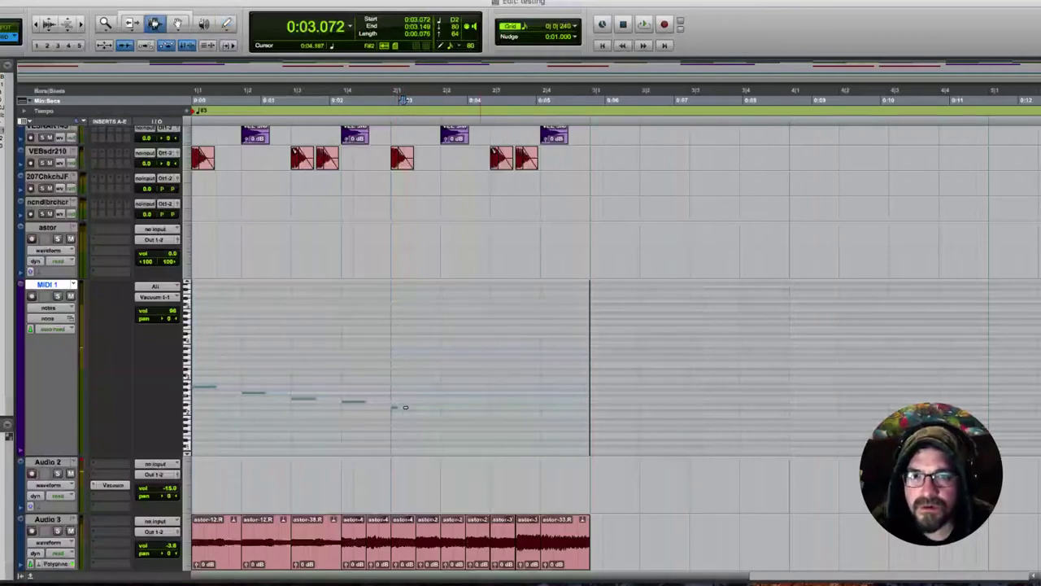
Duplicate the short D2 notes repeatedly on MIDI 1 to fill bar 2 up to 0:05.783, checking playback
drag(391, 392, 491, 394)
key(super+d)
key(super+d)
key(super+d)
click(391, 392)
key(space)
key(space)
key(super+d)
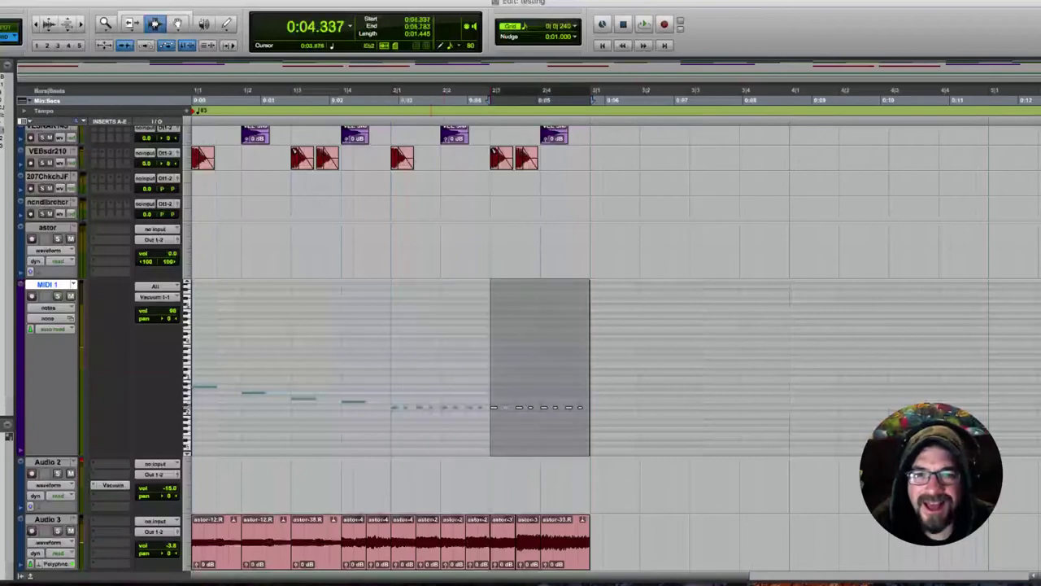
Play the new D2 notes, loop the whole two-bar bass line on MIDI 1, and open Vacuum on Audio 2
click(382, 405)
key(space)
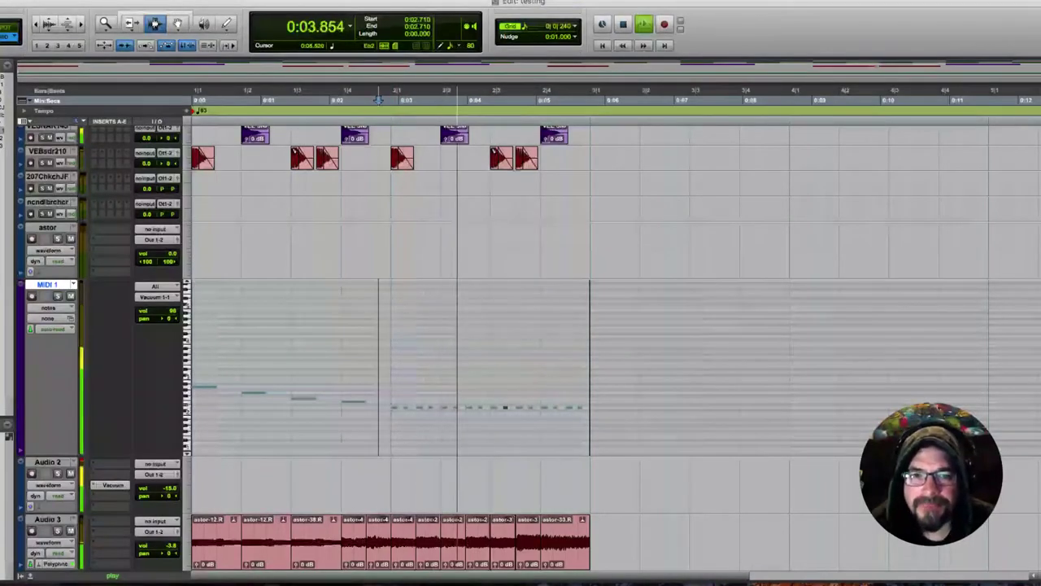
key(space)
double_click(363, 348)
key(space)
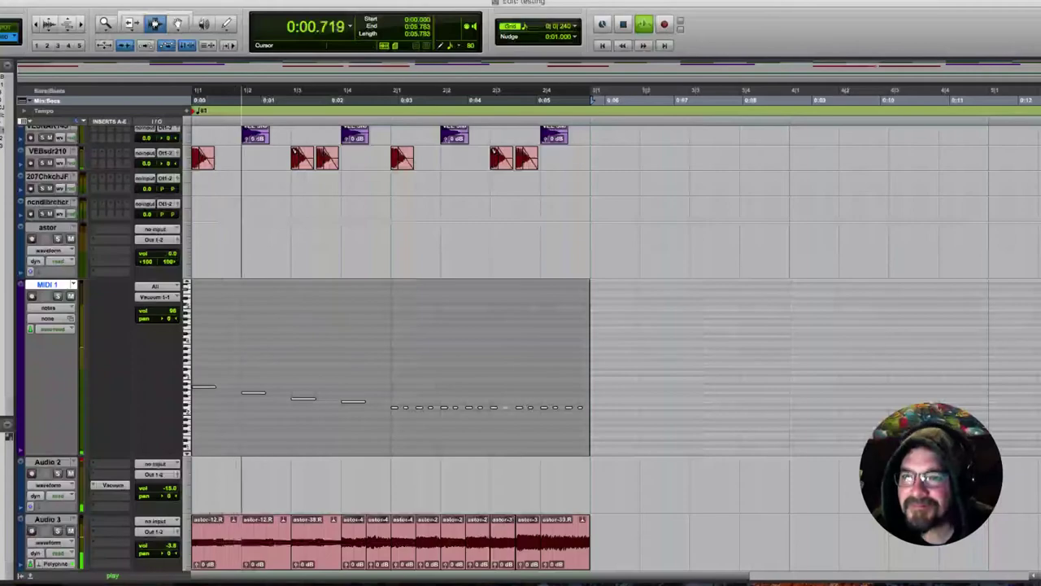
click(112, 484)
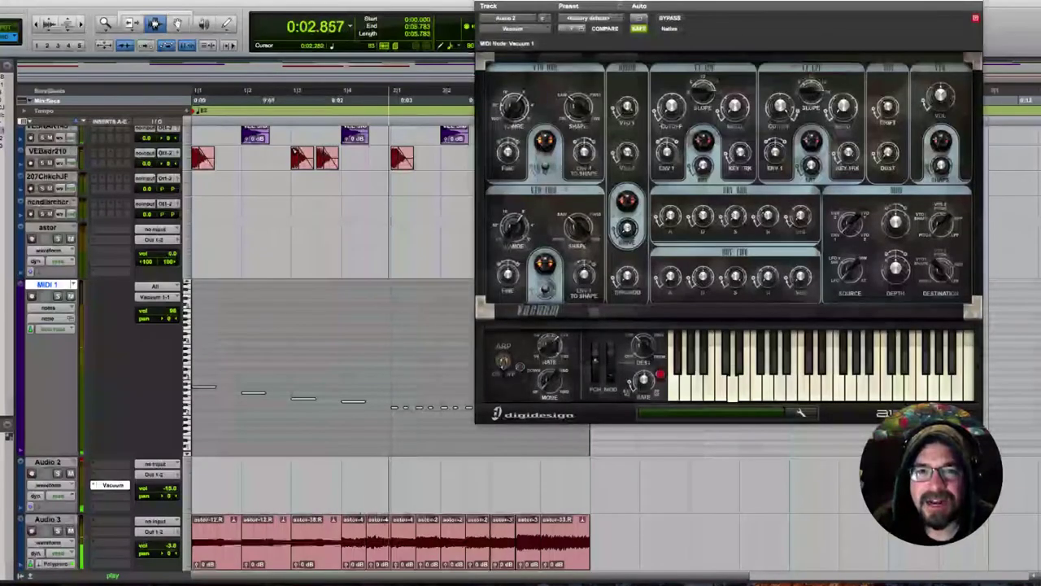
Set the range of Vacuum's oscillator 1 to 16' and adjust oscillator 2's range while the loop plays
drag(514, 108, 514, 115)
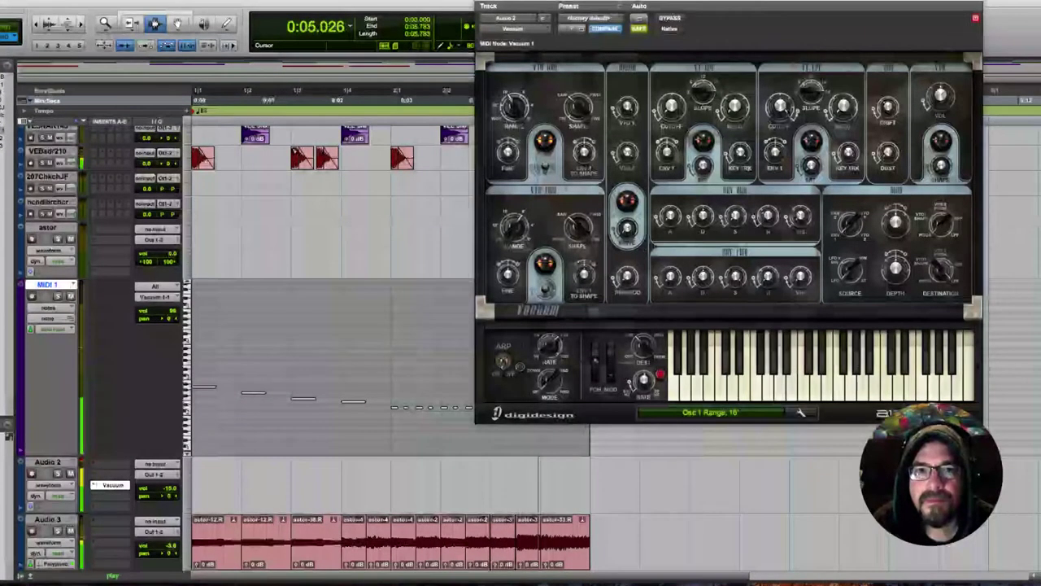
drag(514, 228, 514, 237)
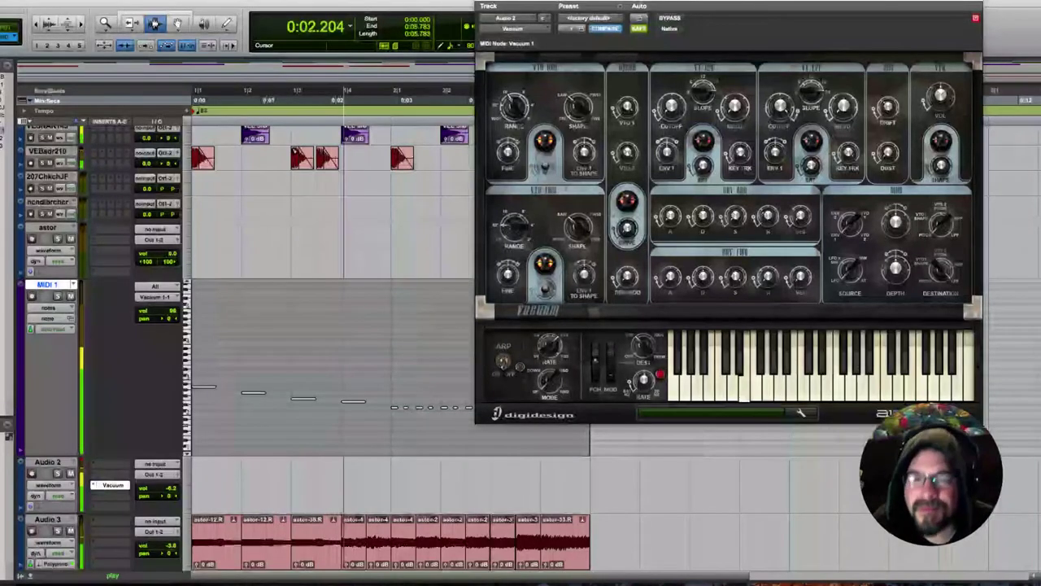
key(space)
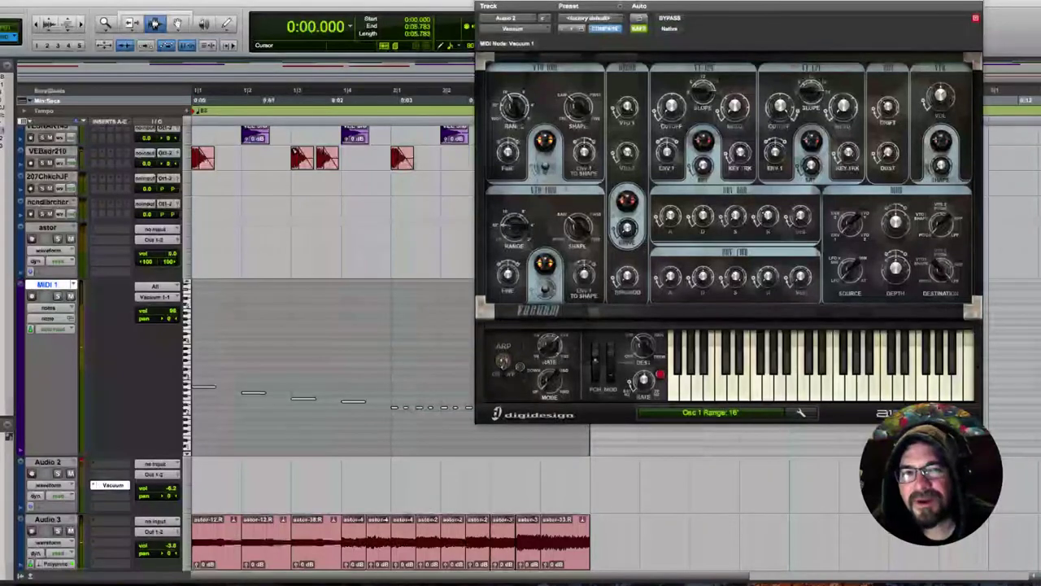
Audition Vacuum's presets in order up to 17 Transformator Lead over the loop, trying oscillator 1's range at 16'
key(space)
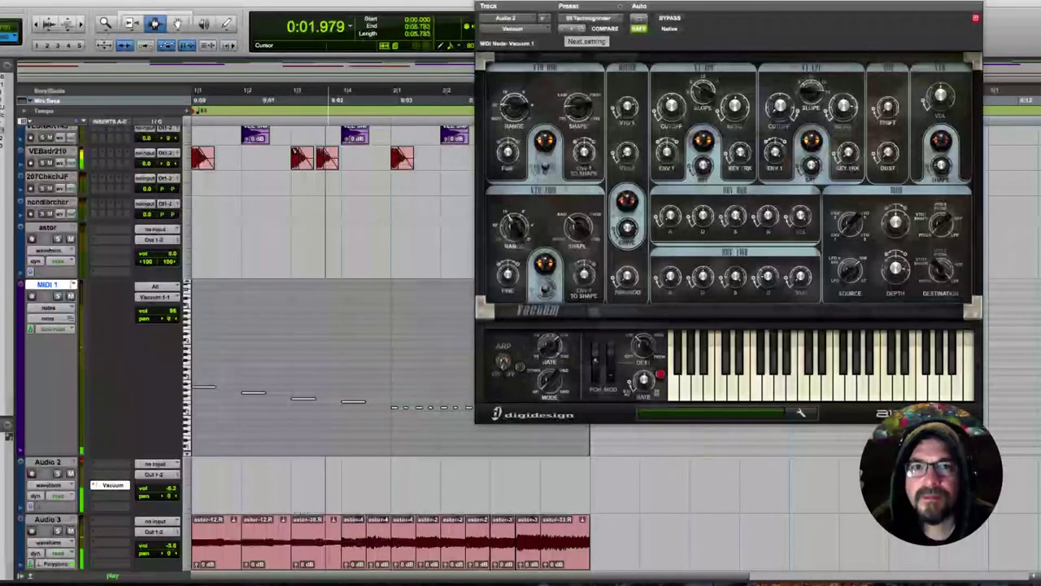
click(581, 29)
click(581, 29)
click(581, 30)
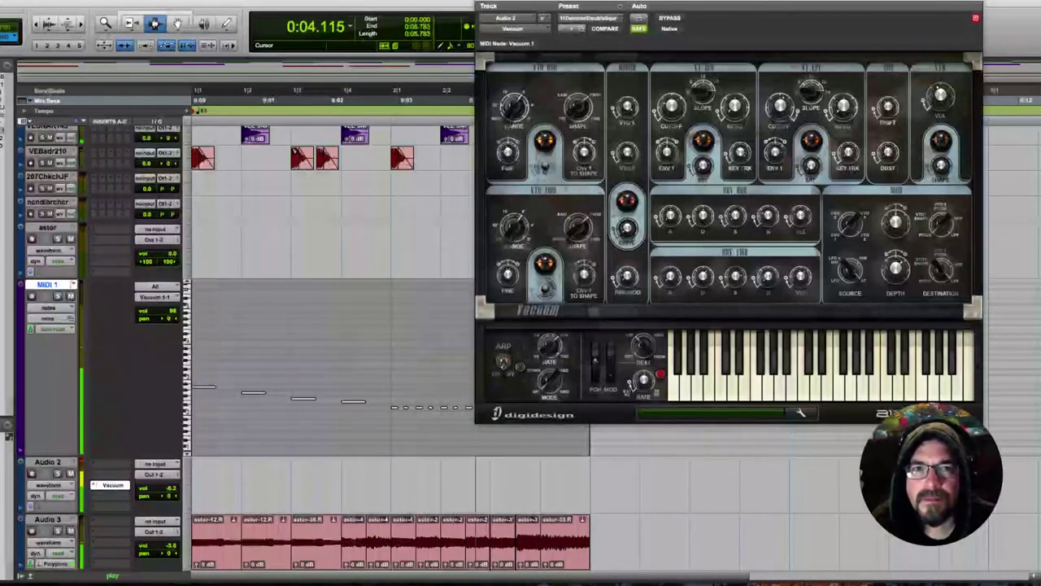
click(580, 29)
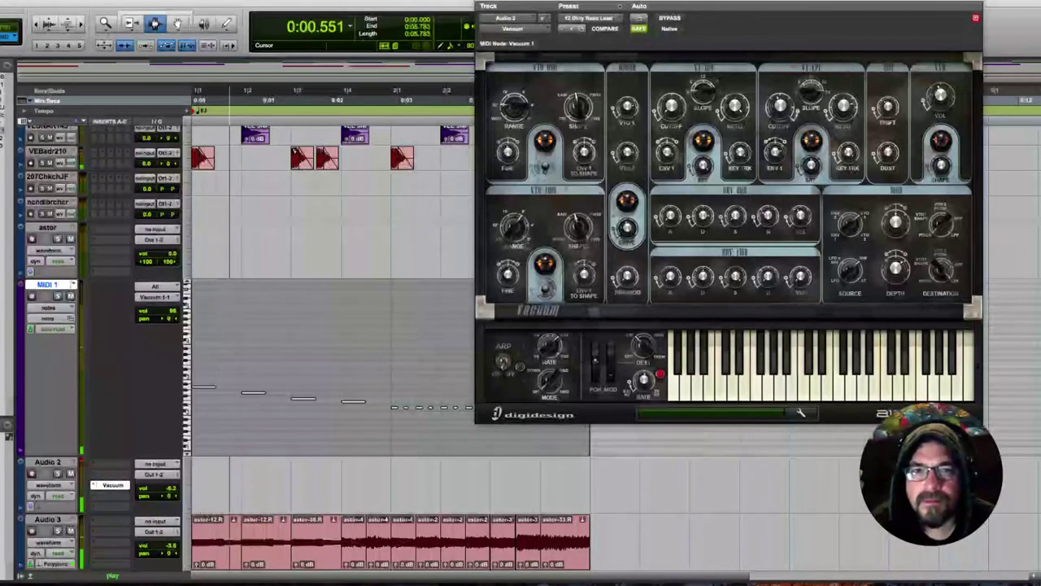
click(580, 28)
click(581, 29)
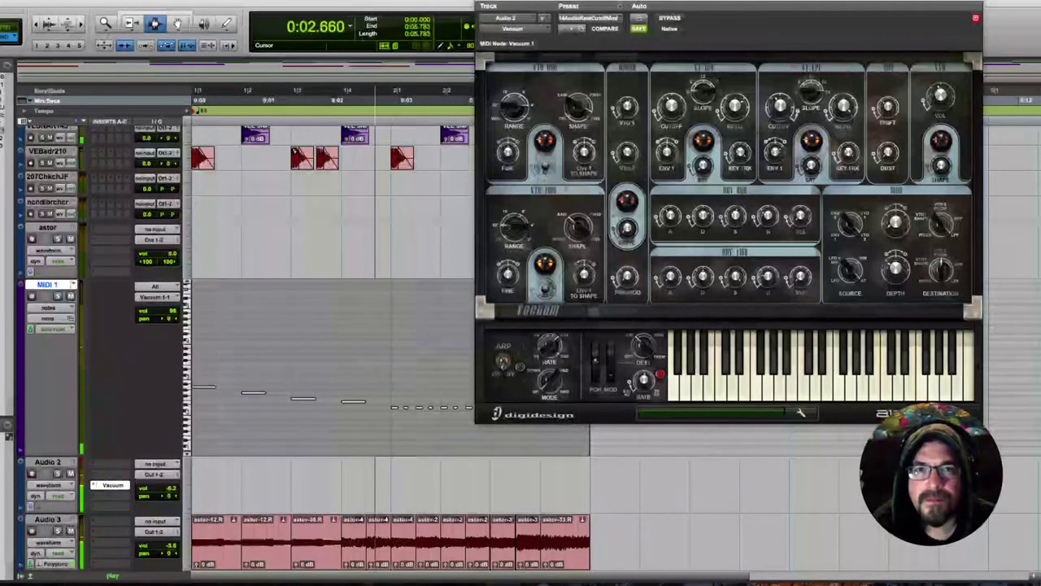
click(580, 29)
click(581, 30)
click(580, 29)
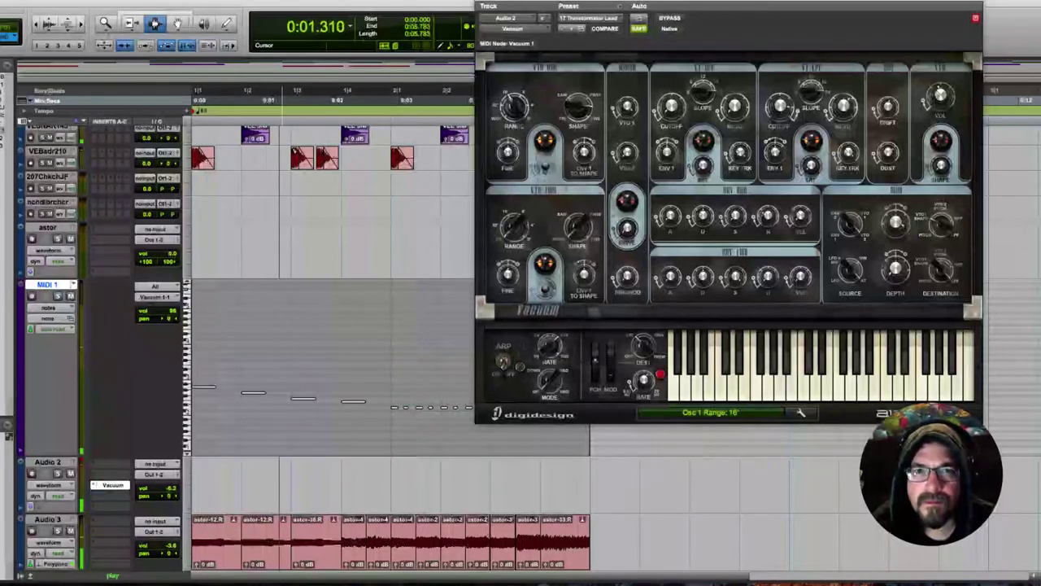
drag(514, 107, 514, 112)
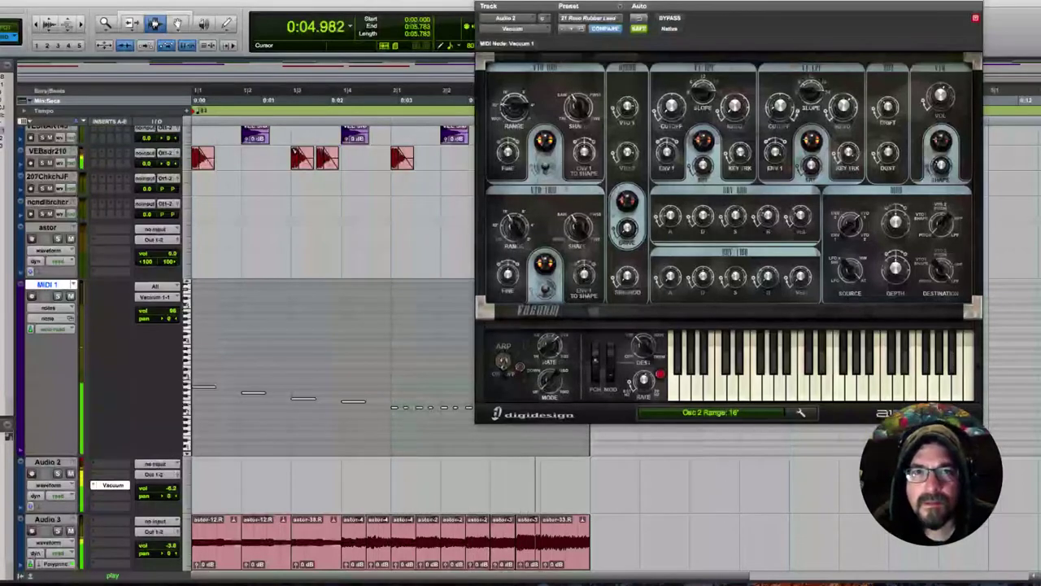
Load Vacuum's 22 Storyteller preset and set the Audio 2 volume to -2.1 dB during playback
click(579, 28)
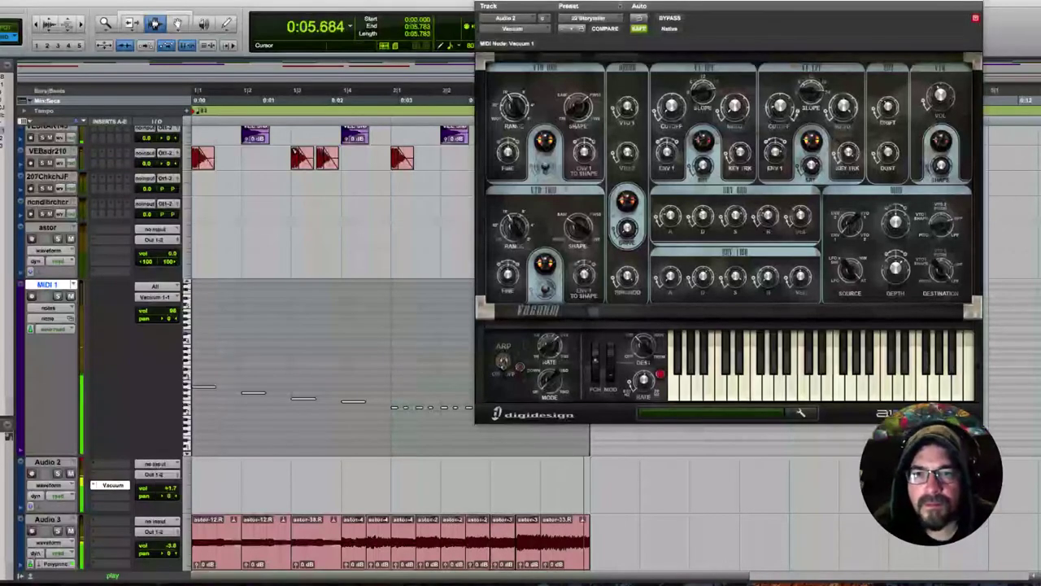
drag(170, 488, 171, 490)
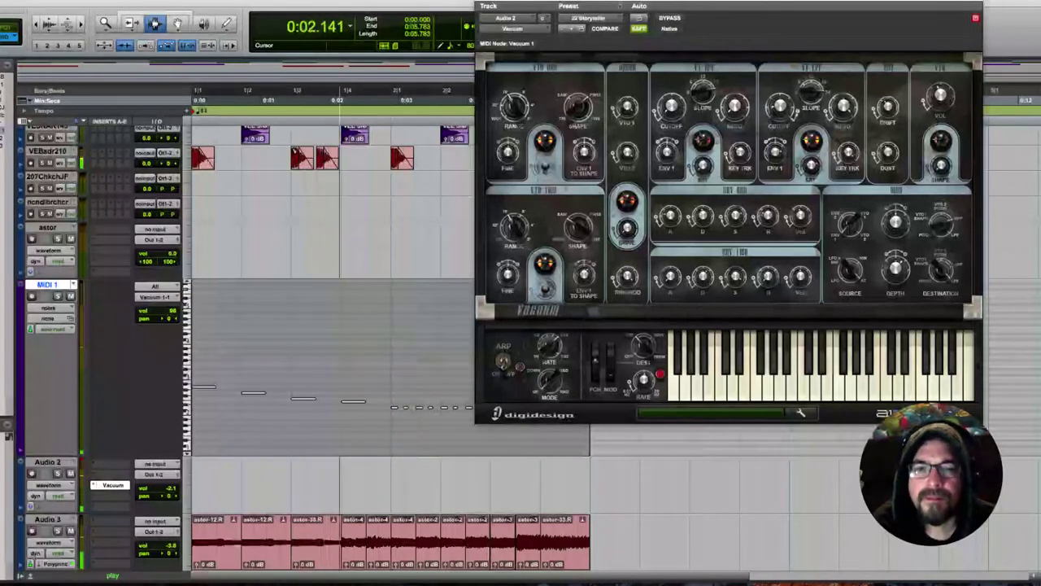
key(space)
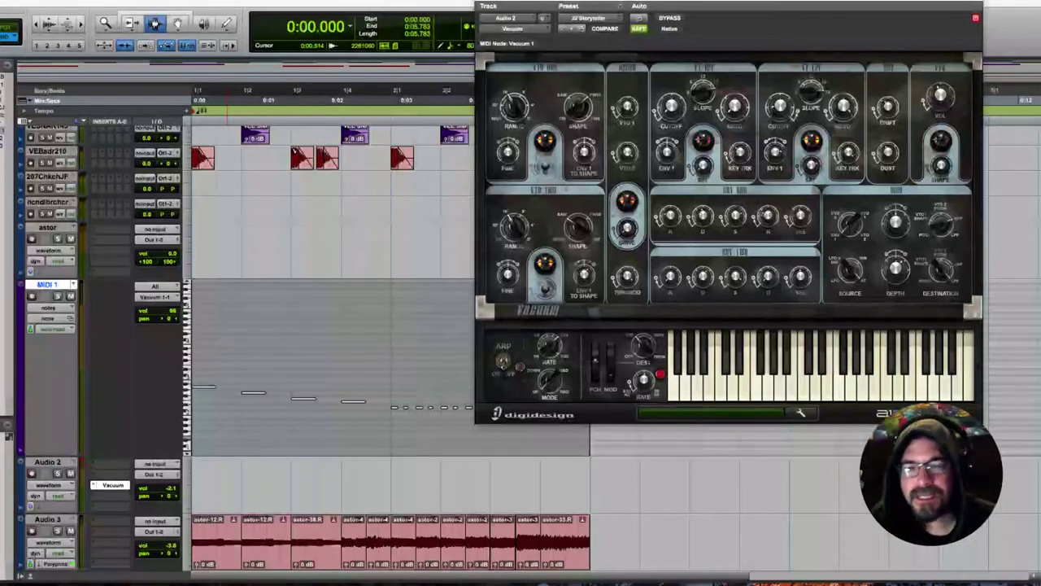
Select the two-bar bass line on MIDI 1 again and play it with Audio 2 soloed
click(95, 484)
click(331, 404)
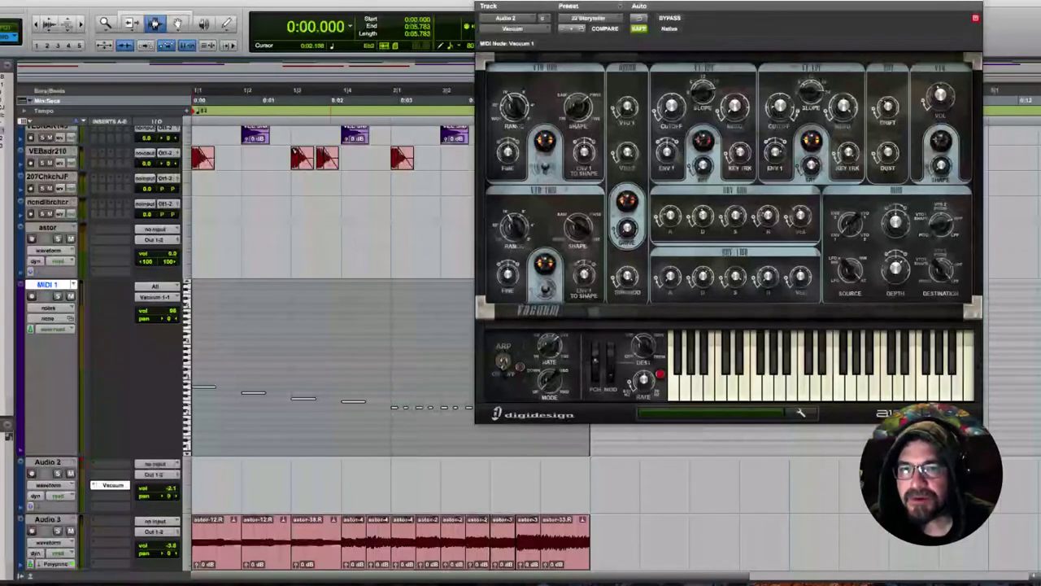
key(space)
key(space)
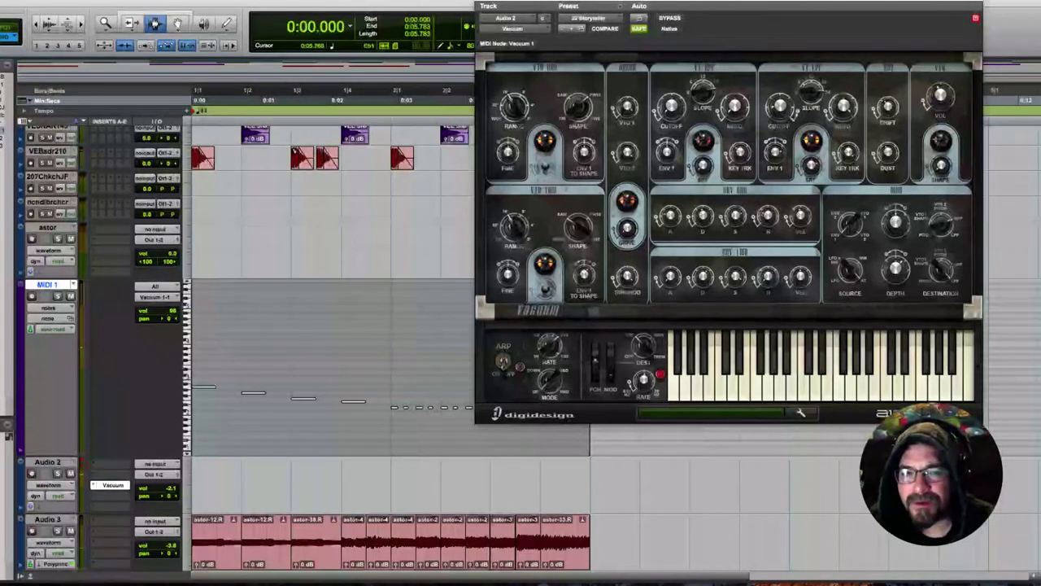
drag(589, 439, 192, 439)
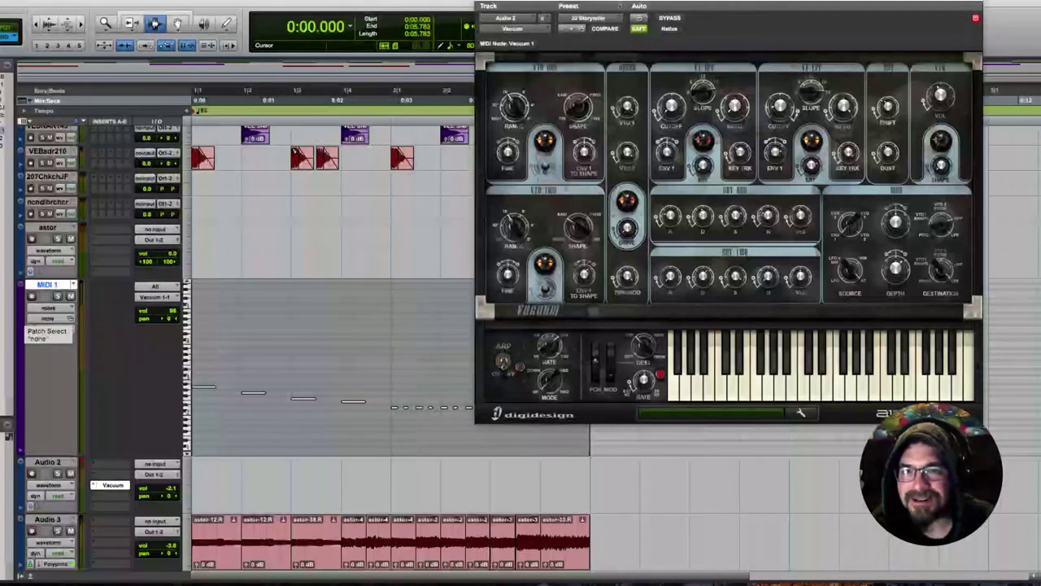
key(space)
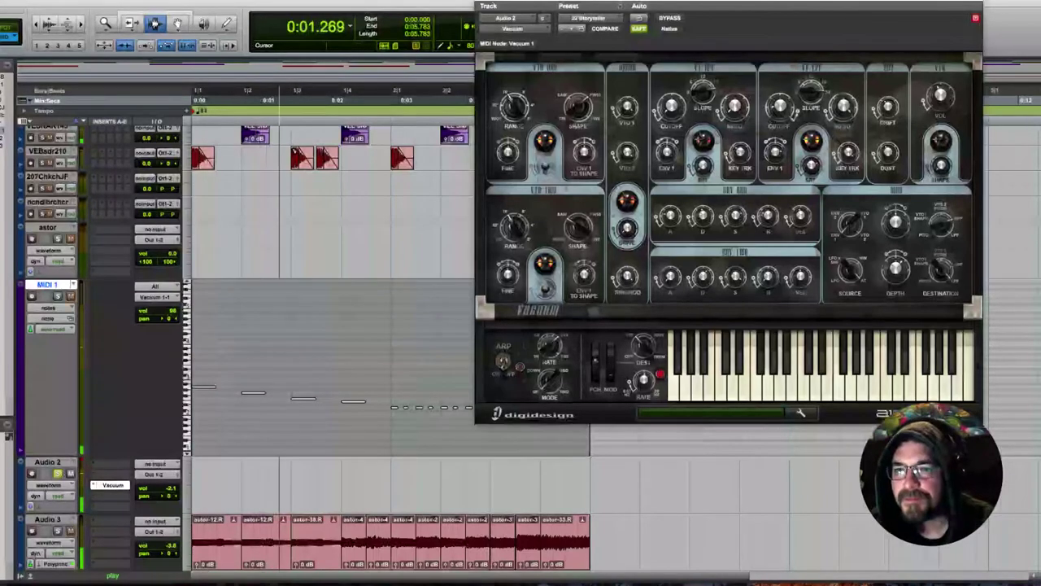
click(112, 485)
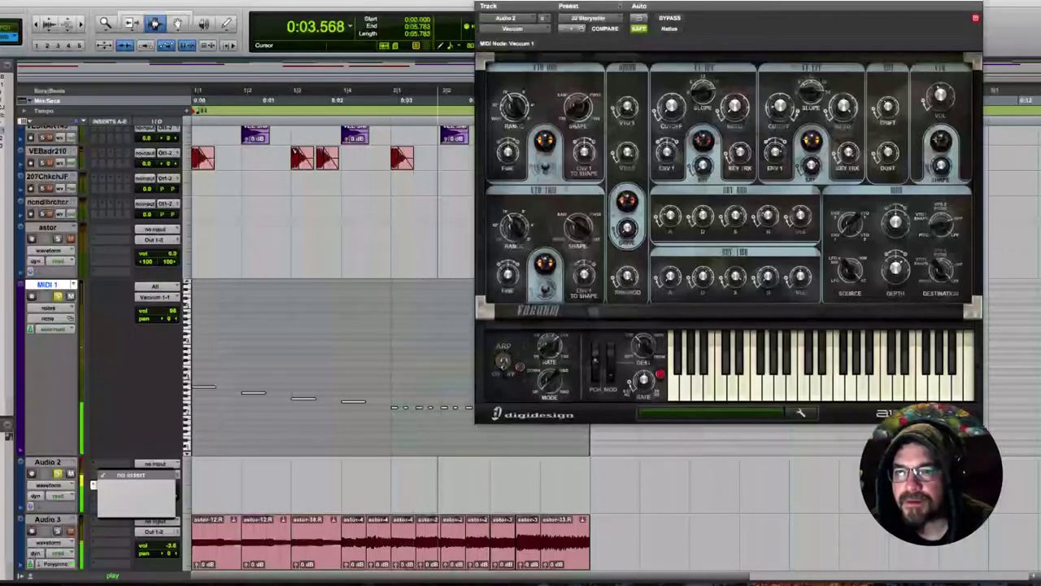
mouse_move(130, 493)
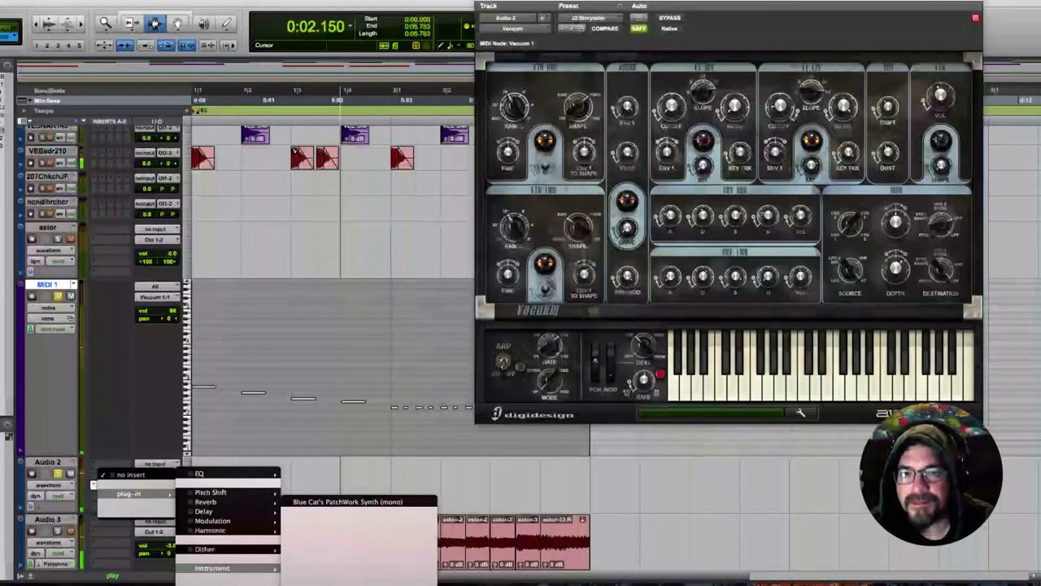
mouse_move(213, 558)
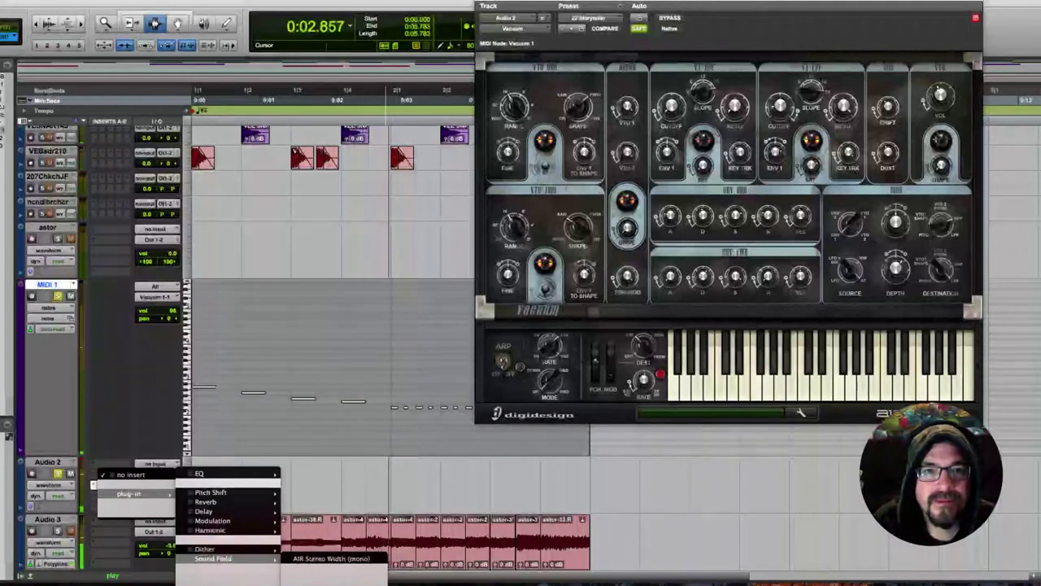
key(Escape)
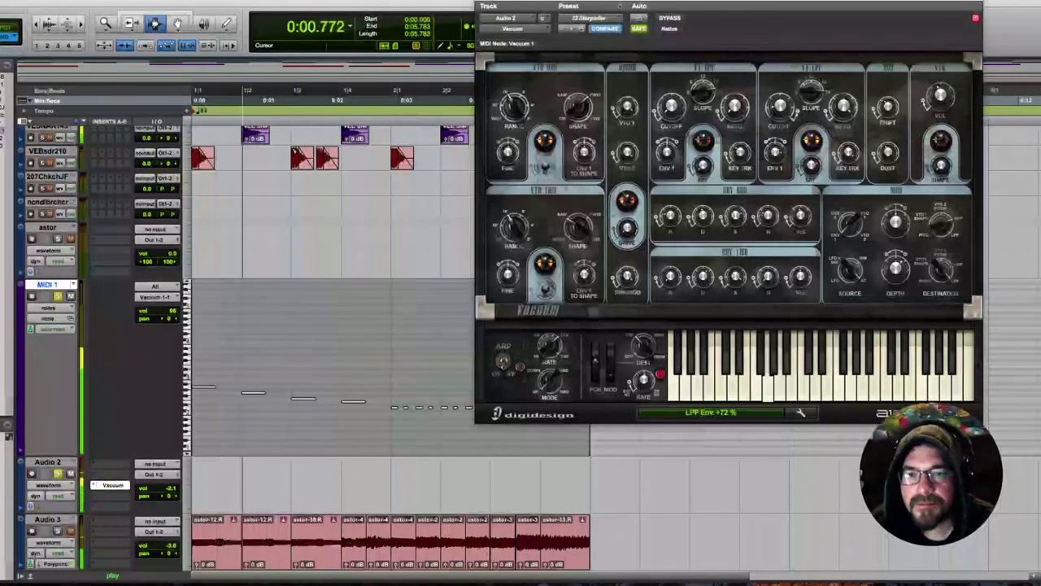
Insert the SansAmp PSA-1 harmonic plug-in on Audio 2 and move it below Vacuum in the insert chain
click(112, 485)
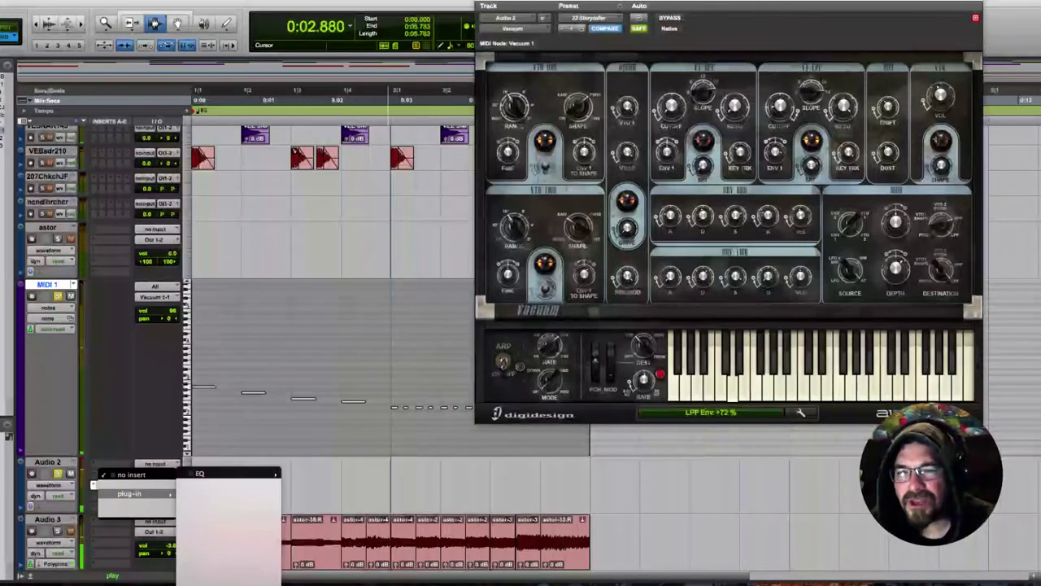
mouse_move(130, 493)
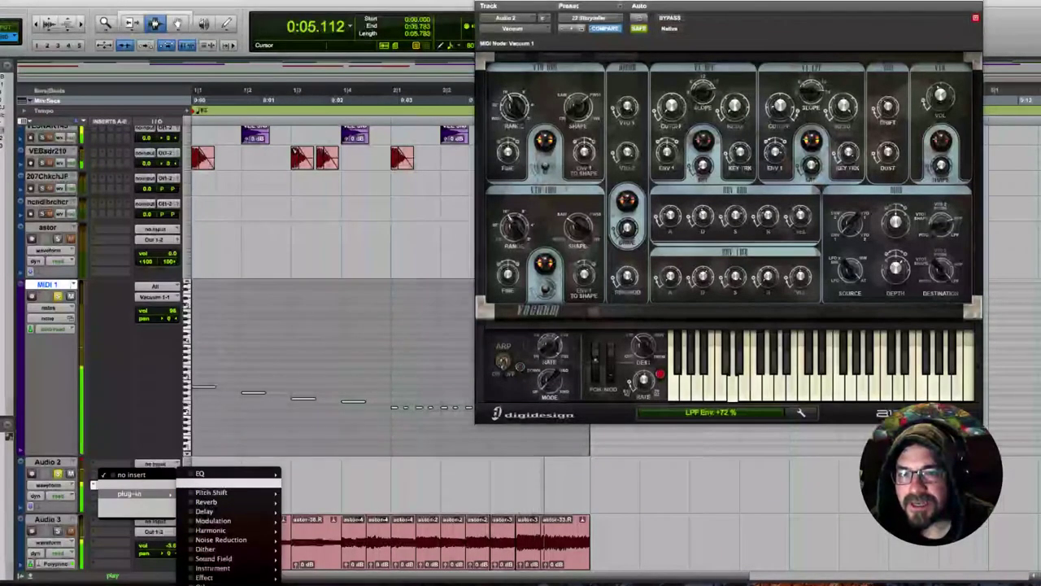
mouse_move(220, 531)
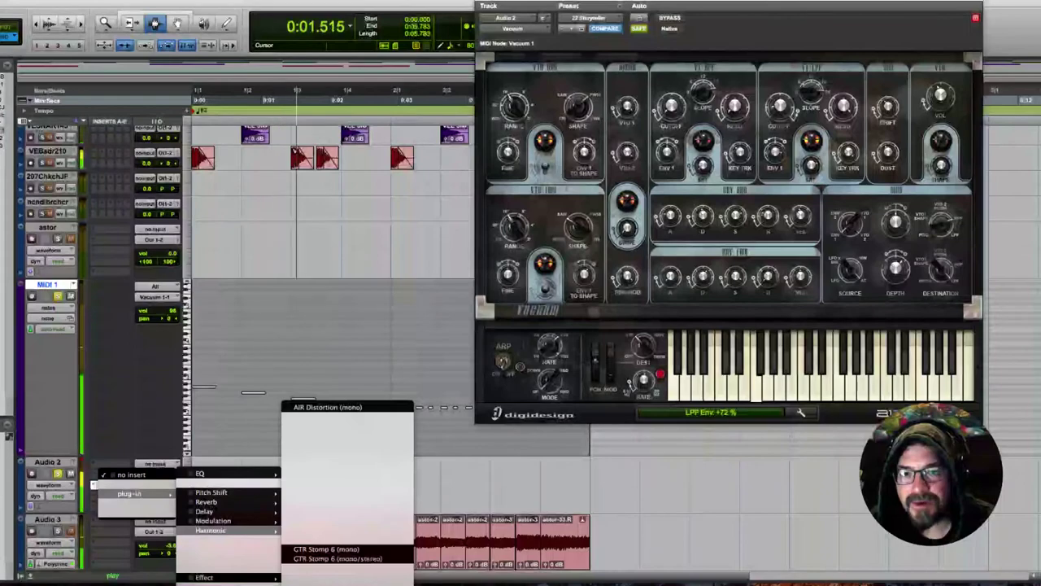
click(334, 584)
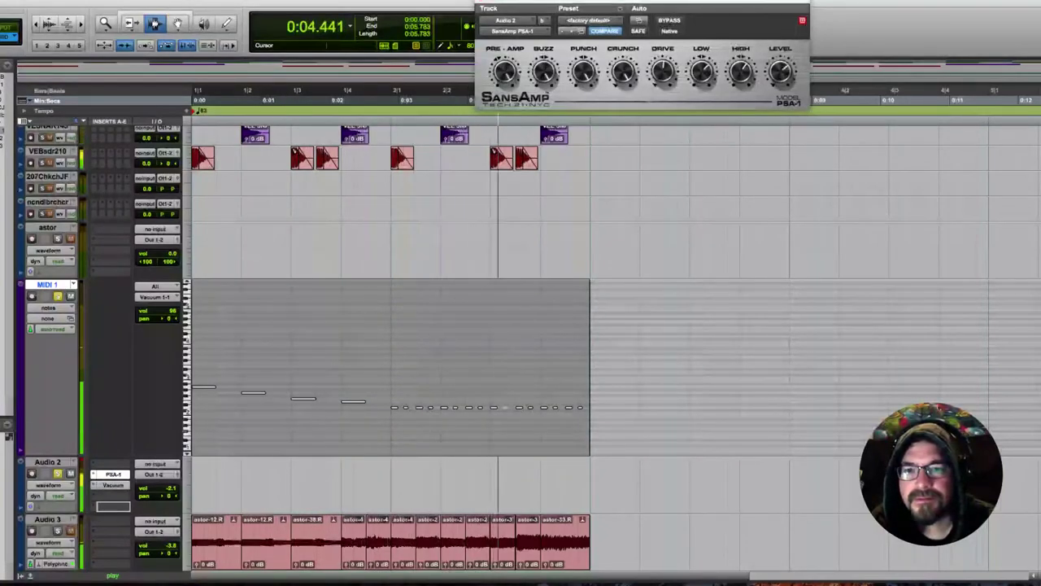
drag(113, 474, 113, 506)
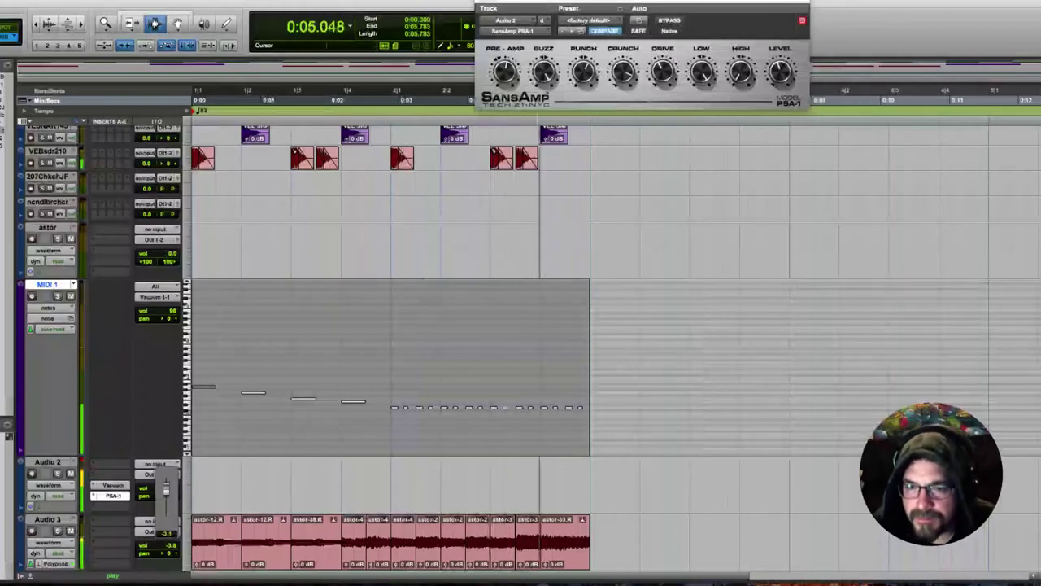
key(space)
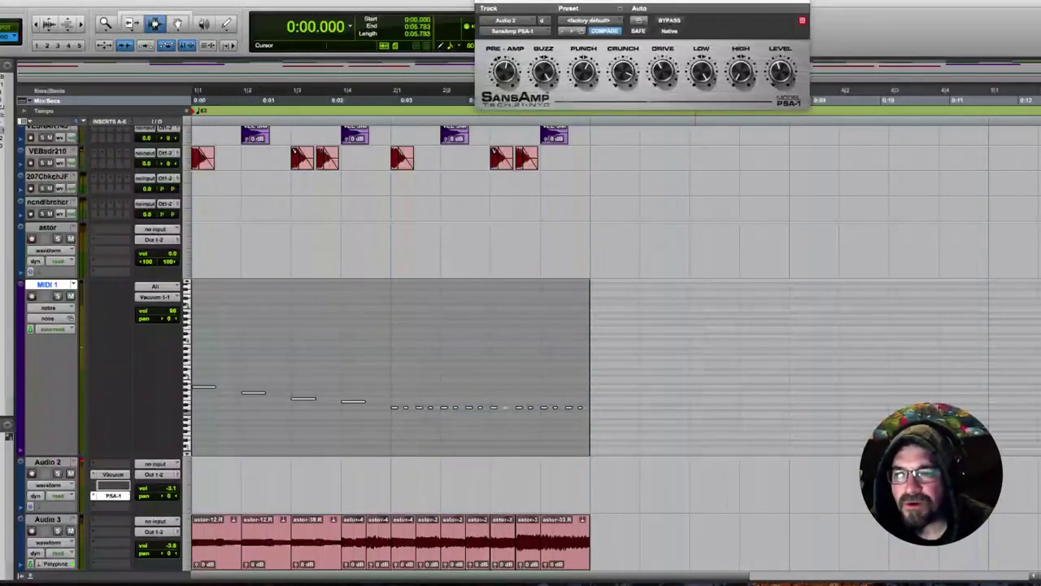
Insert the mono Maxim dynamics plug-in on Audio 2 below the SansAmp PSA-1
click(113, 484)
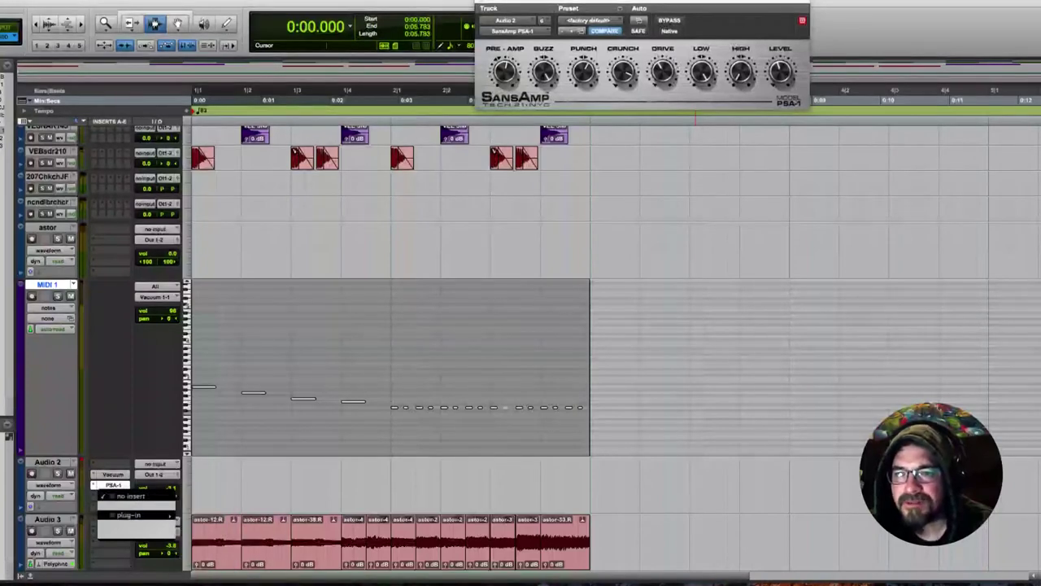
mouse_move(130, 515)
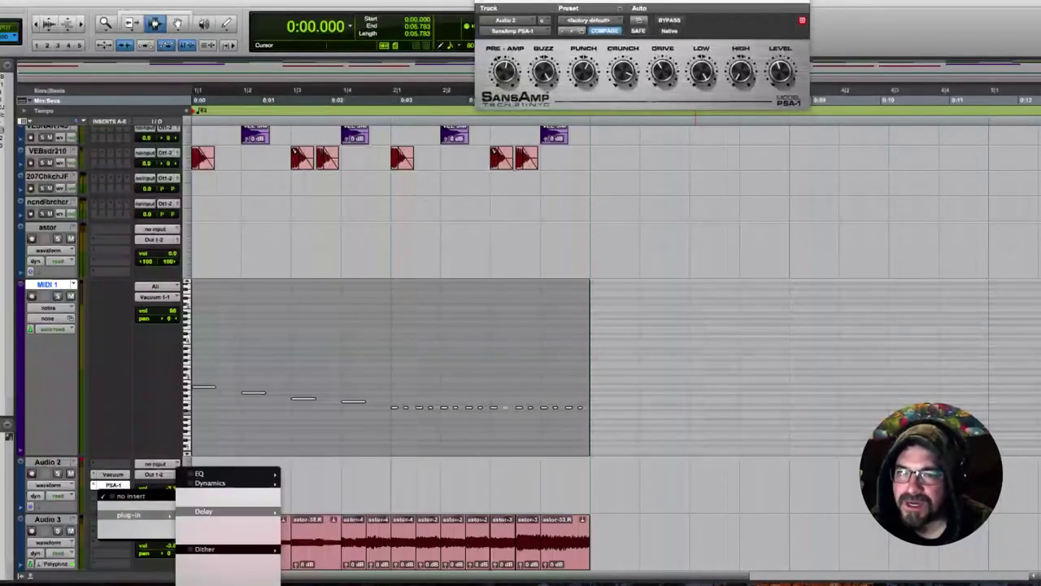
mouse_move(213, 492)
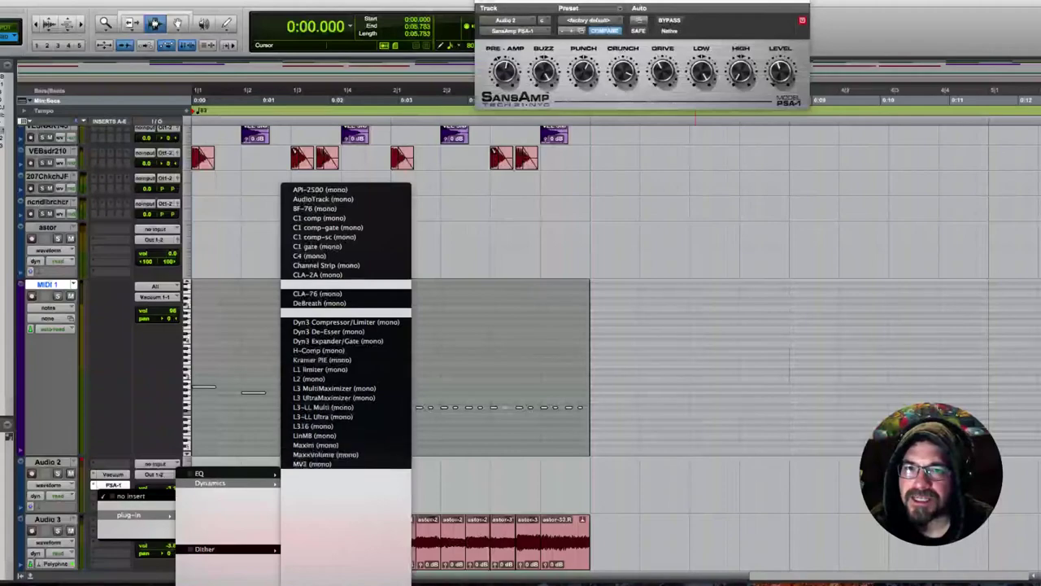
click(316, 444)
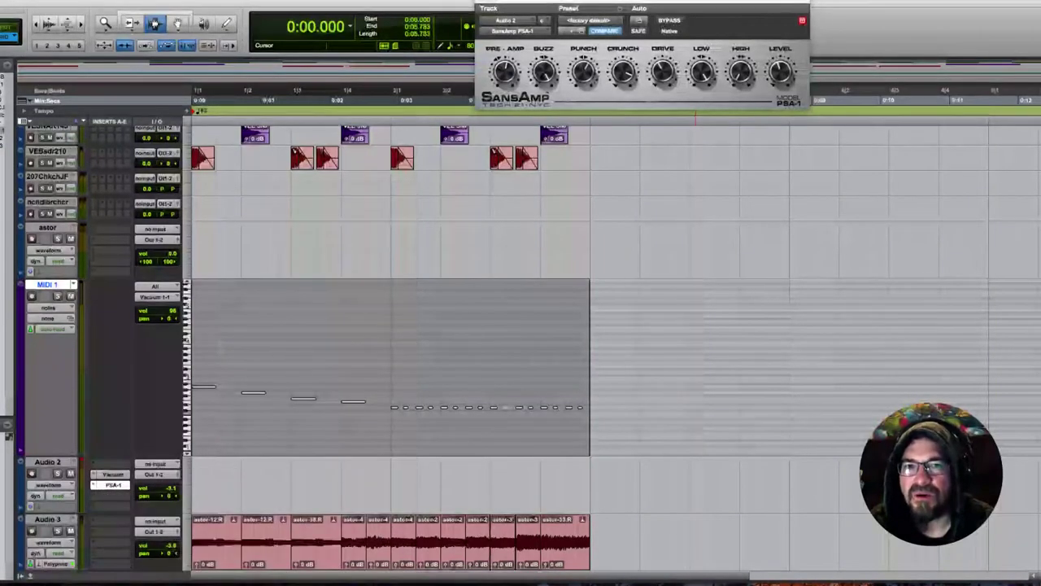
Set Maxim's threshold to -7.3 dB and its ceiling to -8.1 dB while the loop plays
drag(582, 79, 582, 138)
key(space)
drag(621, 99, 582, 174)
drag(620, 111, 620, 132)
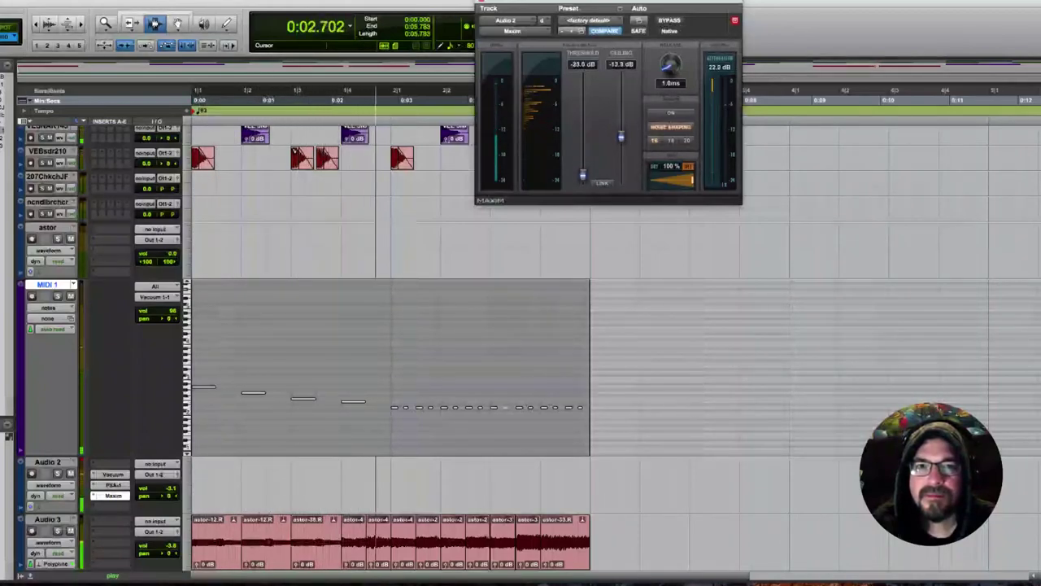
drag(583, 175, 621, 111)
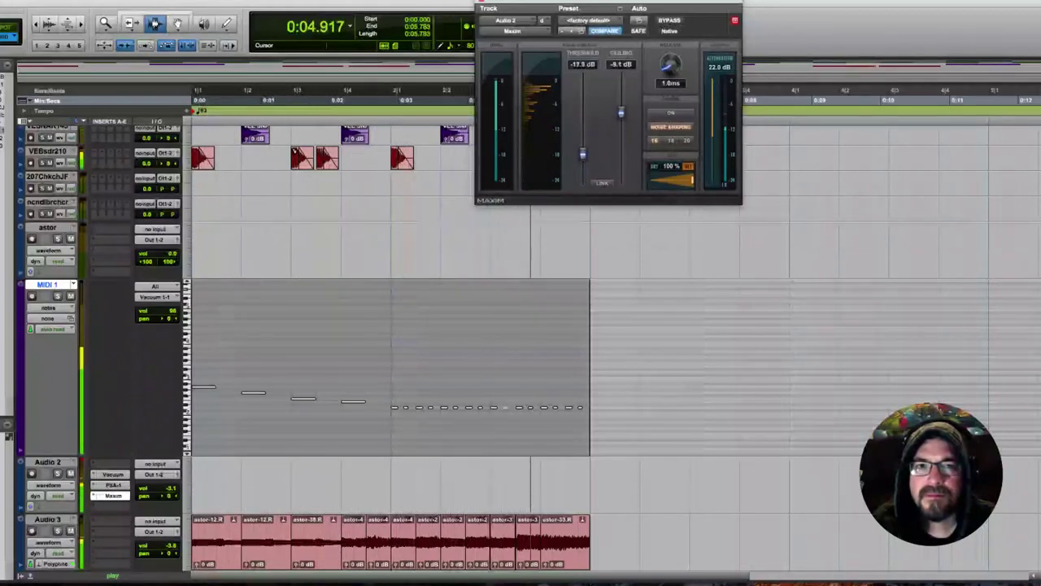
drag(582, 153, 582, 109)
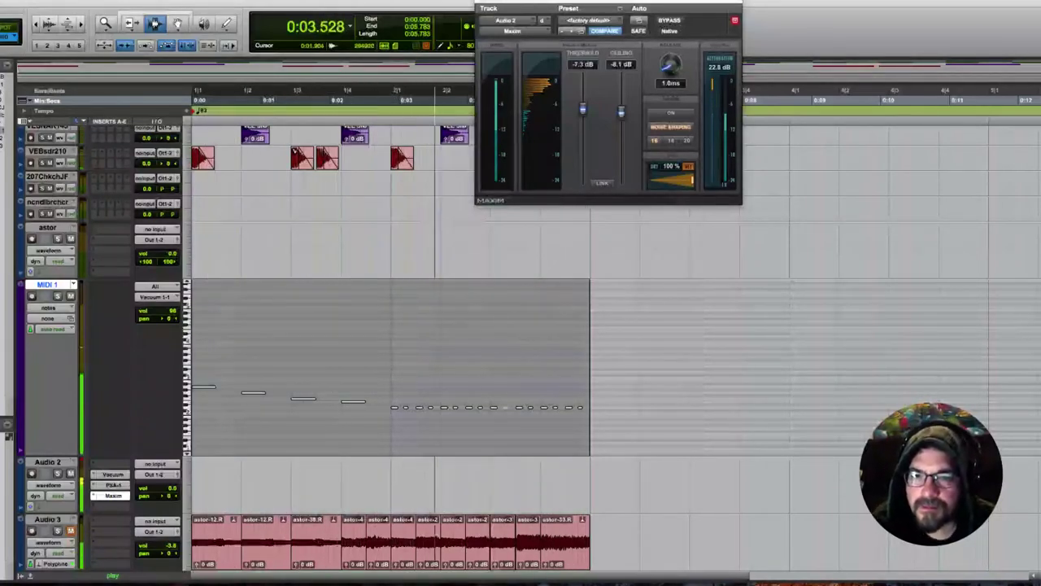
Select the first astor clip on Audio 3, shrink all tracks to a small height, and audition the clip with Audio 3 soloed
double_click(217, 542)
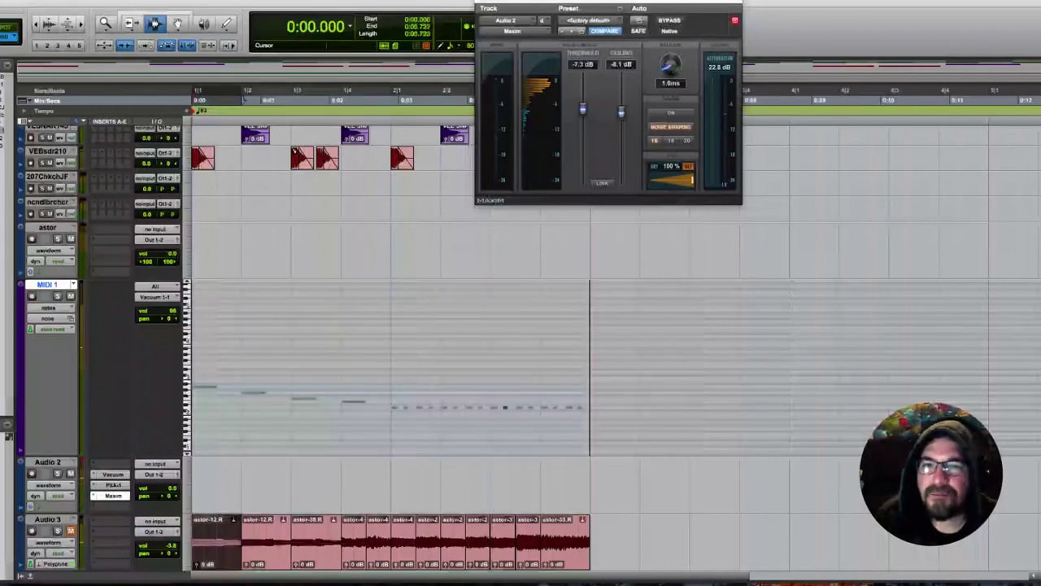
alt+click(188, 485)
alt+click(207, 474)
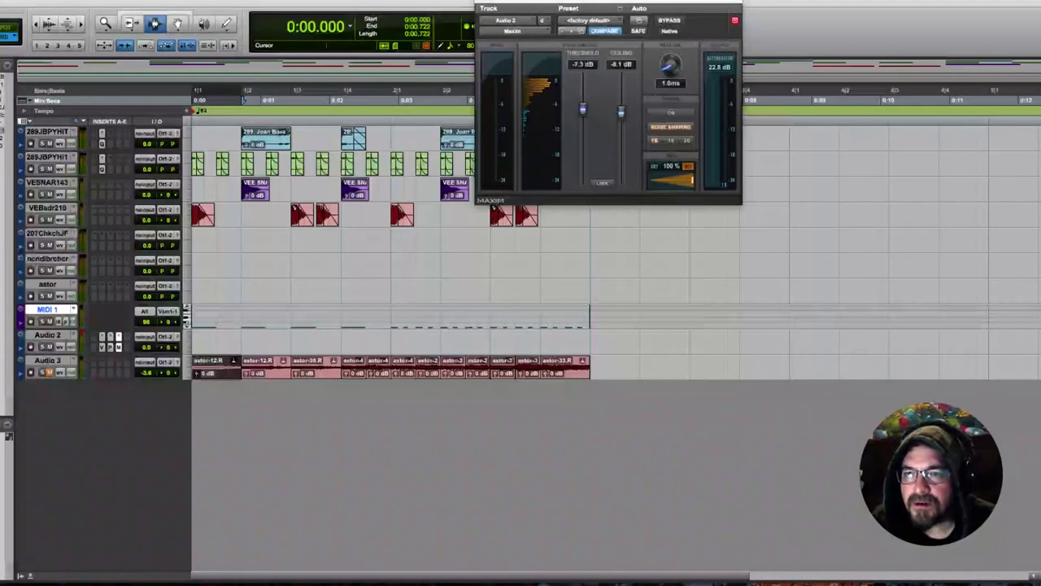
key(space)
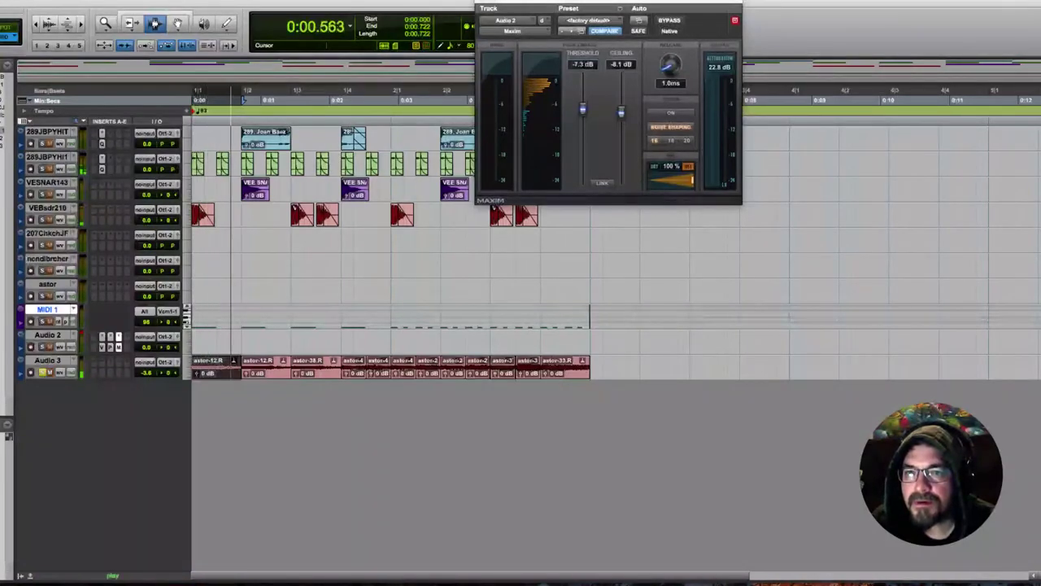
key(space)
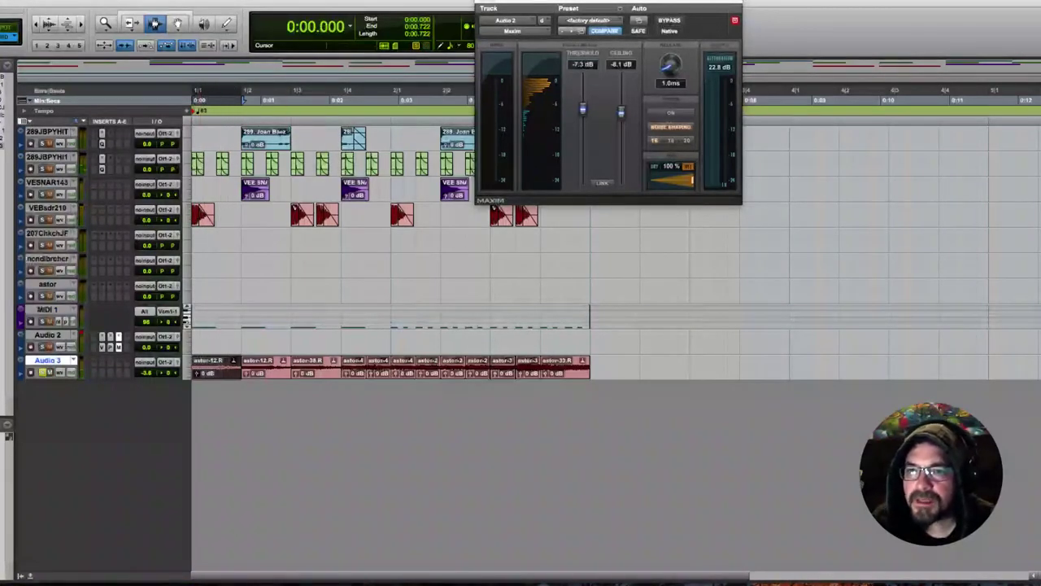
Duplicate the Audio 3 track and delete all clips from the duplicate
right_click(51, 360)
click(80, 426)
click(553, 318)
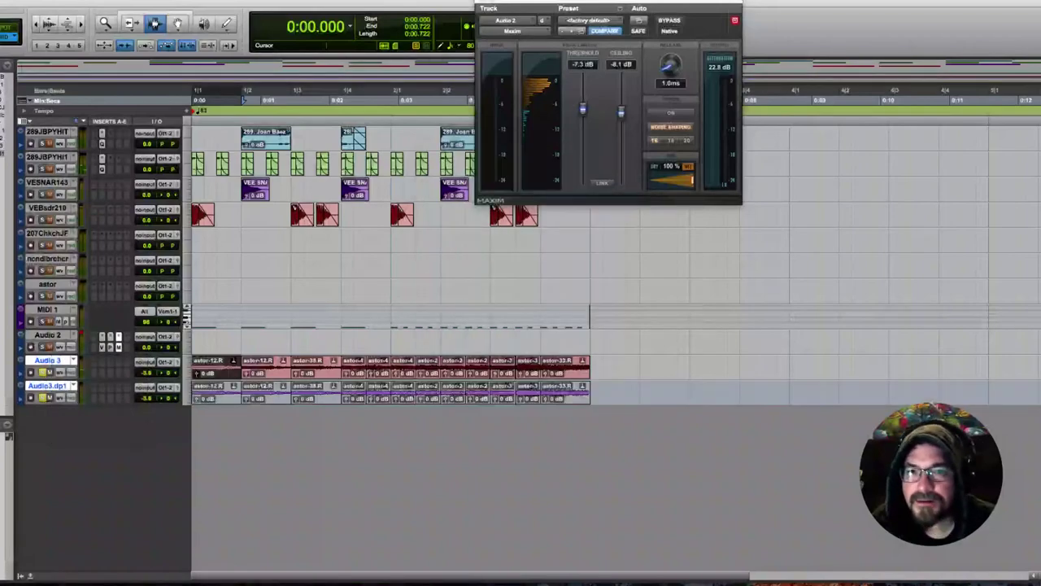
triple_click(245, 392)
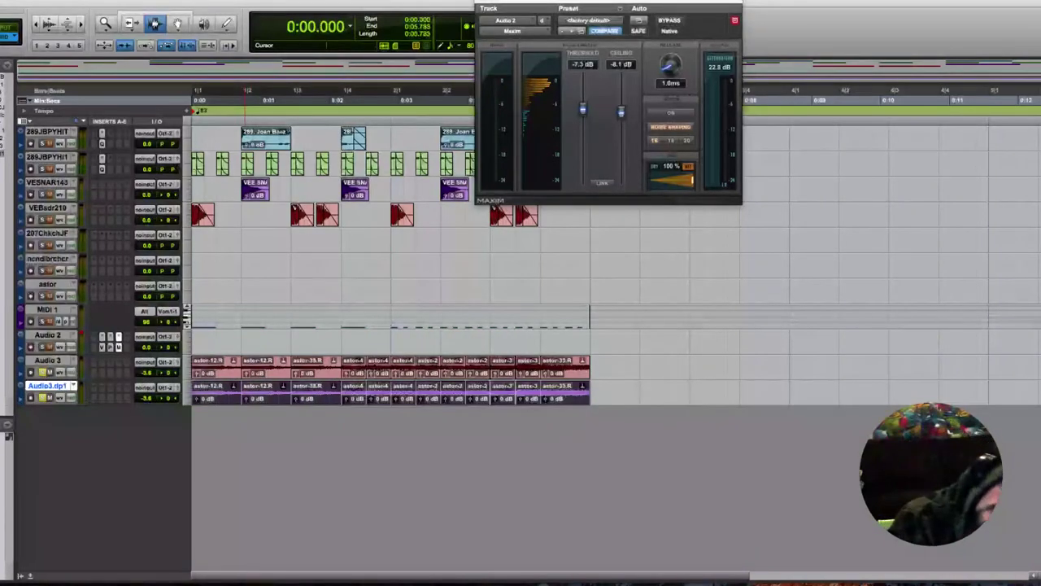
key(Delete)
Copy the first astor clip from Audio 3 to the start of the duplicate track
double_click(225, 366)
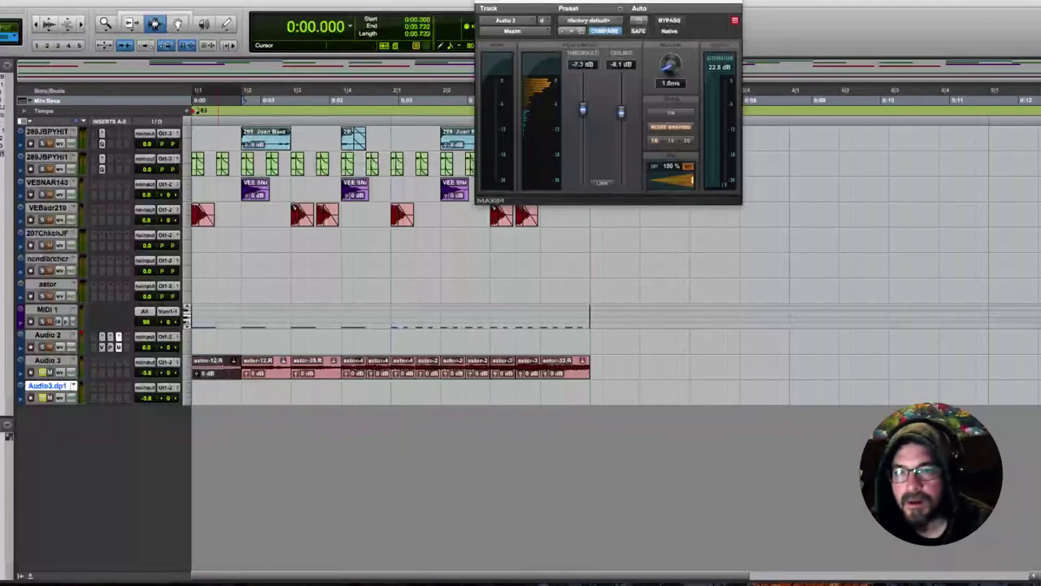
drag(229, 393, 191, 393)
key(super+v)
Trim the copied clip to one beat and render it 12 semitones lower with AudioSuite Pitch Shift, leaving time correction off
click(219, 1)
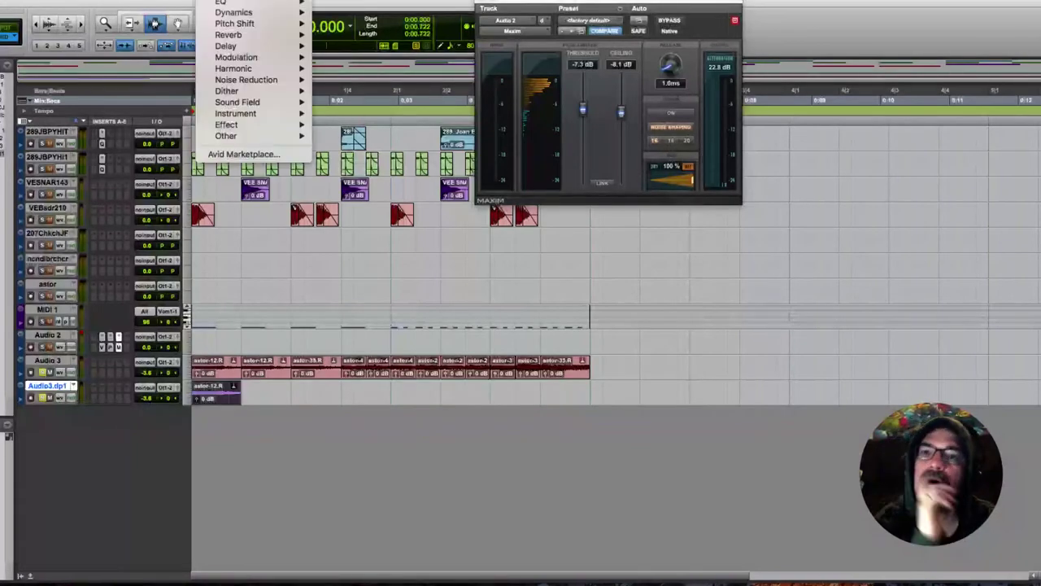
mouse_move(234, 23)
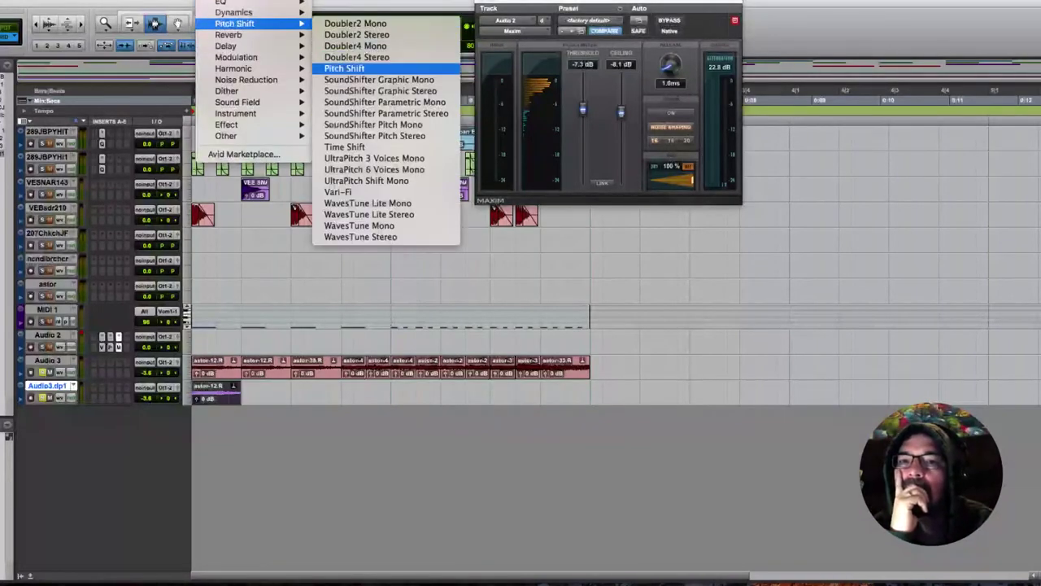
click(346, 70)
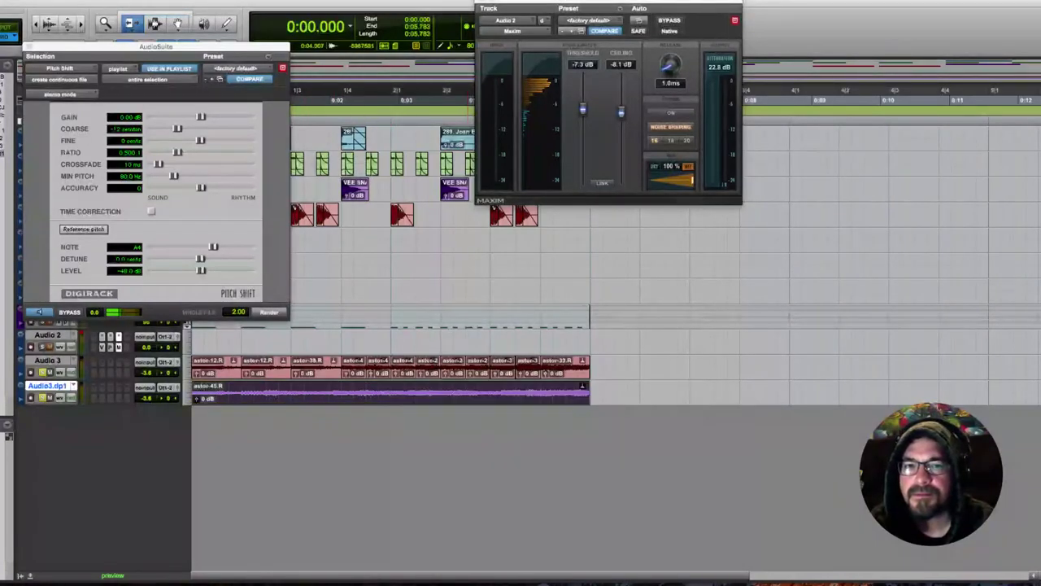
drag(588, 394, 240, 393)
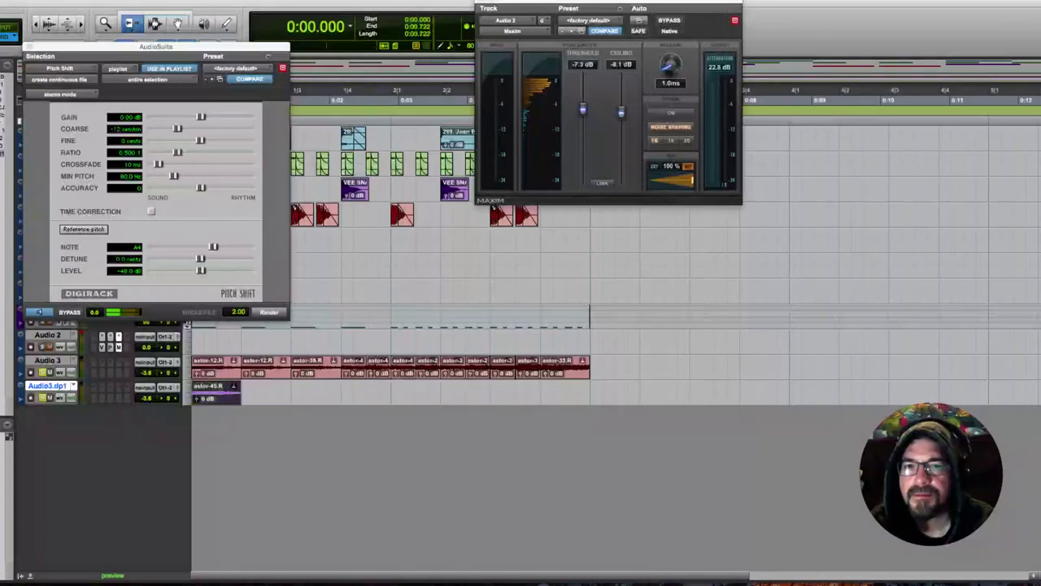
click(269, 312)
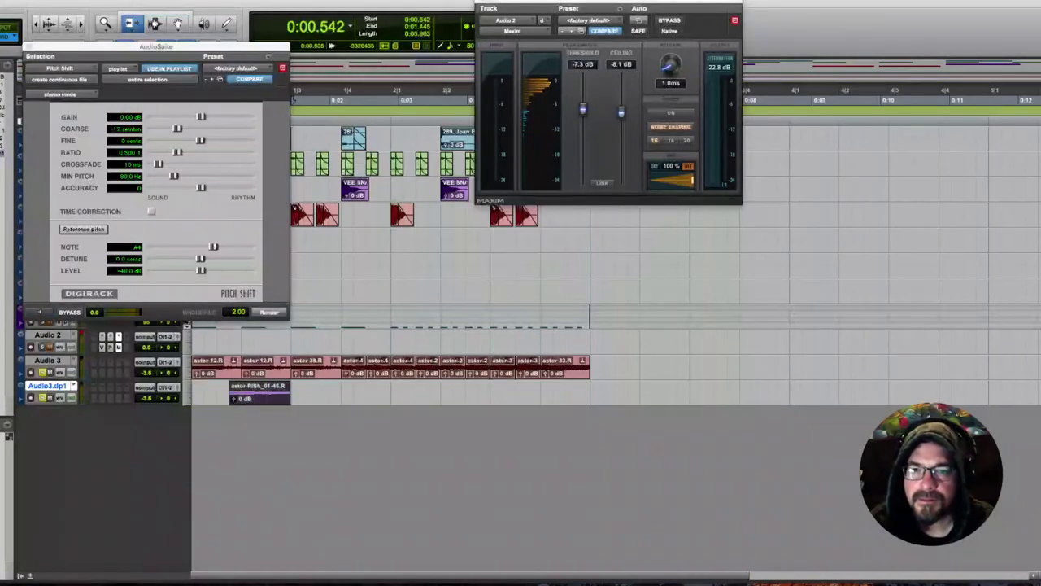
click(241, 390)
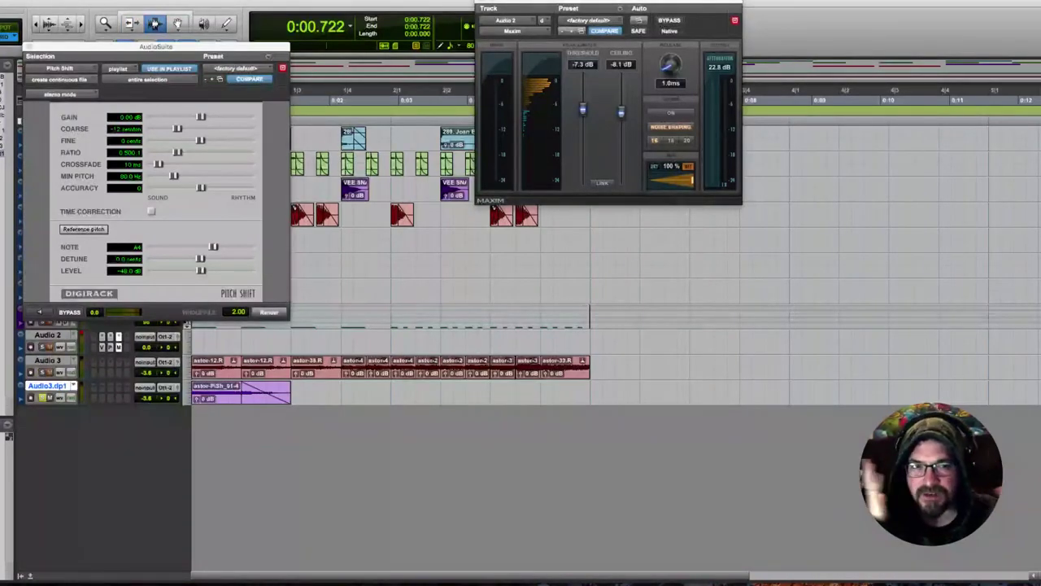
Insert the Extra Long Delay II plug-in with an eighth-note delay on the duplicate track and play the pitched clip through it
click(102, 387)
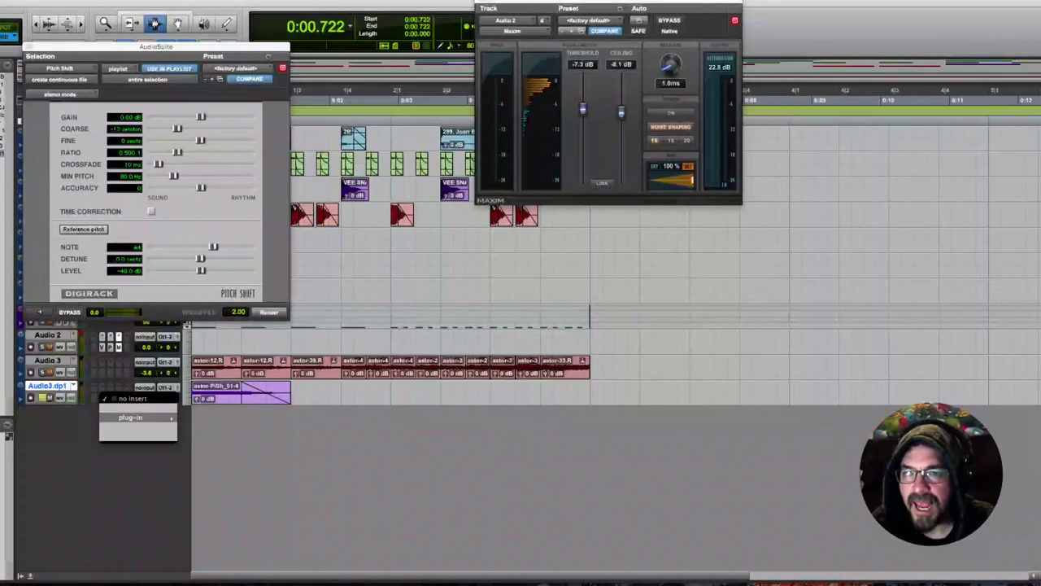
mouse_move(132, 417)
mouse_move(206, 455)
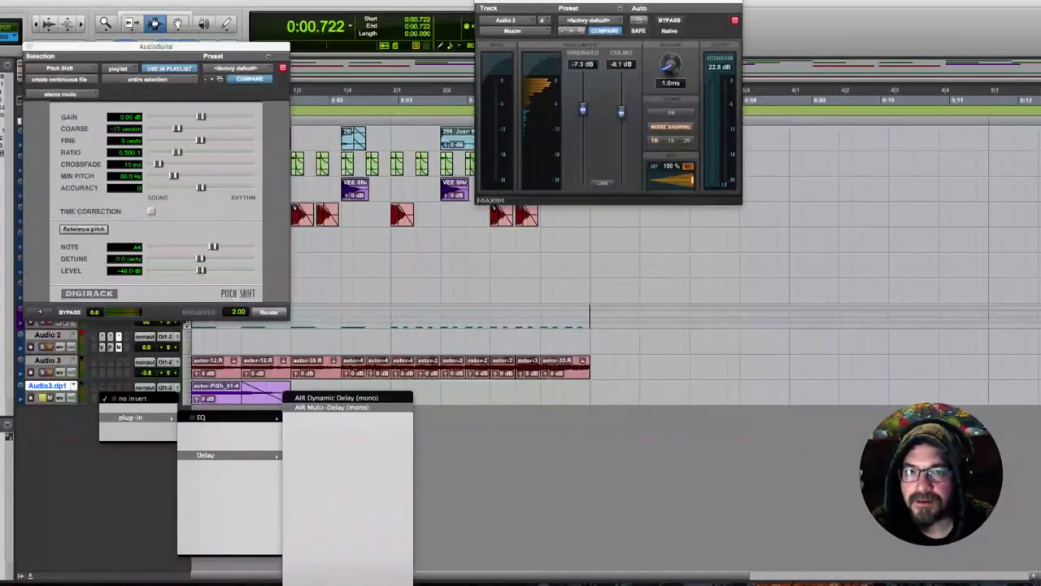
click(349, 427)
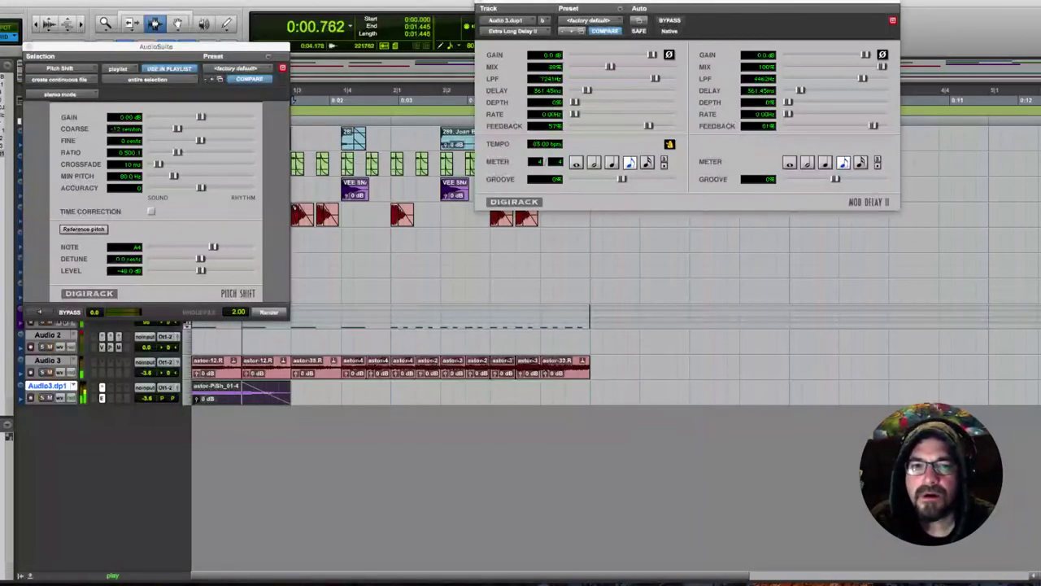
key(space)
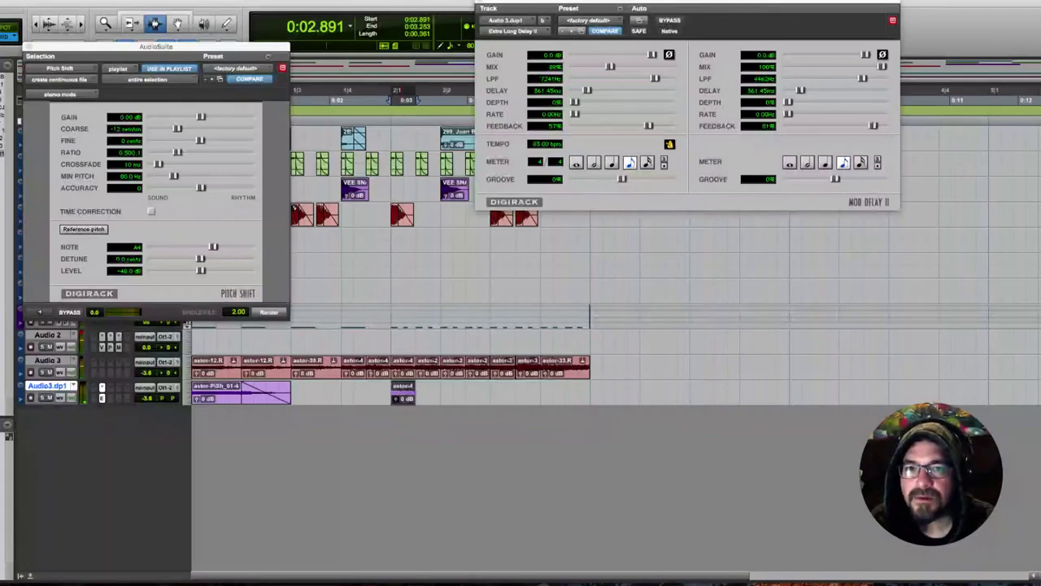
Render the clip at the start of bar 2 on the duplicate track 12 semitones lower and play the loop
key(alt+shift+r)
key(super+a)
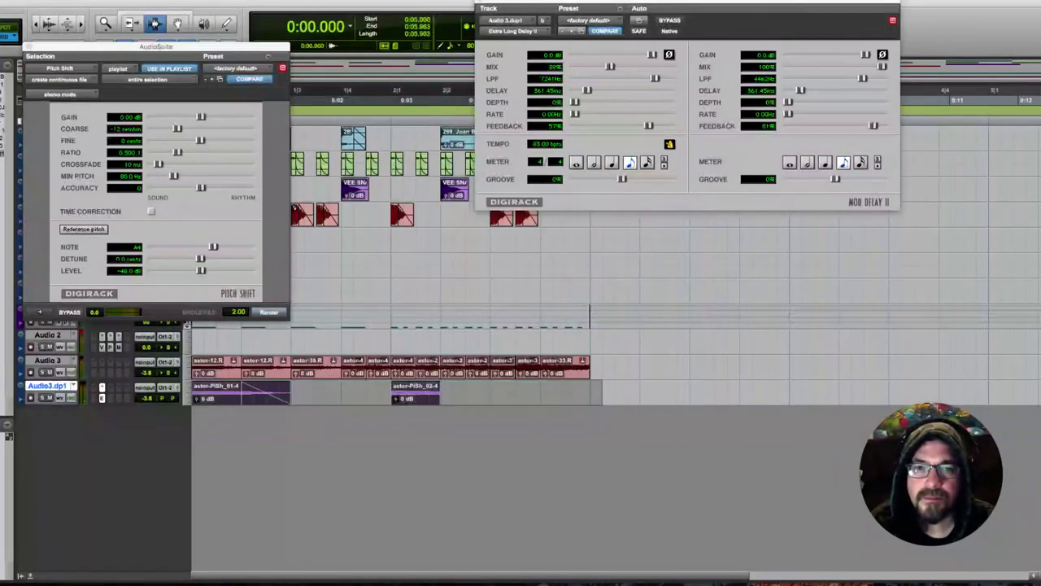
key(space)
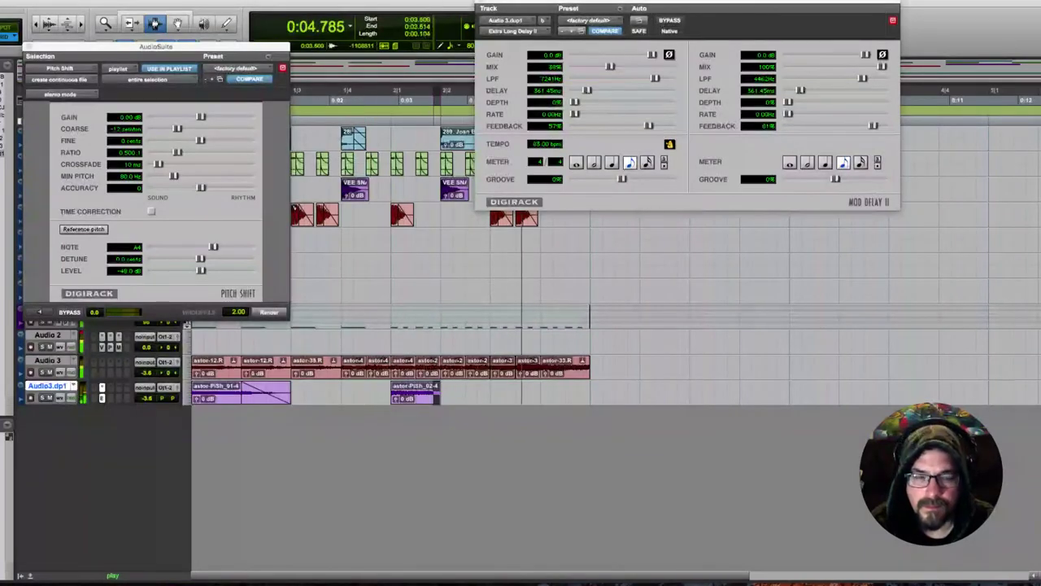
Play the two-bar loop with the duplicate track's volume at 0.0 dB and close the Pitch Shift and delay windows
key(space)
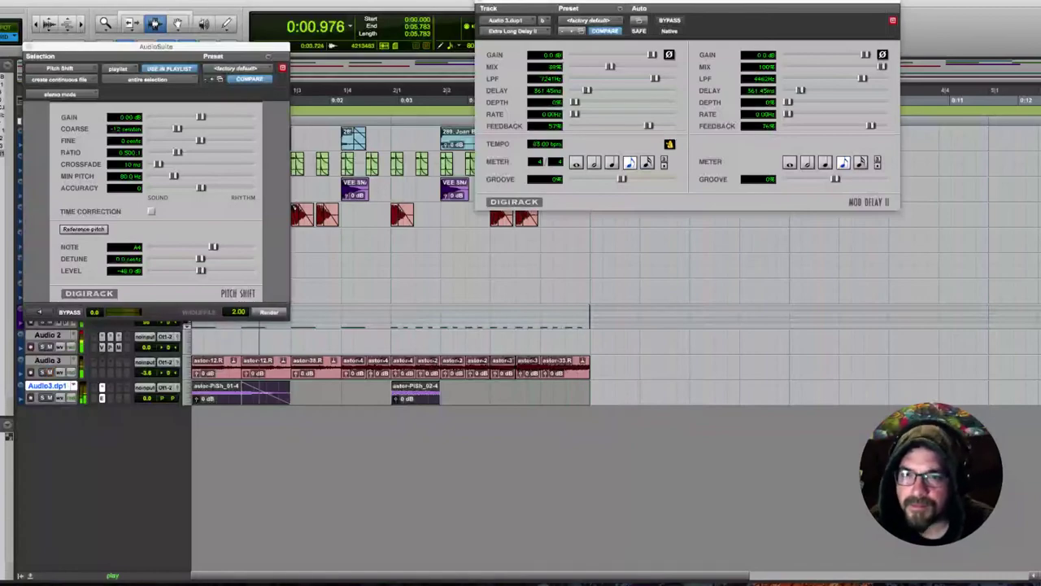
key(super+w)
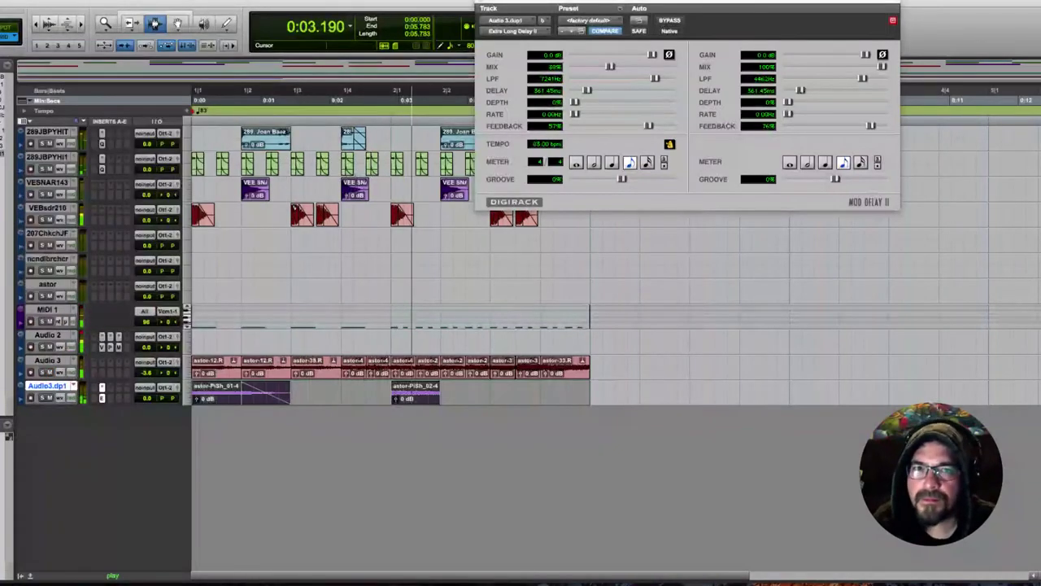
key(super+w)
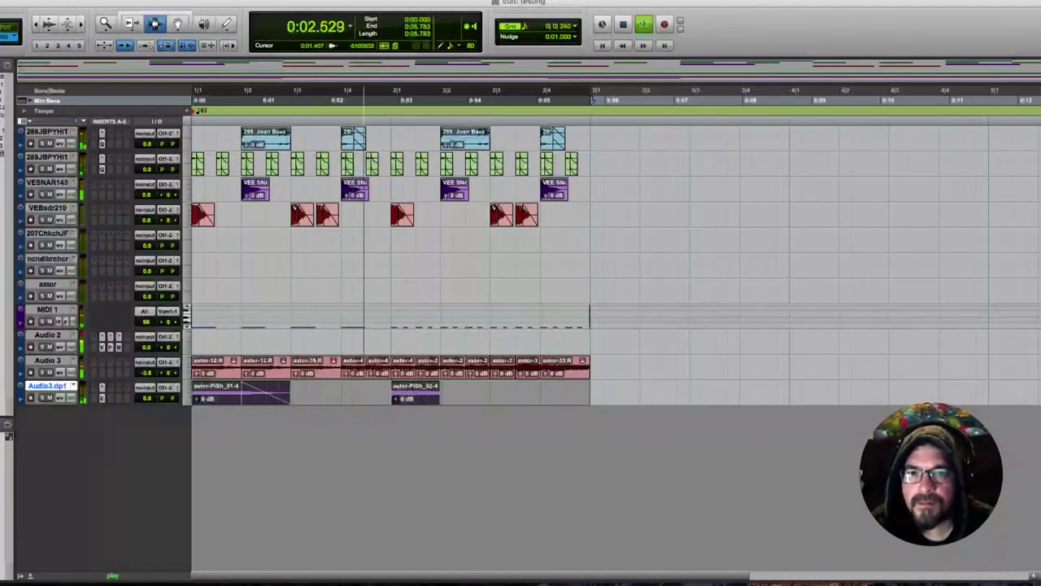
Audition the half-beat astor clip at beat 4 of bar 1 on Audio 3 and duplicate it onto the following half beat
drag(291, 364, 360, 365)
click(340, 364)
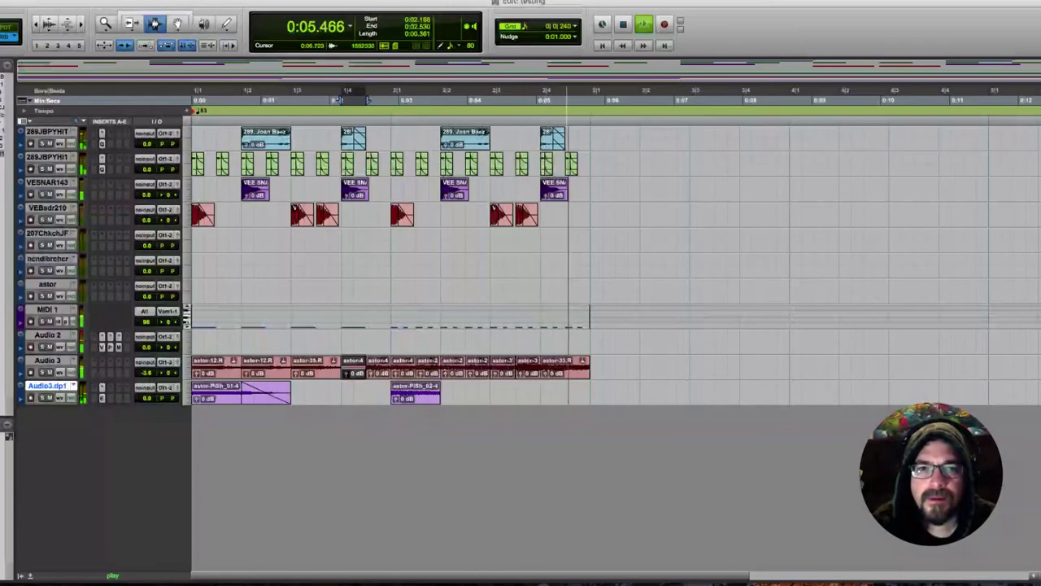
double_click(354, 366)
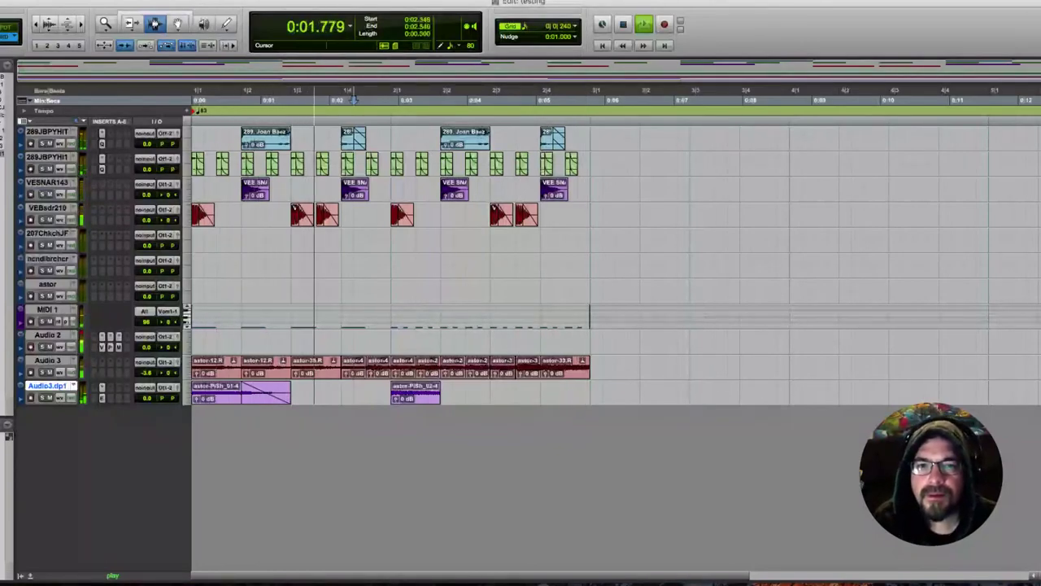
key(space)
click(354, 366)
double_click(354, 366)
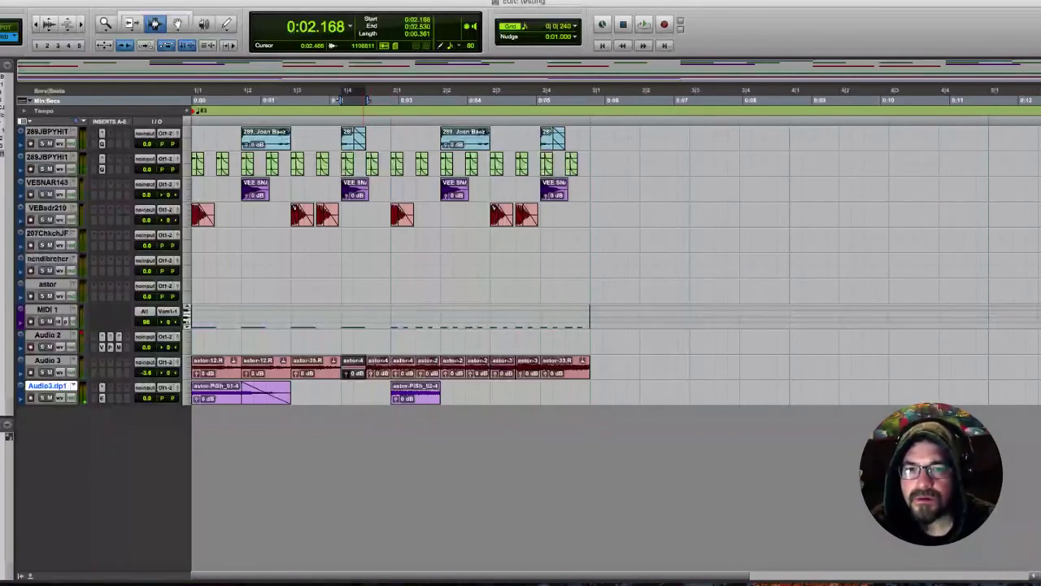
key(space)
key(space)
key(super+d)
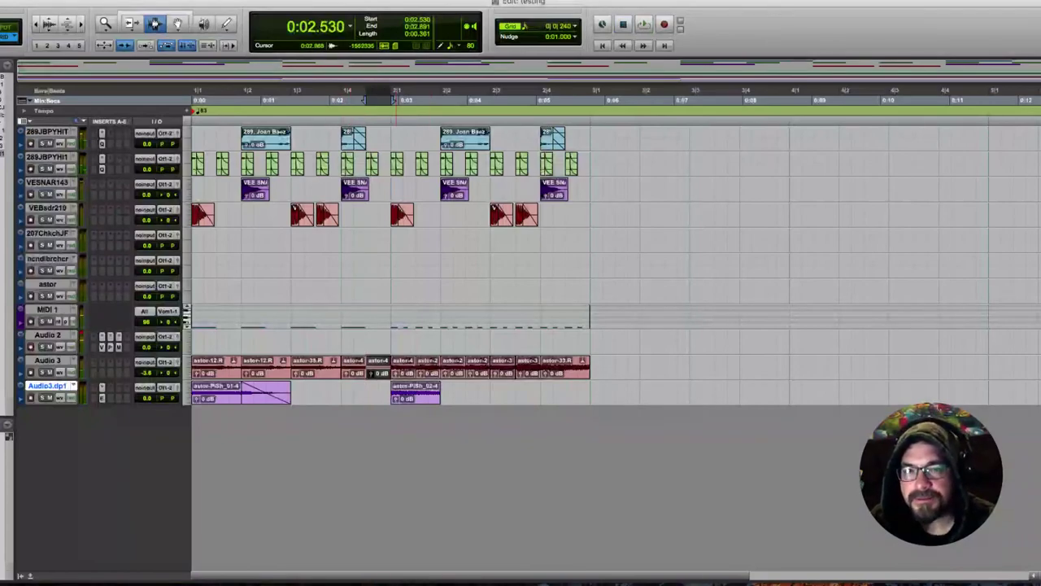
click(306, 1)
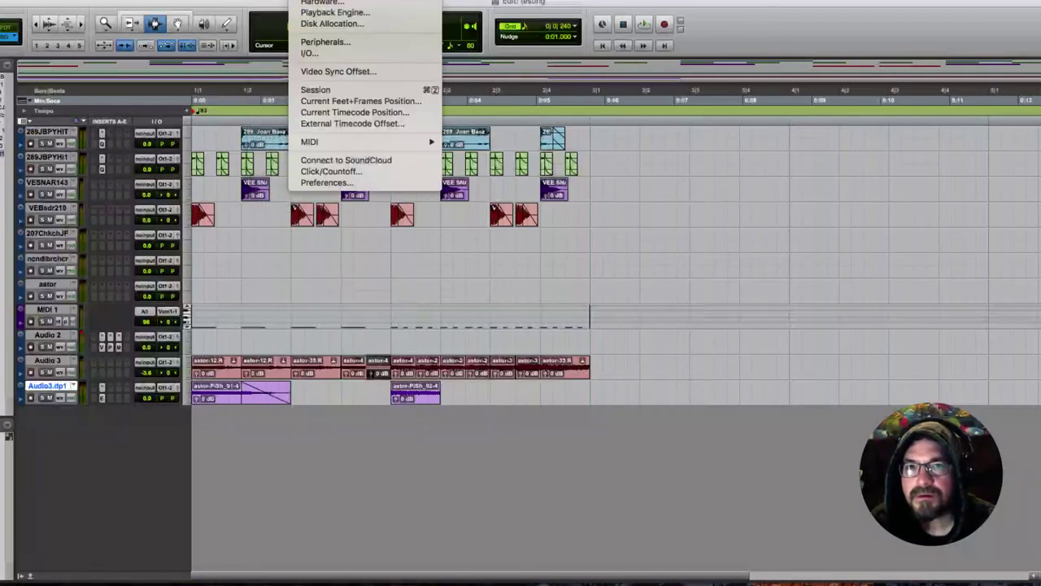
click(267, 1)
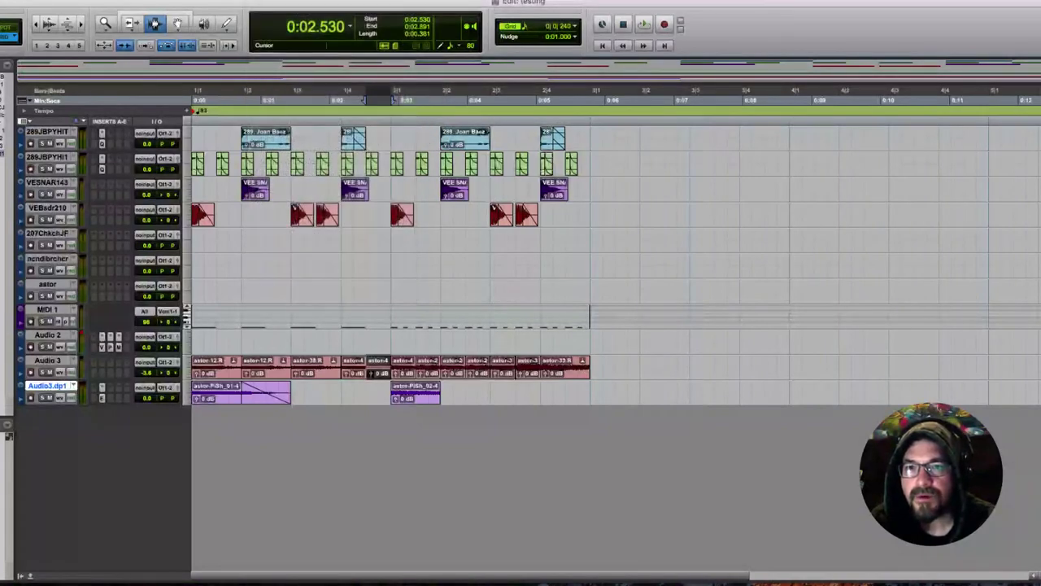
Open Vacuum on Audio 2, and render the astor clip on the second half of beat 4, bar 1, up 2 semitones with Pitch Shift
click(103, 346)
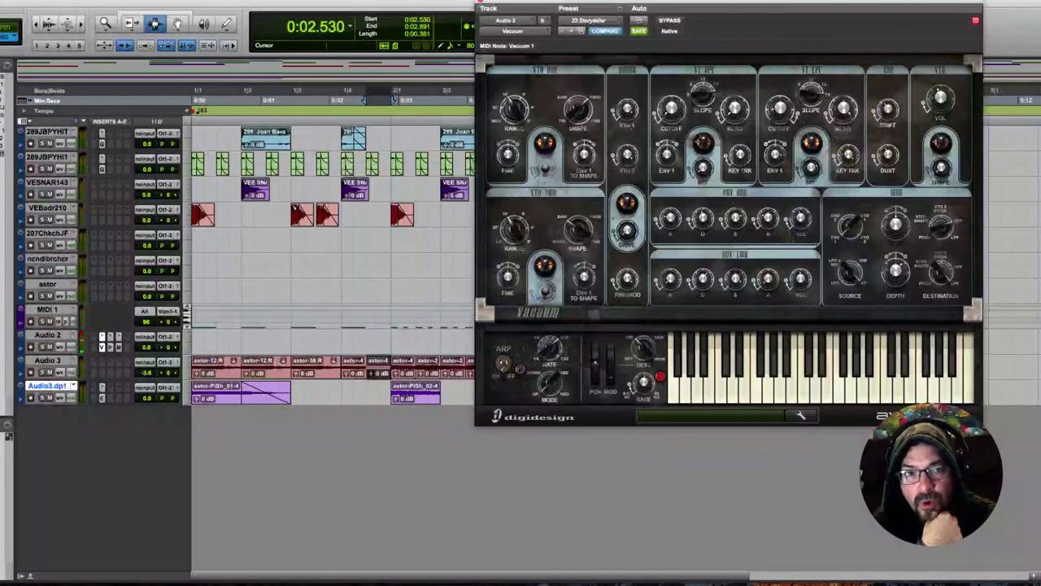
key(space)
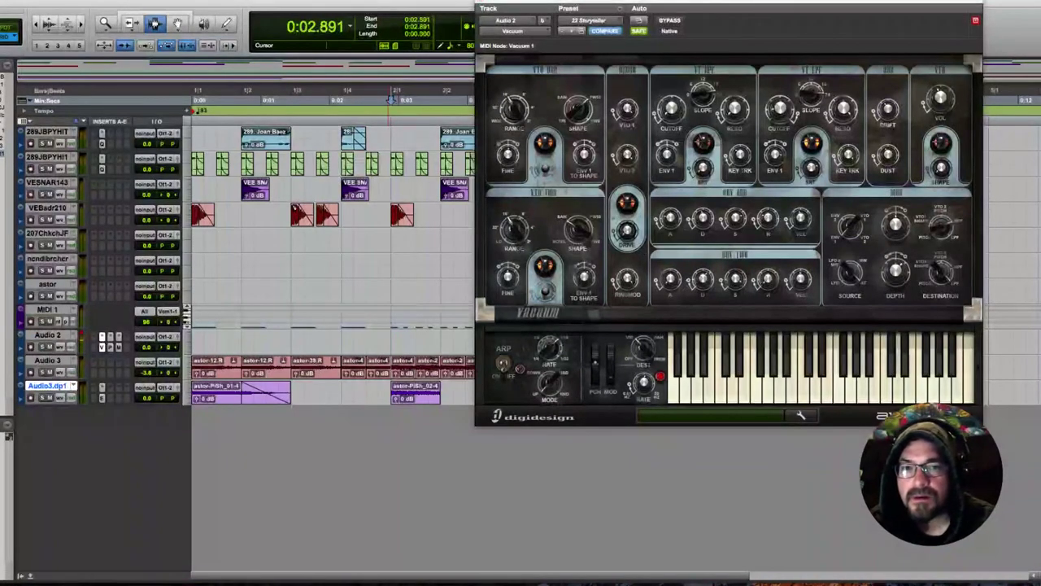
click(220, 1)
mouse_move(244, 23)
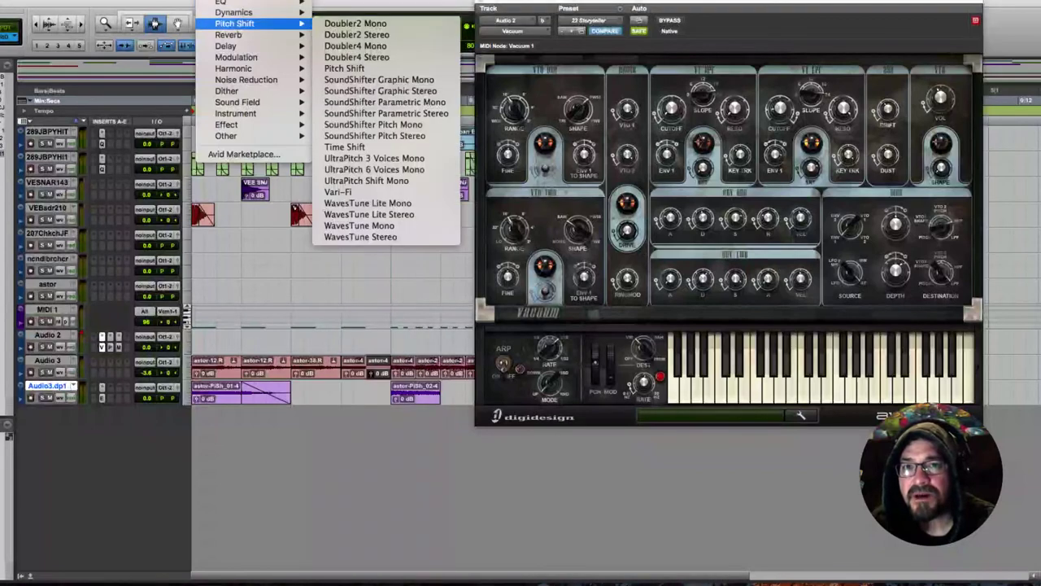
click(345, 68)
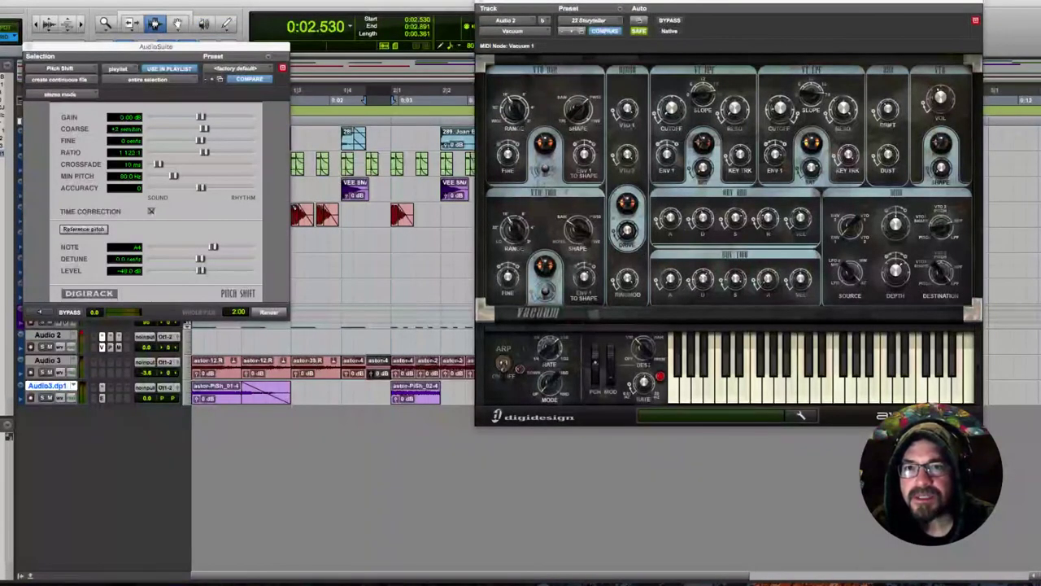
click(268, 312)
key(super+w)
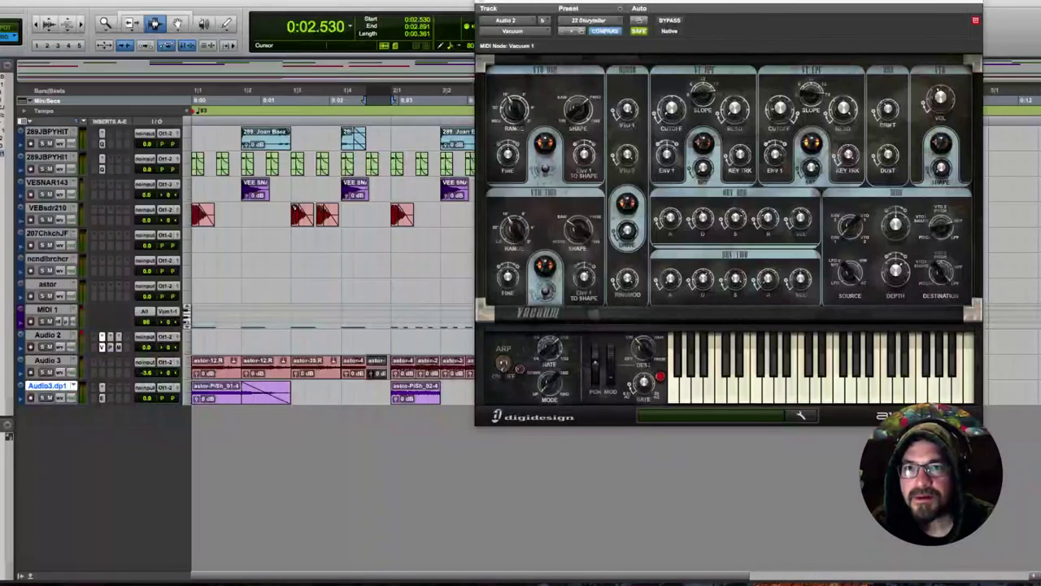
Play the two-bar loop from the start and close the Vacuum window
click(130, 23)
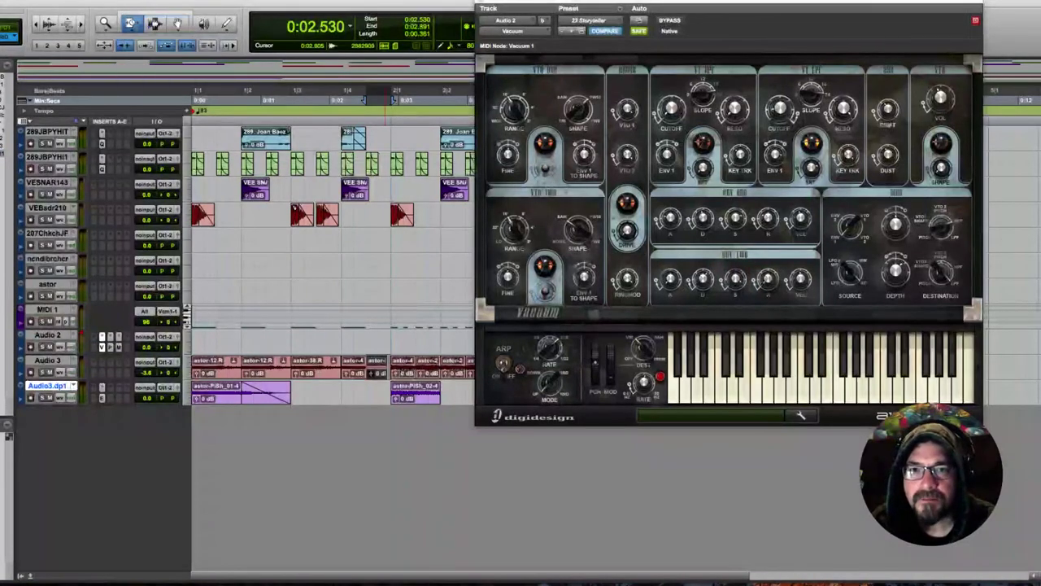
key(space)
key(Return)
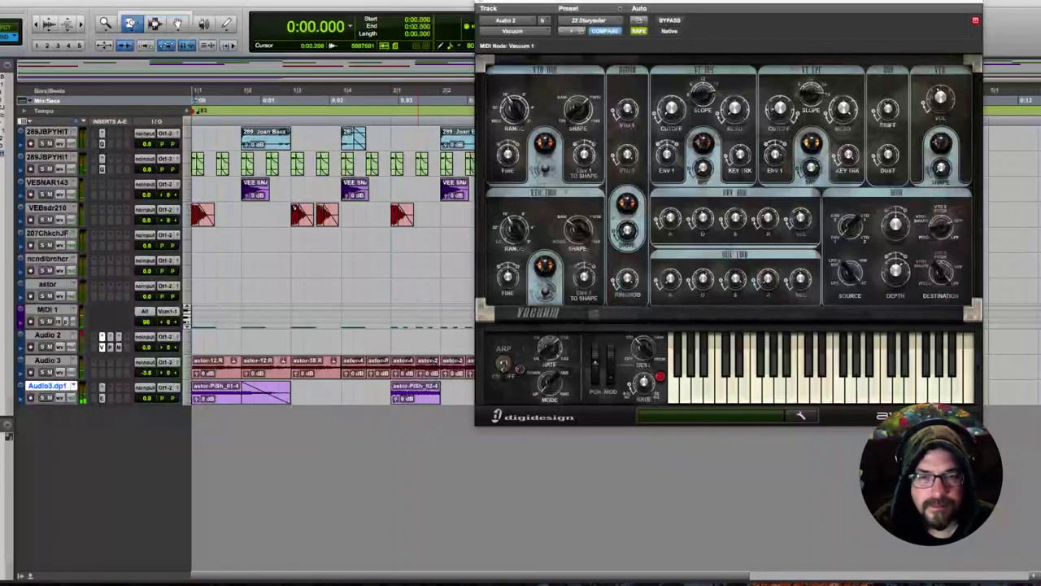
key(space)
click(482, 1)
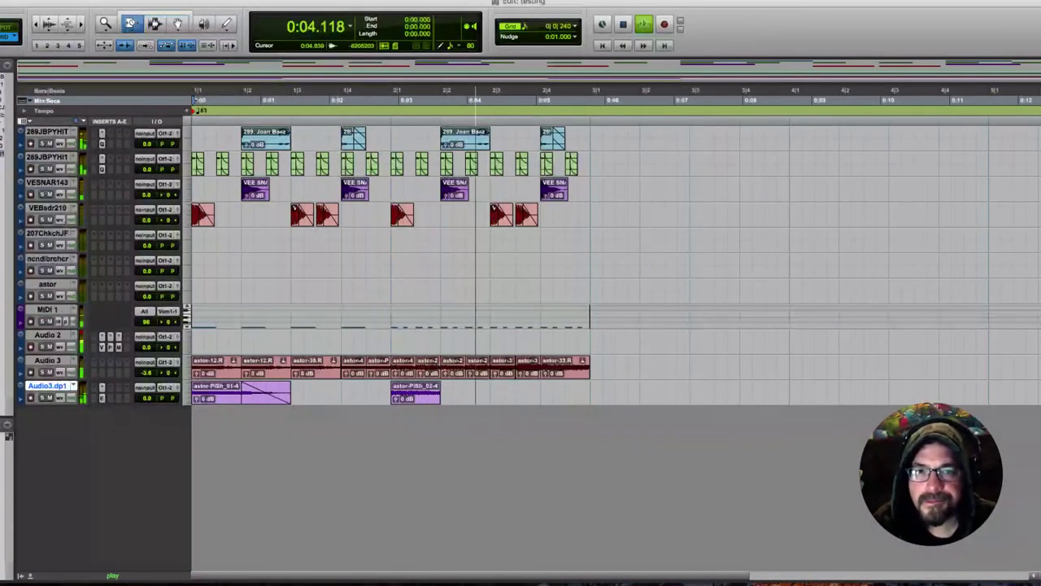
key(F7)
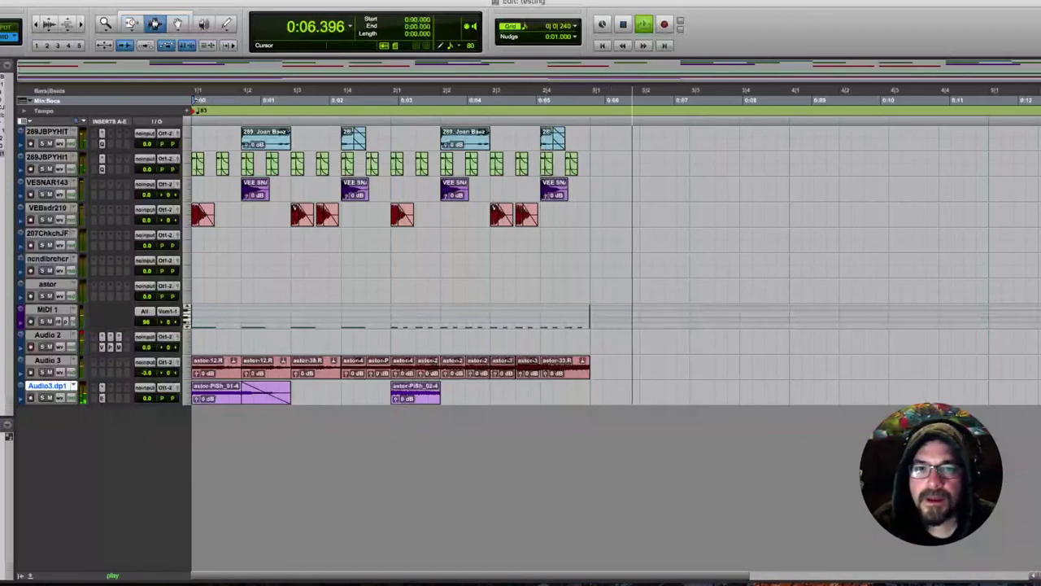
key(space)
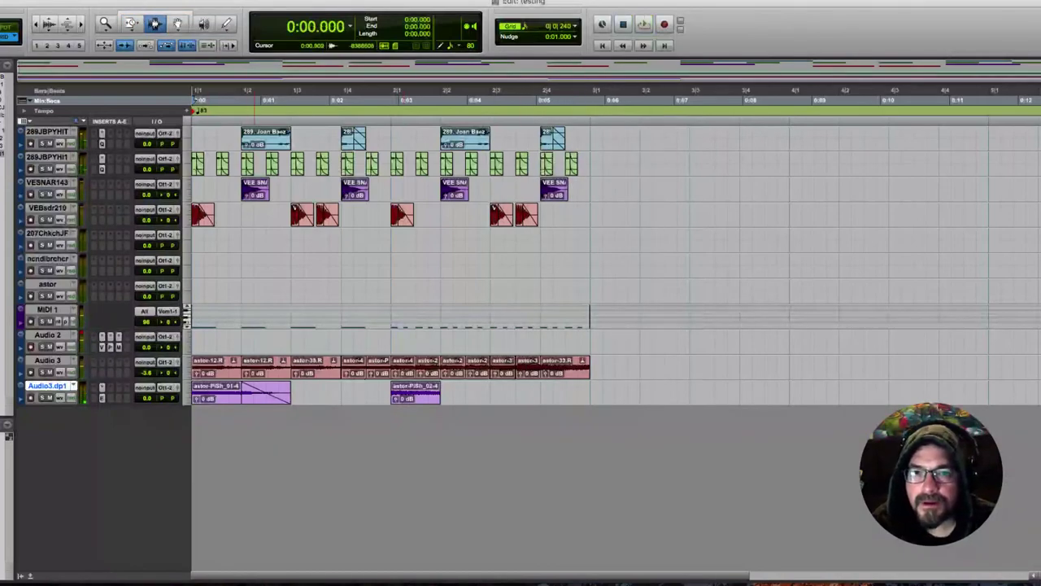
Replace the Audio 3 clip at beat 2 of bar 1 with a half-beat astor chop and extend it to a full beat
drag(240, 366, 292, 366)
key(Delete)
click(261, 366)
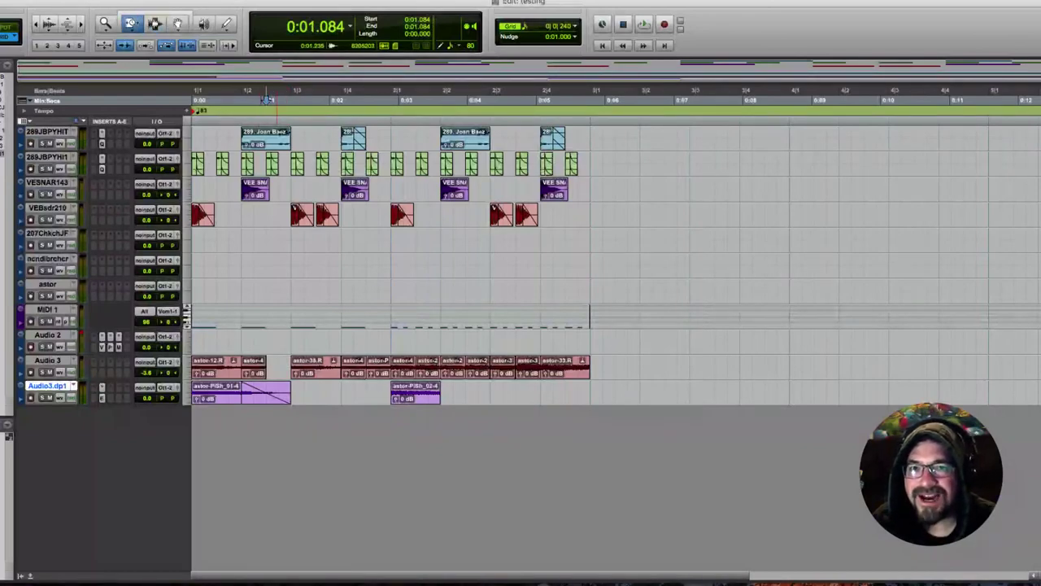
drag(266, 366, 291, 366)
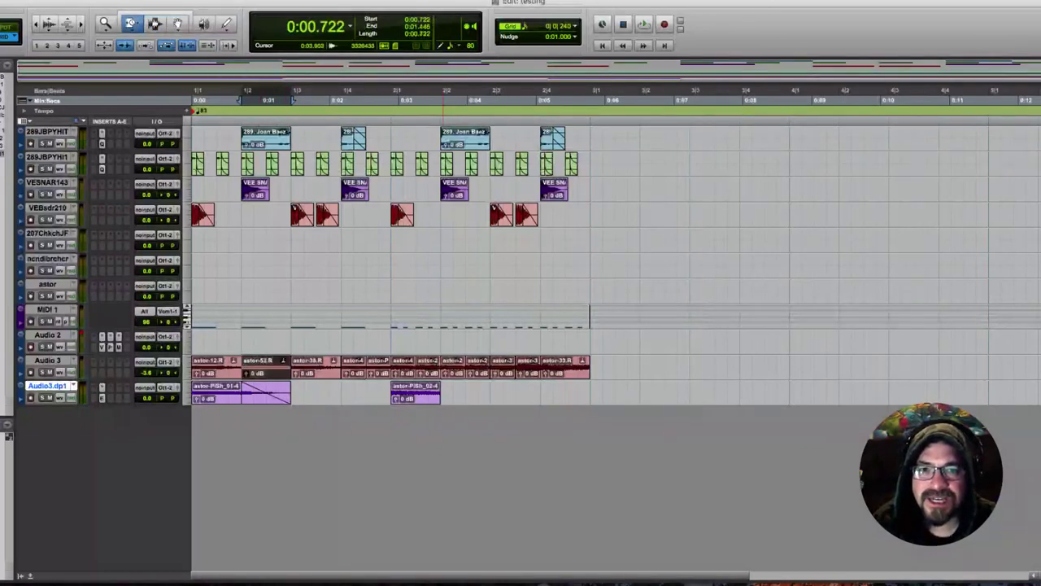
Extend the astor chop at the start of bar 2 on Audio 3 to a full beat and play the loop from the start
key(Delete)
drag(428, 366, 440, 366)
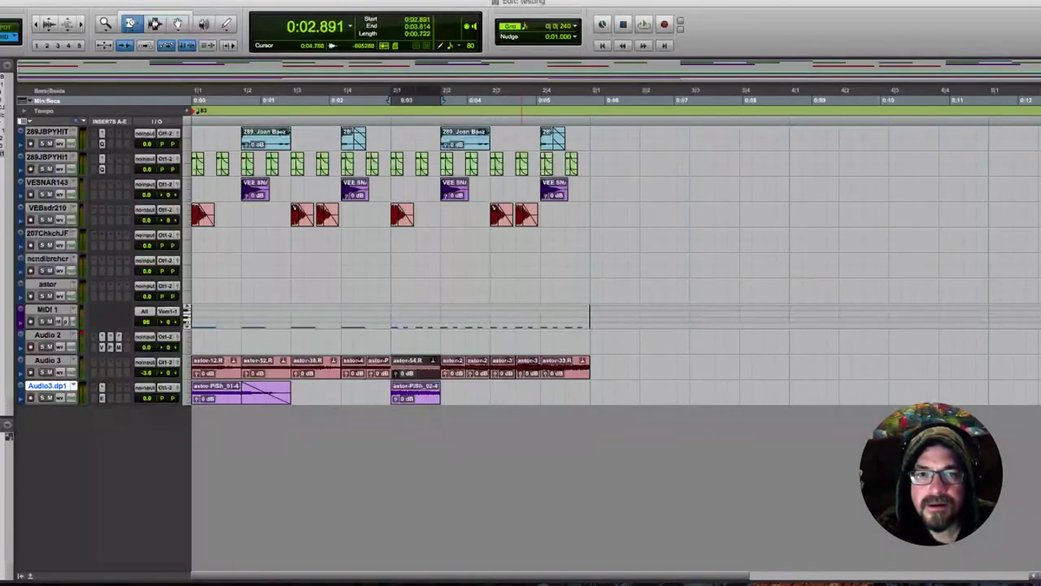
key(Return)
key(space)
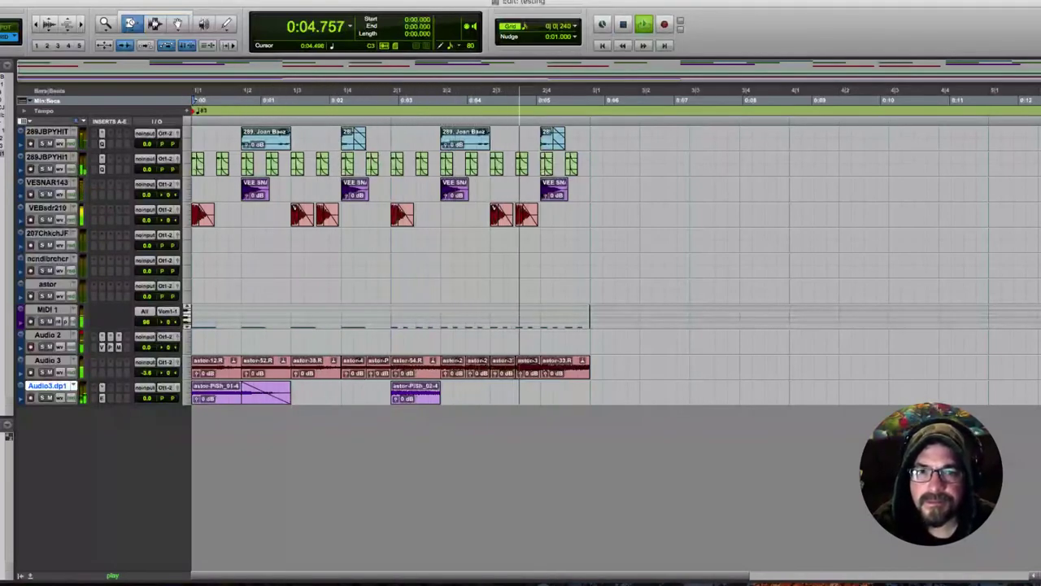
key(space)
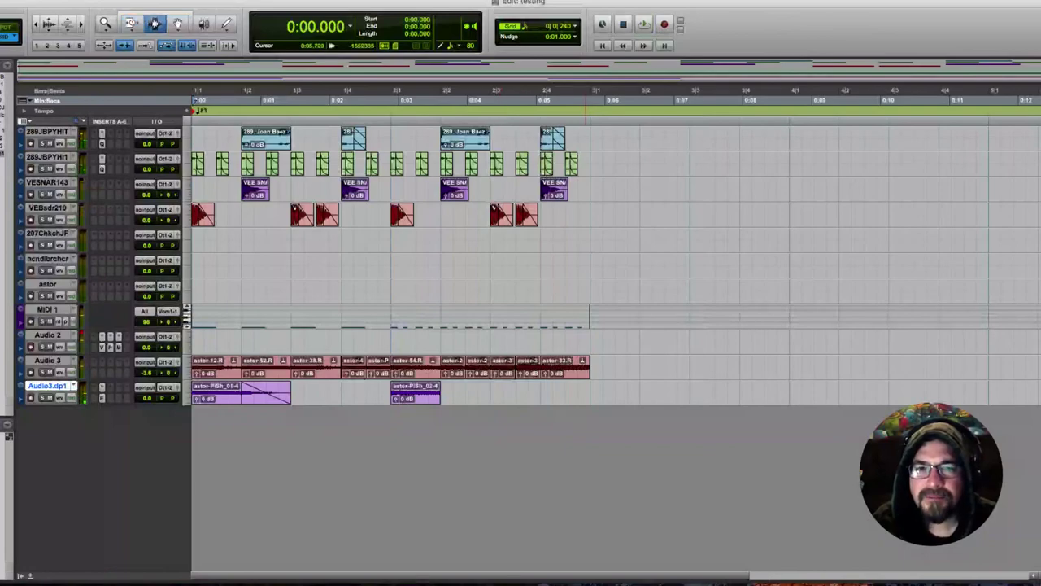
Select all the clips on Audio 3, solo the track and loop playback over both bars
drag(587, 367, 192, 367)
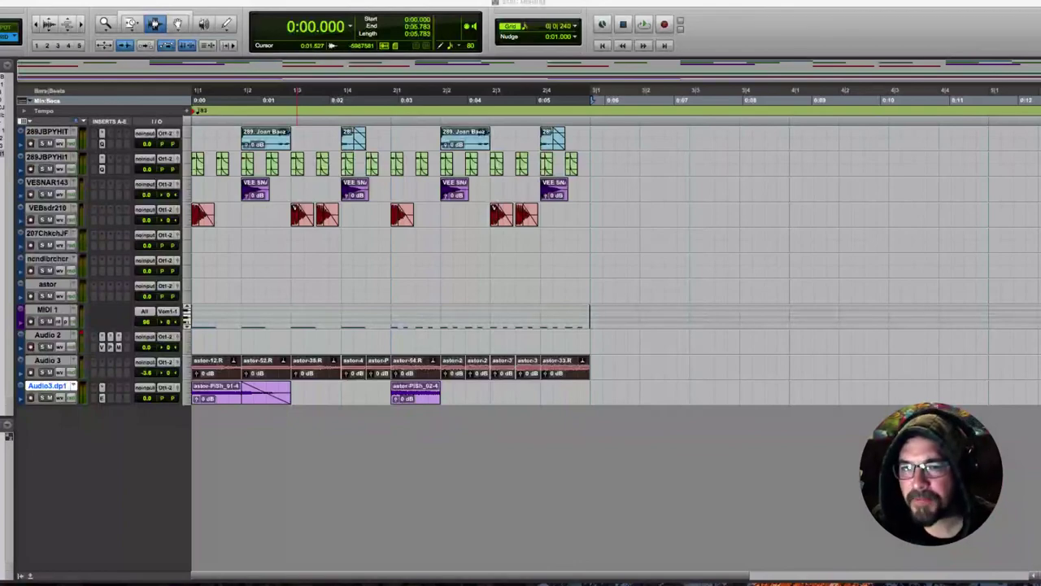
key(super+Tab)
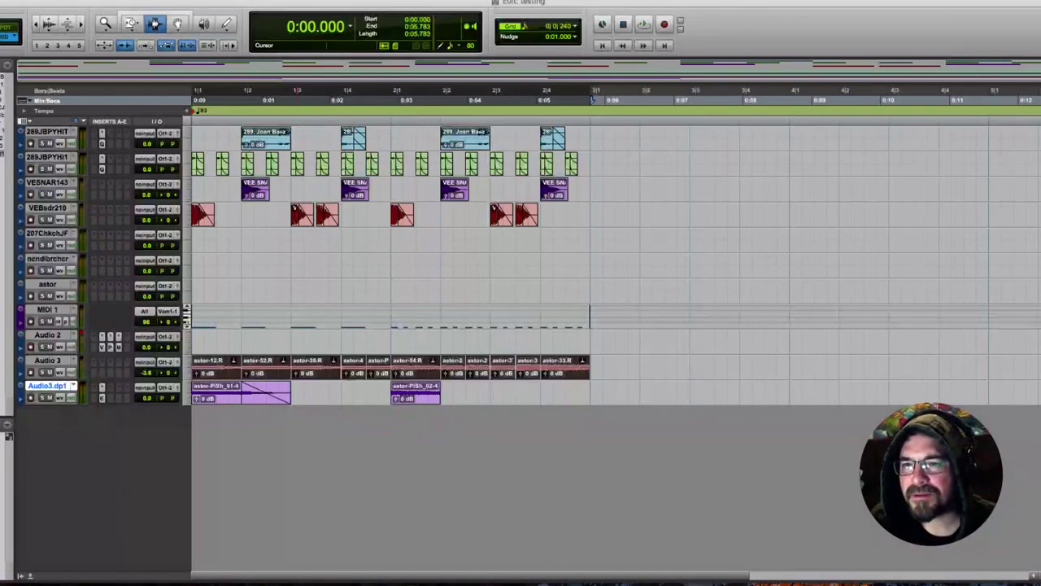
key(space)
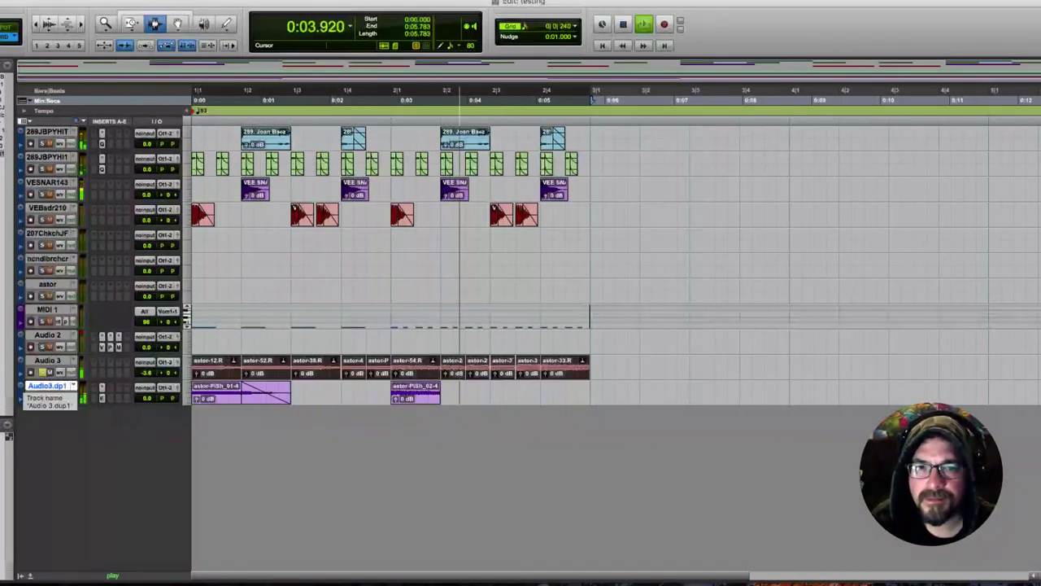
Try fading out the last 0.173 seconds of the full-beat astor clip at the start of bar 2 on Audio 3
drag(440, 367, 428, 366)
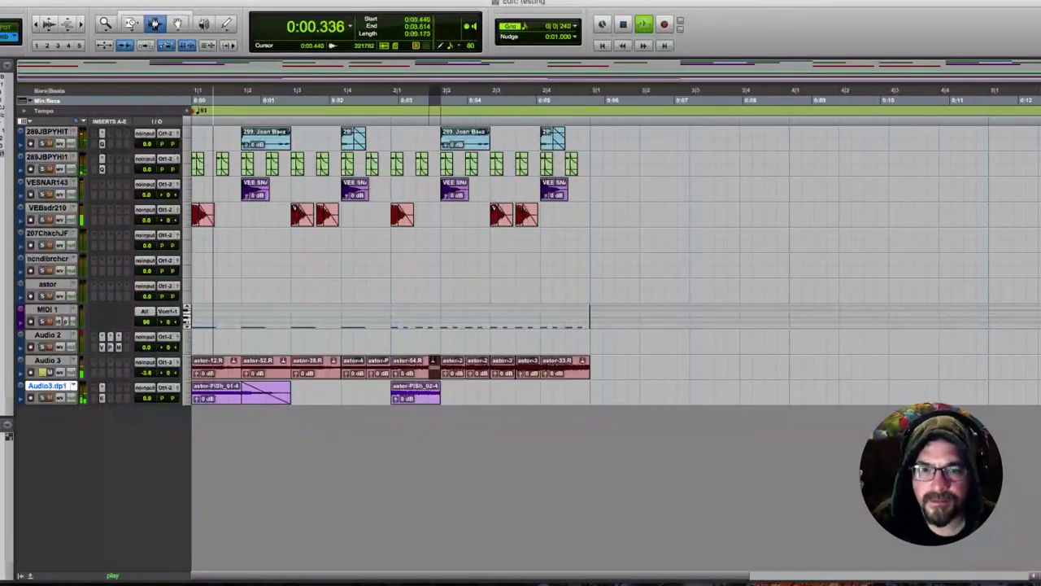
key(super+f)
key(Return)
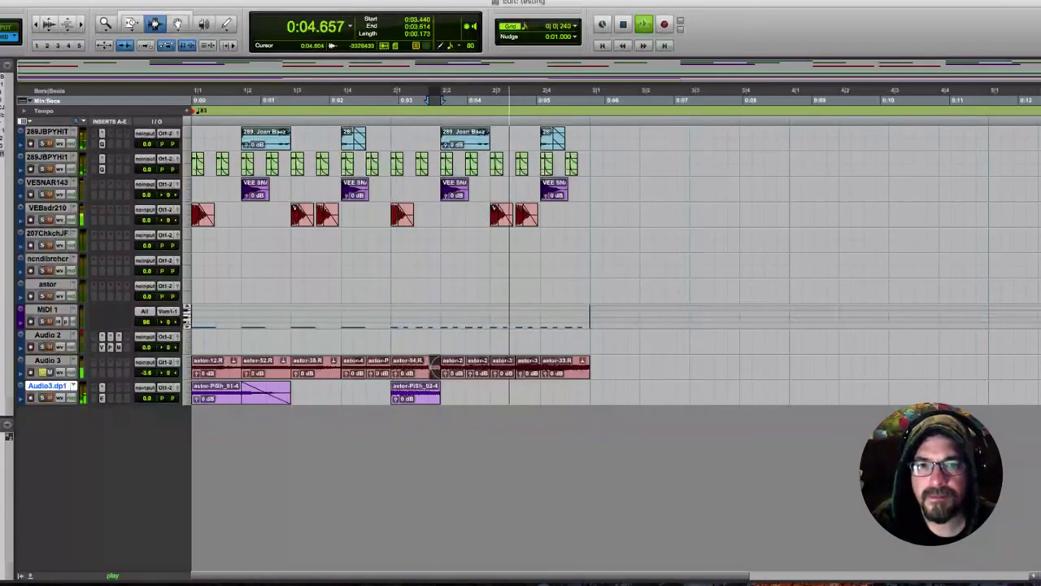
Apply batch fades to all Audio 3 clips with lengths adjusted to fit, unsolo the track and audition the full loop
drag(615, 365, 192, 338)
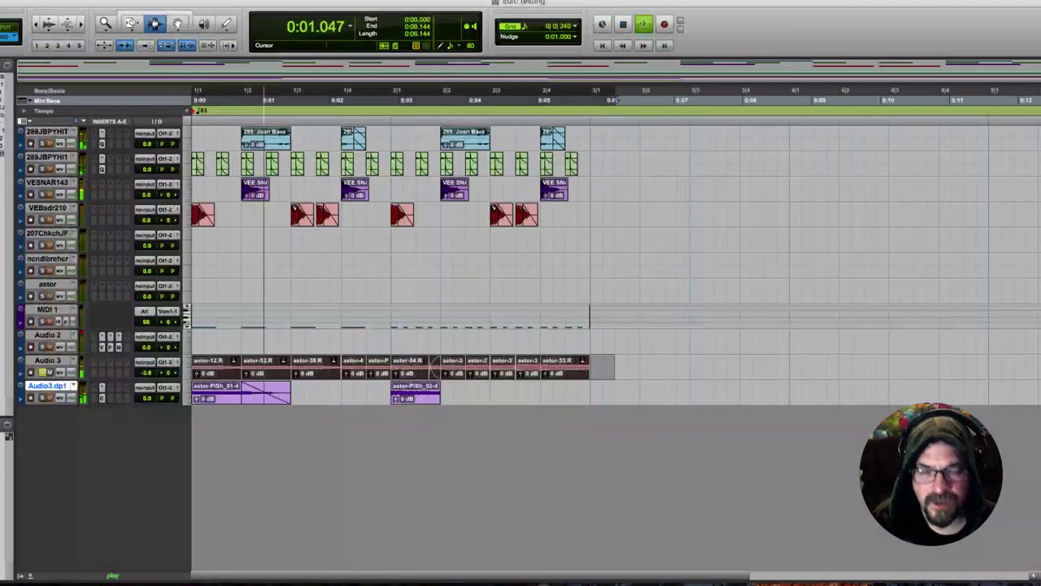
key(super+f)
key(Return)
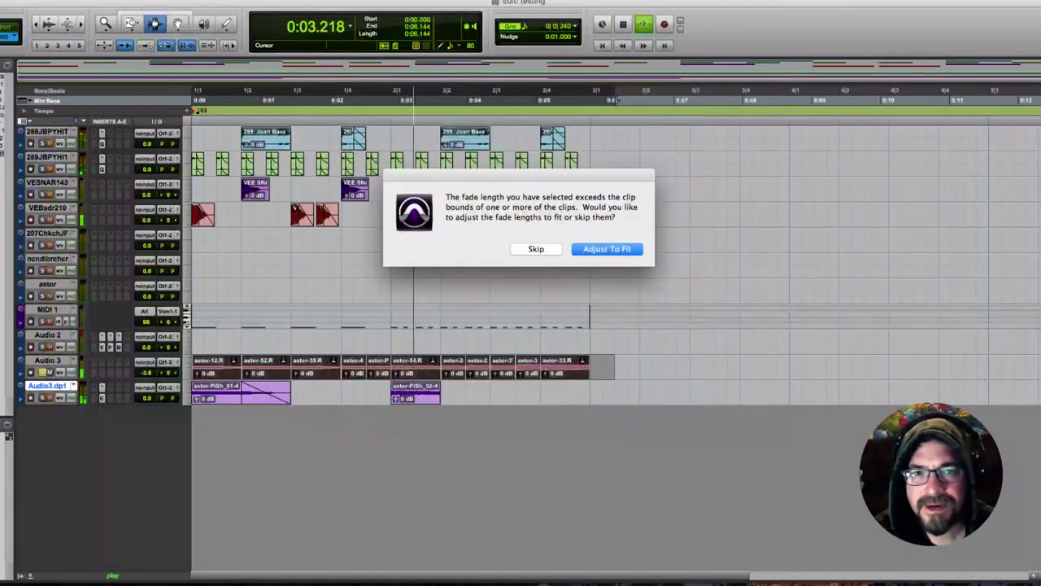
key(Return)
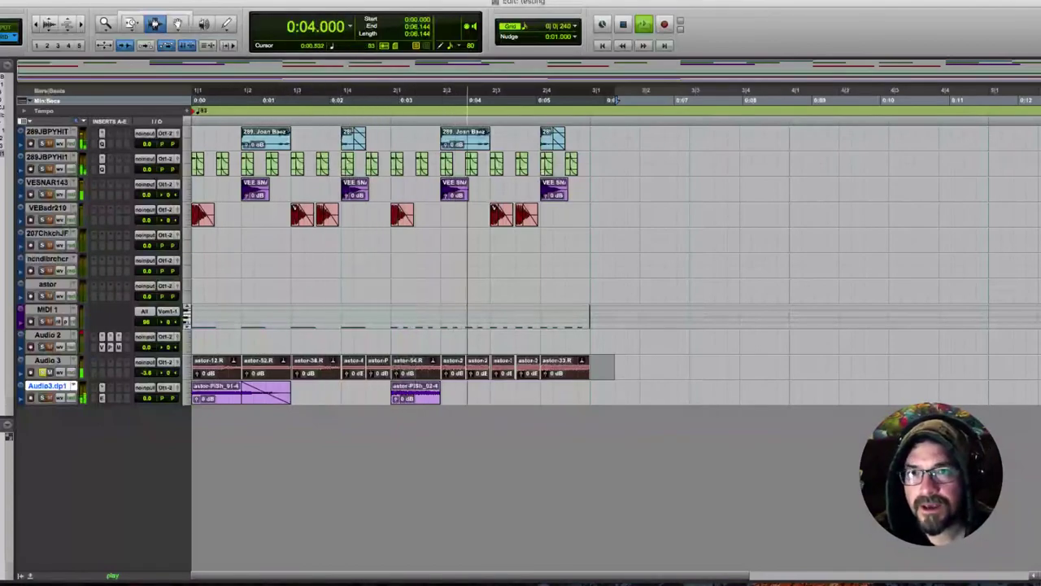
click(366, 368)
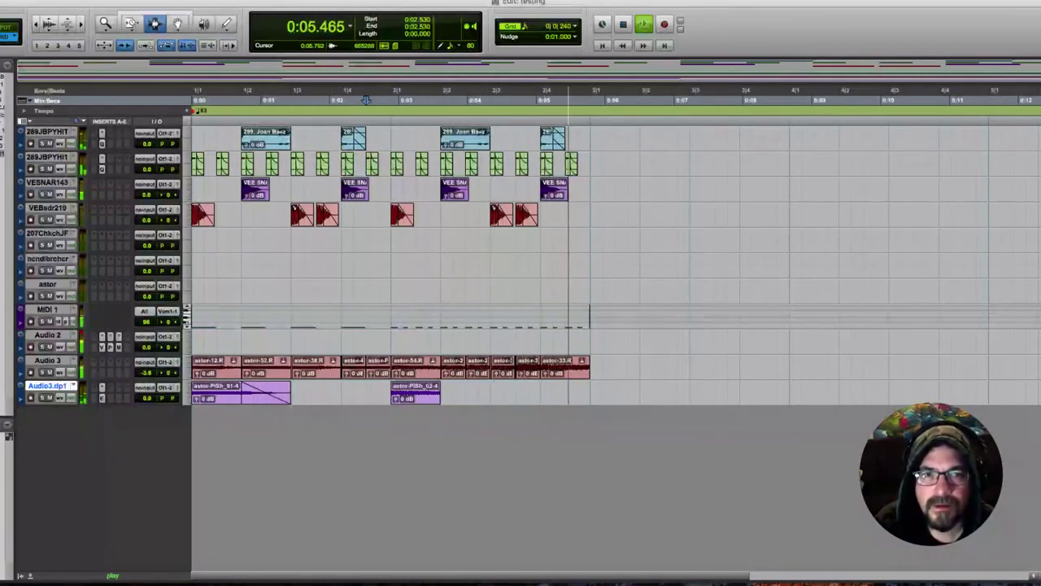
key(space)
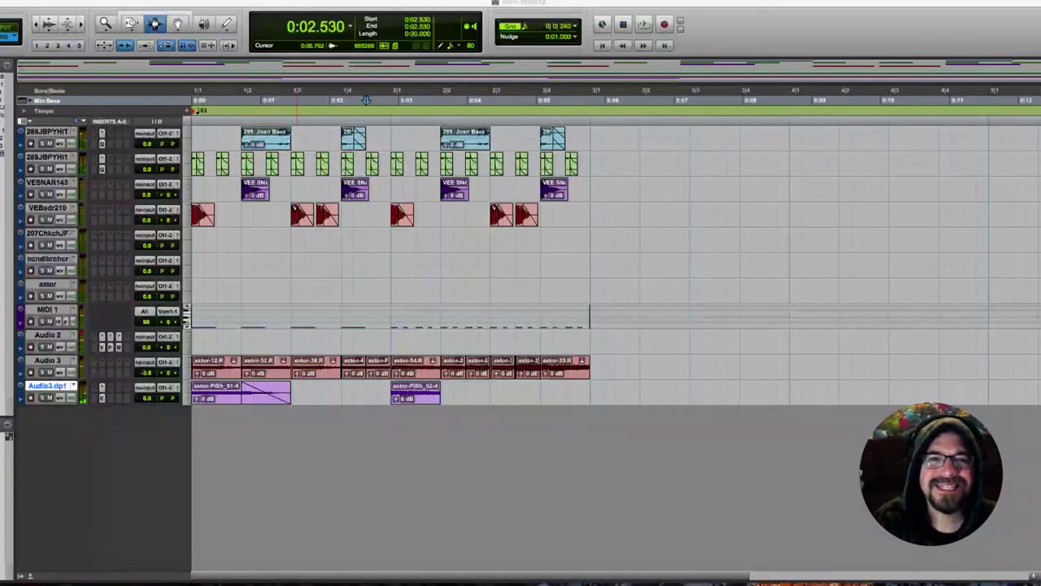